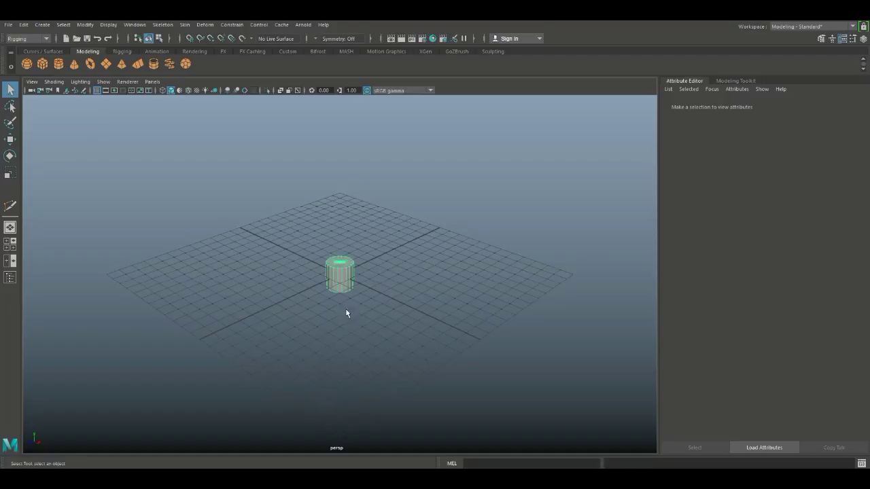
- Set the new polygon cylinder's Subdivisions Axis to 40 in its polyCylinder1 settings
scroll(346, 309, "up", 5)
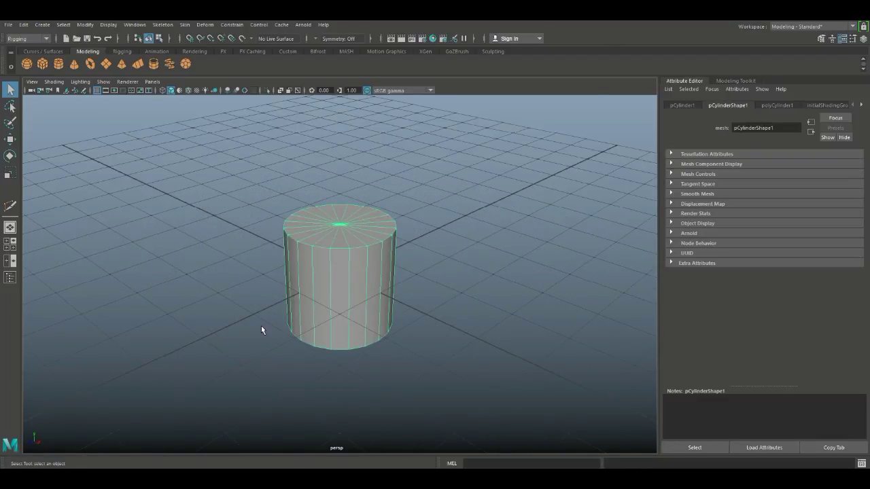
scroll(261, 330, "down", 3)
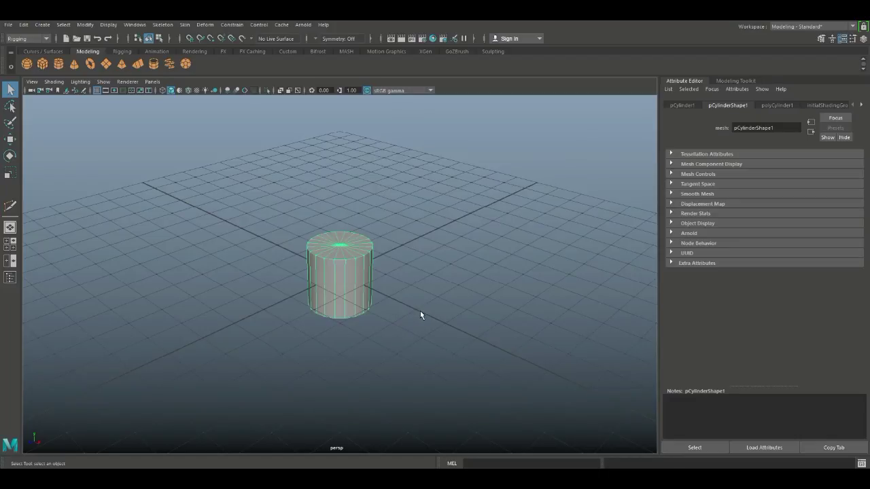
left_click(773, 105)
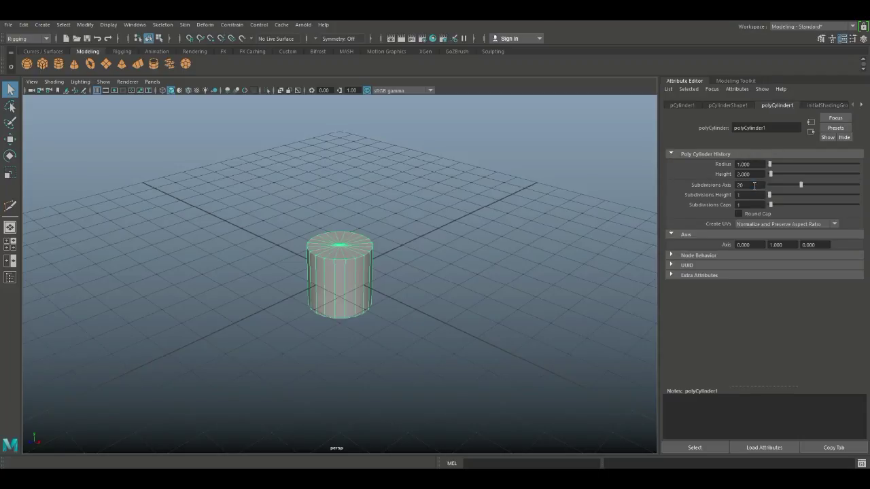
type("40")
key("Return")
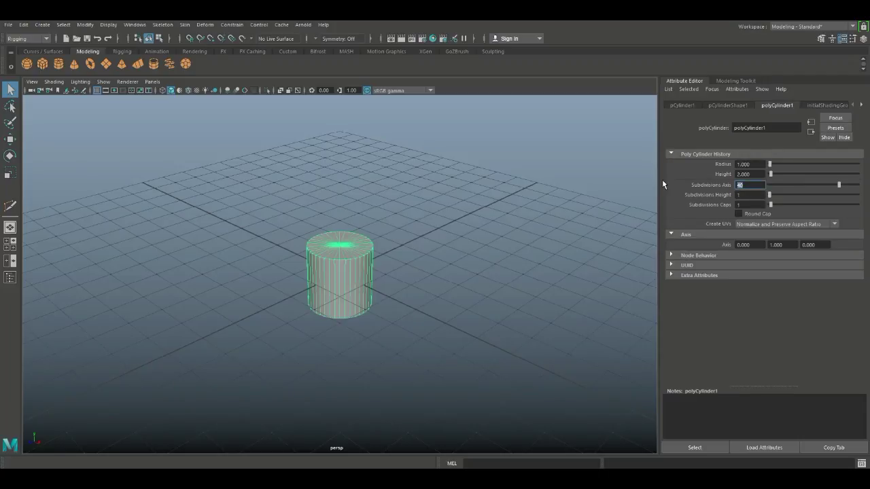
scroll(484, 282, "up", 2)
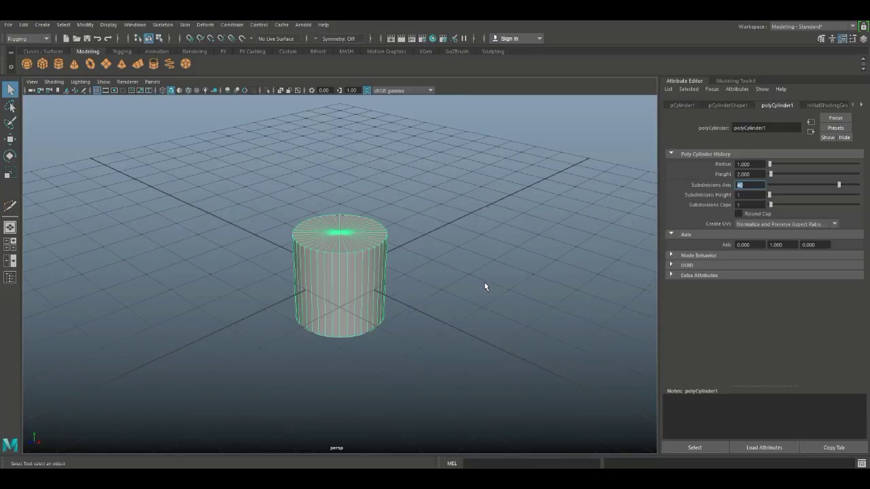
scroll(482, 283, "up", 3)
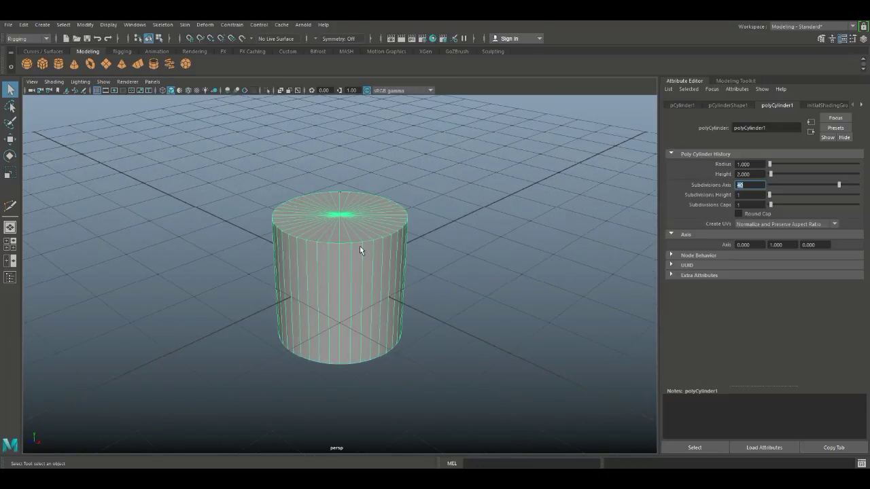
- Scale the cylinder much taller along its Y axis
left_click(473, 294)
left_click(371, 275)
key("r")
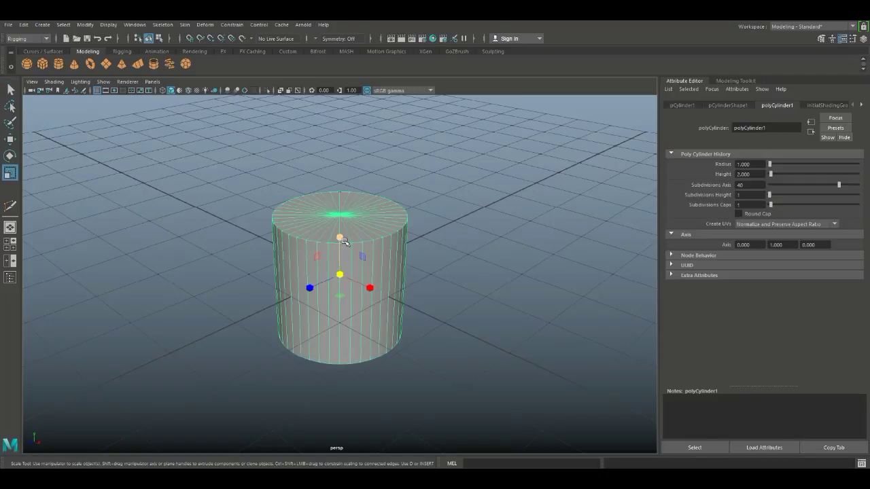
left_click_drag(344, 242, 339, 201)
scroll(420, 310, "down", 3)
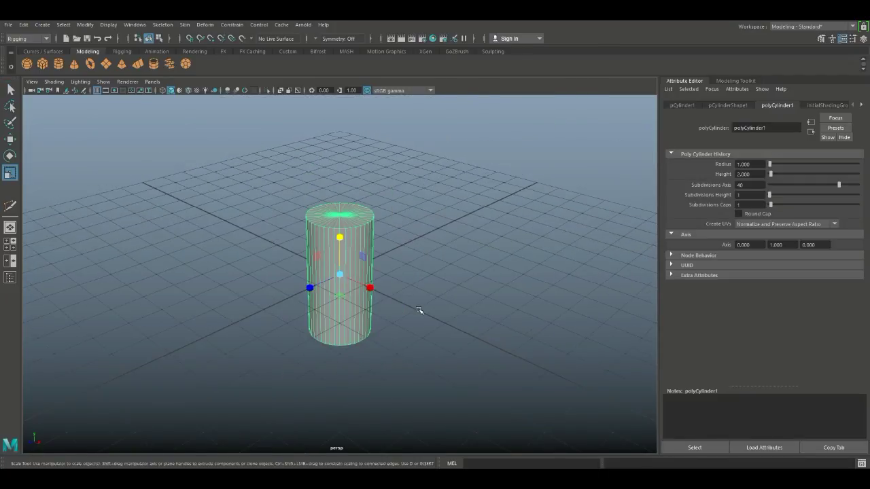
left_click_drag(419, 310, 491, 361, "alt")
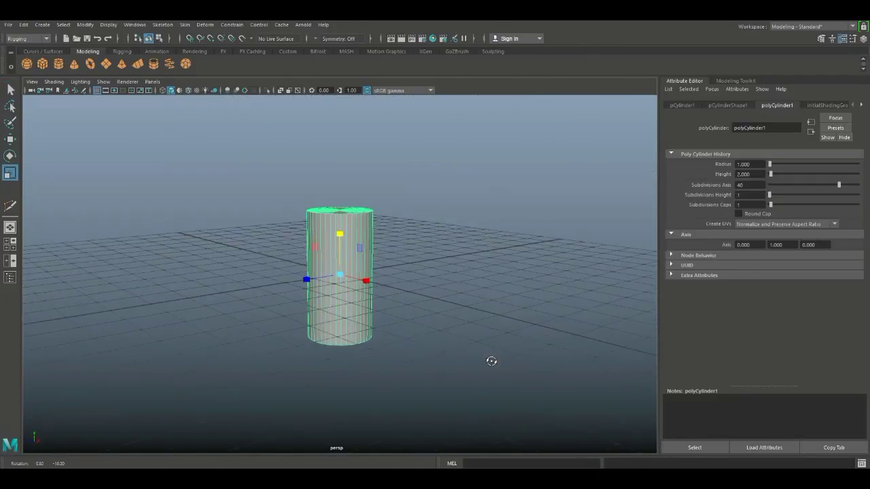
scroll(469, 353, "up", 6)
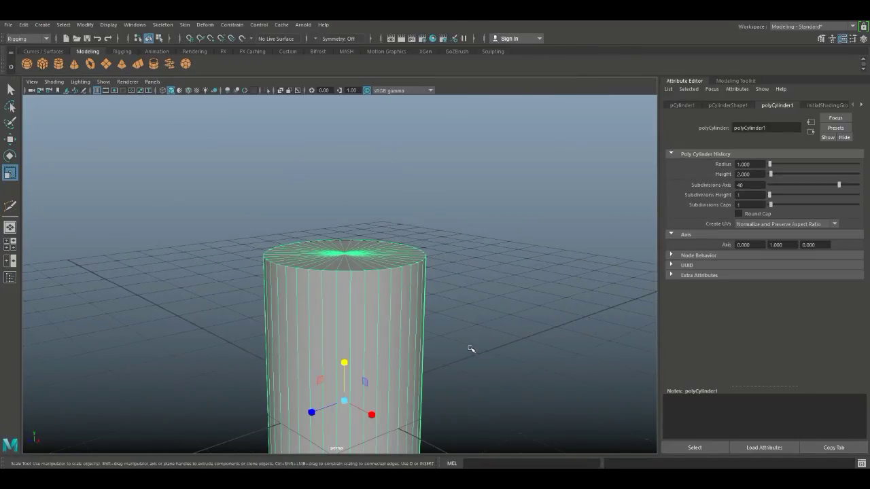
scroll(475, 351, "down", 2)
- Show the scene in the four-view layout, inspect the end cap, and deselect the cylinder
left_click(10, 244)
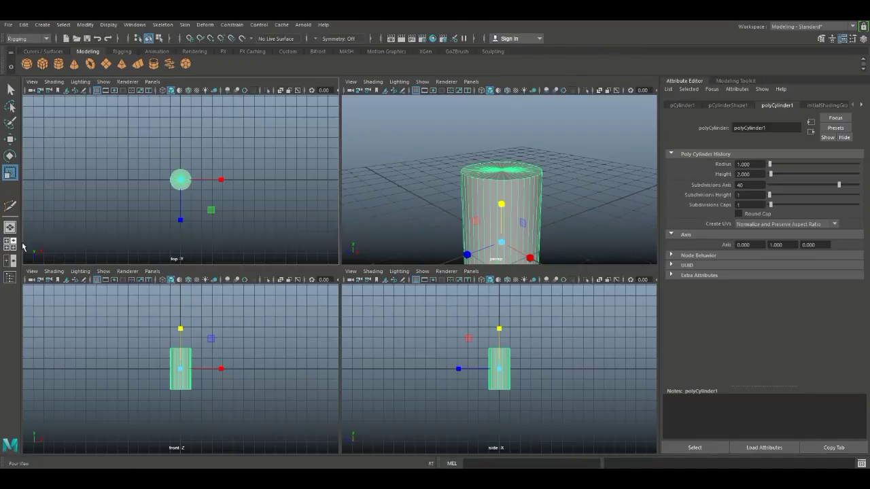
key("space")
scroll(295, 208, "up", 4)
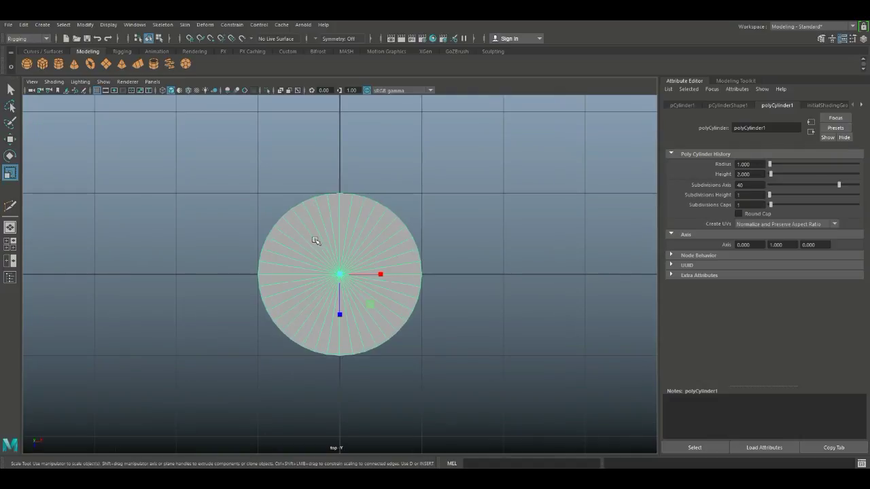
right_click_drag(323, 224, 324, 248)
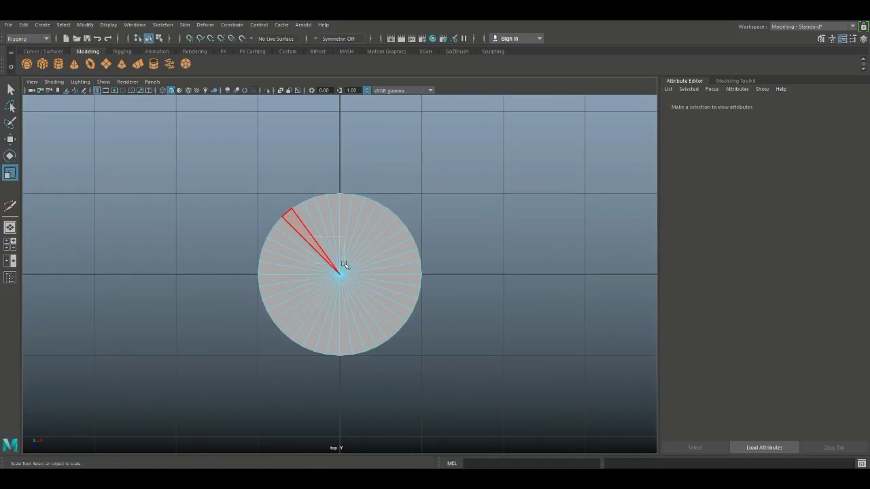
key("F8")
left_click(9, 245)
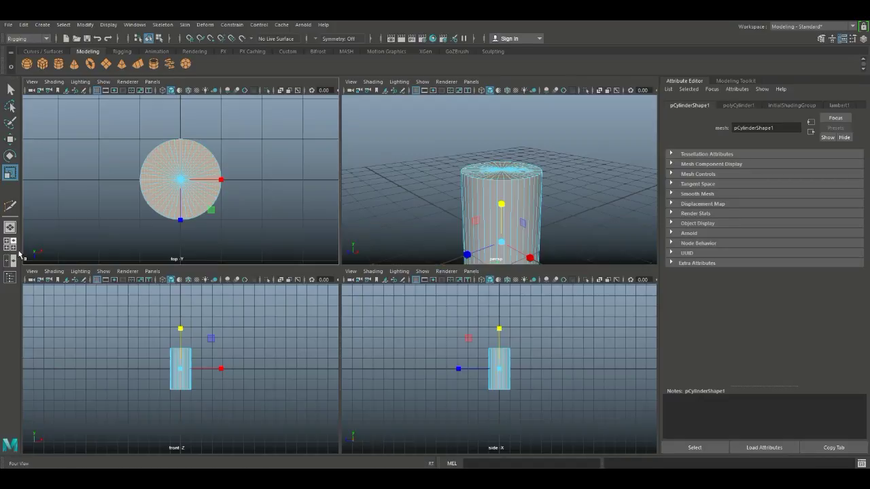
left_click_drag(422, 224, 417, 155, "alt")
middle_click_drag(417, 156, 443, 153, "alt")
scroll(470, 219, "up", 5)
scroll(474, 224, "down", 3)
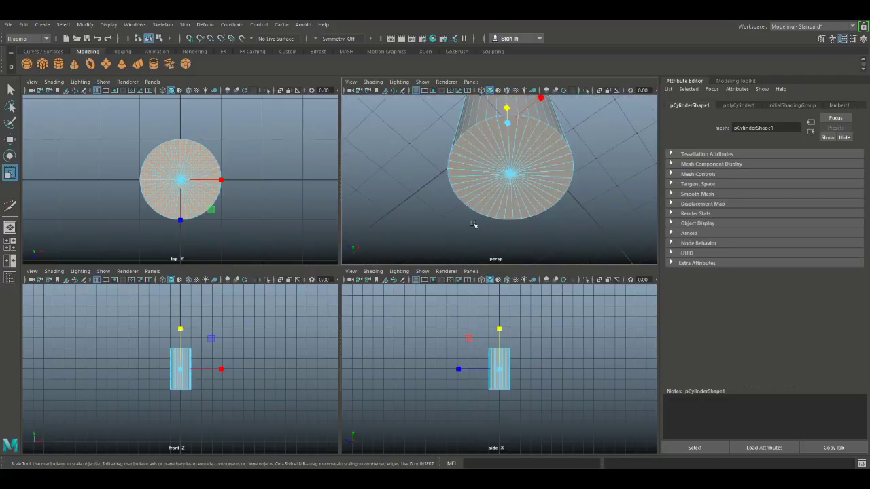
scroll(471, 225, "down", 2)
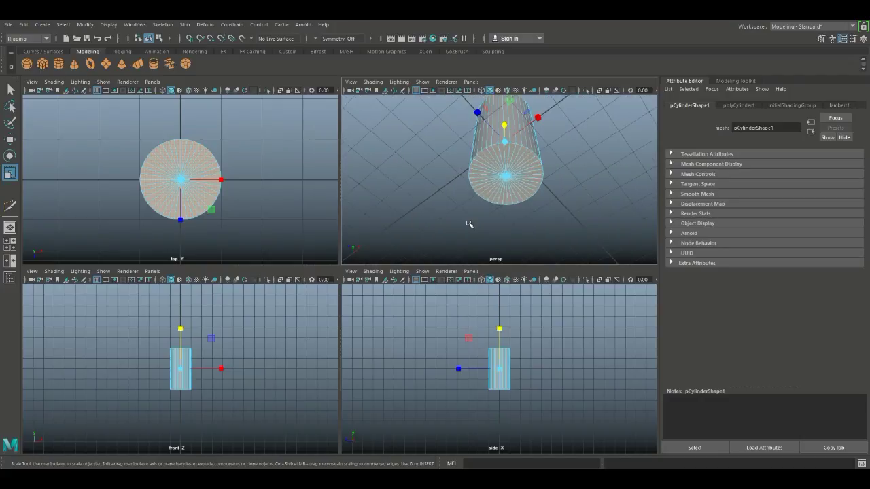
left_click(296, 196)
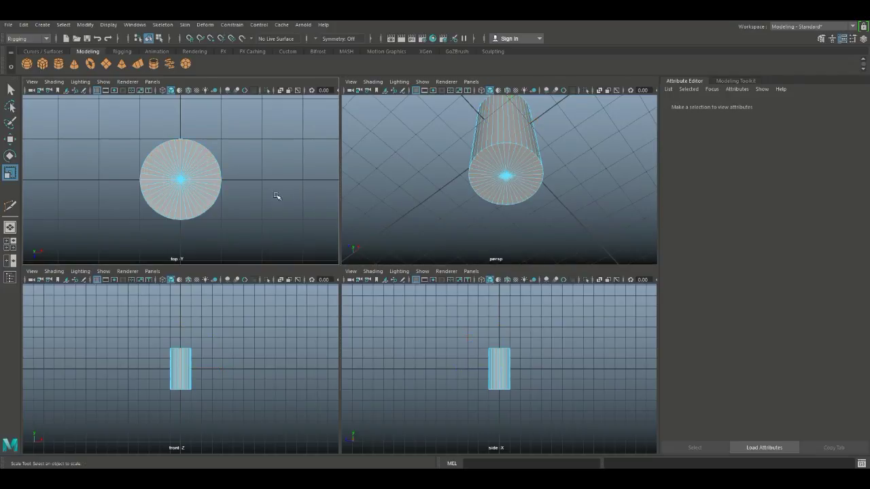
scroll(248, 200, "up", 2)
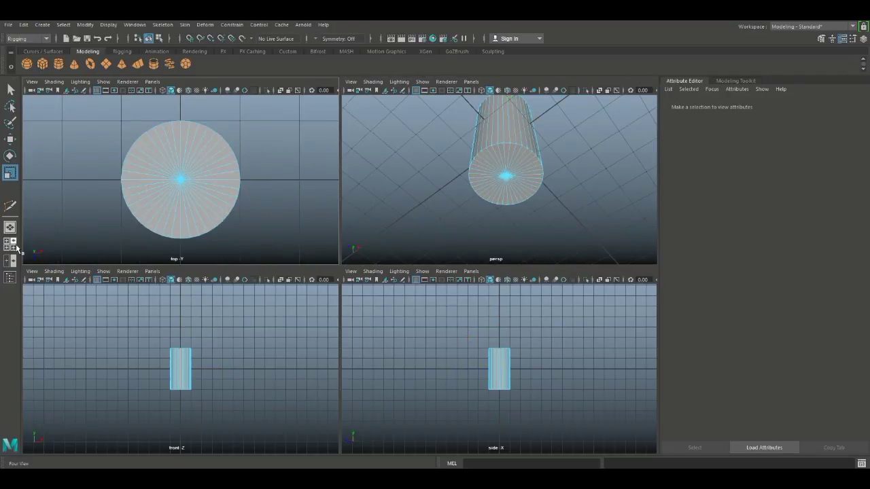
- Select all the faces of the cylinder's top cap in the maximized perspective view
key("space")
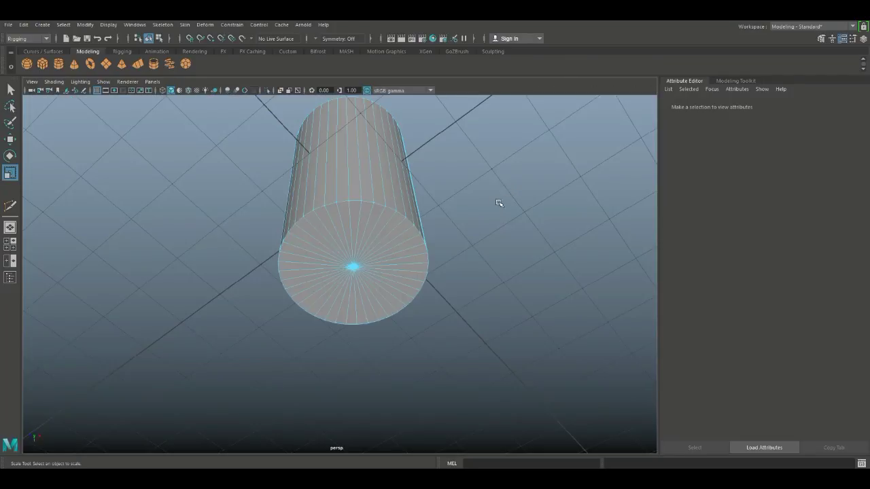
left_click_drag(499, 202, 476, 258, "alt")
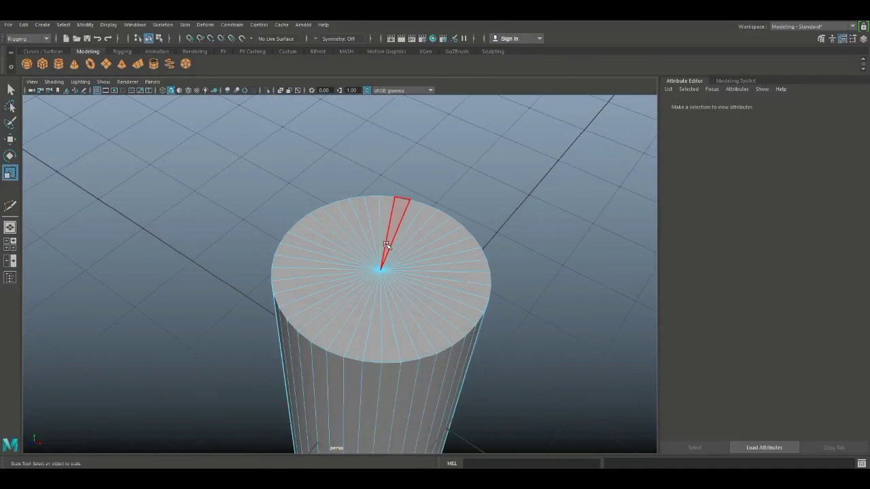
left_click(385, 244)
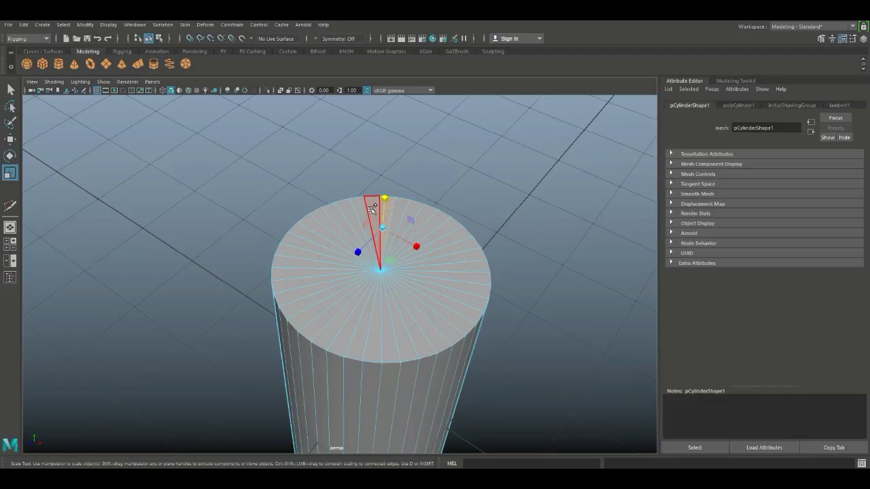
left_click(371, 209)
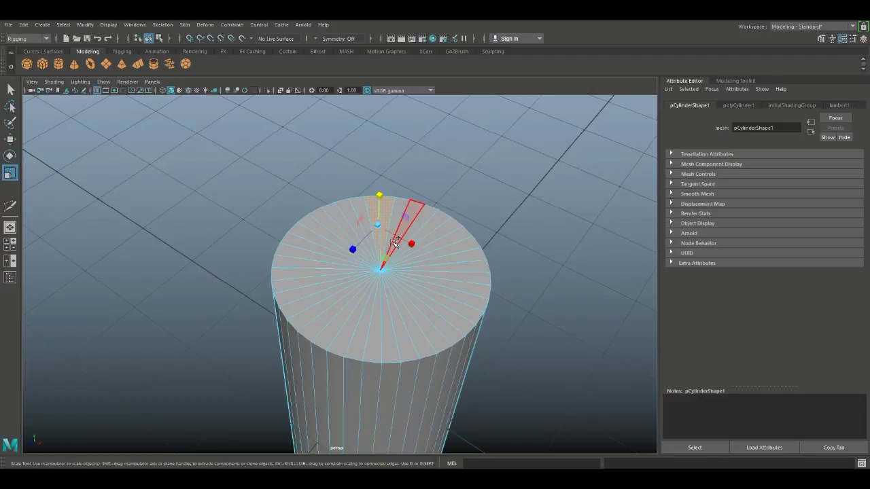
key("shift+period")
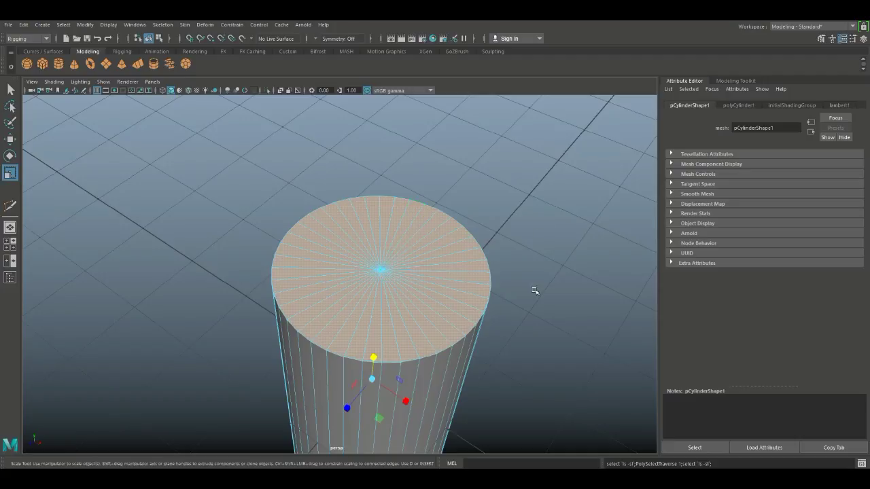
mouse_move(535, 291)
left_mouse_down("alt")
mouse_move(520, 225)
mouse_move(509, 295)
mouse_move(526, 288)
left_mouse_up("alt")
- Extrude the top cap faces, undoing the trial inward scale so they stay flush
key("ctrl+e")
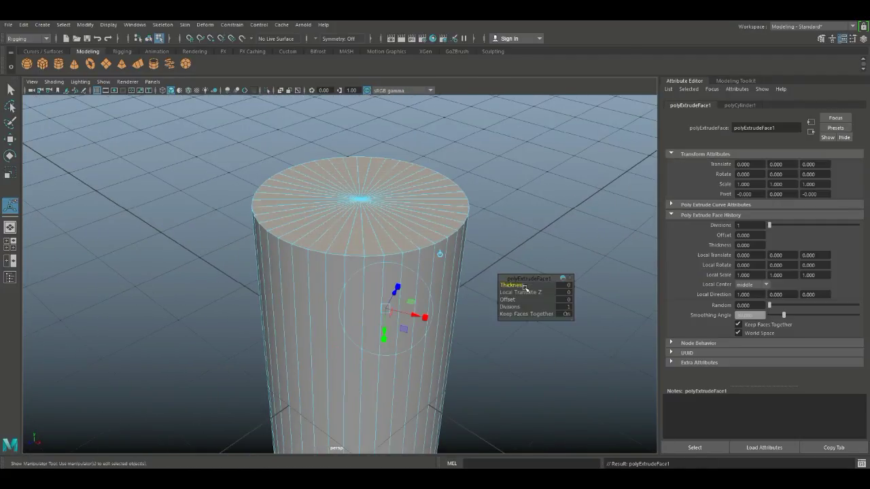
key("r")
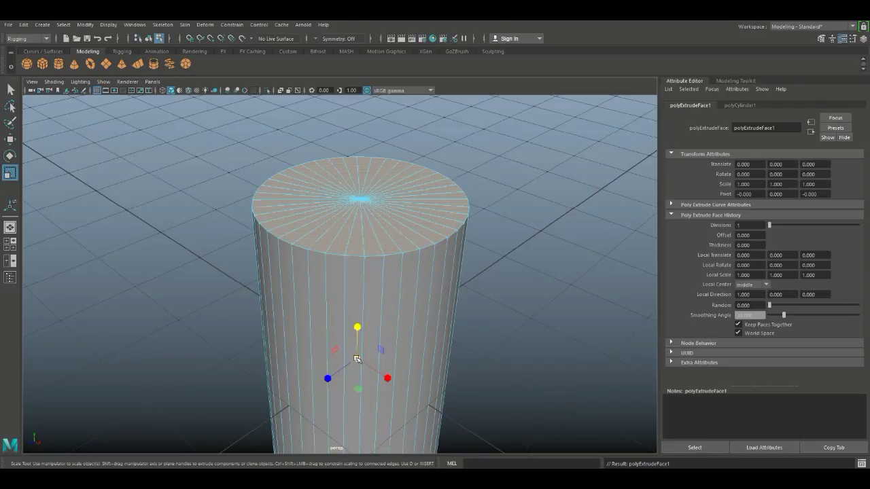
left_click_drag(357, 359, 347, 362)
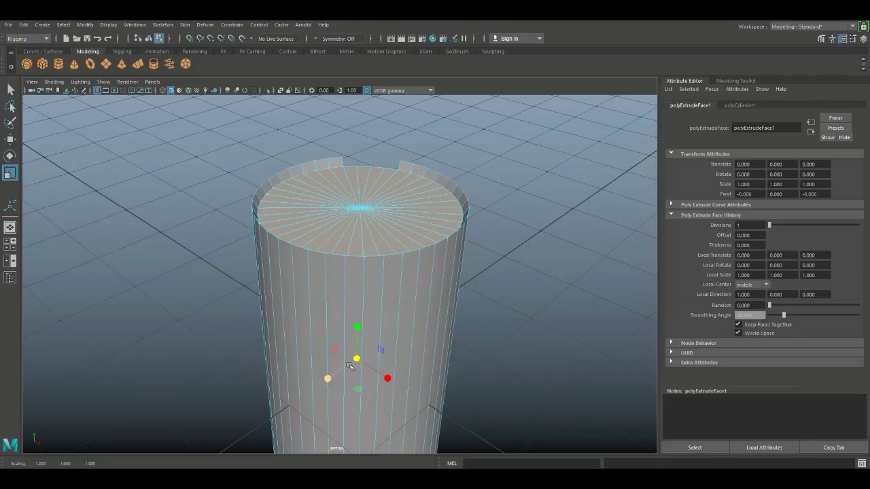
key("ctrl+z")
left_click_drag(506, 378, 348, 376, "alt")
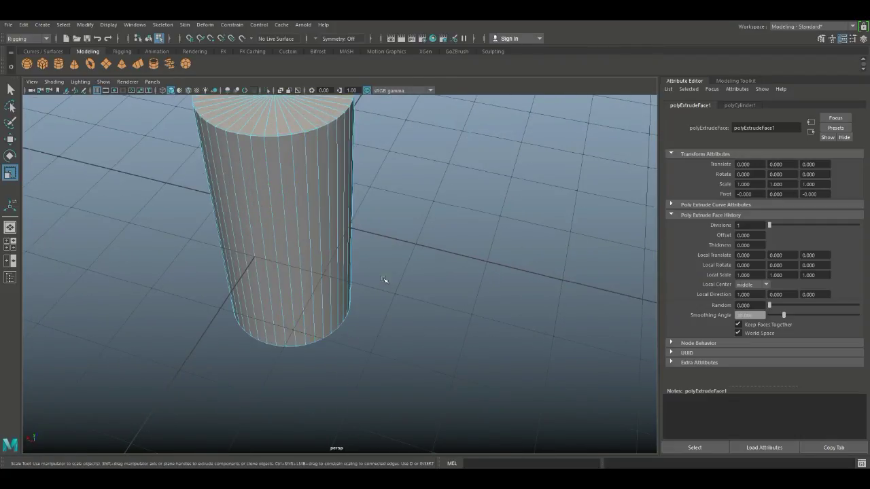
left_click_drag(386, 283, 573, 323, "alt")
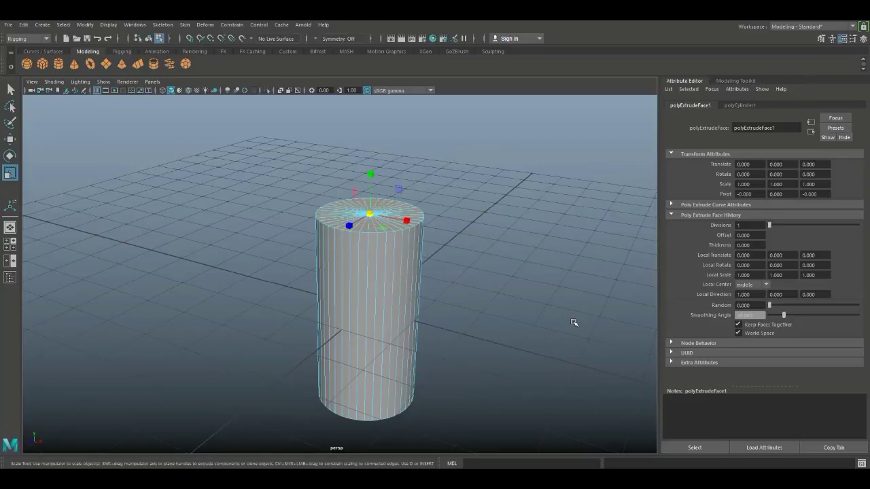
- Extrude the top face again, shrink it to about 0.757 and raise it slightly
key("ctrl+e")
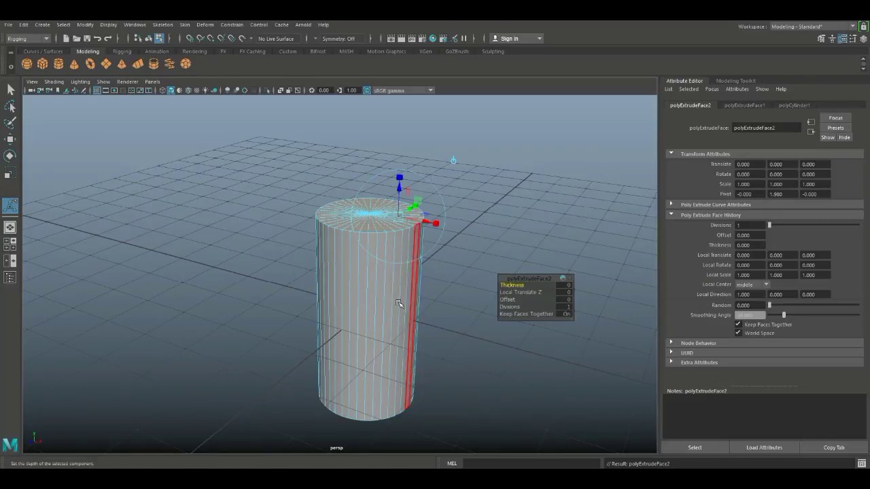
key("r")
left_click_drag(371, 217, 352, 218)
key("w")
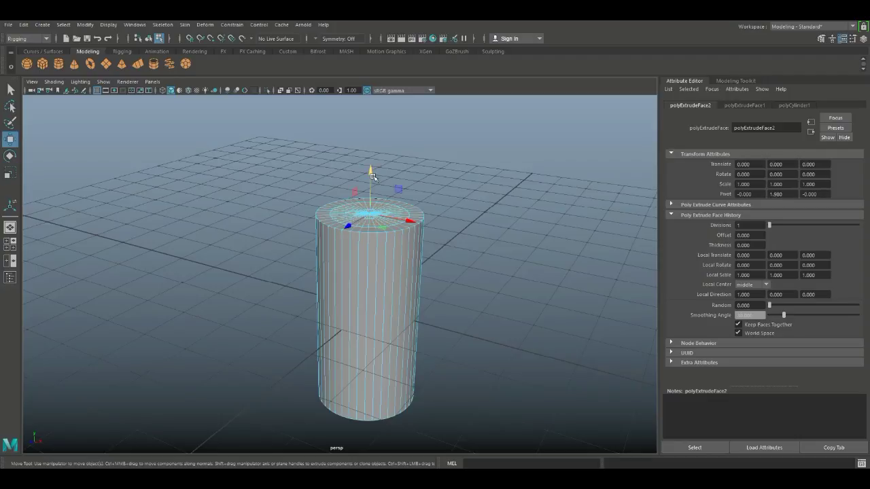
left_click_drag(370, 170, 370, 160)
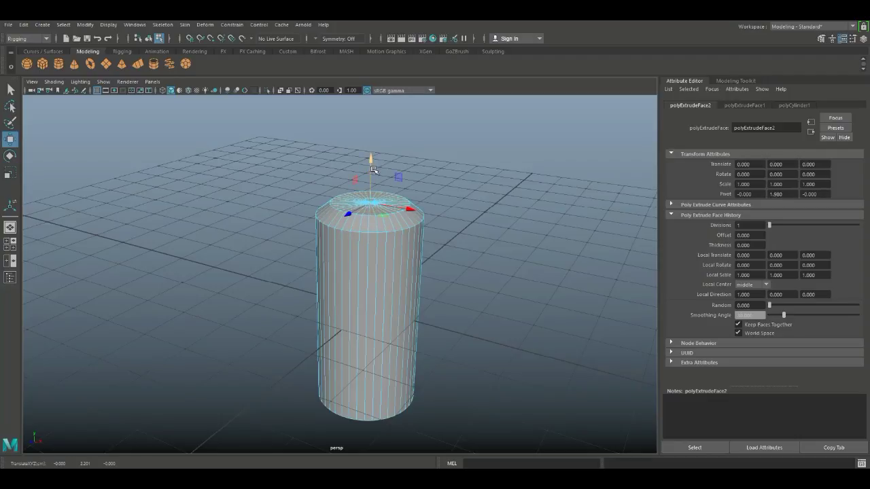
scroll(428, 319, "up", 5)
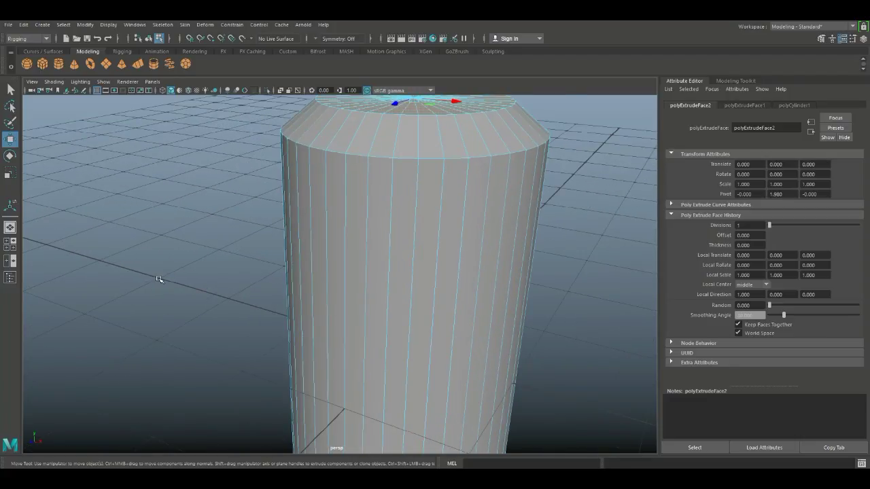
scroll(159, 282, "down", 5)
- Deselect the top face and orbit underneath to view the bottom cap
left_click_drag(161, 285, 200, 305, "alt")
scroll(189, 311, "up", 3)
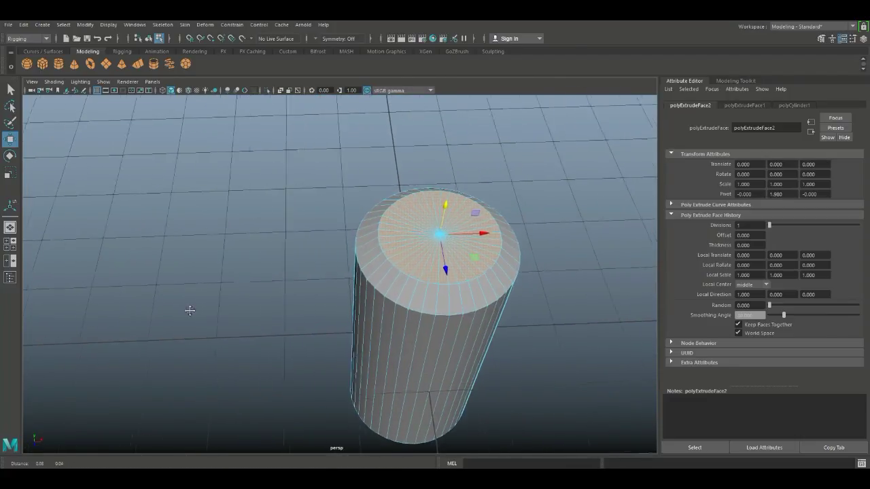
middle_click_drag(189, 311, 136, 313, "alt")
scroll(153, 318, "up", 3)
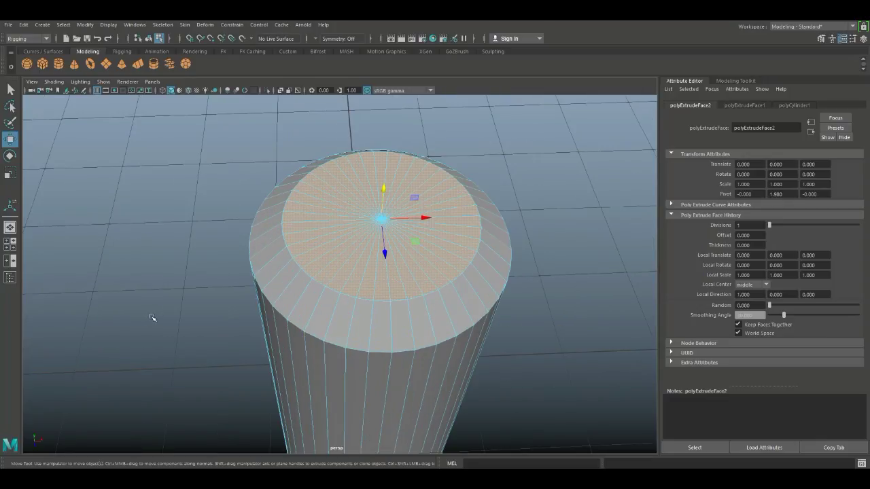
scroll(139, 318, "down", 2)
mouse_move(130, 320)
left_mouse_down("alt")
mouse_move(116, 316)
mouse_move(140, 301)
mouse_move(136, 295)
mouse_move(125, 333)
left_mouse_up("alt")
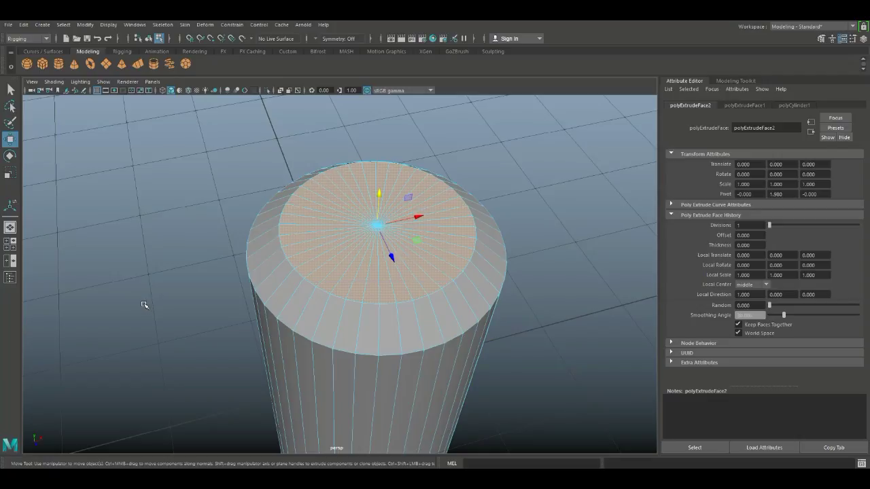
scroll(152, 302, "down", 3)
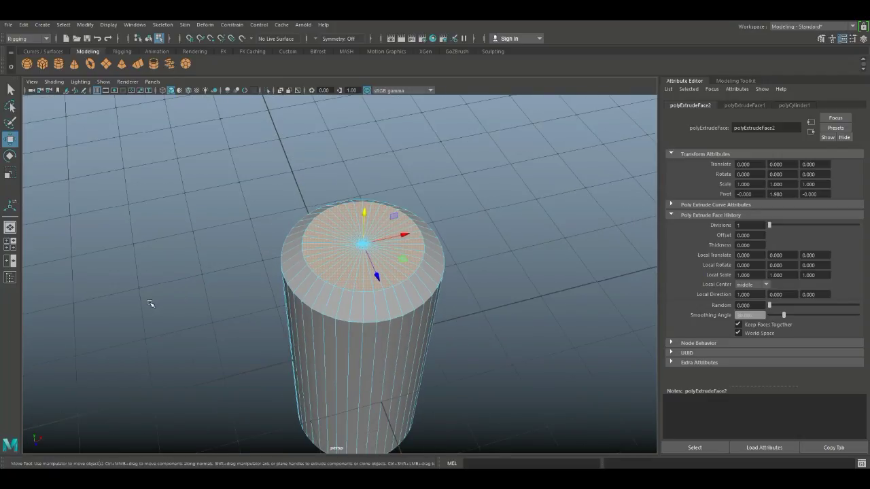
left_click_drag(151, 304, 251, 299, "alt")
left_click(154, 305)
scroll(148, 304, "up", 2)
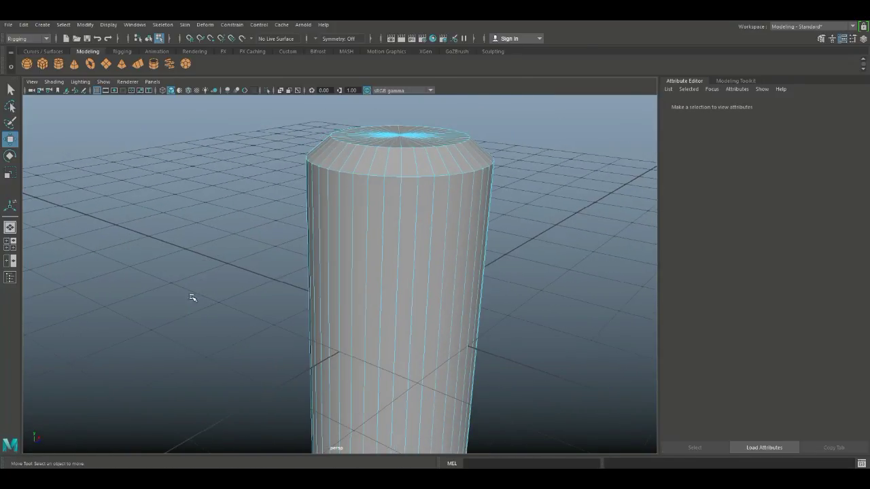
left_click_drag(192, 298, 235, 314, "alt")
- Select all the faces of the cylinder's bottom cap
left_click(335, 187)
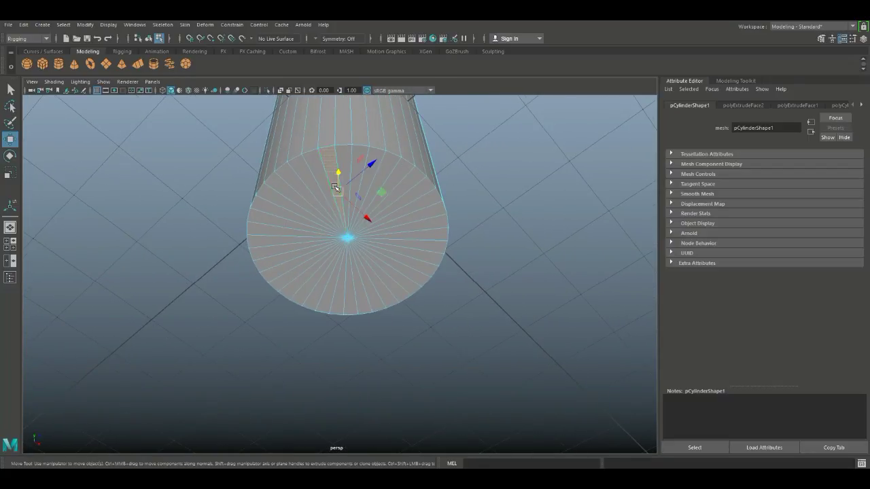
left_click(325, 182, "shift")
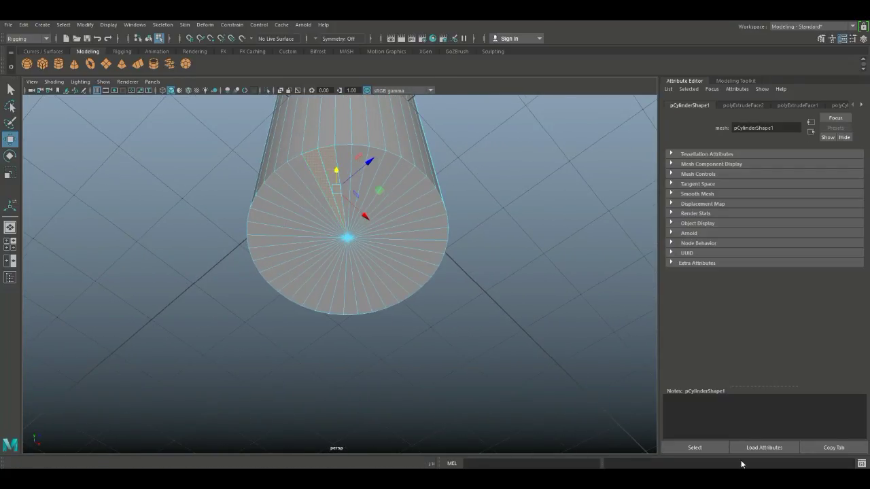
key("shift+period")
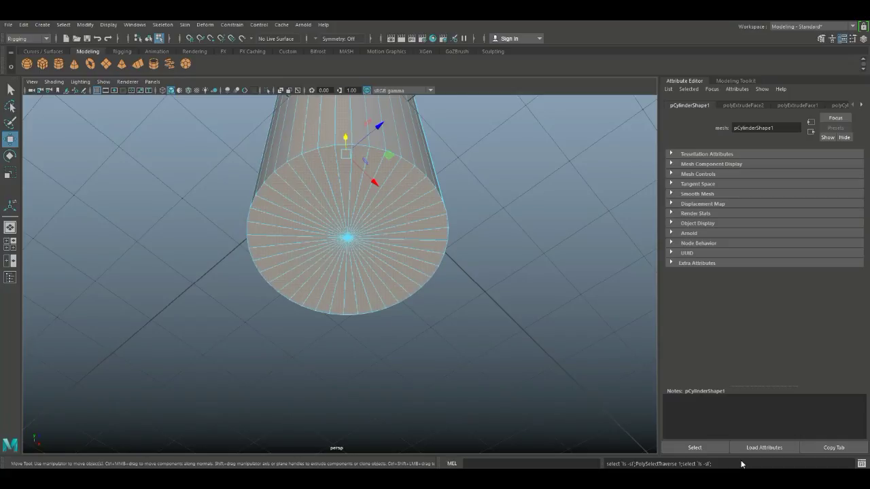
left_click_drag(576, 258, 557, 296, "alt")
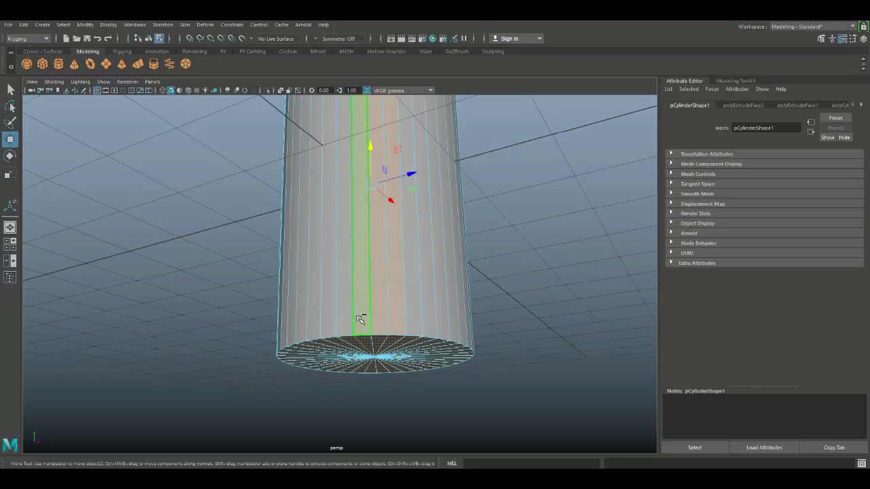
left_click_drag(398, 325, 498, 320, "alt")
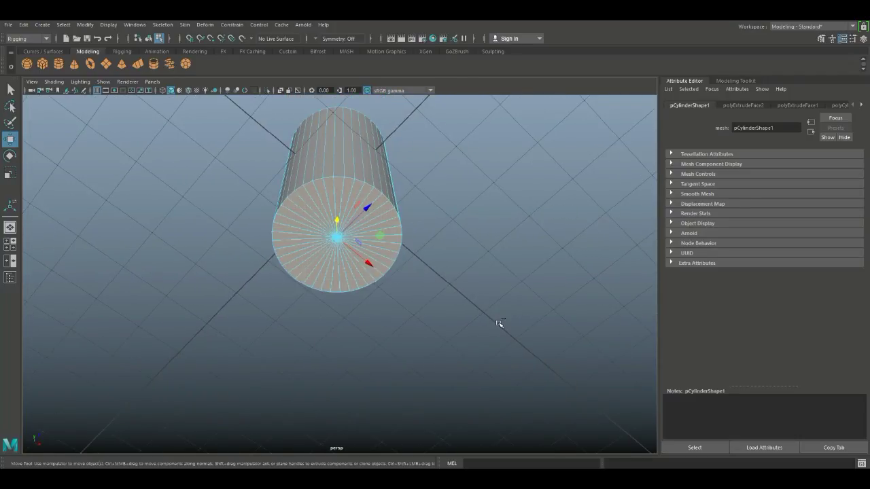
- Extrude the bottom cap downward and scale it to 0.412 to taper the body
key("ctrl+e")
key("w")
left_click_drag(499, 325, 383, 321, "alt")
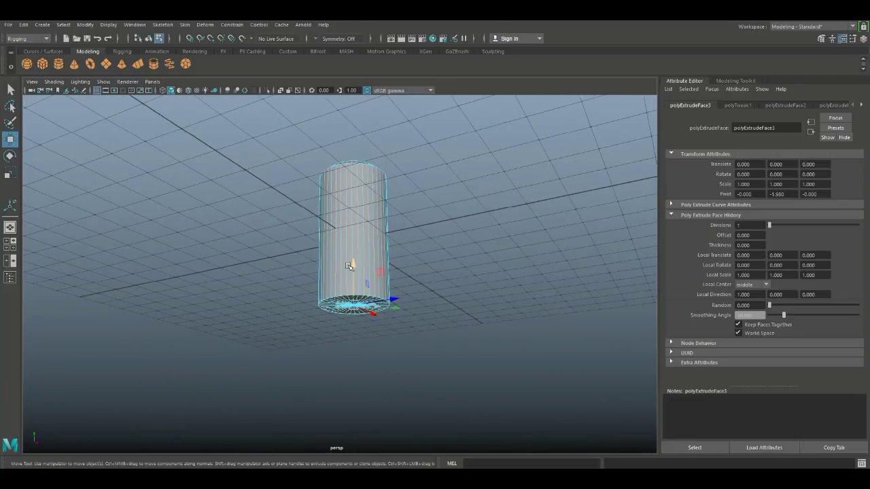
left_click_drag(348, 266, 361, 310)
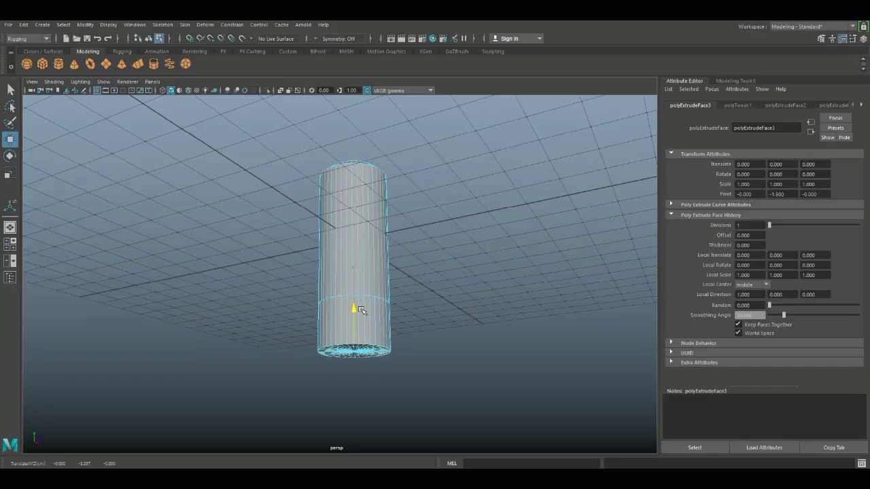
key("r")
left_click_drag(353, 351, 373, 300)
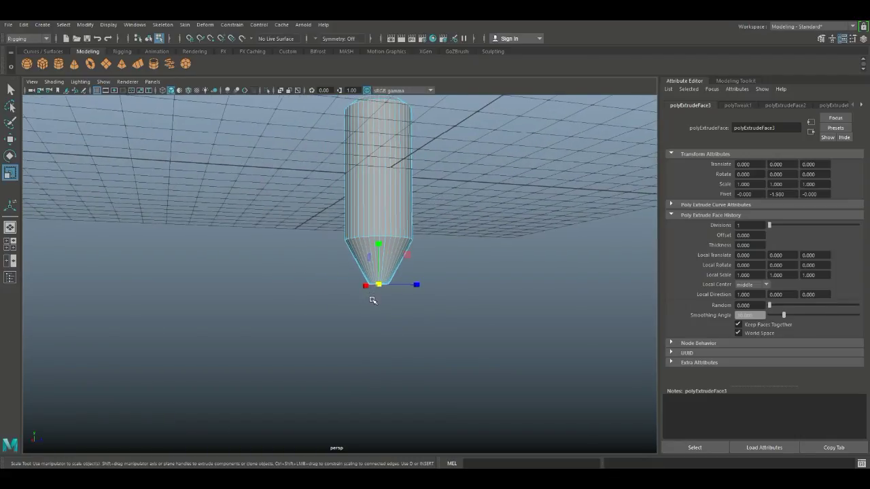
- Extrude the tapered bottom again and pull it down into a narrow neck
key("ctrl+e")
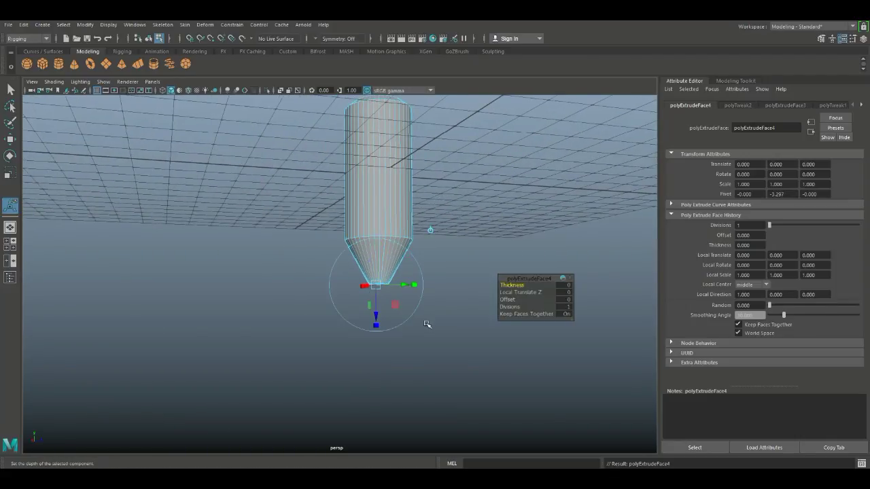
key("w")
left_click_drag(379, 242, 388, 286)
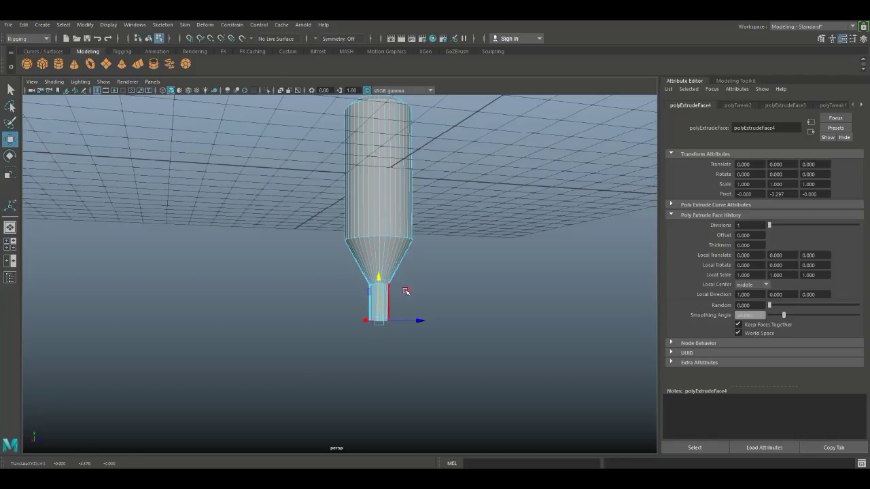
left_click(483, 312)
scroll(517, 270, "up", 3)
left_click_drag(517, 270, 519, 343, "alt")
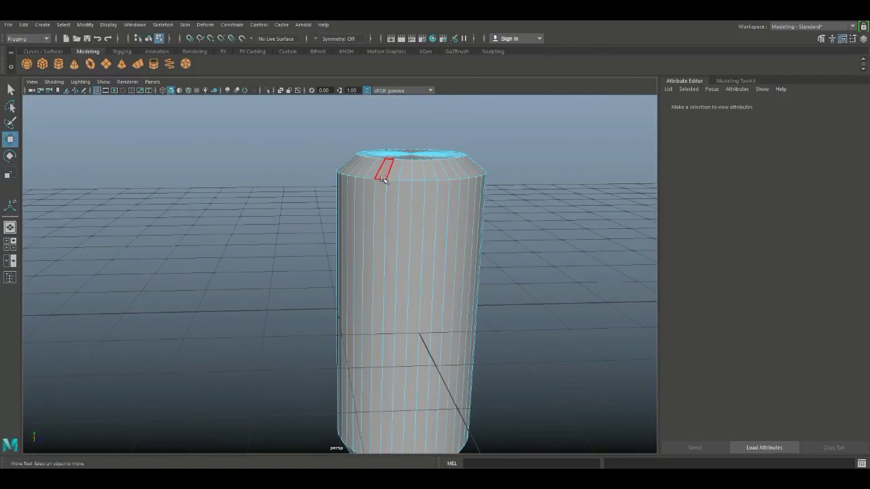
- Select a series of vertical face loops around the cylinder's body
double_click(392, 195)
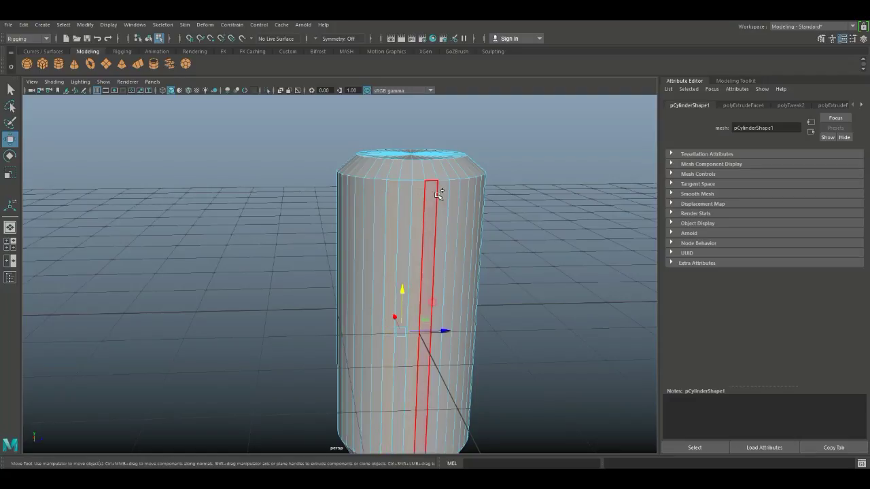
left_click_drag(547, 246, 312, 250, "alt")
double_click(270, 247)
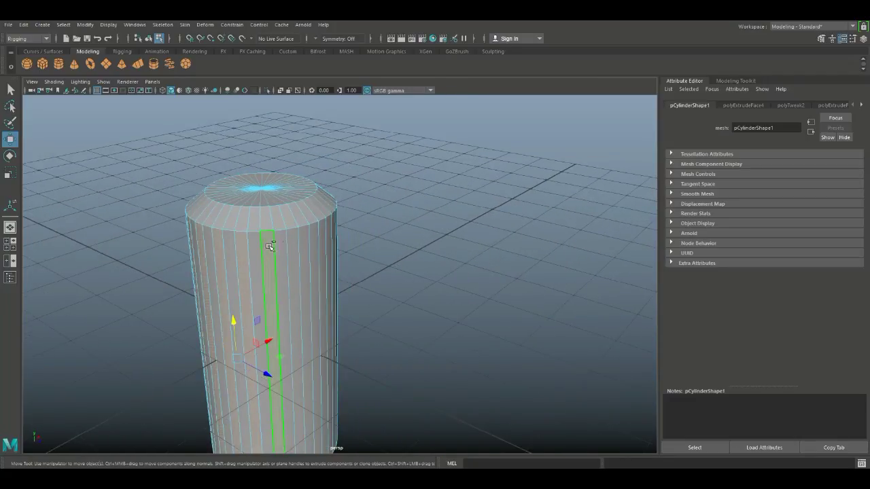
double_click(294, 246, "shift")
double_click(316, 244, "shift")
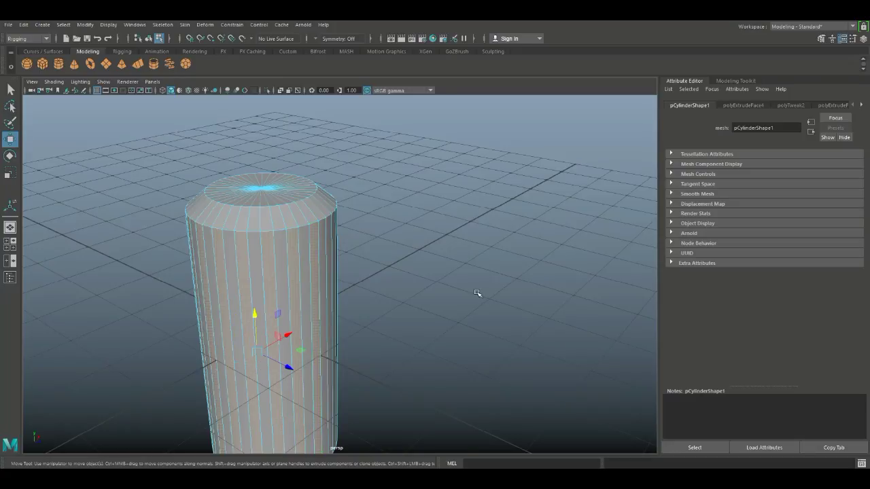
left_click_drag(477, 293, 389, 288, "alt")
double_click(169, 182)
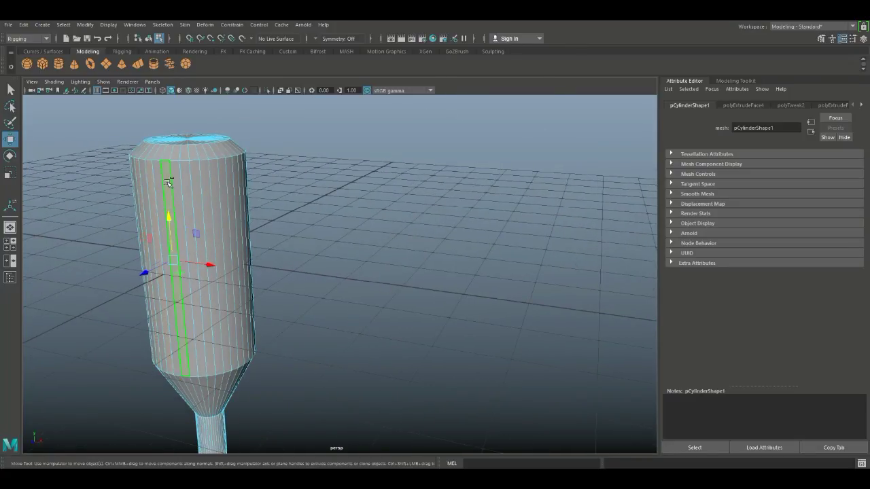
double_click(186, 181, "shift")
double_click(202, 180, "shift")
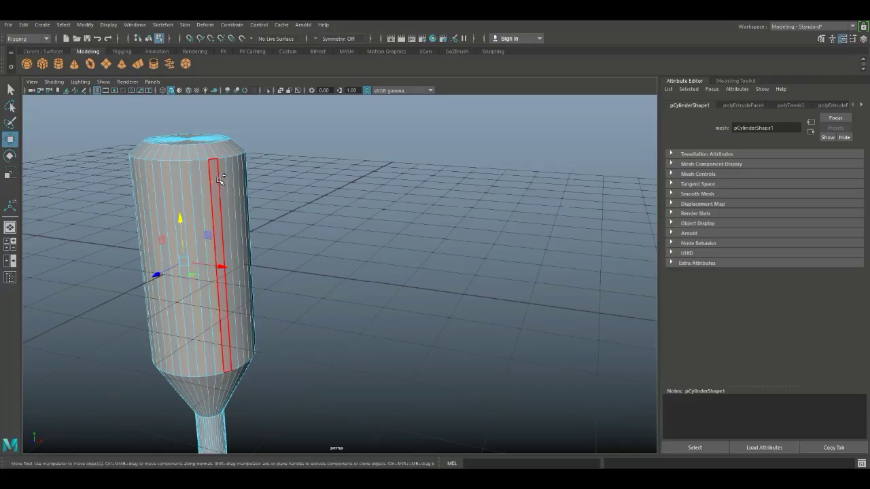
double_click(218, 180, "shift")
left_click_drag(382, 239, 303, 249, "alt")
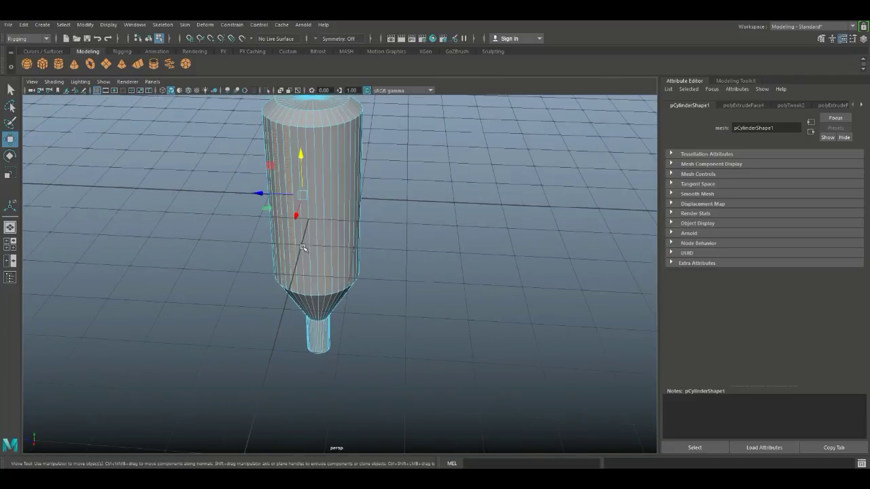
double_click(334, 136, "shift")
double_click(347, 136, "shift")
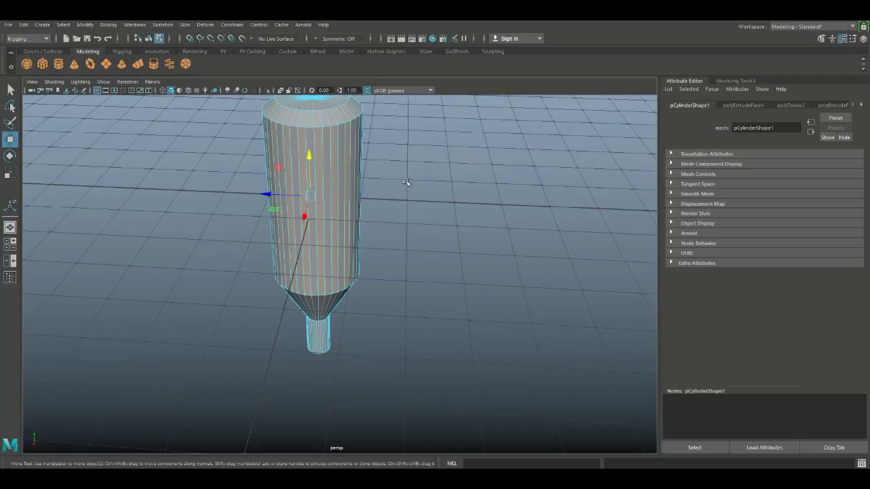
mouse_move(406, 182)
left_mouse_down("alt")
mouse_move(359, 195)
mouse_move(408, 197)
left_mouse_up("alt")
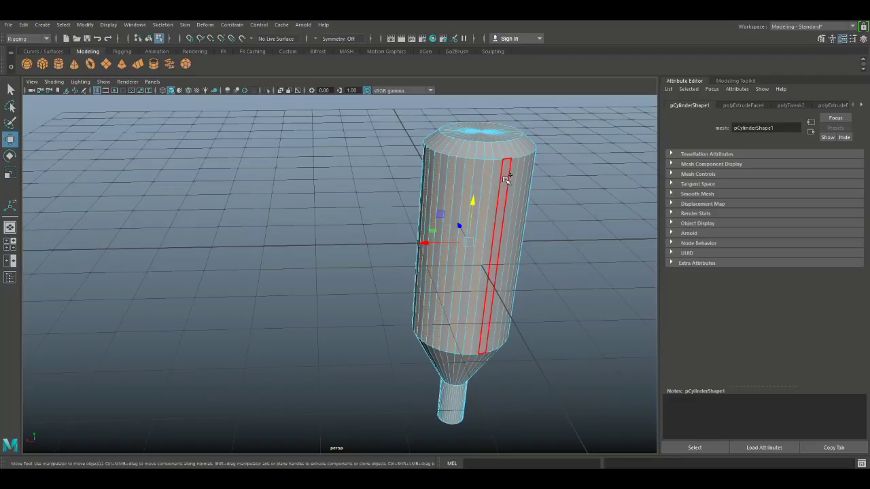
left_click_drag(561, 236, 481, 229, "alt")
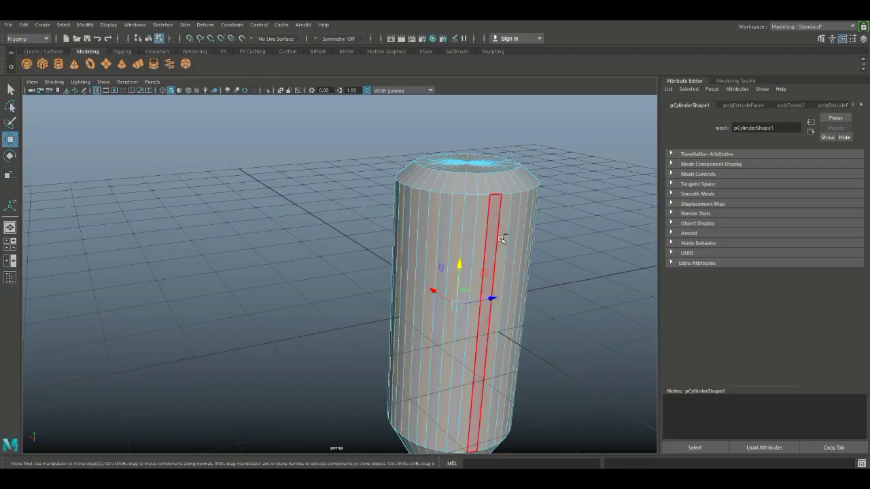
left_click(502, 239)
- Switch to shaded display and extrude the selected side faces
key("4")
left_click_drag(334, 252, 175, 249, "alt")
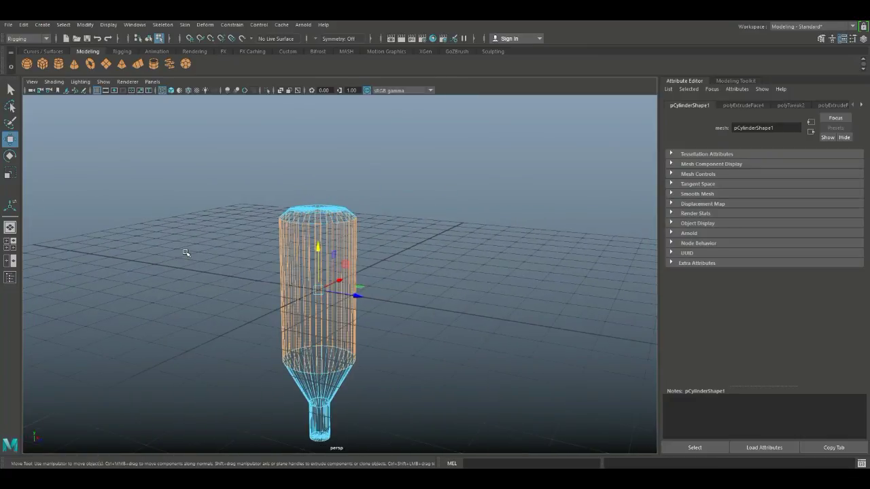
key("5")
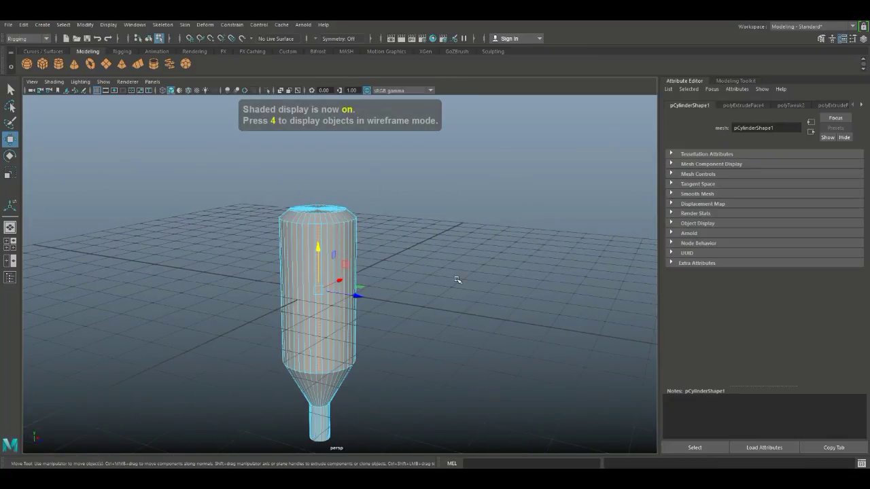
key("ctrl+e")
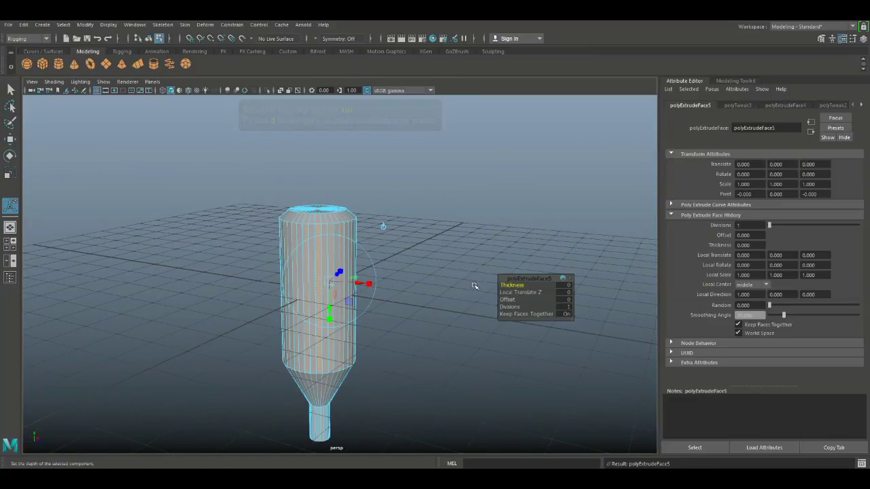
- Set the polyExtrudeFace5 Thickness to 0.08
middle_click_drag(516, 288, 515, 286)
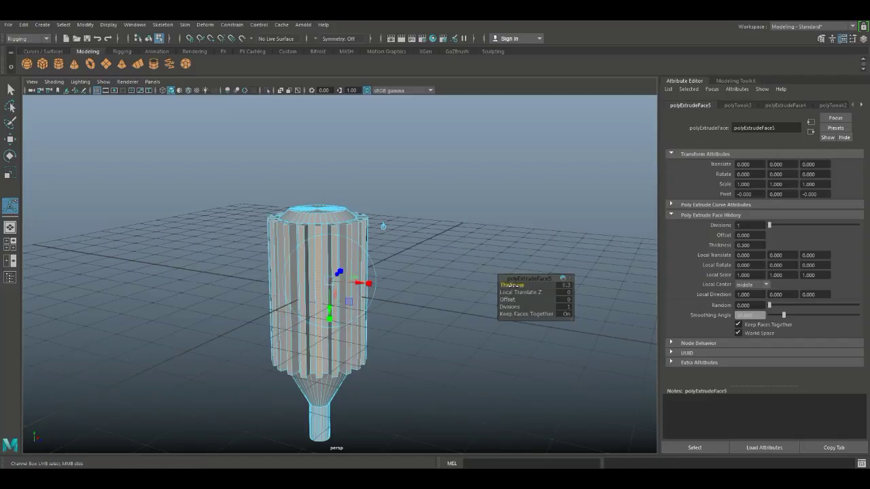
right_click_drag(417, 320, 427, 320, "alt")
left_click_drag(427, 320, 401, 288, "alt")
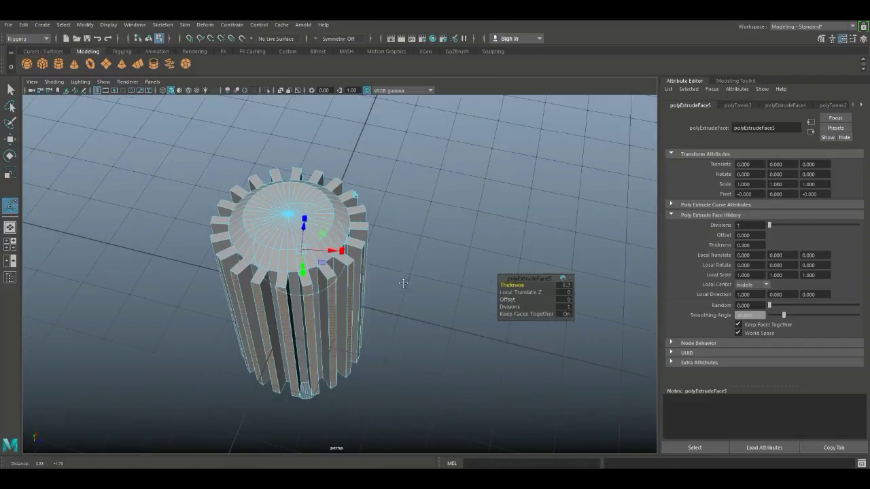
left_click(564, 286)
type("0.0")
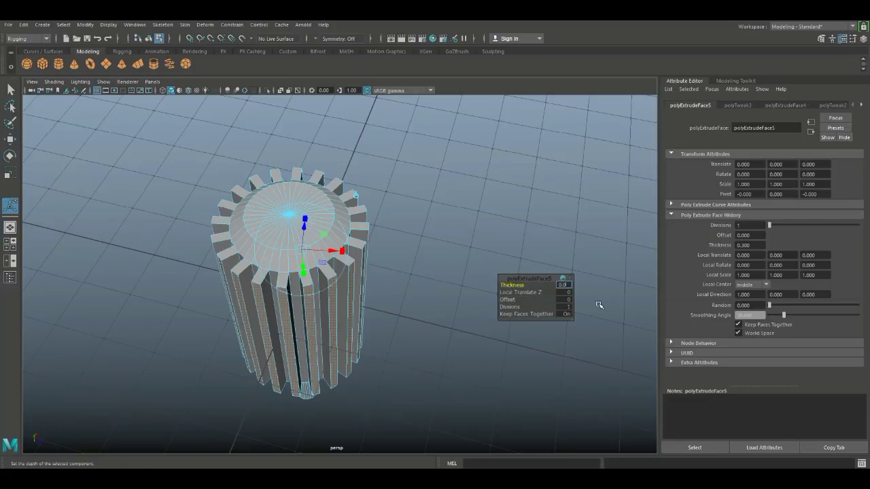
type("2")
key("Return")
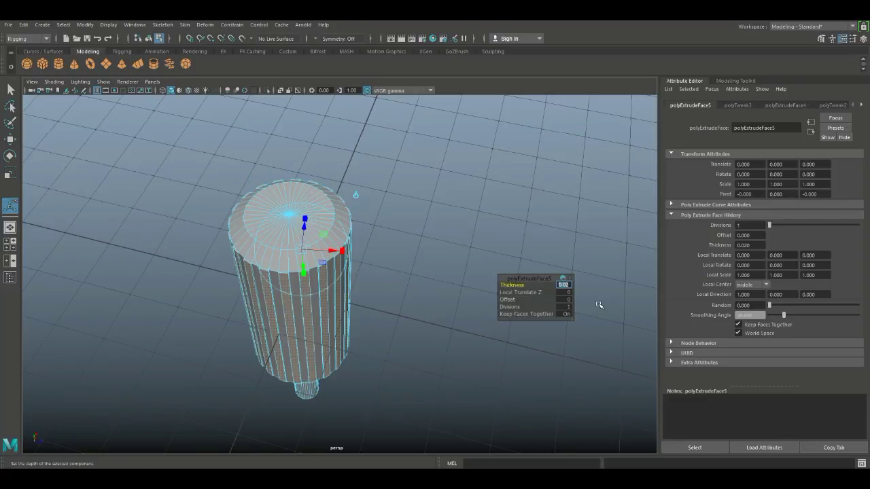
type("0.08")
key("Return")
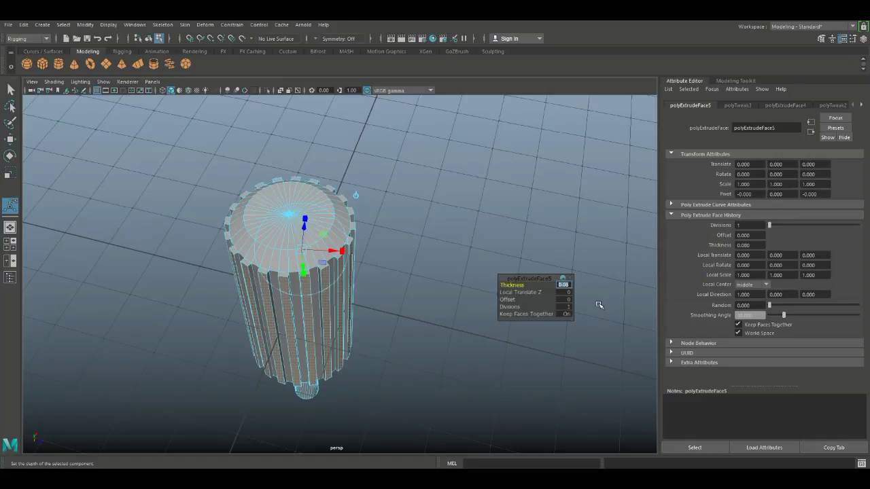
- Set the extrusion Offset to 0.04 and deselect the fluted handle
left_click(507, 303)
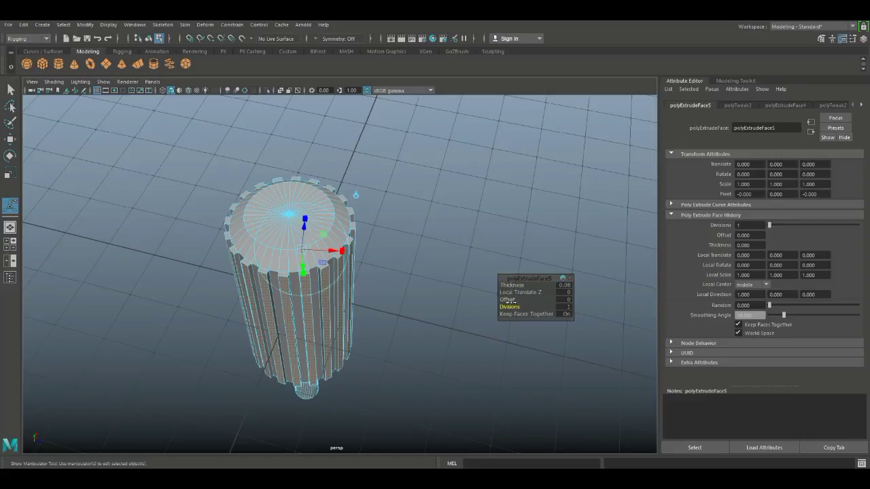
left_click(508, 300)
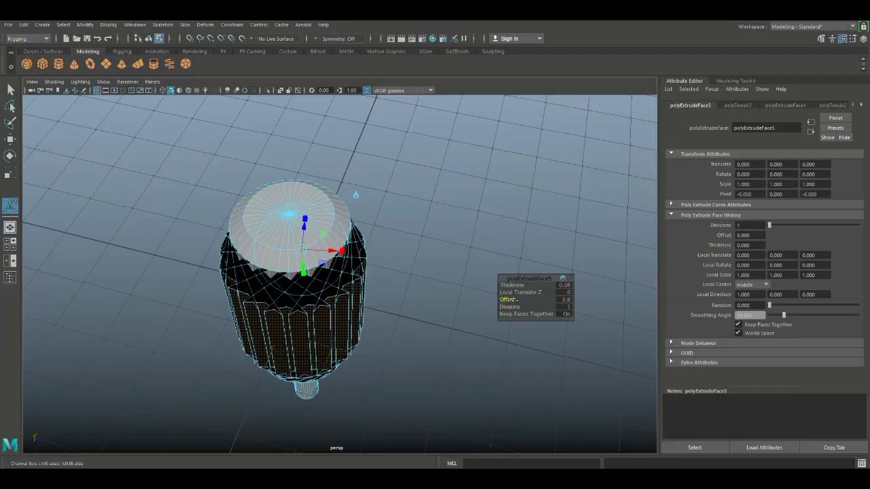
middle_click_drag(514, 300, 510, 300)
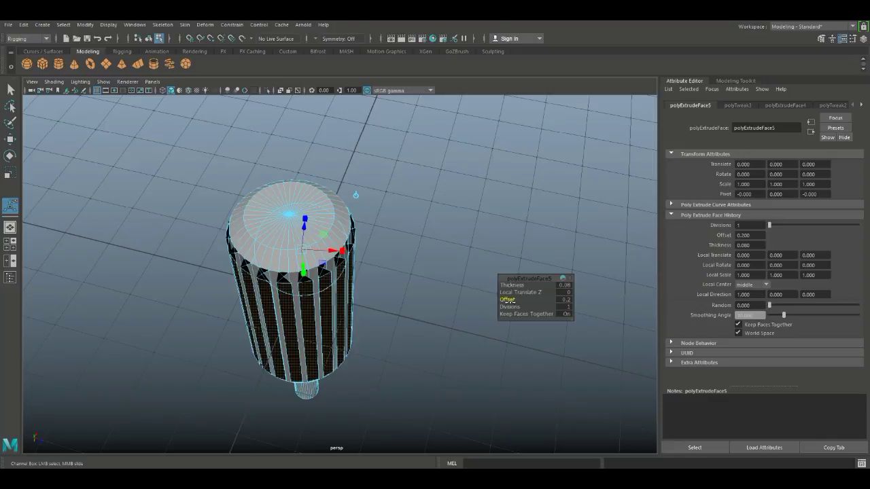
left_click(564, 299)
key("Return")
scroll(373, 330, "up", 5)
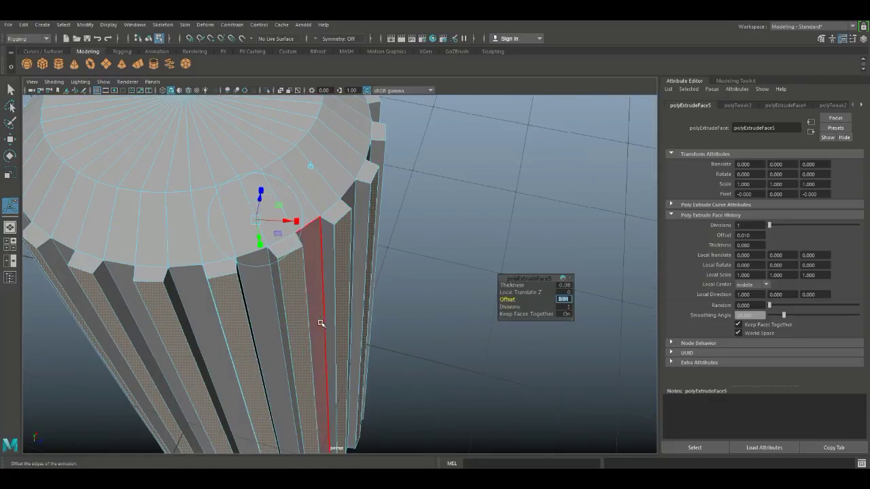
scroll(362, 317, "up", 2)
scroll(378, 340, "down", 3)
left_click_drag(394, 363, 419, 446, "alt")
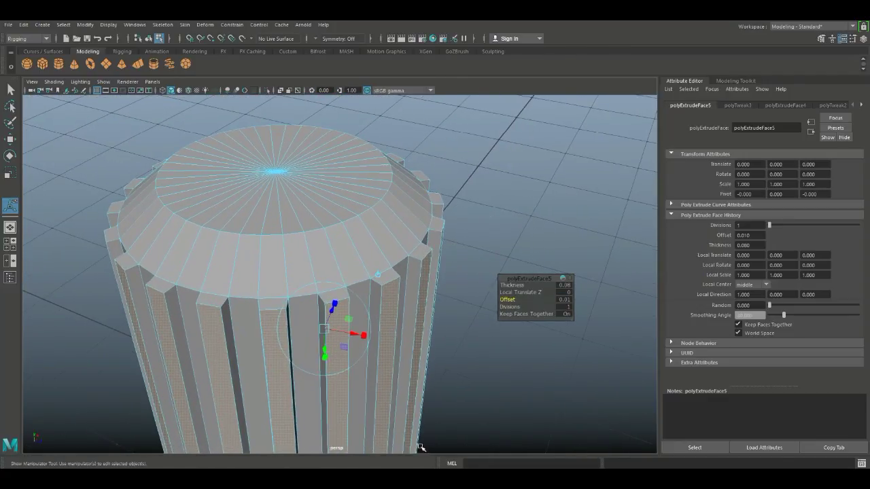
left_click(561, 301)
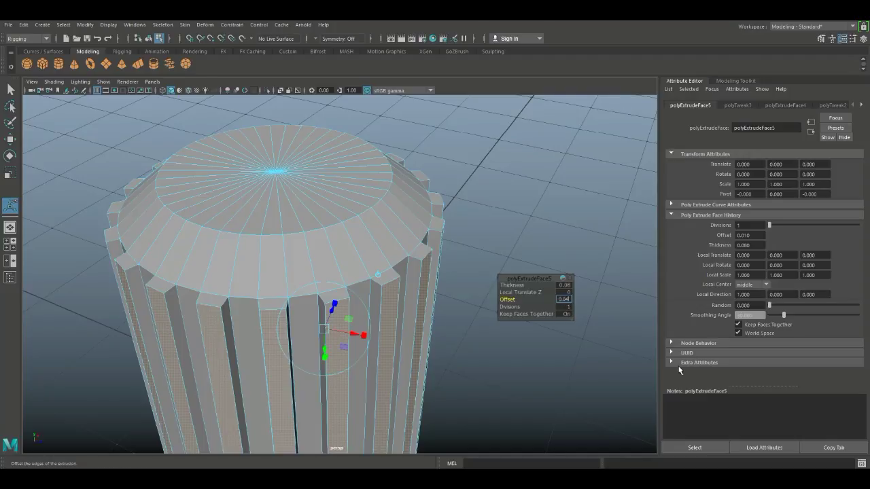
type("0.04")
key("Return")
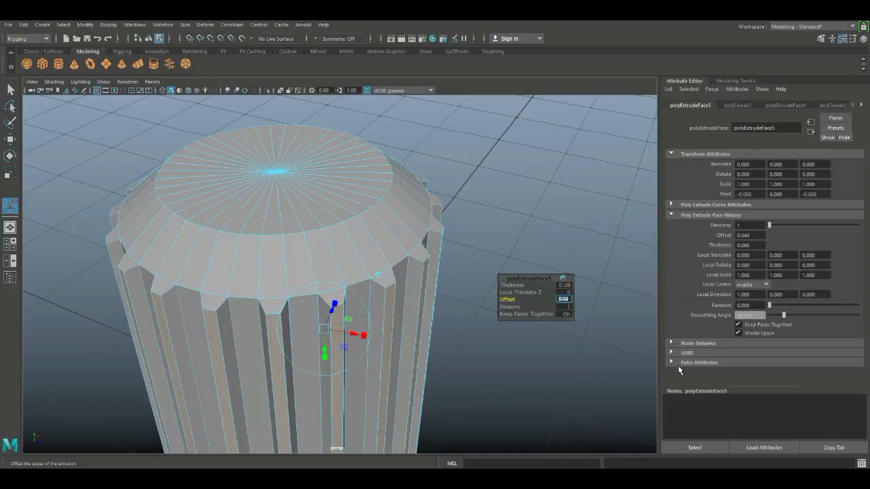
left_click(524, 229)
scroll(388, 170, "down", 6)
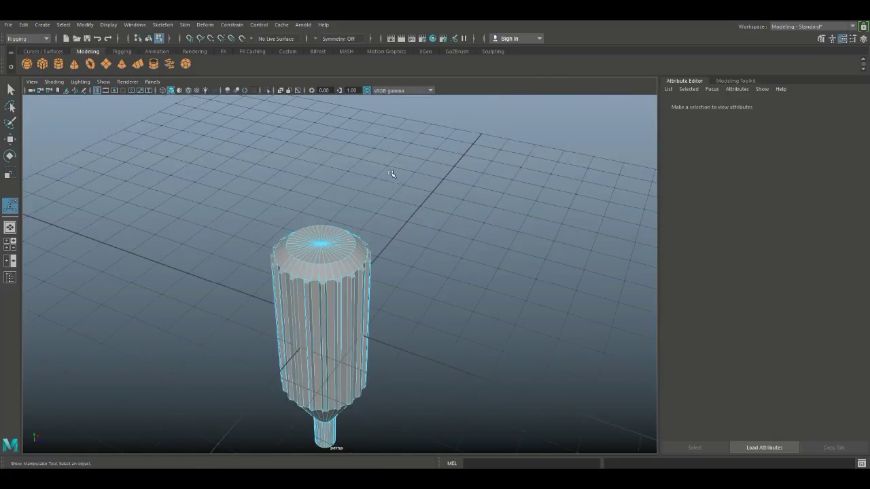
- Add a pipe, lower it below the grid and rotate it about 15 degrees
left_click_drag(420, 281, 423, 210, "alt")
scroll(423, 220, "down", 5)
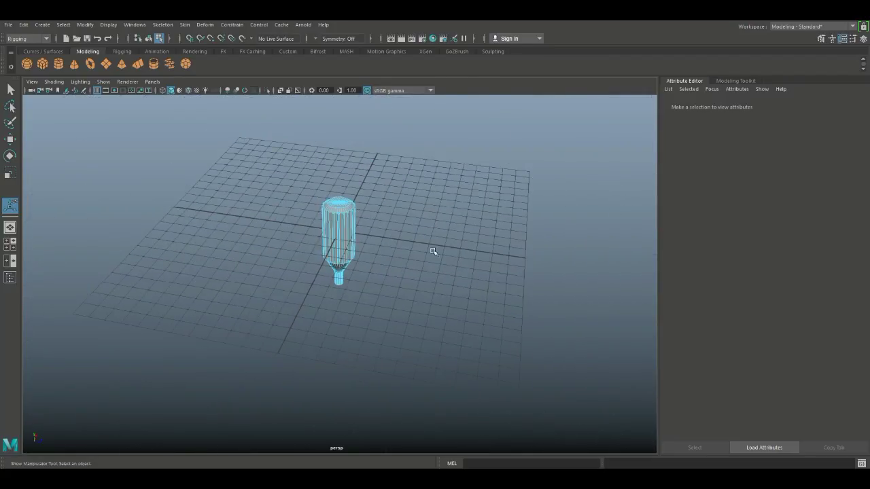
left_click_drag(430, 250, 446, 266, "alt")
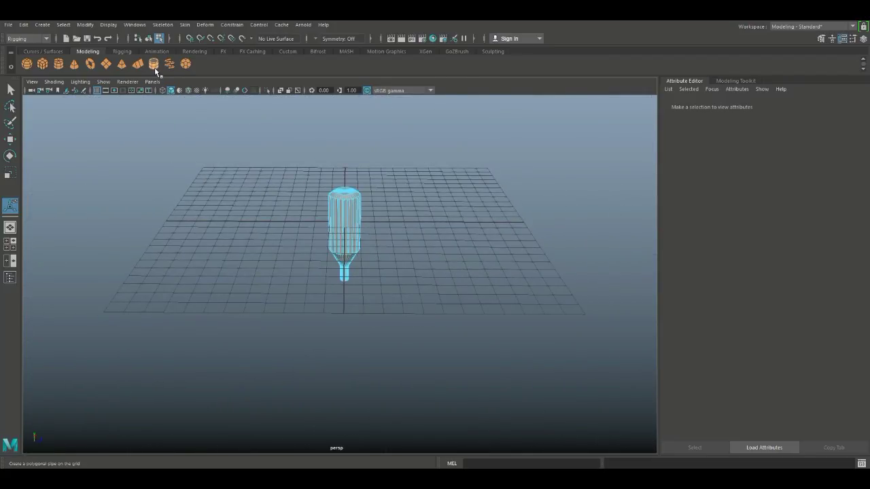
left_click(153, 64)
scroll(270, 276, "down", 3)
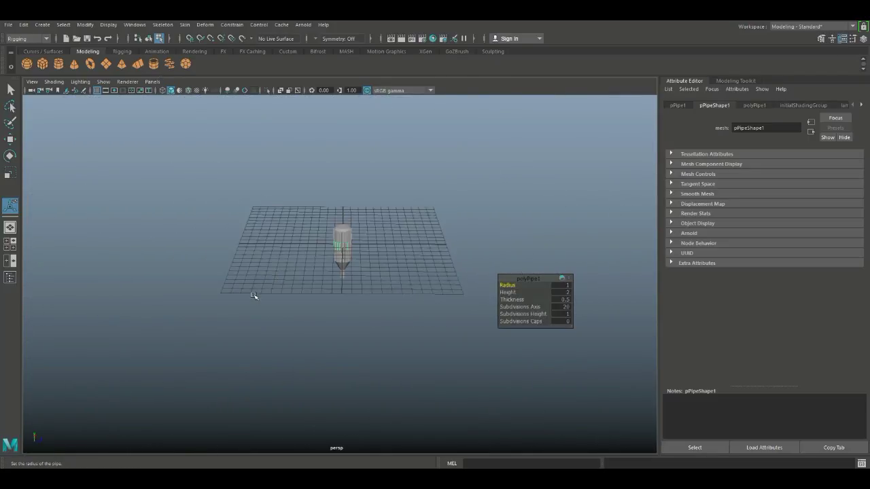
key("w")
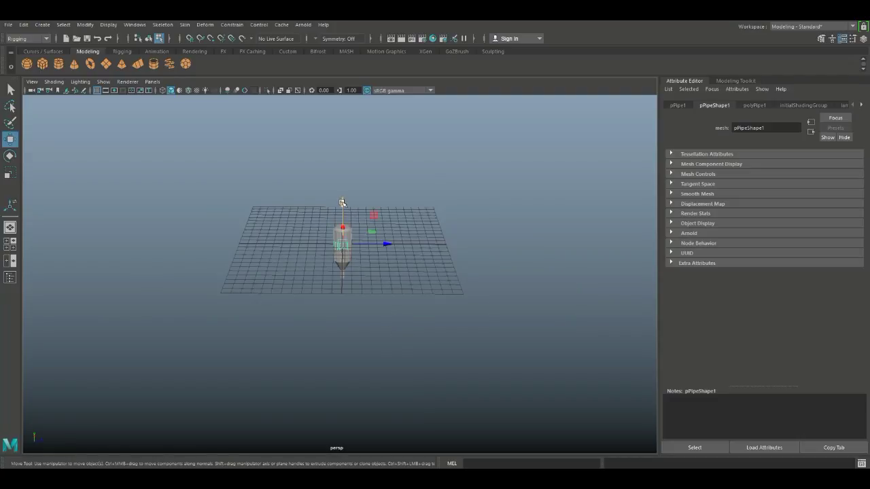
left_click_drag(341, 202, 343, 265)
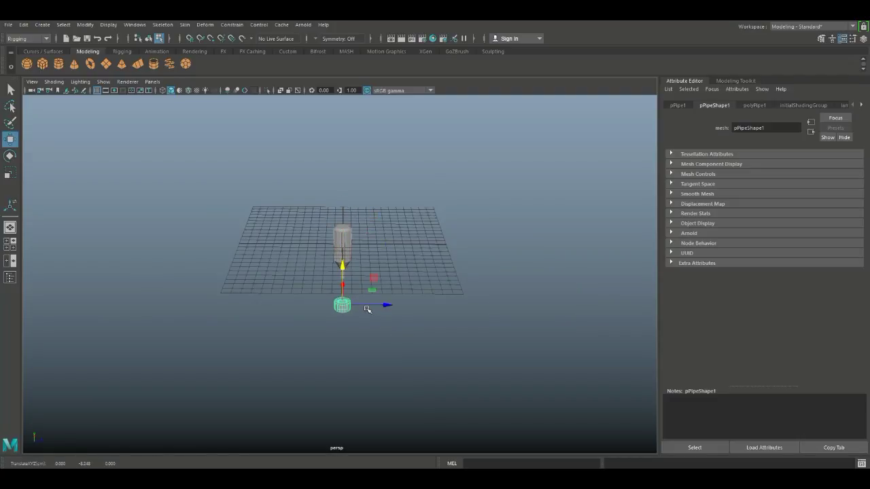
key("e")
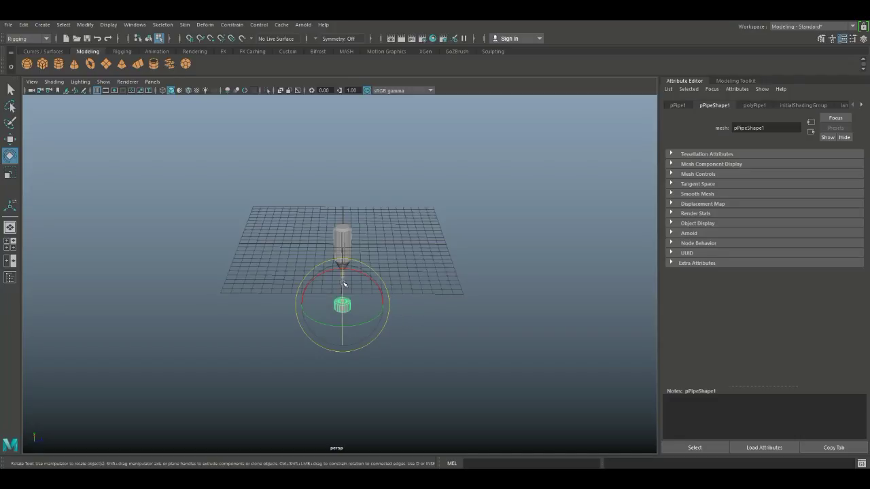
left_click_drag(342, 285, 348, 355)
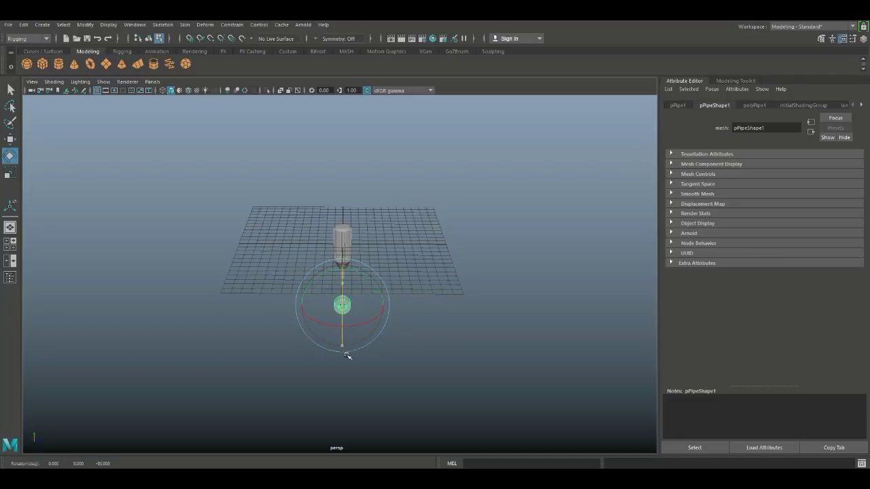
left_click_drag(279, 373, 314, 368, "alt")
left_click(454, 404)
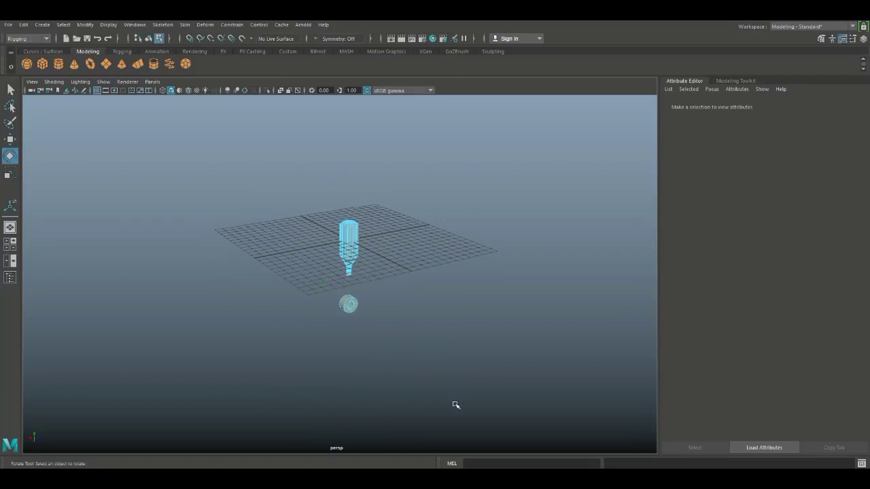
right_click_drag(455, 403, 430, 405, "alt")
- Raise the fluted handle high above the grid and move the pipe just below it
right_click_drag(338, 249, 398, 210)
key("w")
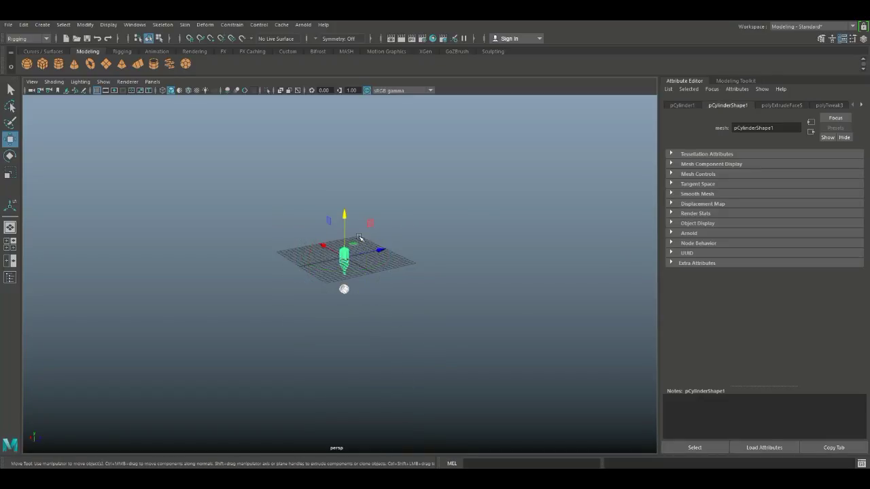
left_click_drag(346, 216, 347, 102)
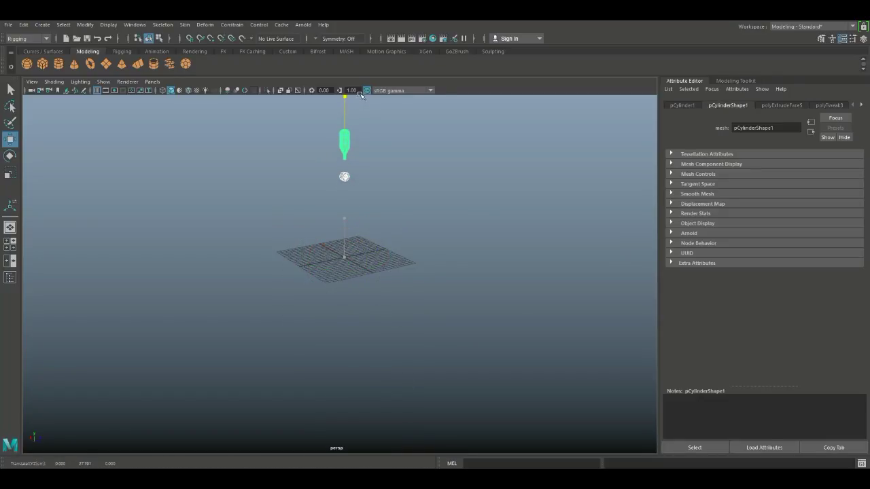
middle_click_drag(380, 208, 409, 360, "alt")
left_click_drag(374, 253, 375, 170)
left_click(492, 246)
scroll(431, 312, "up", 3)
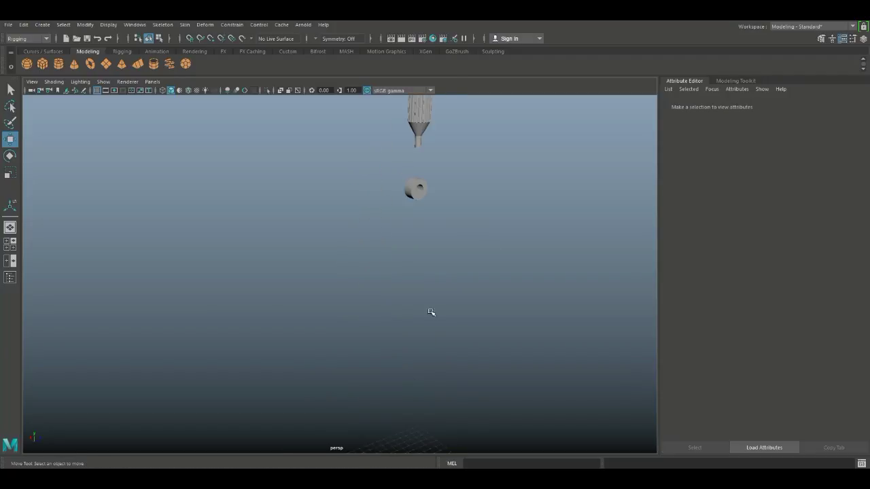
left_click(409, 202)
middle_click_drag(410, 202, 447, 297)
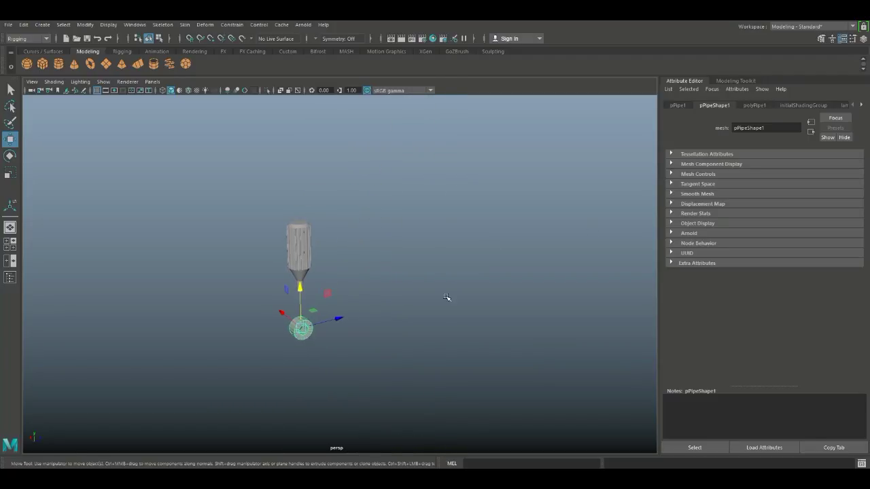
- Confirm a 0.1 pipe thickness and scale the ring down to a smaller size
left_click(755, 105)
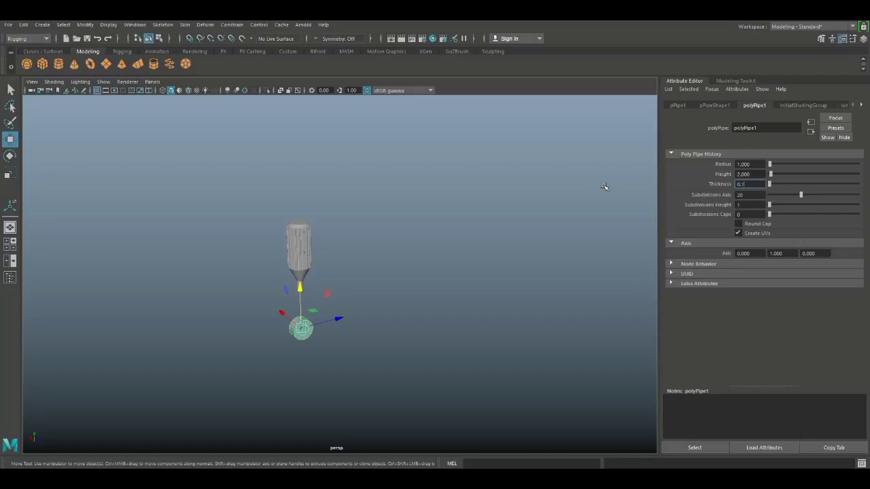
key("Return")
scroll(442, 328, "up", 3)
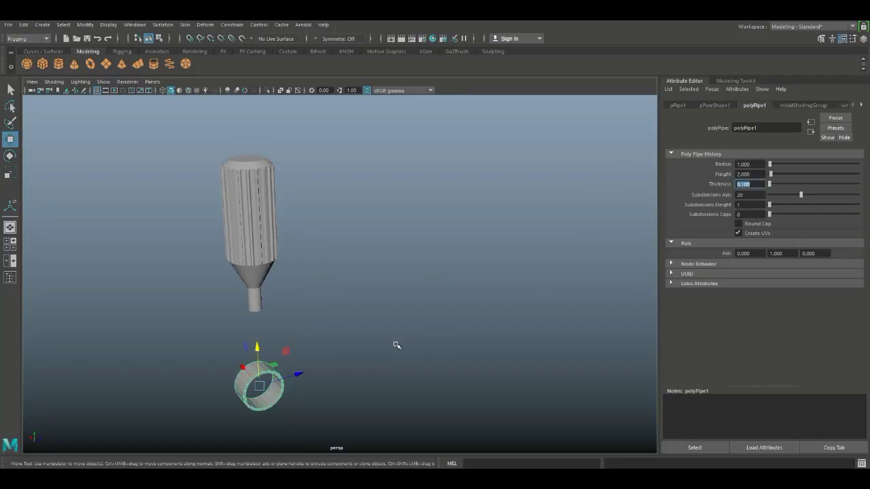
mouse_move(397, 345)
middle_mouse_down("alt")
mouse_move(450, 288)
mouse_move(466, 310)
middle_mouse_up("alt")
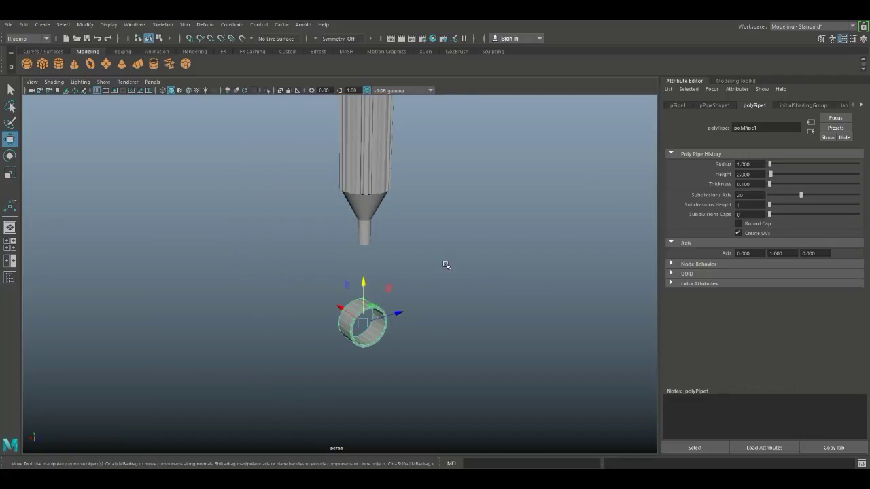
key("r")
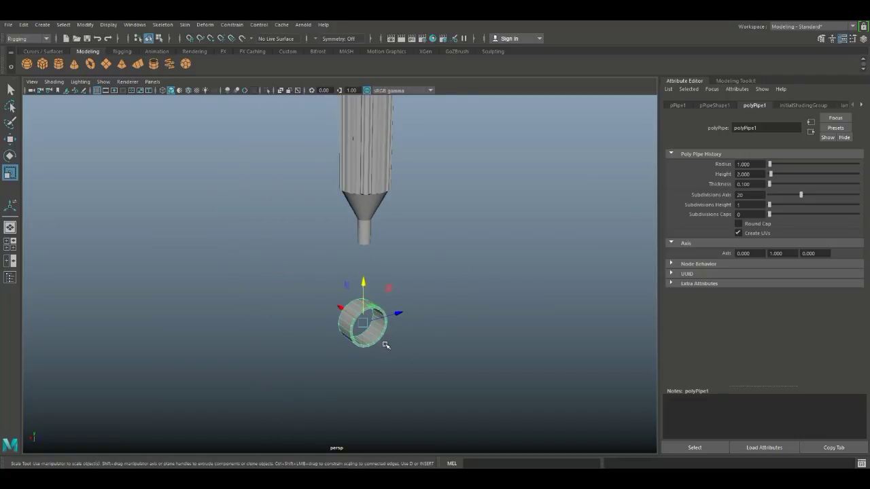
left_click_drag(363, 323, 458, 336)
scroll(457, 339, "down", 3)
left_click_drag(388, 374, 364, 304, "alt")
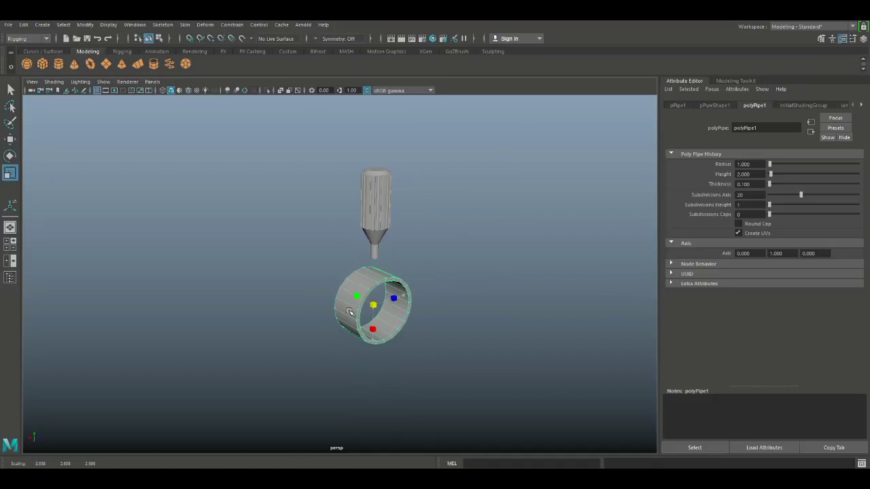
mouse_move(424, 346)
left_mouse_down("alt")
mouse_move(438, 343)
mouse_move(407, 339)
left_mouse_up("alt")
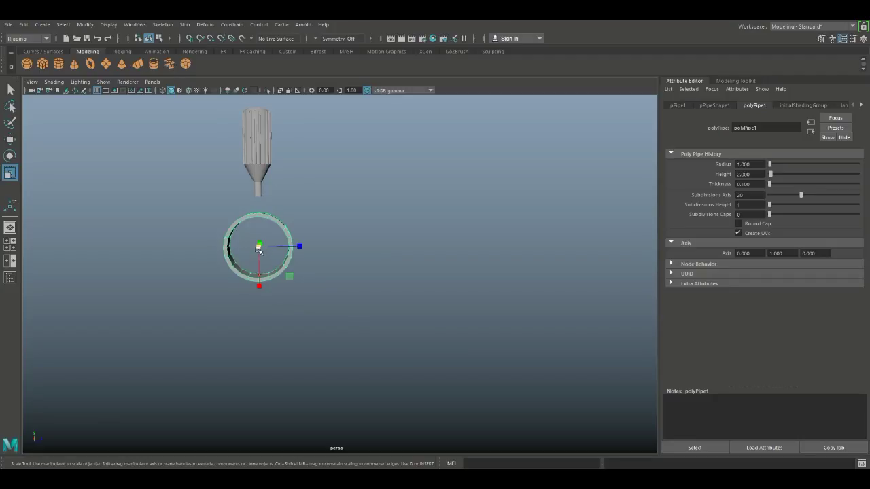
- Give the pipe 40 axis subdivisions and a thinner 0.05 wall thickness
left_click_drag(258, 247, 369, 303, "alt")
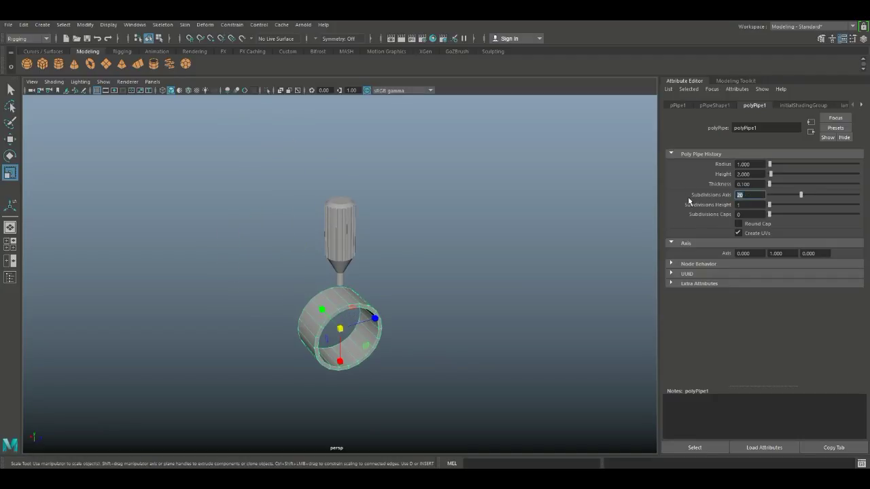
type("40")
key("Return")
mouse_move(406, 365)
left_mouse_down("alt")
mouse_move(475, 347)
mouse_move(425, 351)
mouse_move(406, 341)
mouse_move(407, 350)
left_mouse_up("alt")
middle_click_drag(404, 346, 450, 387, "alt")
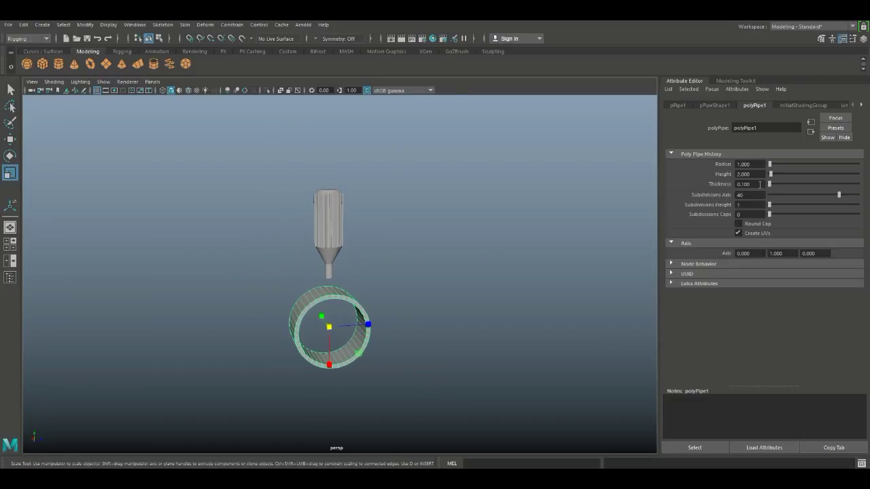
type("0.05")
key("Return")
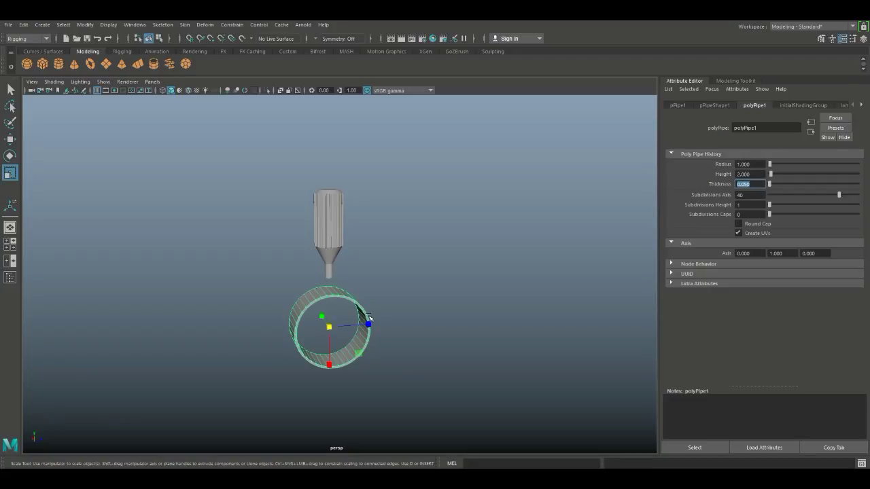
- Narrow the ring along its width and raise it to sit just under the cone
left_click(440, 317)
left_click_drag(423, 320, 388, 320, "alt")
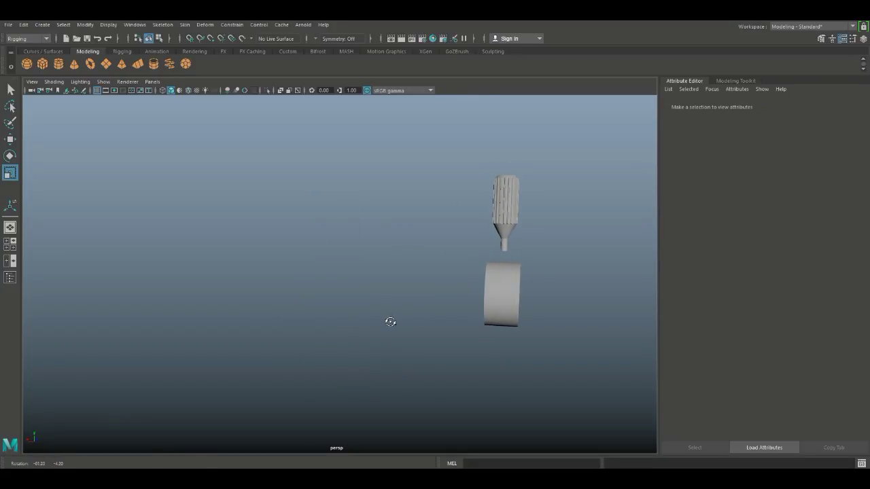
left_click(510, 305)
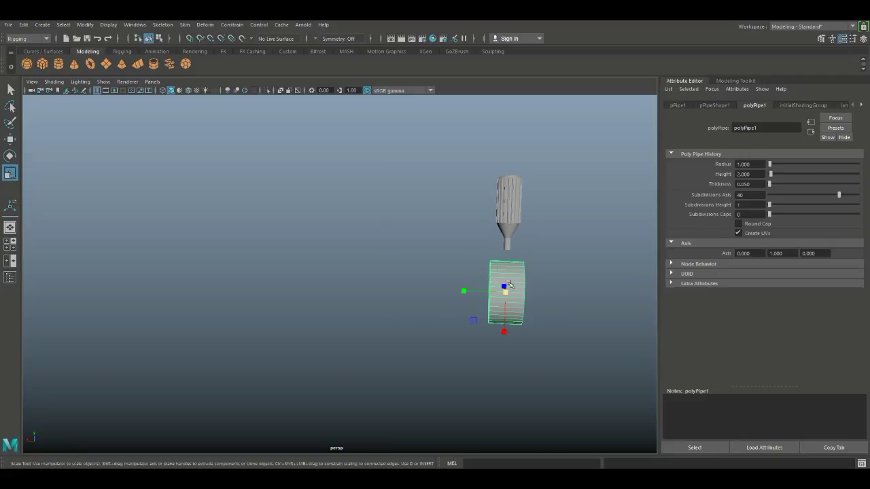
left_click_drag(465, 291, 464, 327)
key("w")
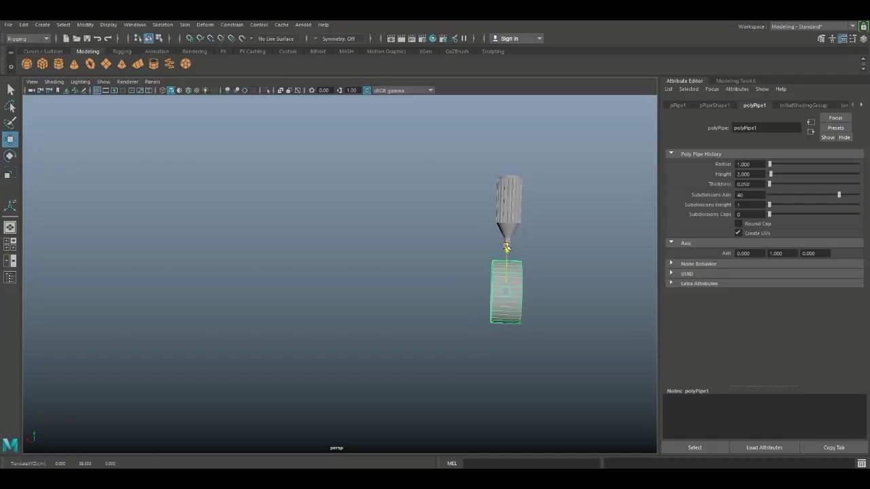
left_click_drag(507, 249, 506, 229)
- Check the ring's placement under the handle in the front and perspective views
left_click_drag(490, 292, 388, 342, "alt")
right_click_drag(388, 341, 419, 343, "alt")
left_click_drag(419, 342, 441, 332, "alt")
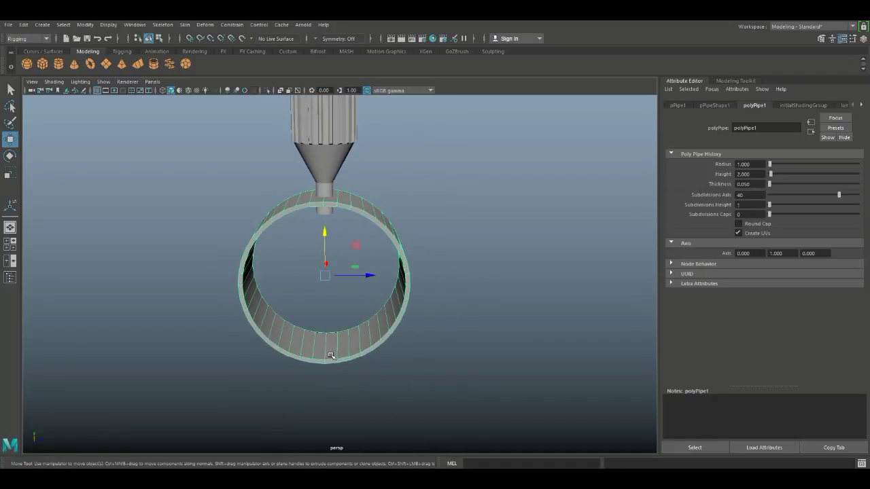
left_click(9, 244)
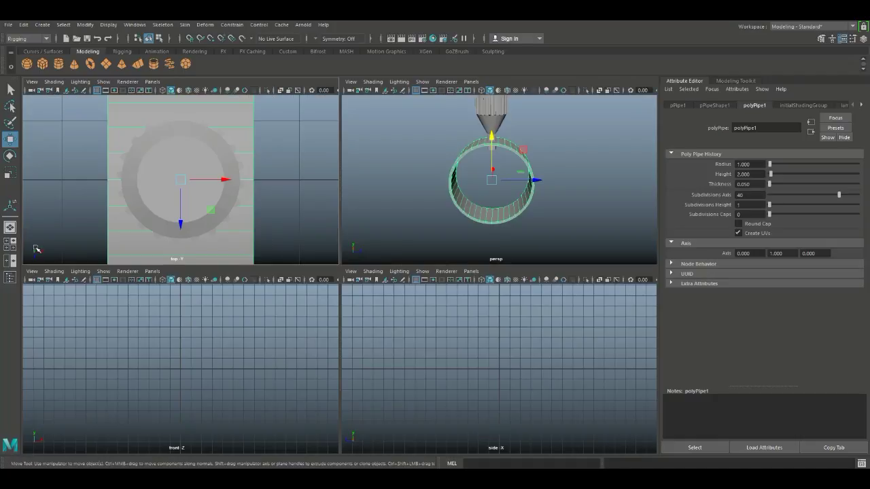
scroll(216, 381, "down", 3)
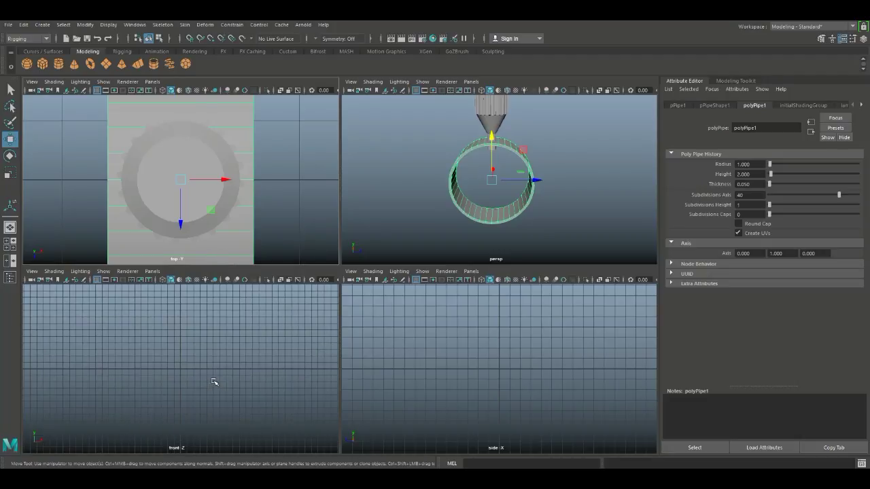
key("space")
key("f")
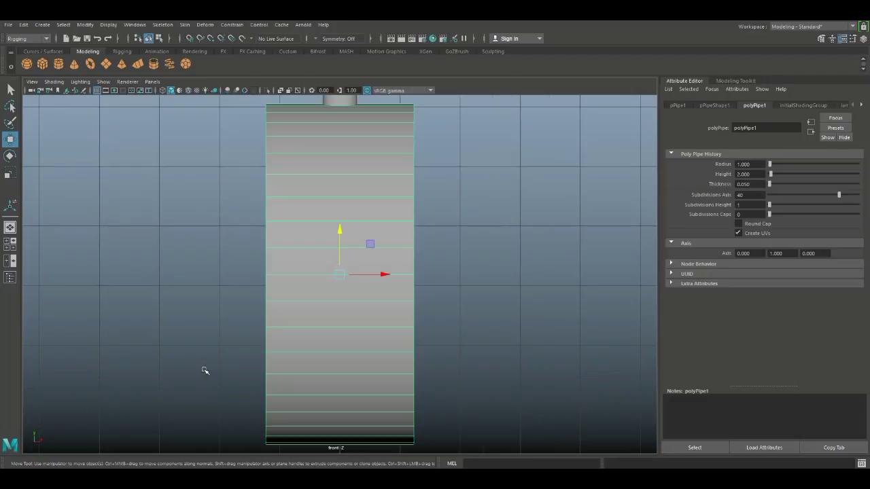
scroll(203, 370, "down", 3)
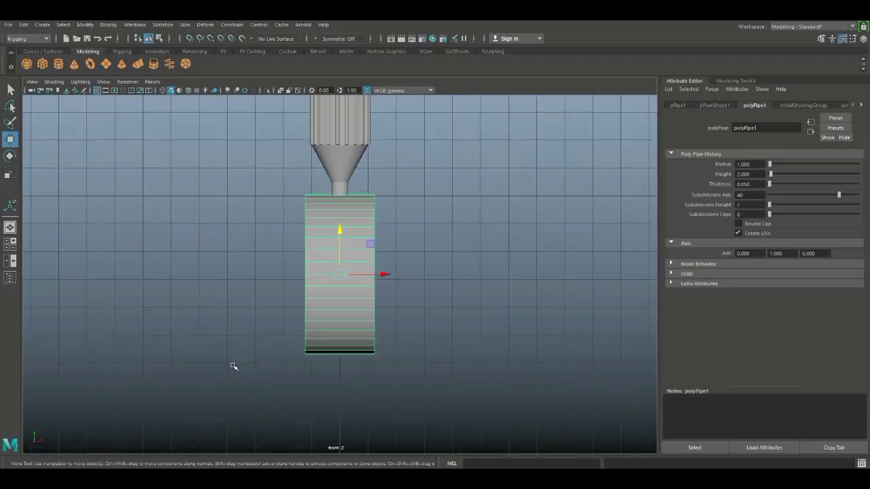
left_click(9, 245)
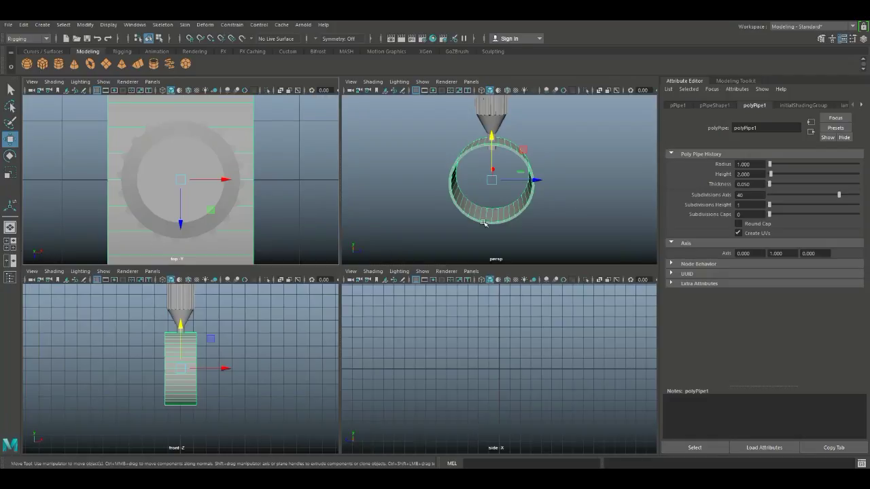
key("space")
right_click_drag(329, 224, 330, 253)
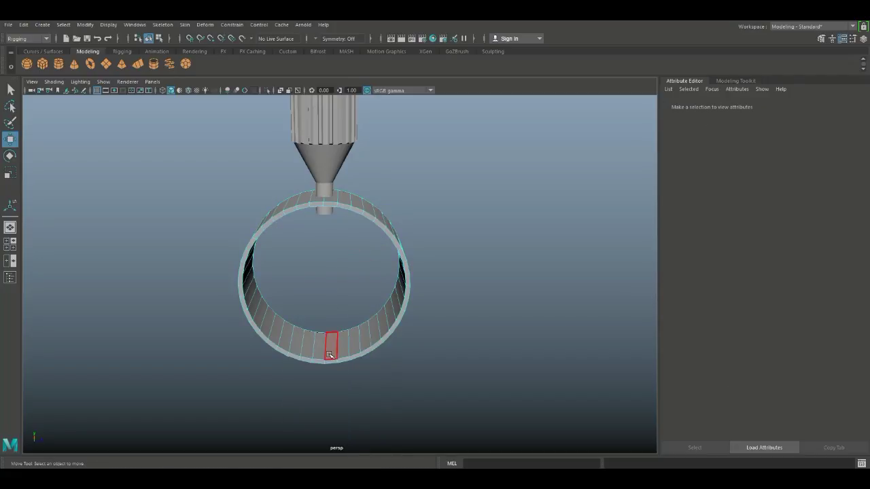
- Select several faces along the bottom of the ring in face mode
left_click(329, 355)
left_click(320, 347, "shift")
left_click(302, 348, "shift")
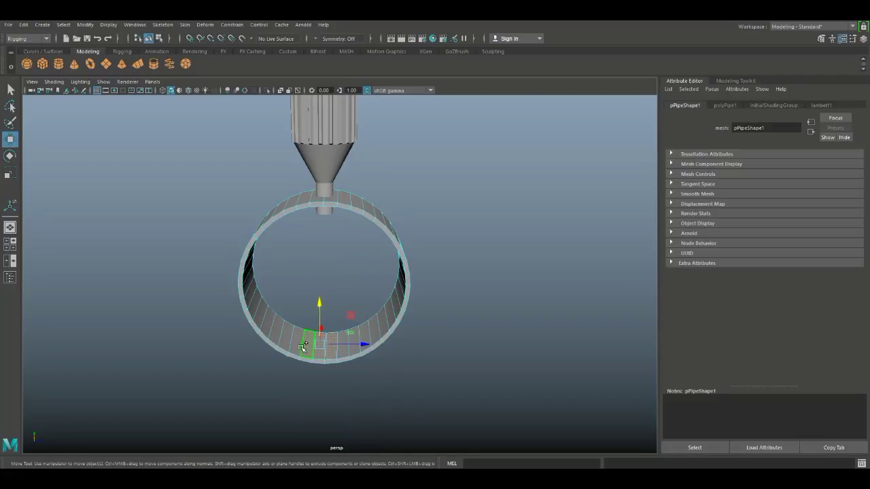
left_click(301, 348, "shift")
left_click(337, 353, "shift")
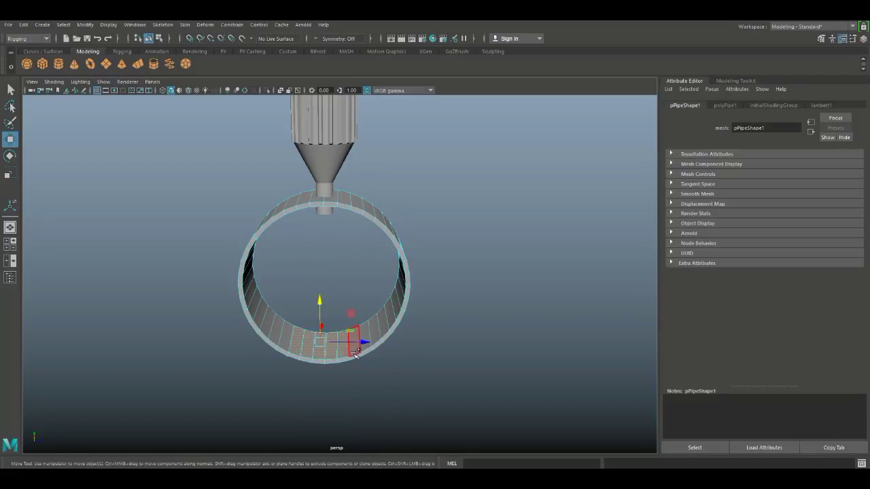
left_click(356, 351, "shift")
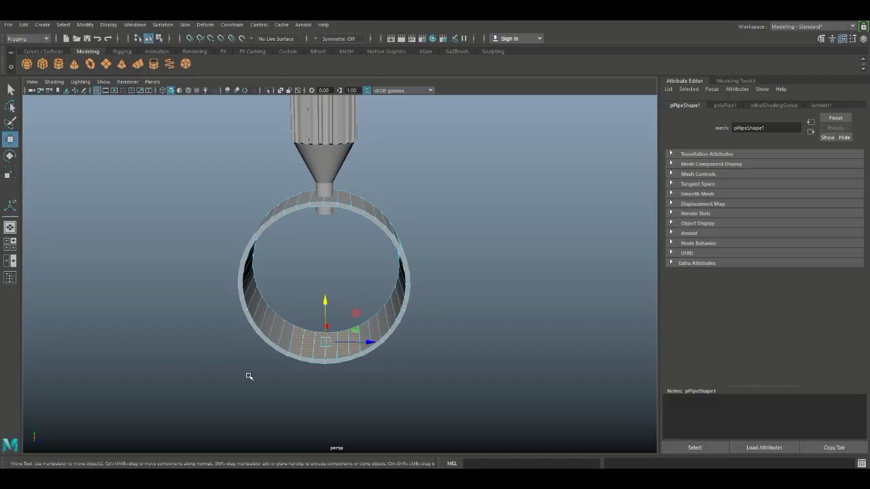
- In the side view, marquee-select all the ring's bottom faces and delete them
left_click(10, 243)
key("space")
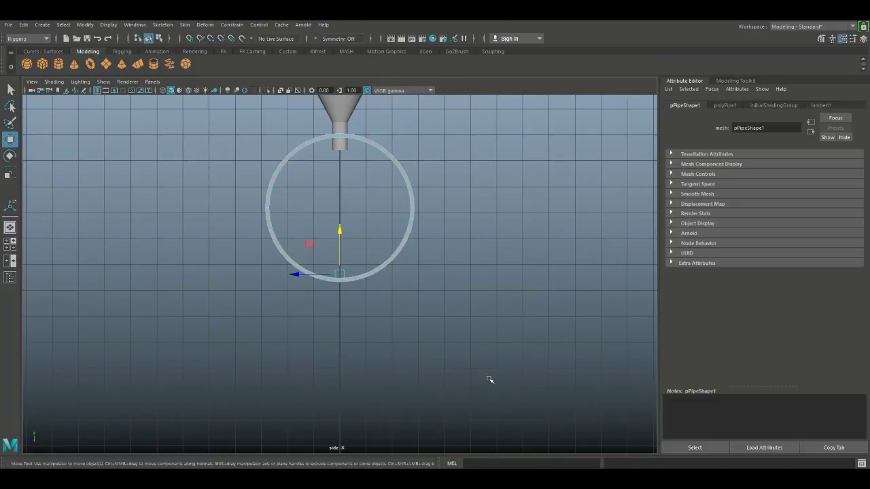
scroll(381, 379, "up", 5)
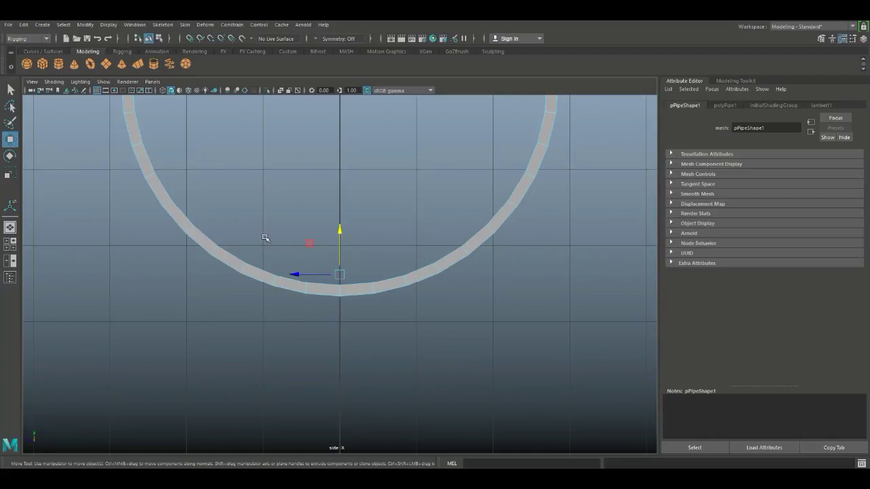
left_click_drag(265, 278, 425, 347)
key("Delete")
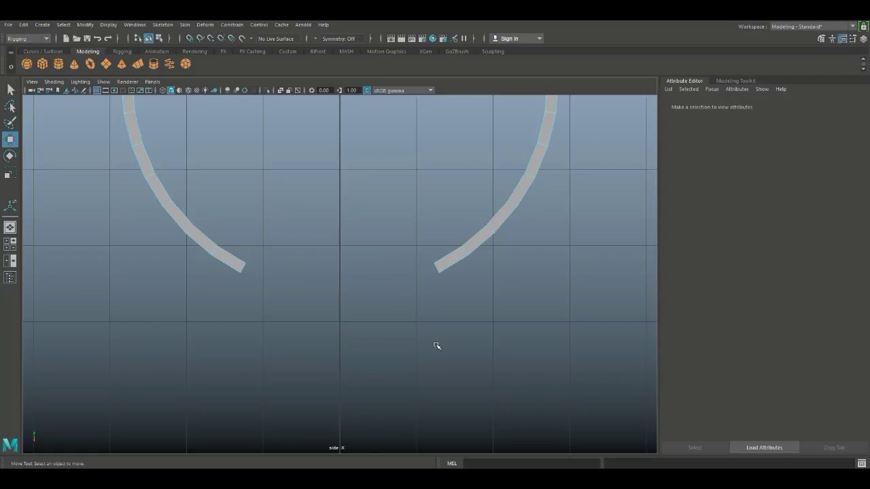
- Inspect the ring's cut lower ends, clear the selection, and return to perspective view
scroll(430, 354, "down", 3)
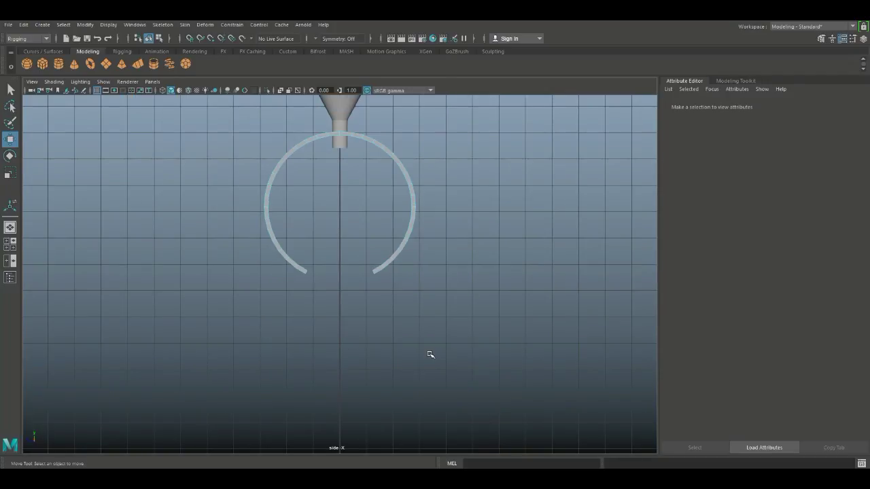
scroll(430, 354, "up", 2)
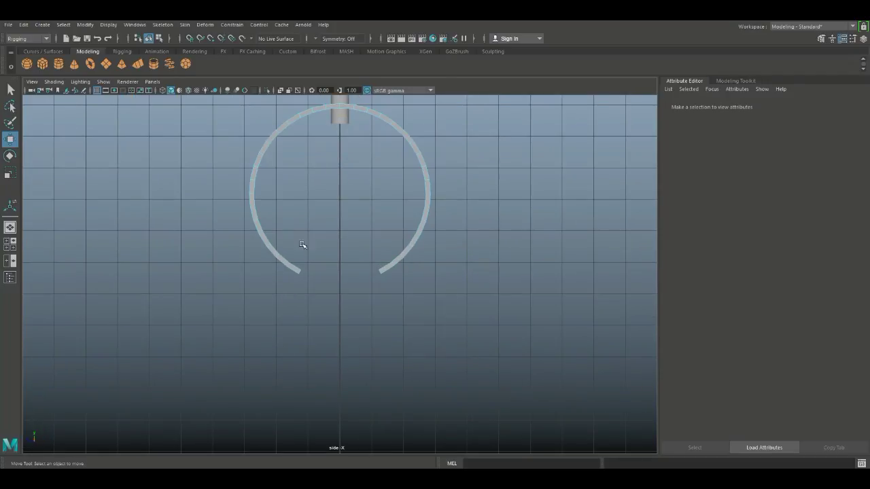
left_click_drag(293, 272, 389, 329)
left_click(391, 335)
left_click(10, 244)
key("space")
scroll(401, 286, "up", 3)
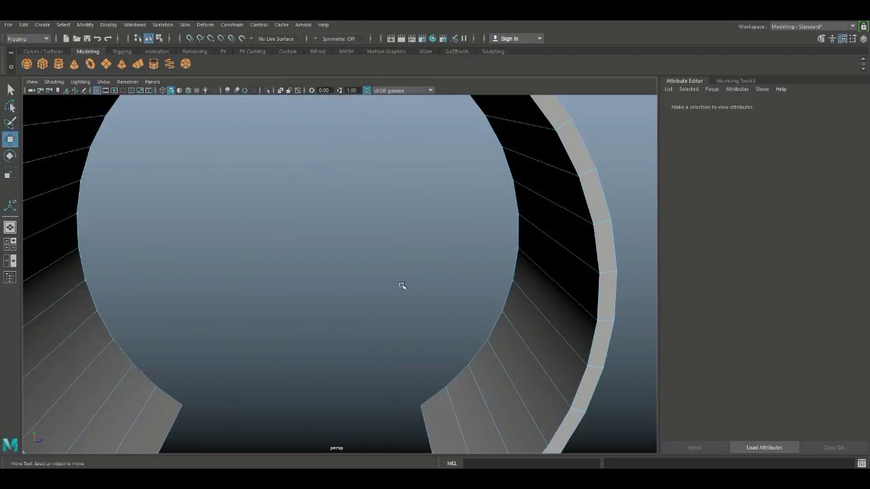
scroll(399, 303, "up", 8)
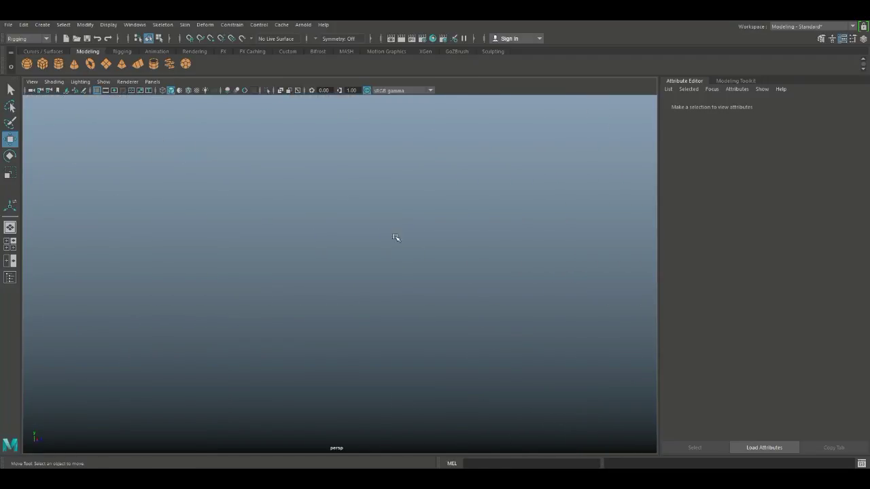
scroll(540, 392, "down", 5)
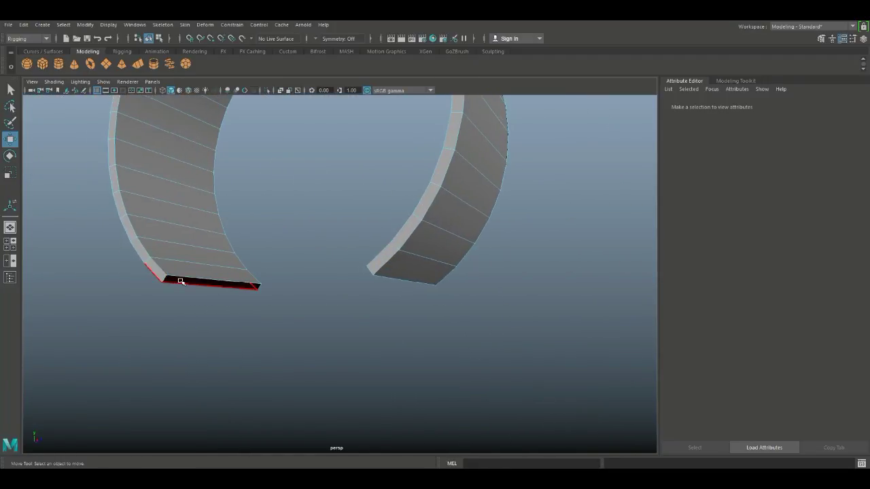
- Cap the ring's left open end with Mesh > Fill Hole in the Modeling menu set
right_click_drag(181, 225, 180, 201)
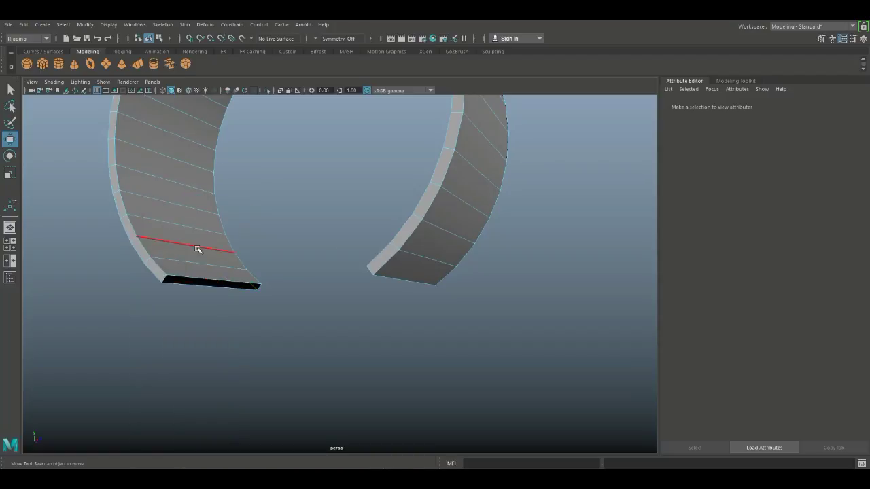
left_click(212, 280)
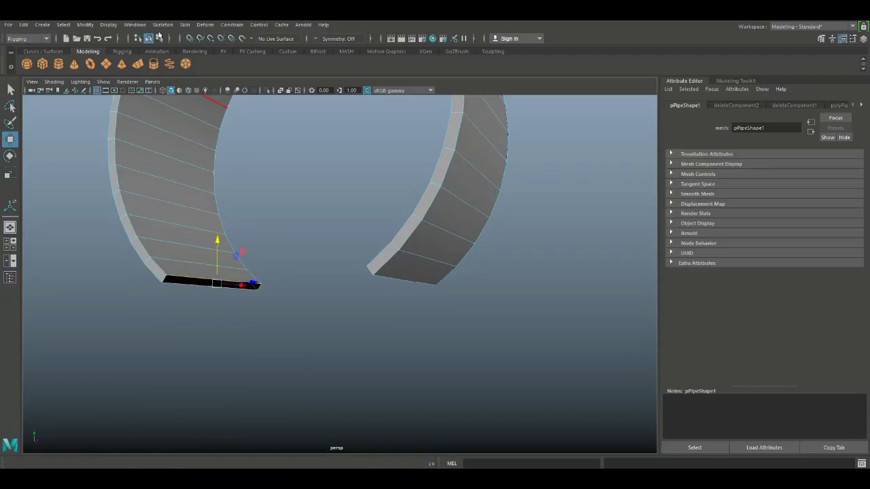
left_click(32, 39)
left_click(33, 52)
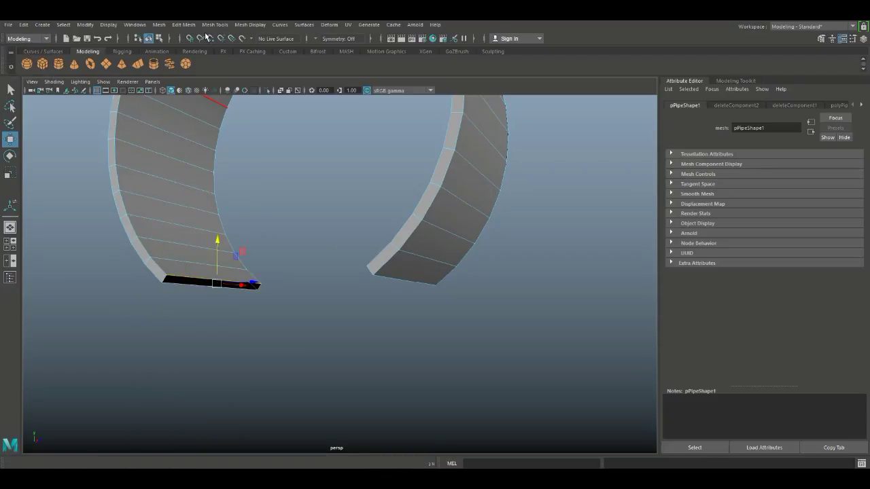
left_click(184, 24)
mouse_move(158, 25)
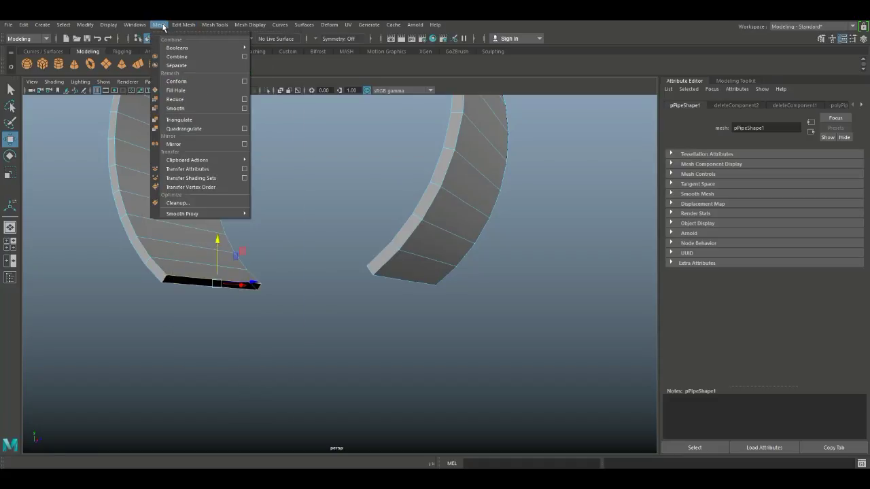
left_click(175, 90)
- Select the right open end and repeat Fill Hole with G to cap it too
left_click_drag(176, 92, 190, 204, "alt")
scroll(255, 189, "up", 3)
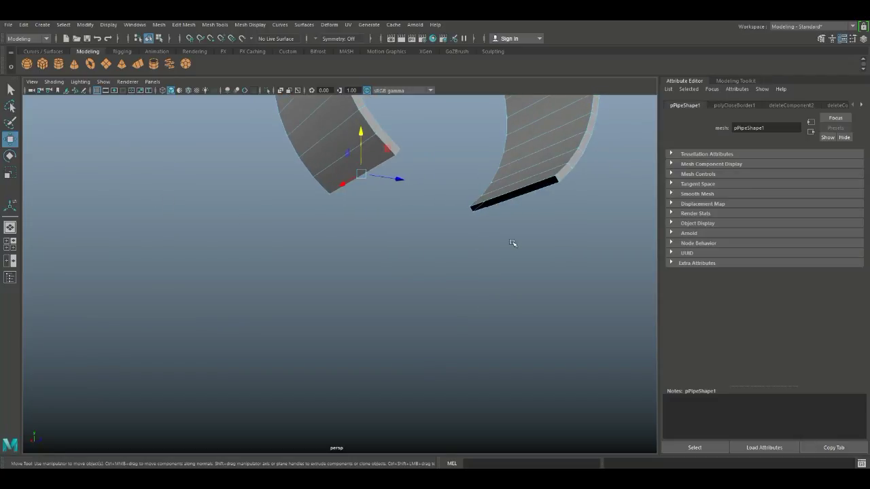
left_click(534, 185)
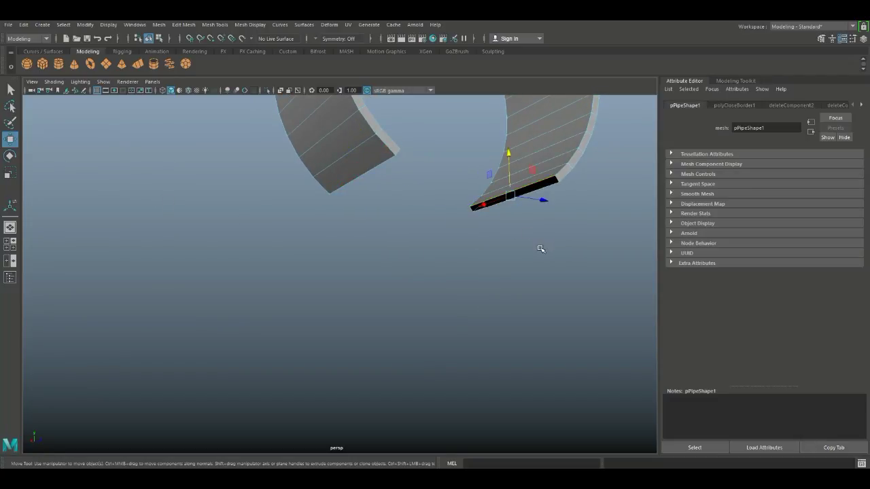
key("g")
left_click_drag(537, 249, 501, 301, "alt")
left_click(521, 276)
middle_click_drag(460, 316, 483, 302, "alt")
mouse_move(483, 302)
left_mouse_down("alt")
mouse_move(466, 307)
mouse_move(475, 307)
left_mouse_up("alt")
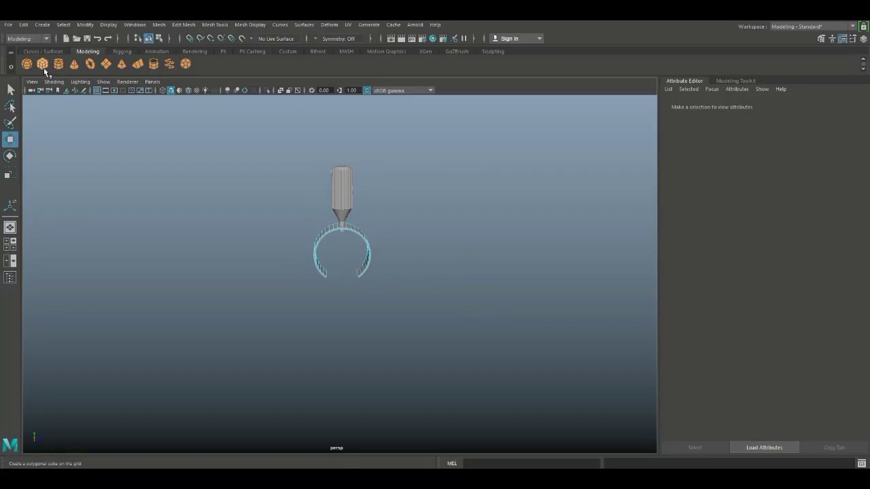
scroll(342, 249, "up", 8)
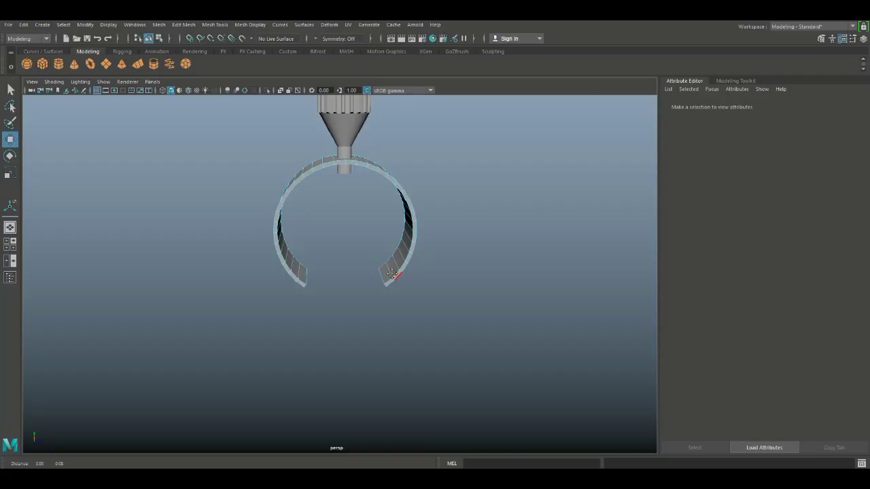
left_click_drag(393, 274, 396, 287, "alt")
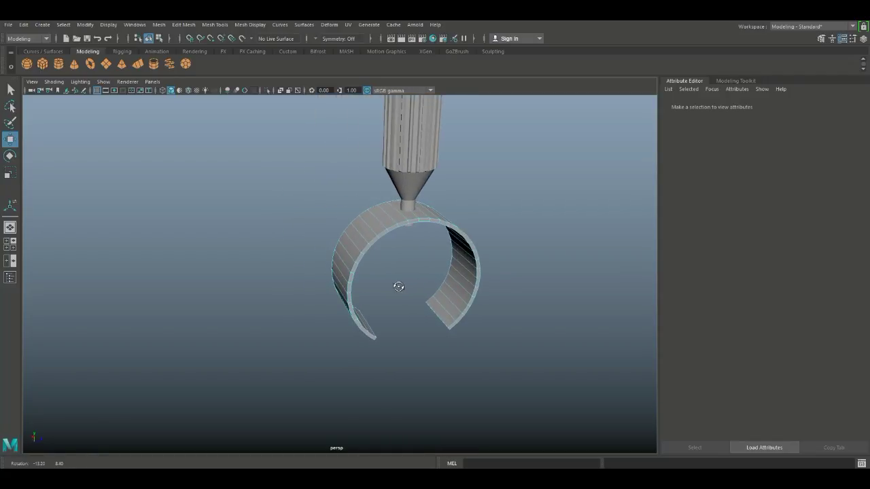
right_click(384, 226)
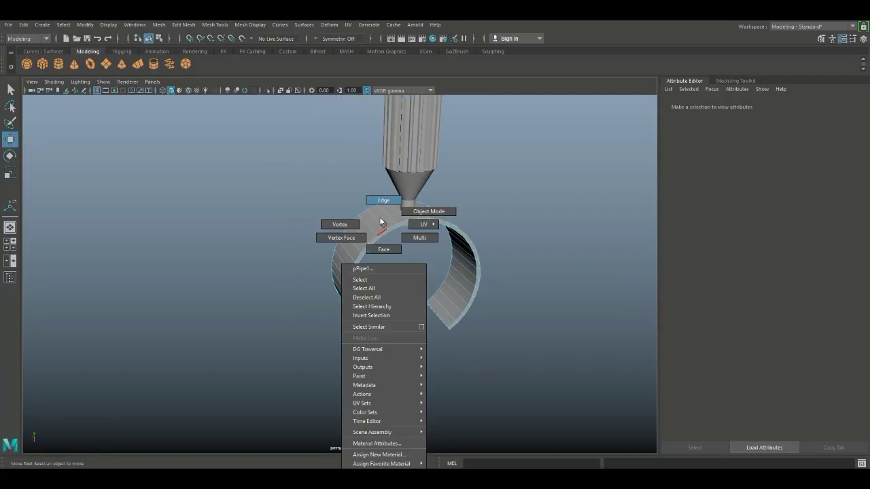
left_click(424, 211)
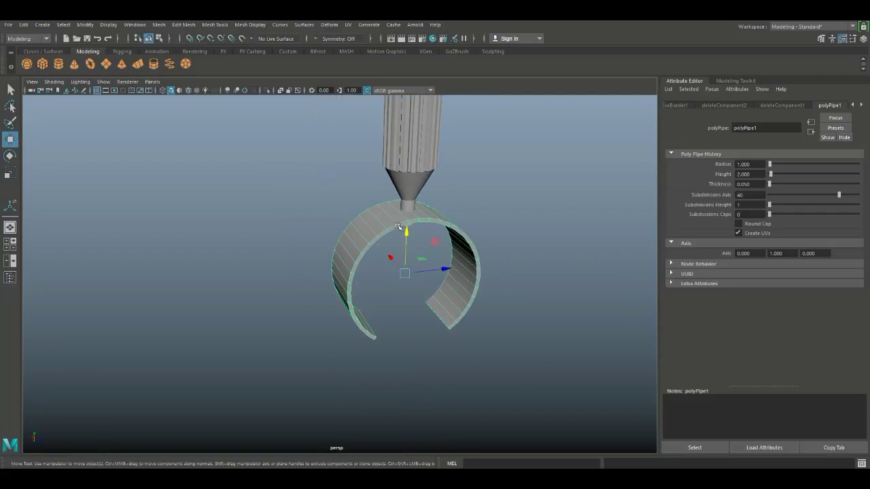
left_click(157, 25)
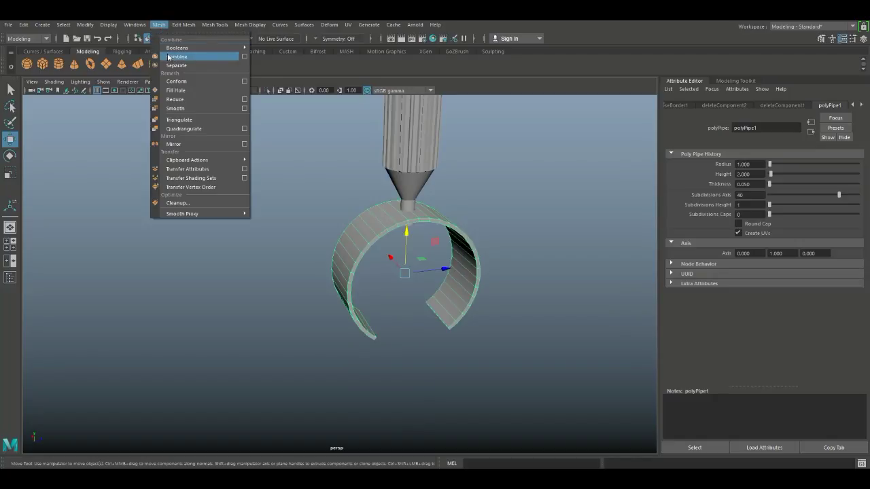
left_click(182, 109)
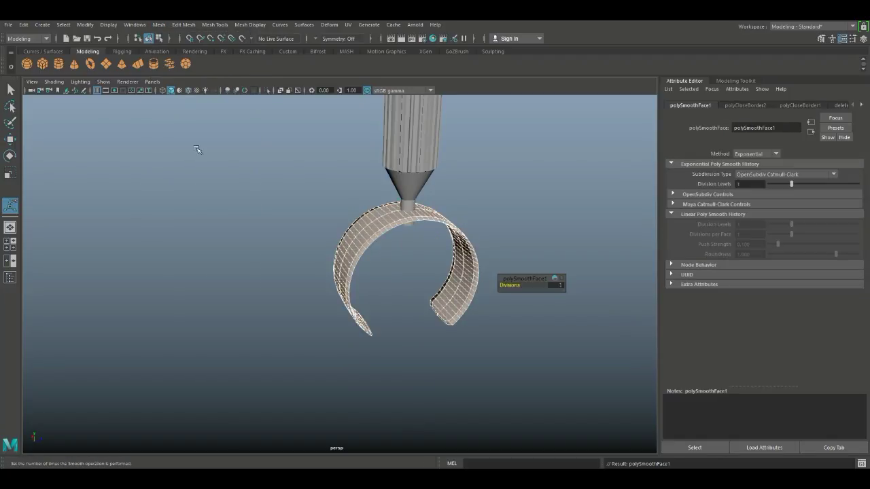
left_click(214, 209)
left_click(373, 229)
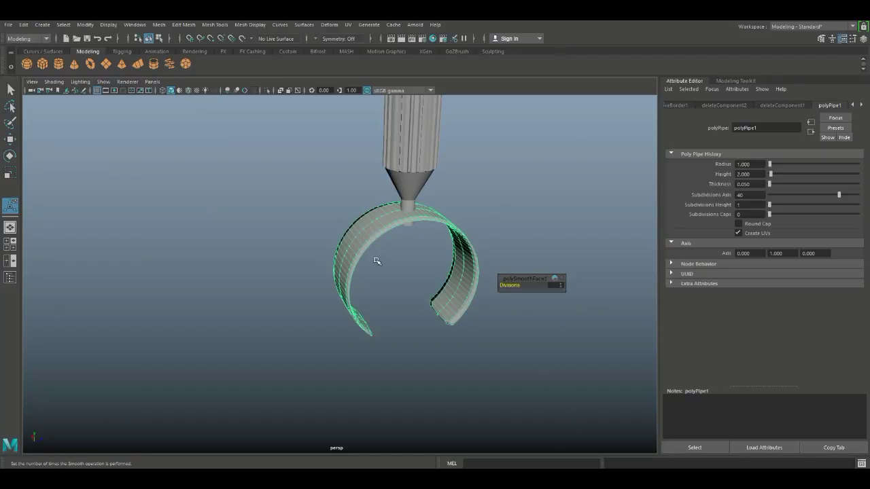
key("1")
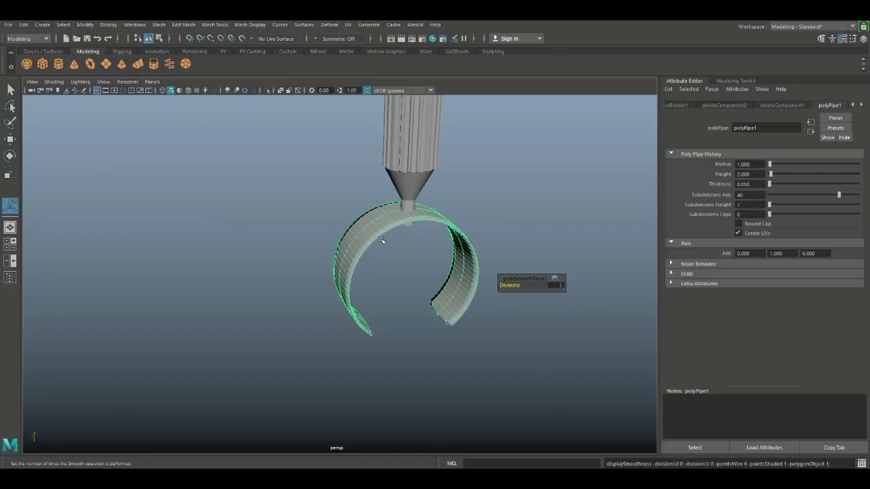
left_click(371, 379)
left_click(371, 294)
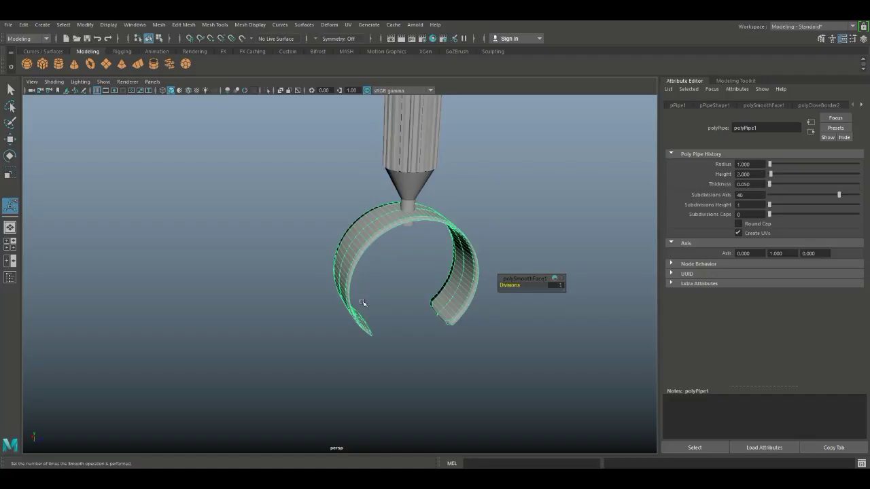
key("1")
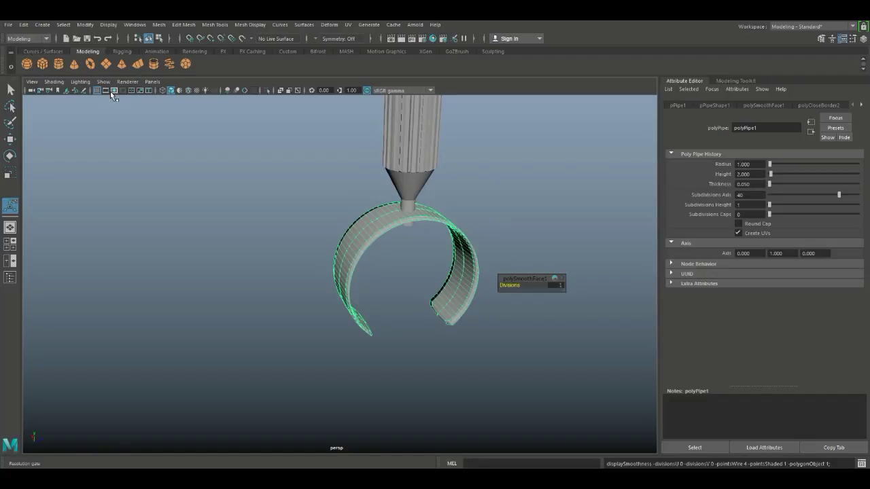
left_click(214, 225)
key("ctrl+z")
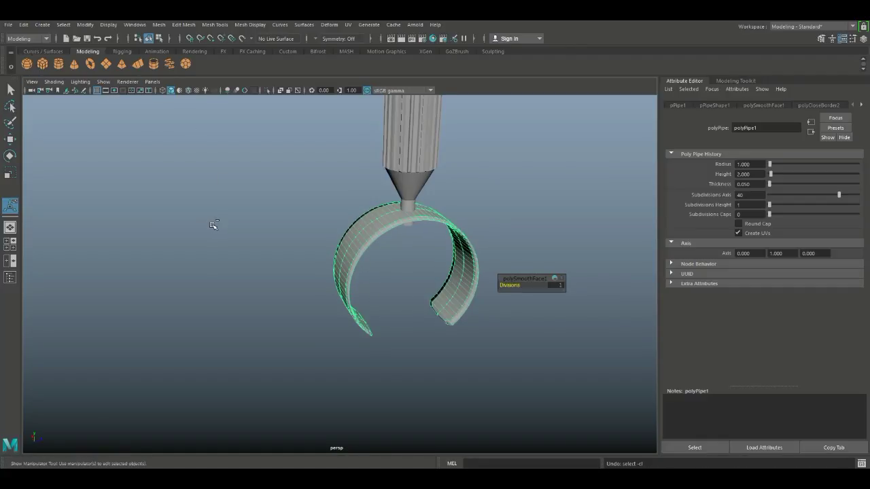
key("ctrl+z")
key("ctrl+z")
key("ctrl+z")
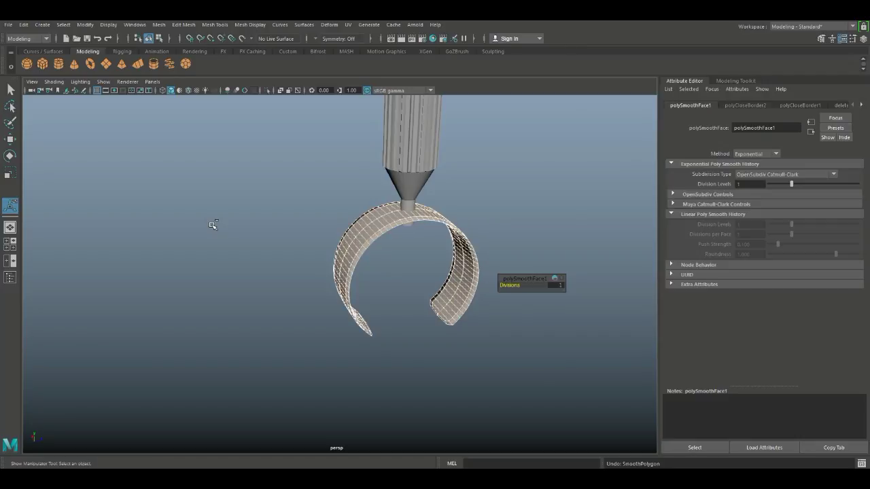
key("ctrl+z")
scroll(317, 248, "up", 2)
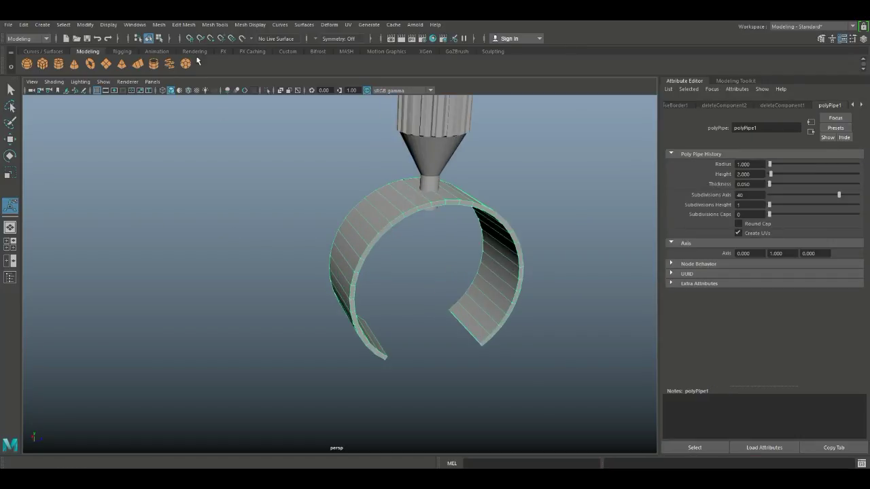
- Insert two edge loops around the ring and scale them outward toward its edges
left_click(218, 26)
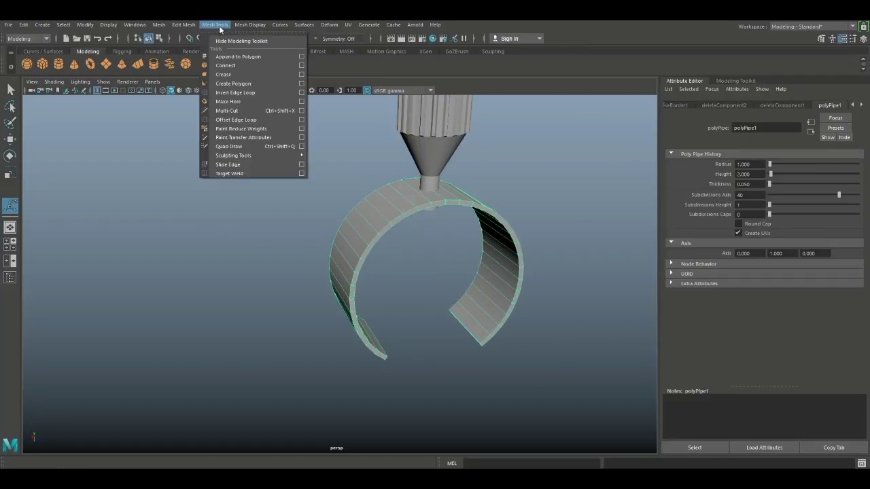
left_click(301, 93)
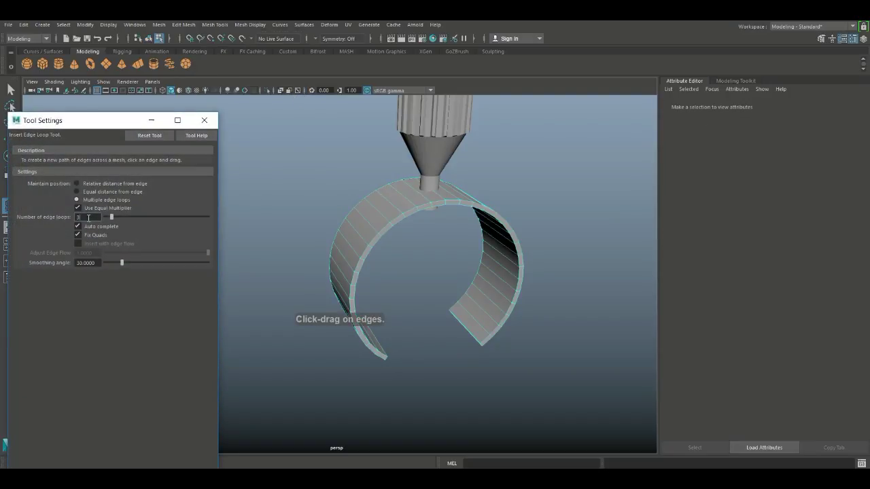
type("2")
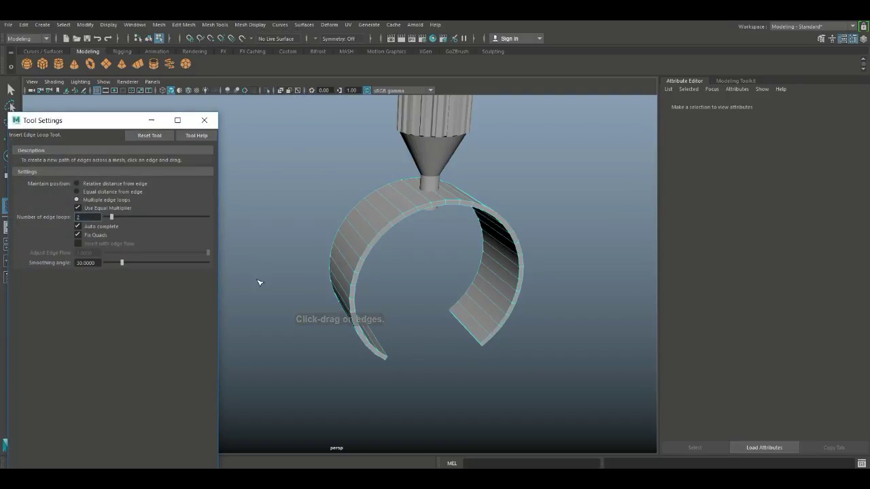
left_click_drag(268, 285, 423, 318, "alt")
left_click(513, 215)
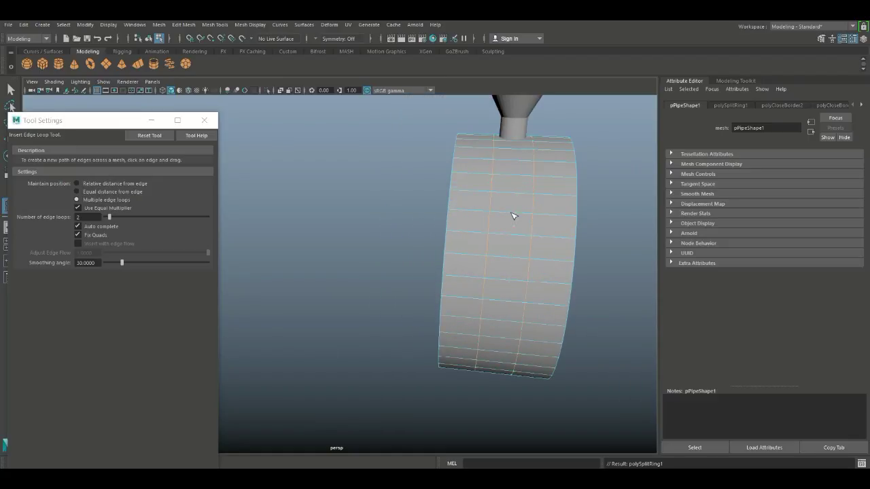
key("r")
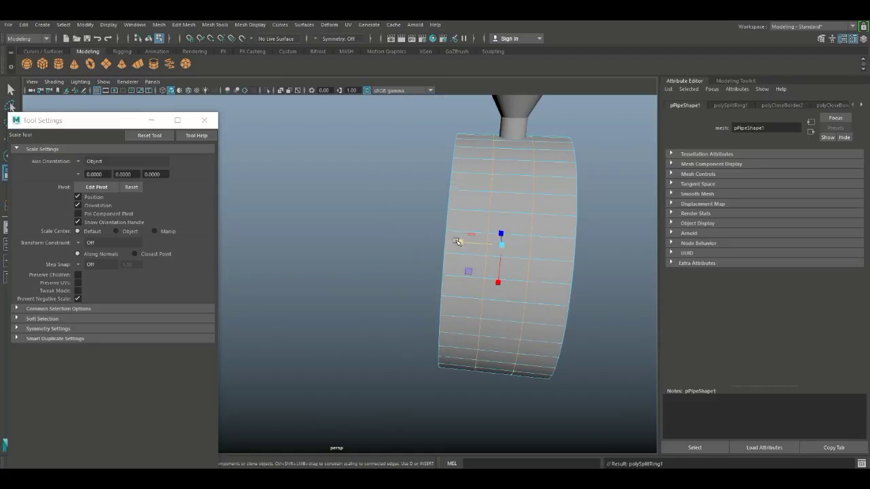
left_click_drag(460, 242, 383, 261)
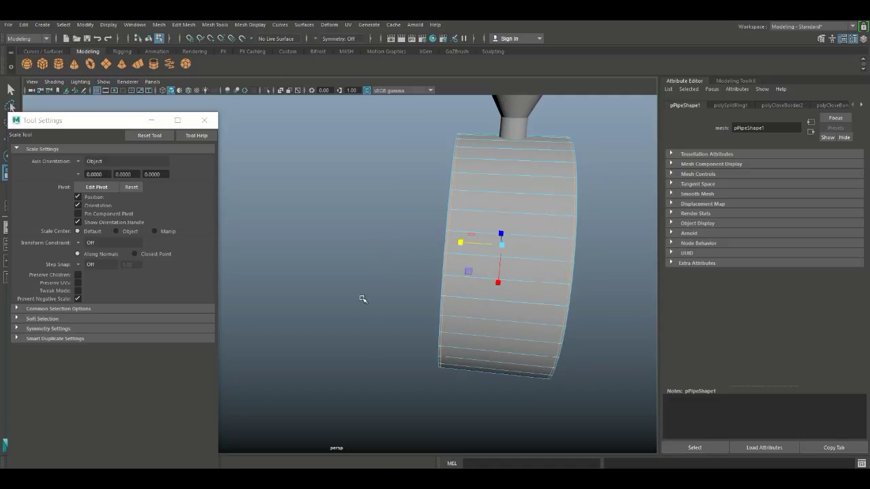
left_click_drag(347, 315, 226, 225, "alt")
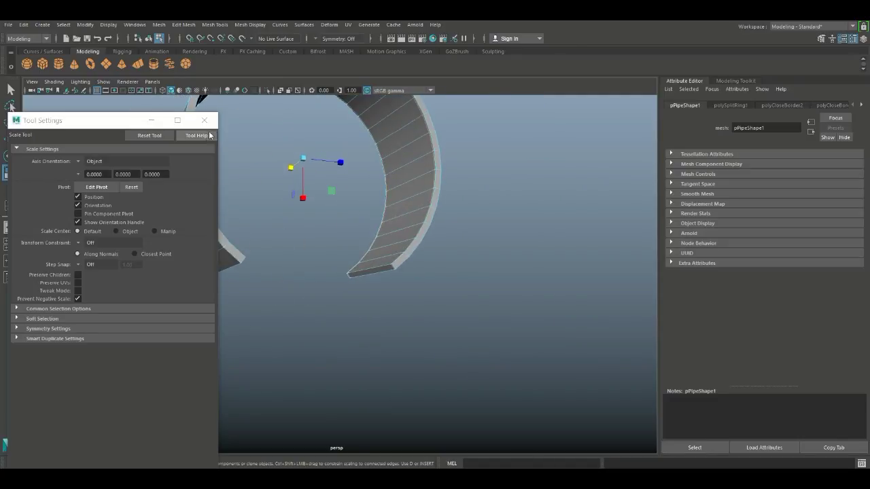
left_click(204, 121)
- Select the whole ring, preview smoothing, then apply Mesh > Smooth to it
left_click_drag(285, 286, 340, 320, "alt")
key("q")
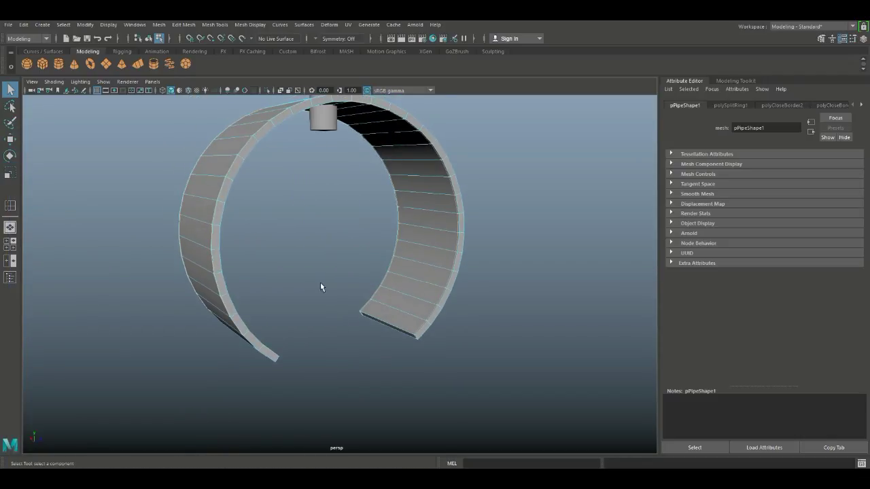
right_click_drag(227, 165, 265, 151)
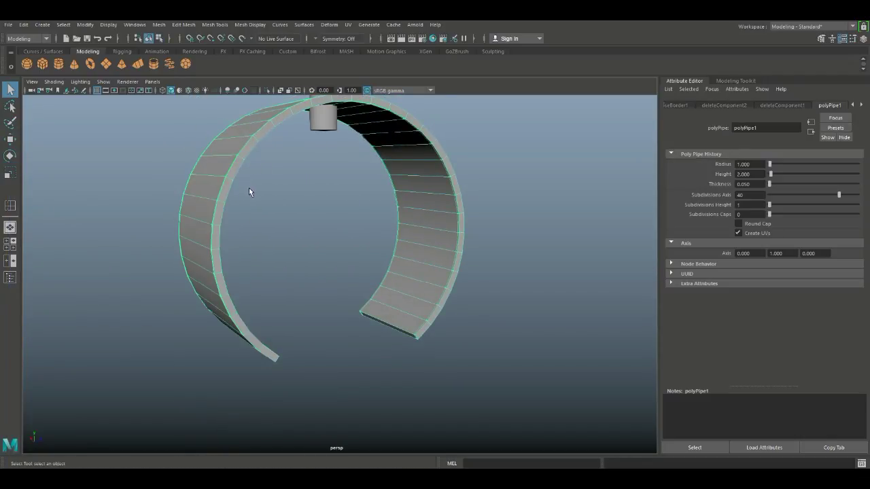
key("3")
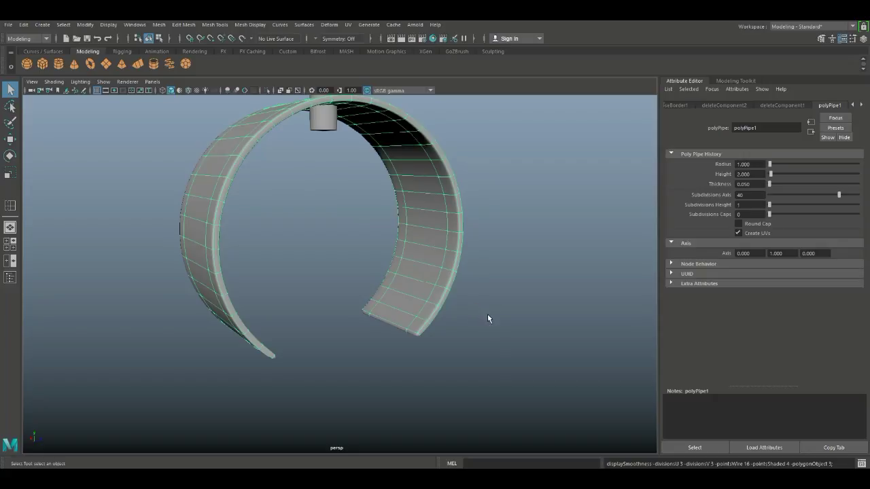
right_click_drag(487, 318, 509, 346, "alt")
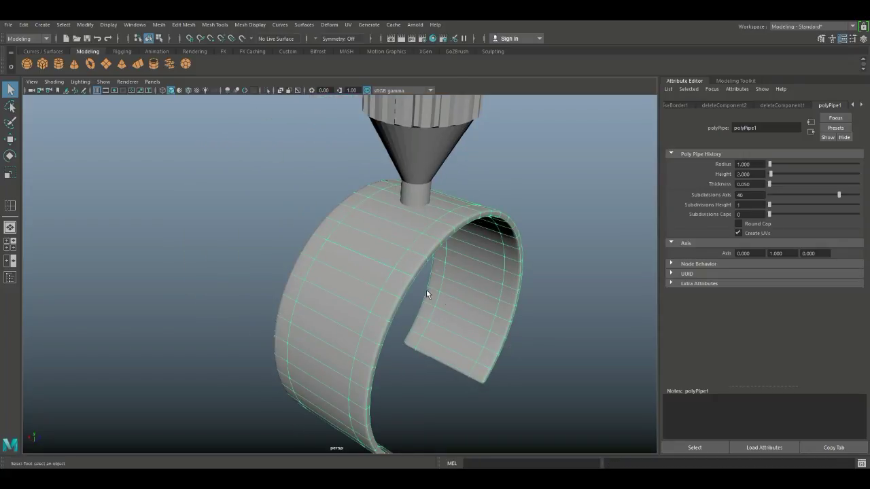
key("1")
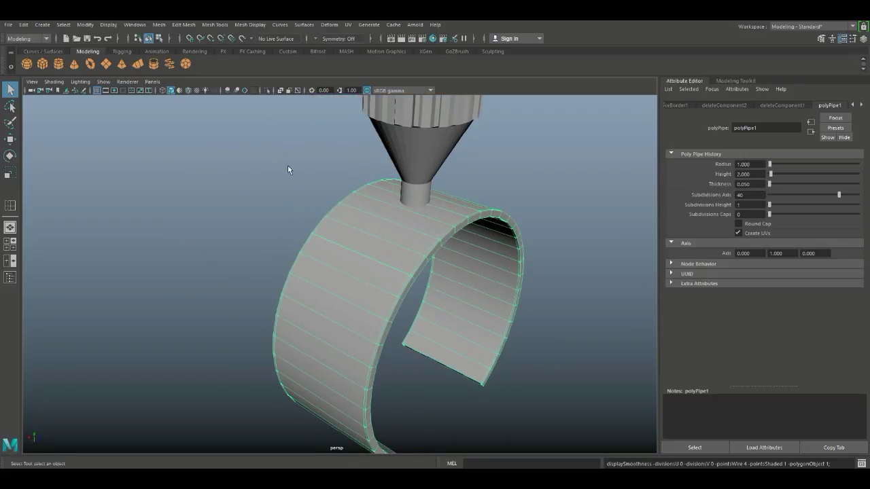
left_click(160, 28)
left_click(193, 107)
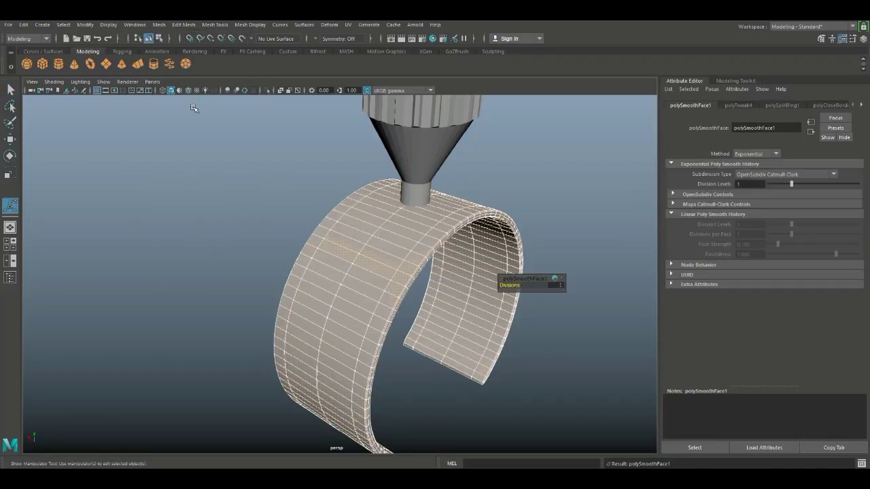
- Deselect the ring and create a default 1×1×1 polygon cube from the shelf, ready for scaling
left_click(227, 208)
scroll(228, 209, "down", 5)
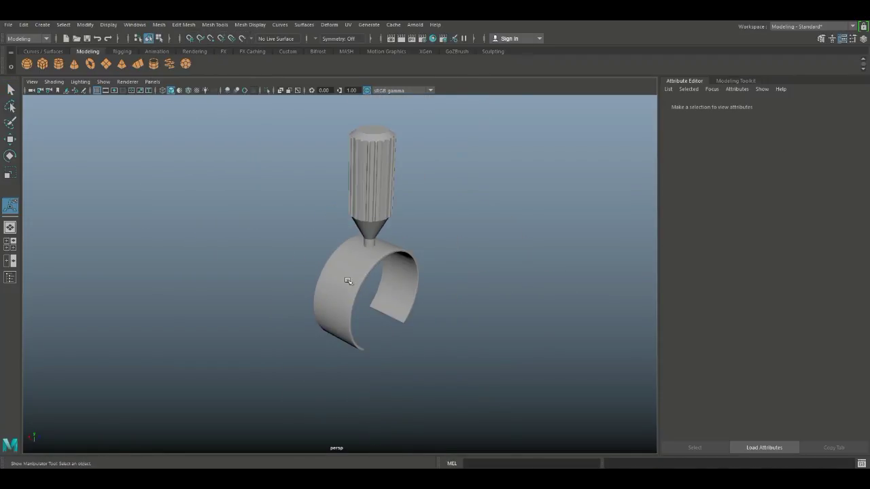
mouse_move(348, 280)
left_mouse_down("alt")
mouse_move(345, 247)
mouse_move(318, 258)
mouse_move(377, 262)
mouse_move(225, 190)
mouse_move(262, 233)
mouse_move(355, 280)
left_mouse_up("alt")
left_click(42, 63)
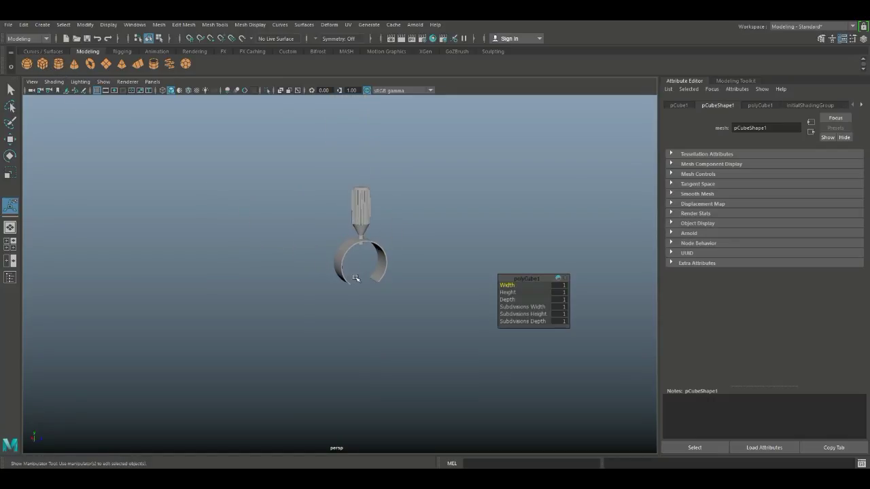
key("r")
scroll(386, 314, "up", 2)
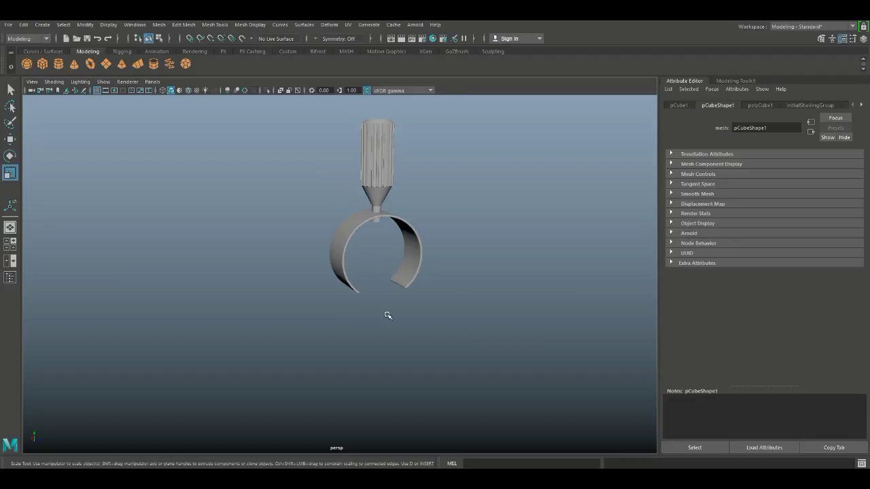
scroll(387, 320, "down", 4)
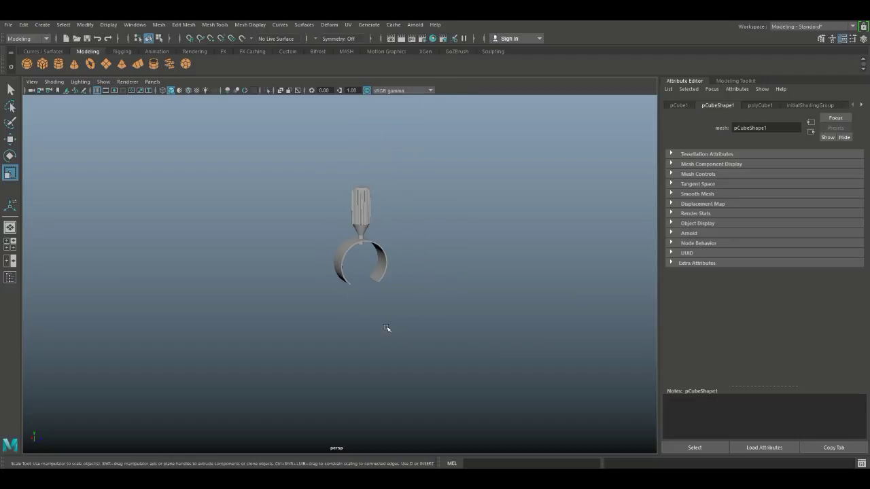
- Create a second cube and stretch it to about 12 times its height
left_click(42, 63)
scroll(252, 213, "down", 3)
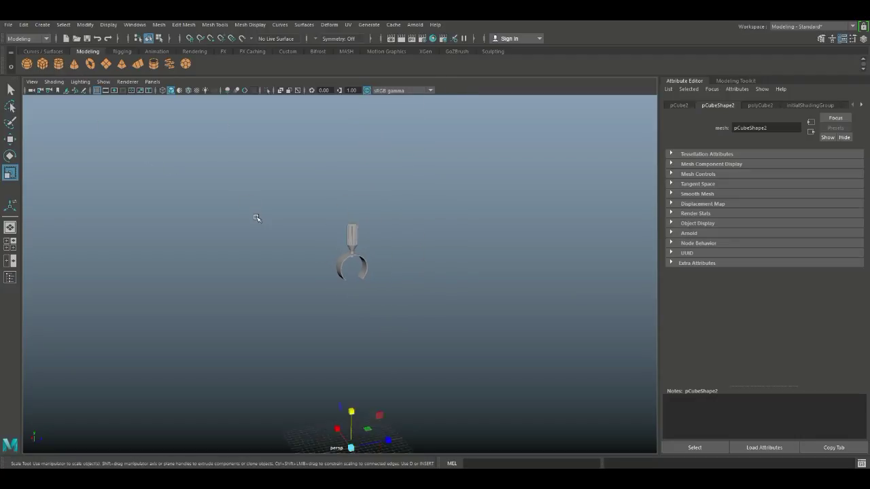
middle_click_drag(303, 308, 308, 257, "alt")
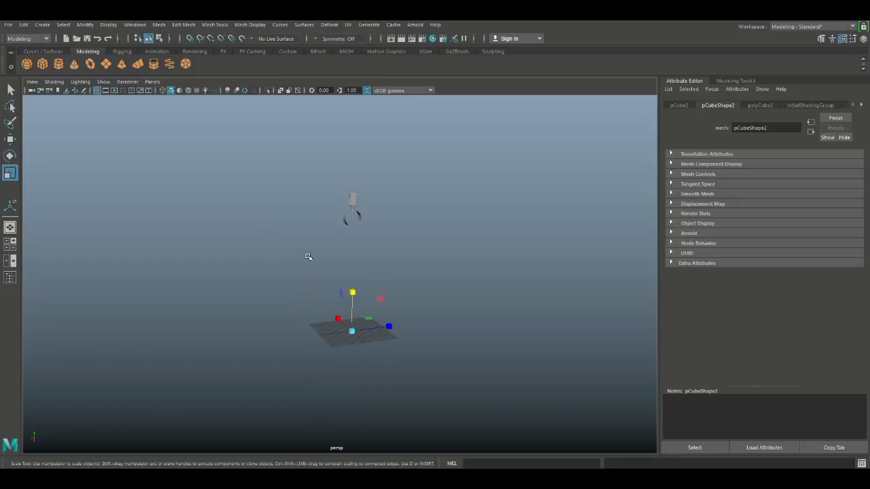
left_click(386, 347)
left_click_drag(352, 293, 361, 253)
left_click_drag(354, 291, 364, 197)
key("w")
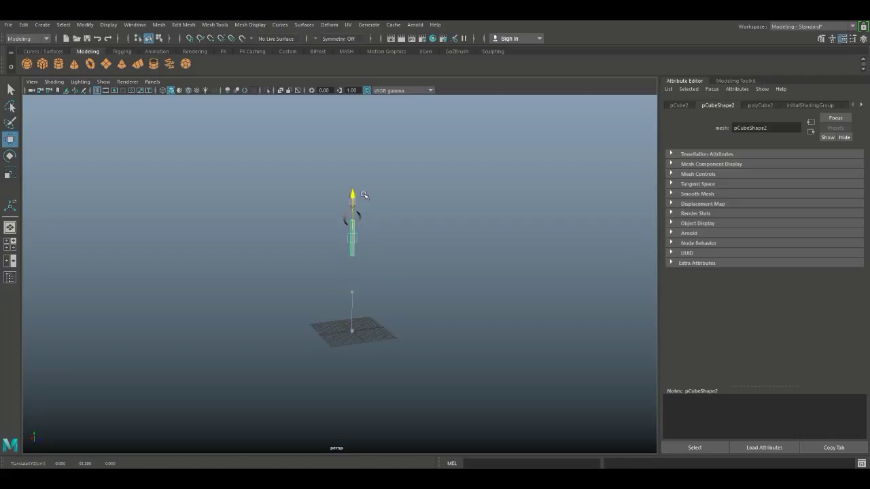
- In the side view, make the tall cube slightly thinner and shift it under the ring
left_click(10, 244)
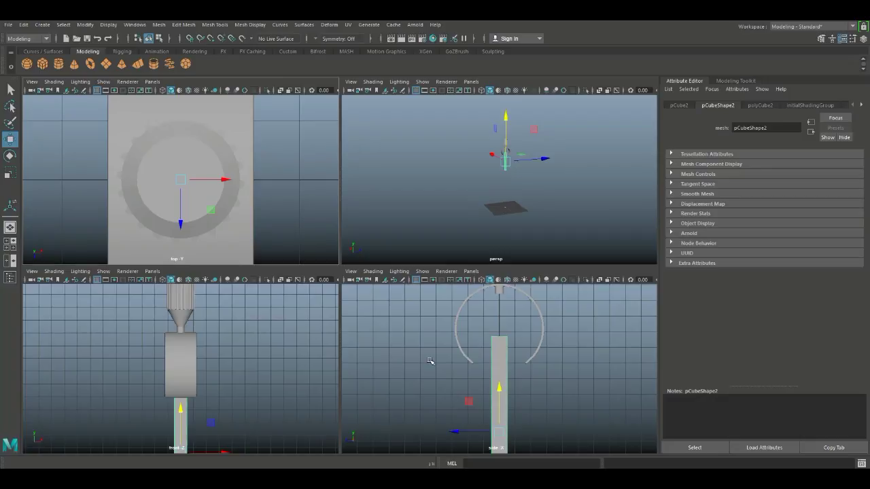
key("space")
scroll(429, 324, "down", 5)
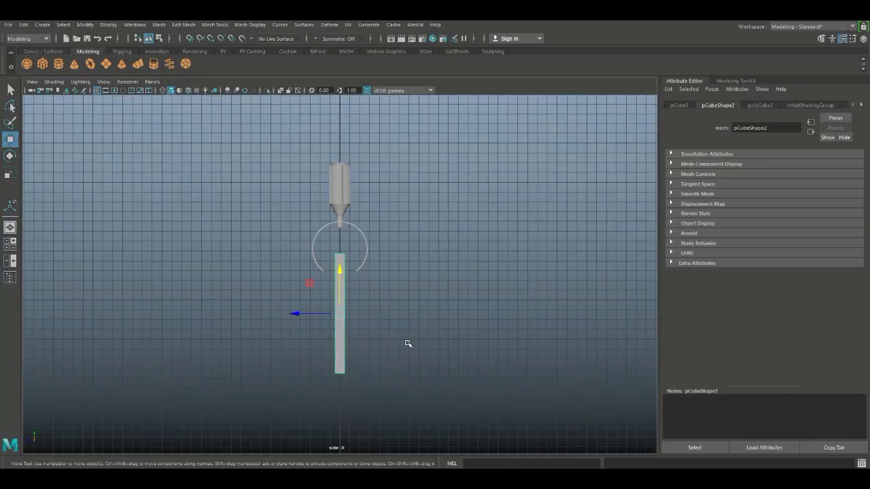
mouse_move(397, 351)
middle_mouse_down("alt")
mouse_move(388, 317)
mouse_move(383, 349)
mouse_move(405, 354)
middle_mouse_up("alt")
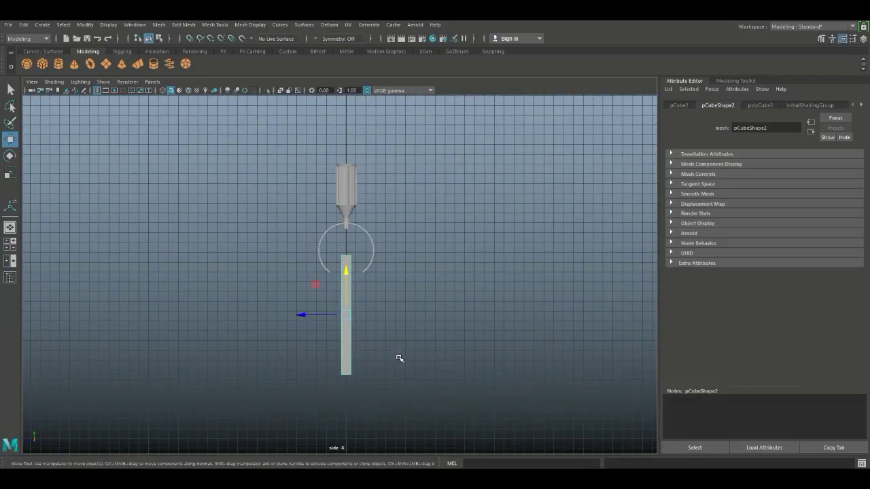
scroll(400, 358, "up", 3)
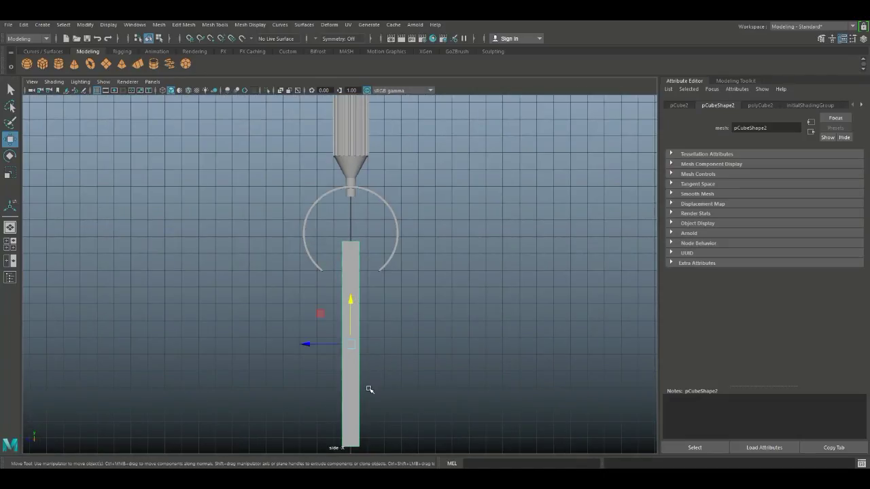
key("r")
left_click_drag(353, 345, 335, 357)
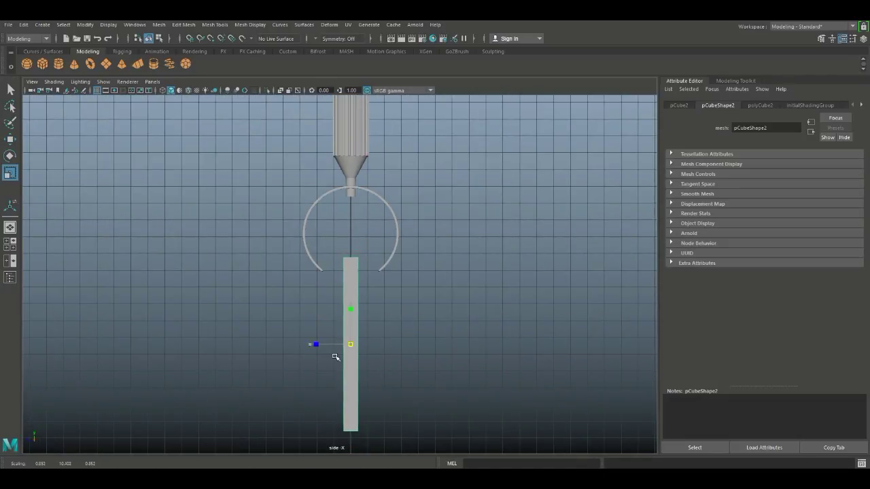
key("w")
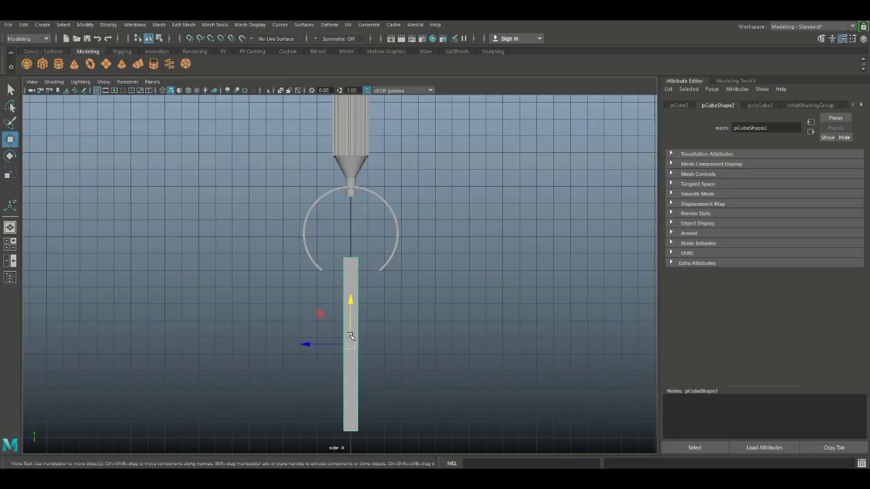
left_click_drag(310, 345, 329, 351)
- In vertex mode, pull the cube's bottom vertices down to lengthen it
scroll(329, 350, "down", 2)
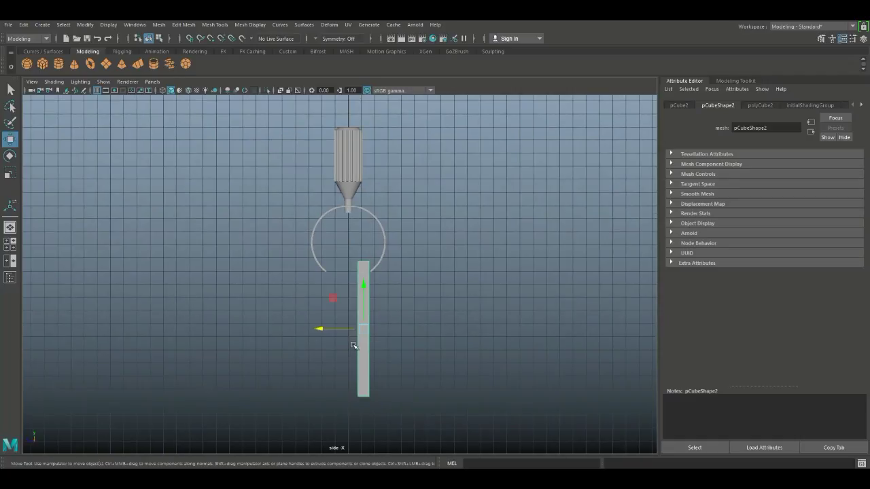
middle_click_drag(354, 346, 359, 286, "alt")
right_click_drag(371, 224, 327, 227)
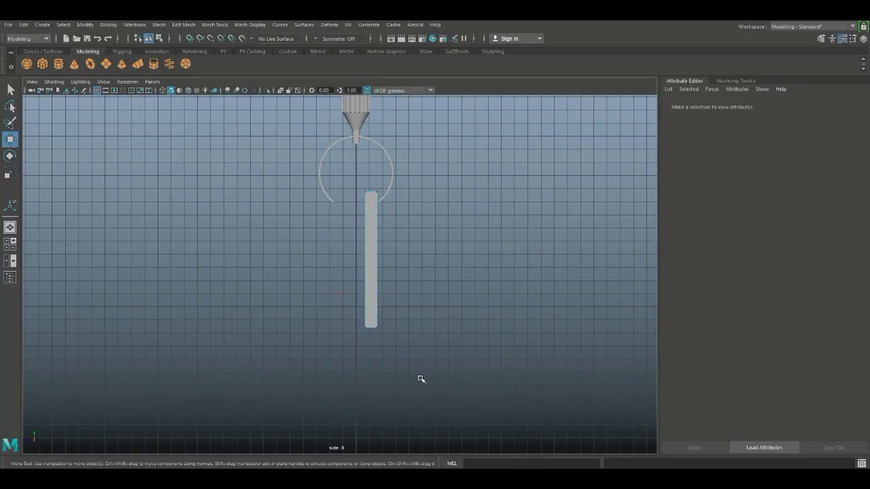
left_click_drag(421, 377, 383, 355)
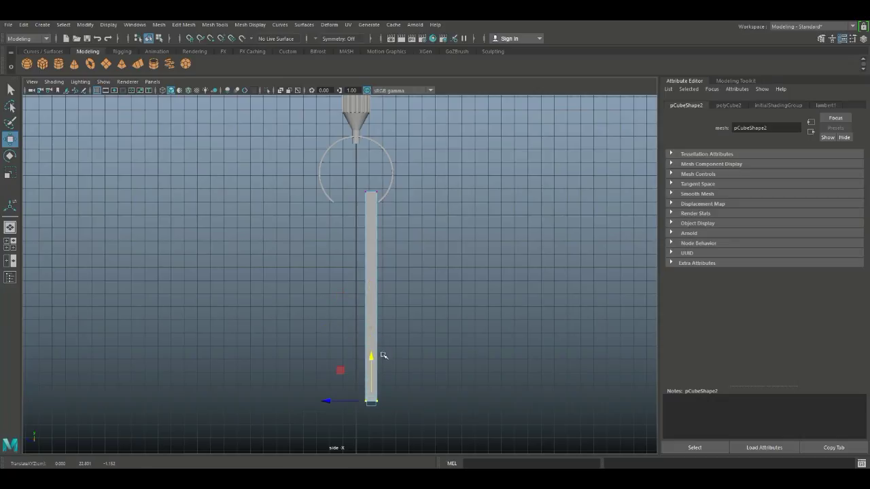
scroll(415, 342, "down", 1)
middle_click_drag(415, 342, 373, 256, "alt")
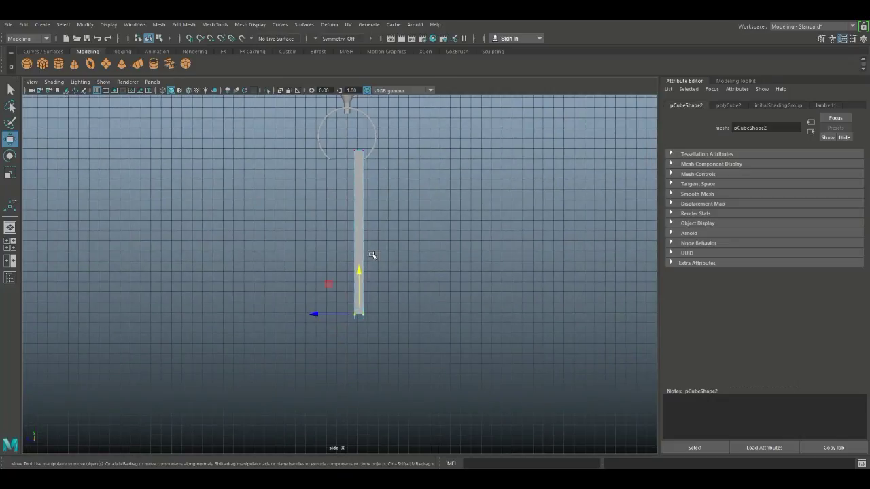
left_click_drag(360, 272, 368, 319)
- Extend the column's bottom vertices further down and recentre the view on the ring
scroll(404, 314, "down", 2)
scroll(407, 307, "down", 2)
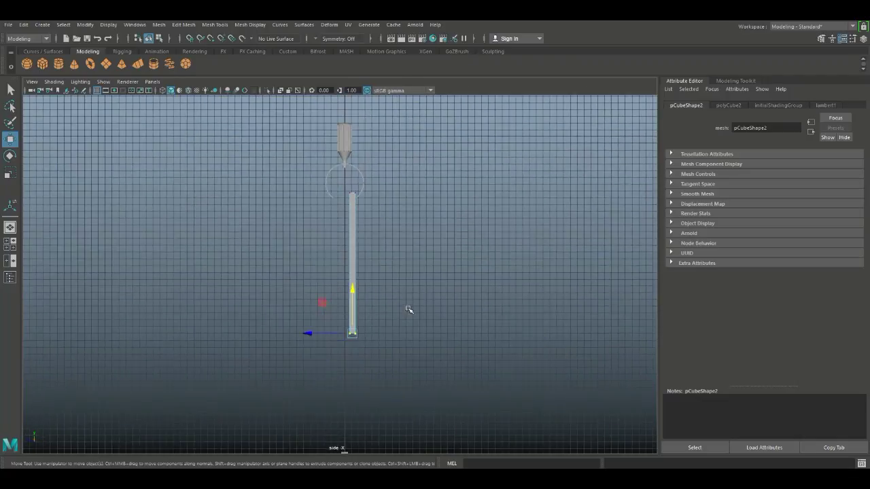
left_click_drag(351, 287, 355, 305)
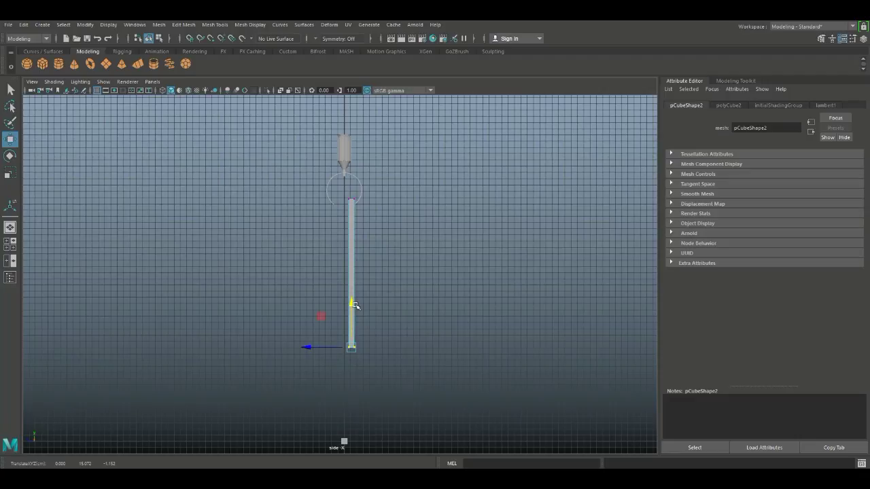
scroll(386, 306, "up", 2)
scroll(404, 294, "up", 2)
scroll(408, 272, "up", 3)
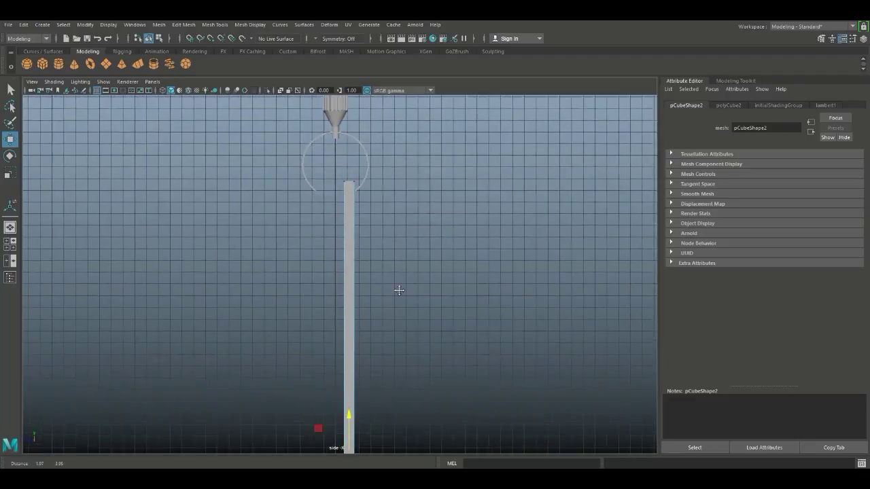
left_click_drag(400, 294, 396, 293, "alt")
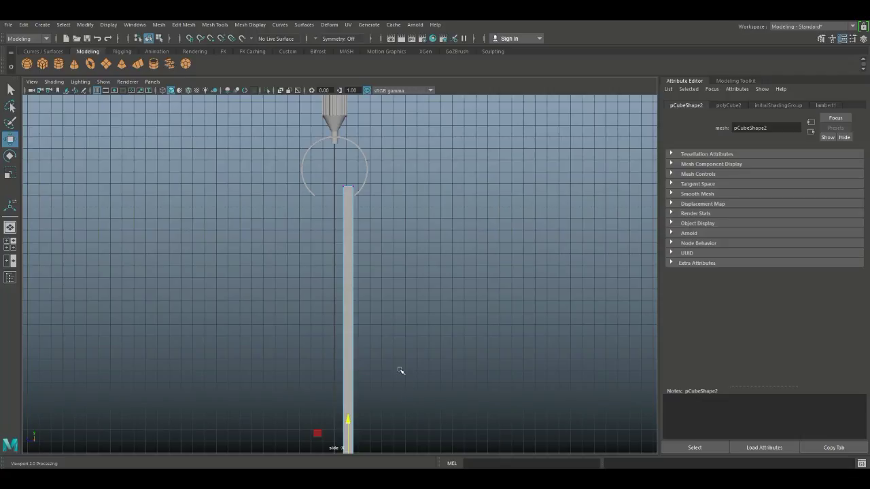
scroll(410, 311, "up", 4)
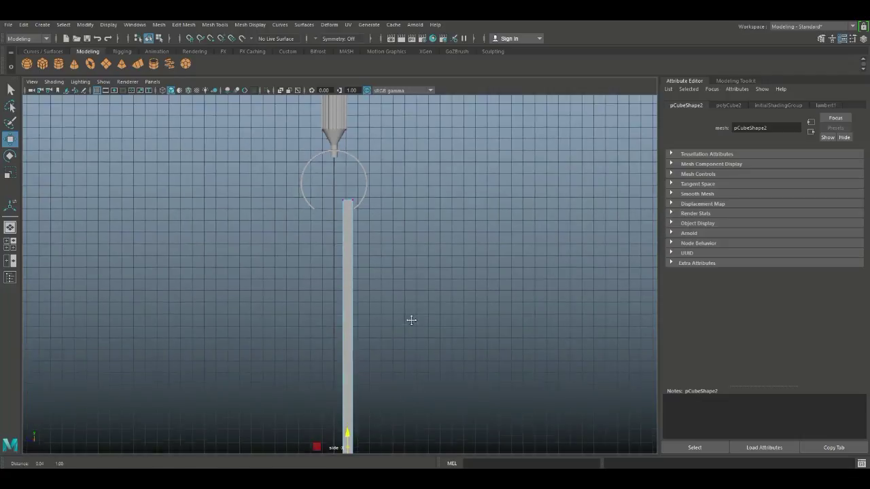
scroll(409, 340, "up", 2)
middle_click_drag(453, 295, 432, 350, "alt")
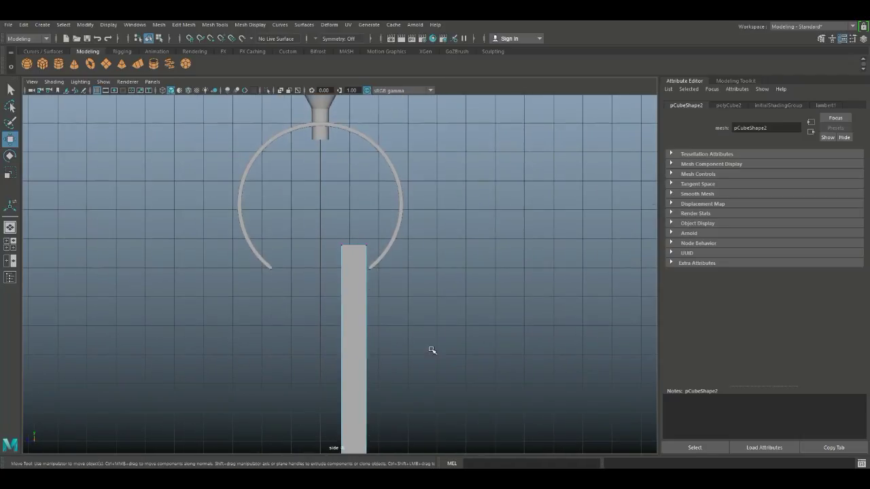
- Lower the column's top-left corner and raise its bottom-right corner to slant both ends
left_click_drag(332, 238, 354, 263)
left_click_drag(341, 201, 343, 236)
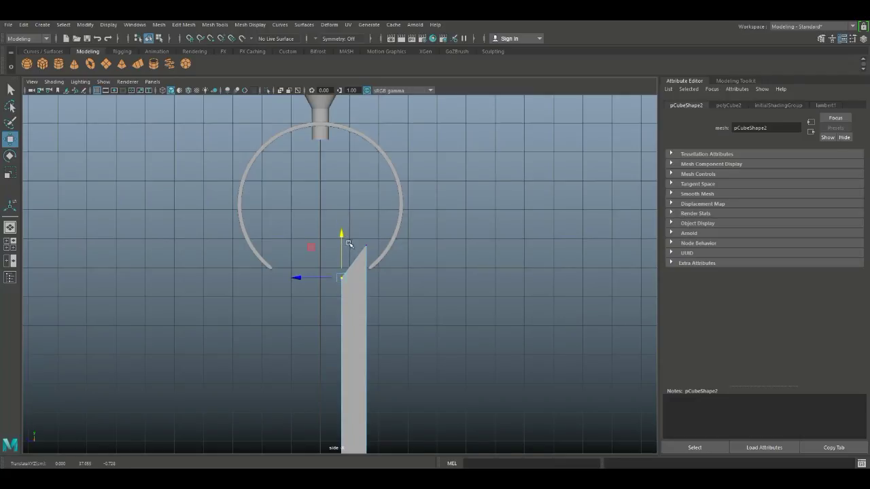
scroll(445, 316, "down", 2)
middle_click_drag(423, 318, 419, 146, "alt")
left_click(326, 377)
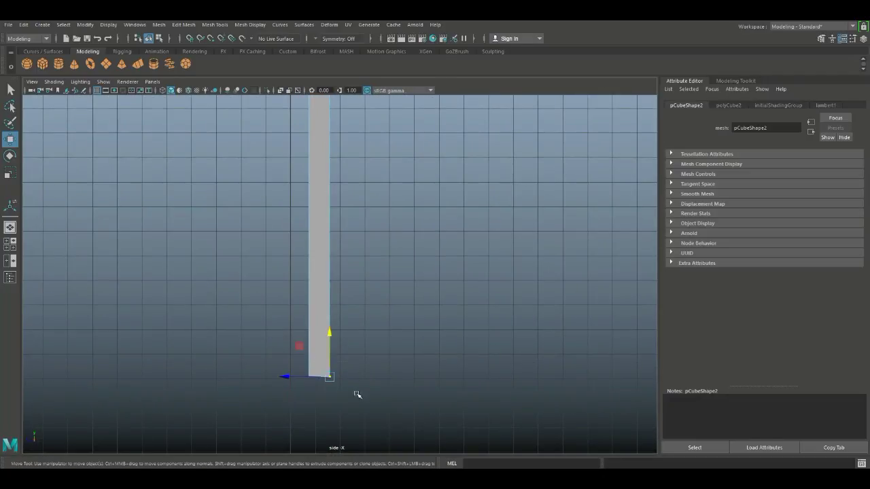
left_click_drag(328, 333, 331, 305)
- Frame the long blade closely in a maximized perspective view and open the Mesh Tools menu
scroll(375, 335, "down", 1)
scroll(375, 335, "down", 4)
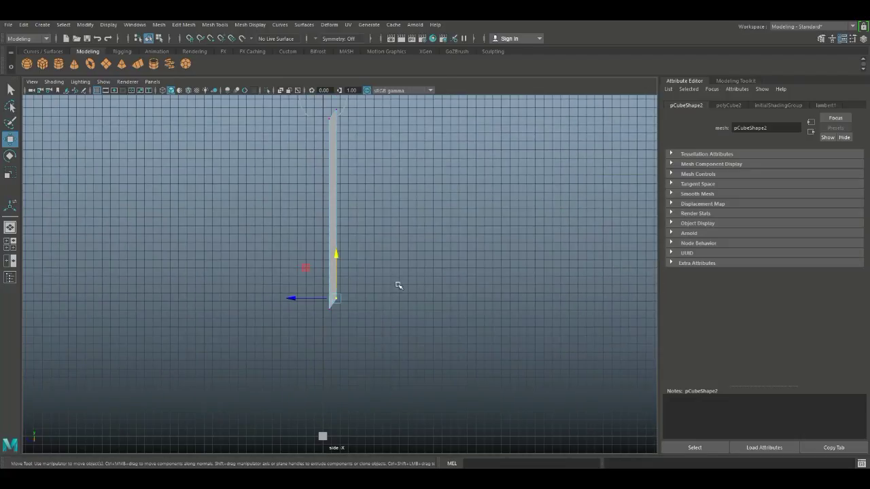
mouse_move(402, 309)
middle_mouse_down("alt")
mouse_move(414, 313)
mouse_move(401, 310)
middle_mouse_up("alt")
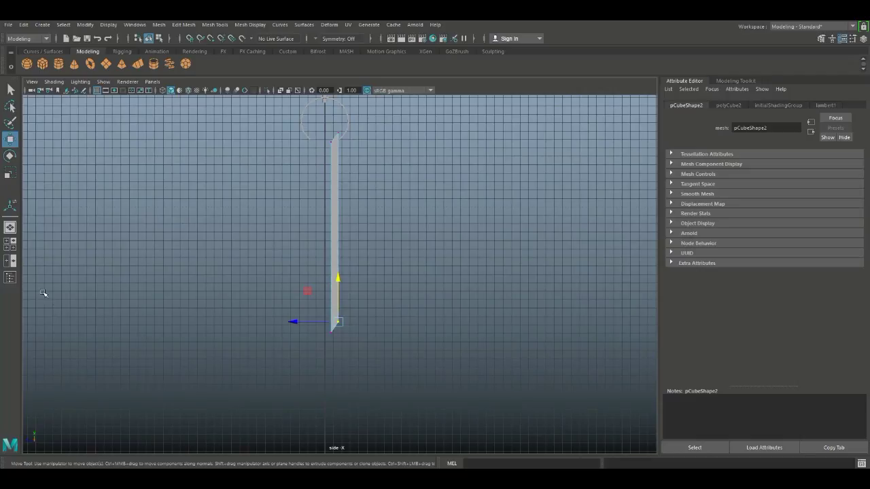
left_click(11, 246)
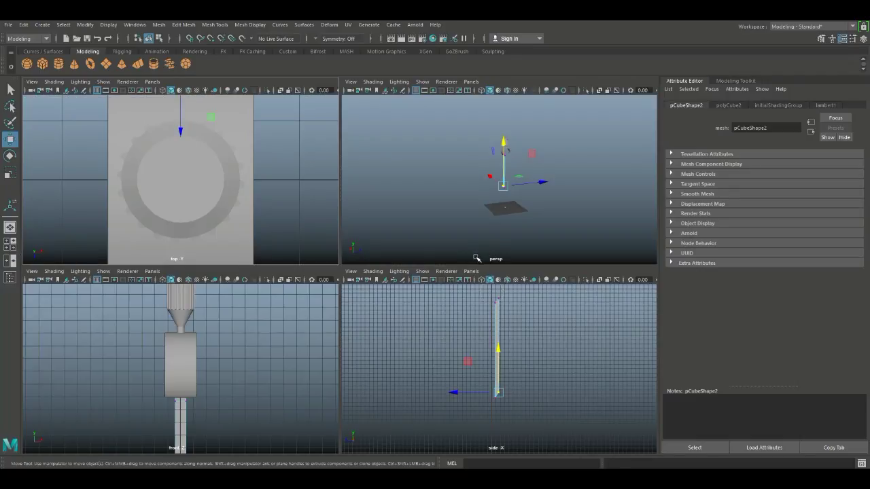
key("space")
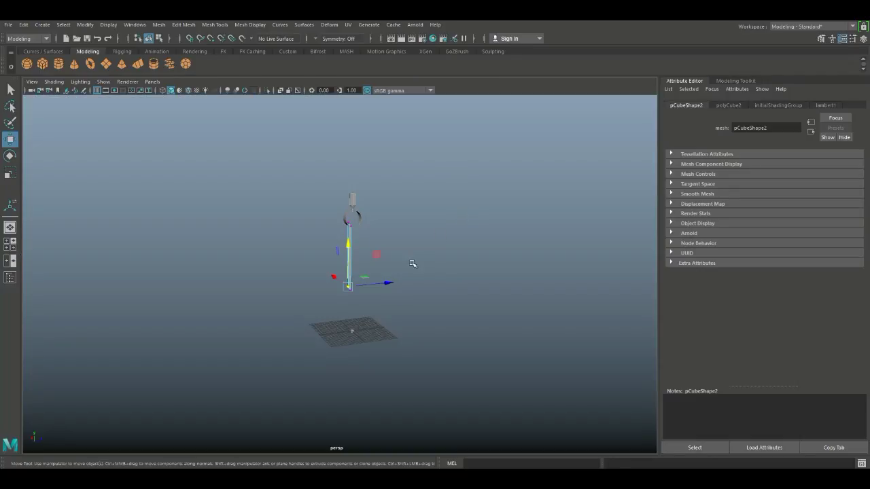
left_click_drag(412, 264, 382, 310, "alt")
left_click_drag(434, 337, 340, 391, "alt")
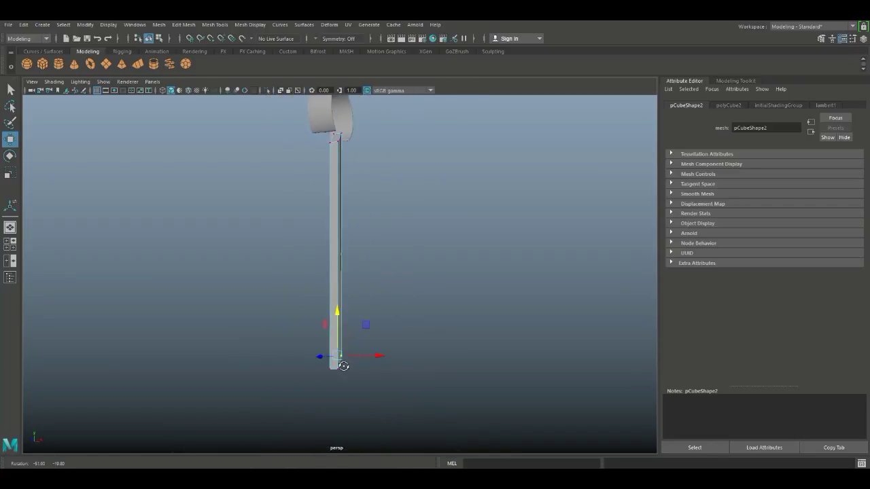
right_click_drag(385, 396, 422, 333, "alt")
middle_click_drag(423, 332, 436, 325, "alt")
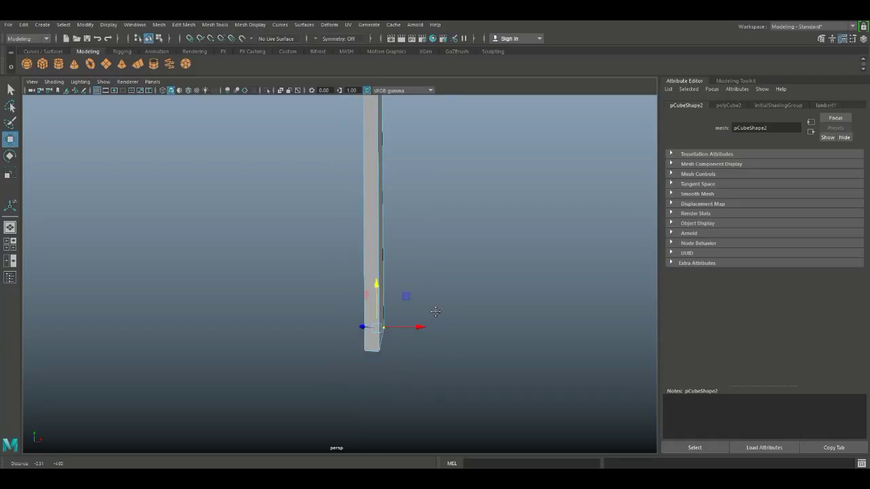
left_click(214, 26)
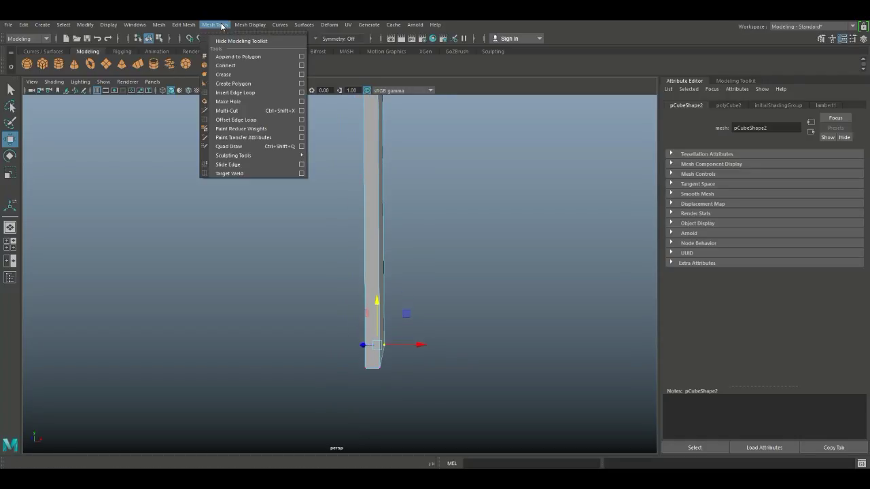
- Insert a first edge loop along the blade with Insert Edge Loop
left_click(280, 93)
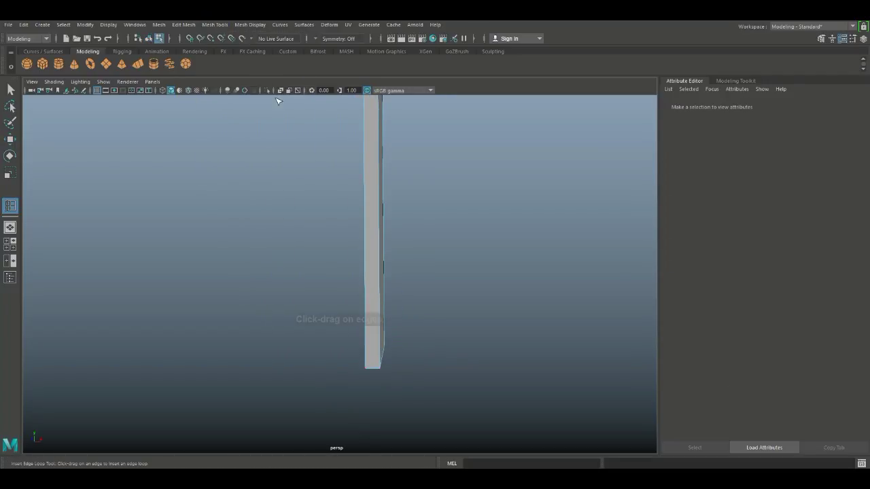
left_click_drag(454, 361, 457, 340, "alt")
scroll(452, 347, "up", 2)
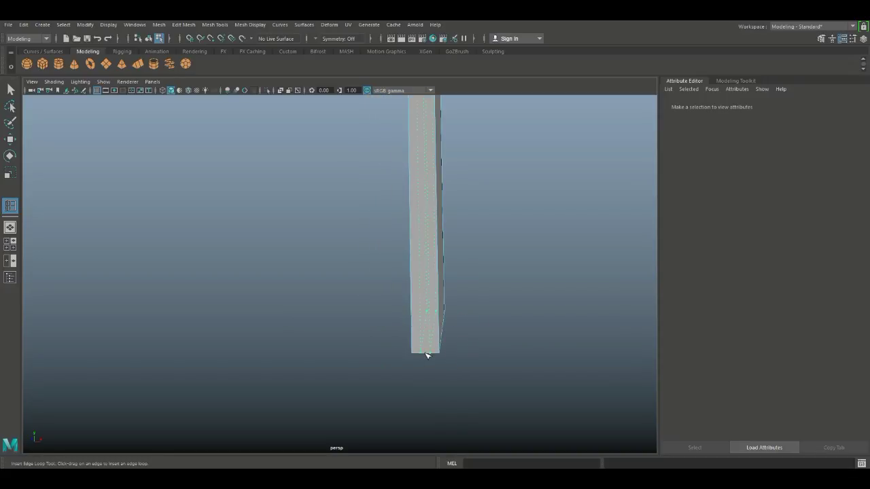
left_click(426, 355)
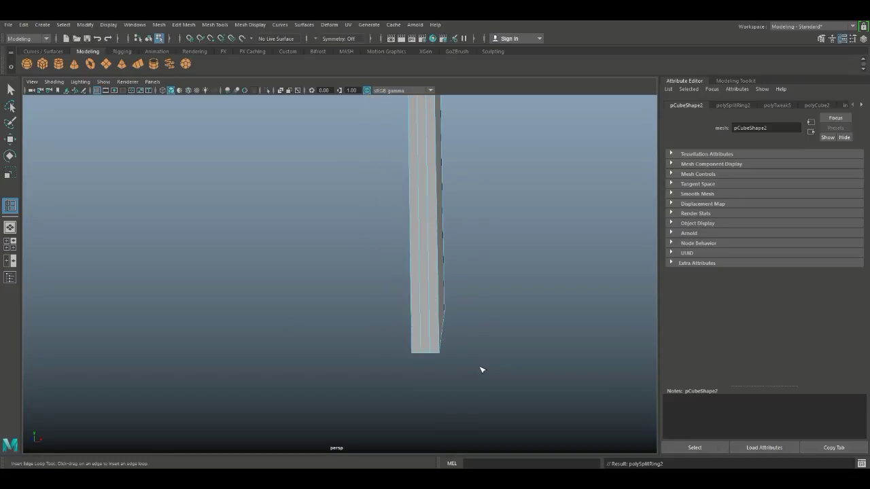
- Set Insert Edge Loop to Equal distance from edge and add a second loop on the blade
left_click(213, 25)
left_click(301, 93)
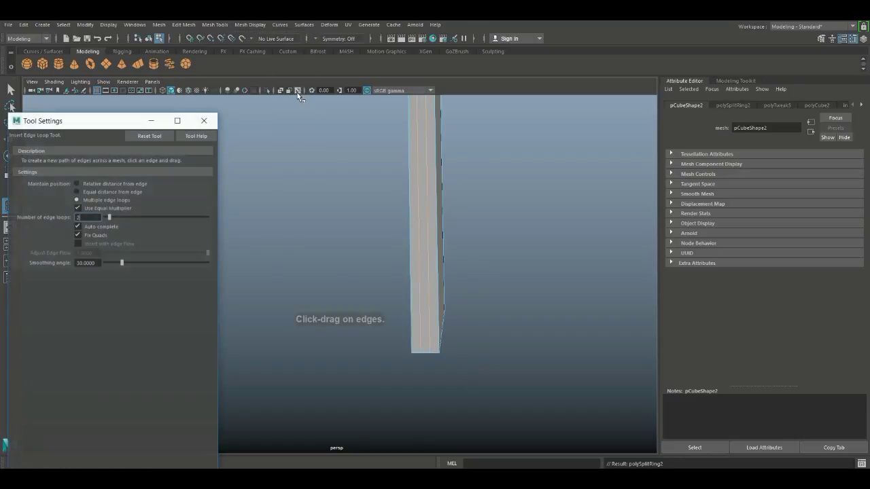
left_click(77, 193)
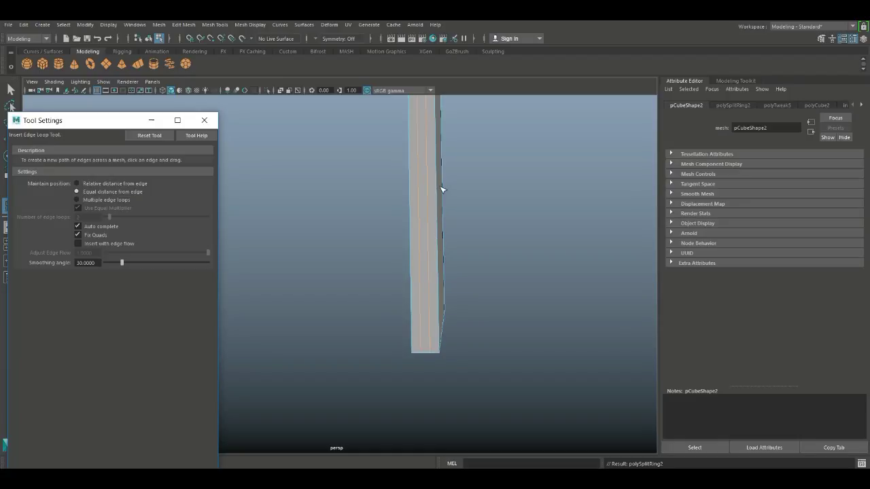
left_click_drag(438, 181, 436, 159)
left_click_drag(468, 190, 470, 206, "alt")
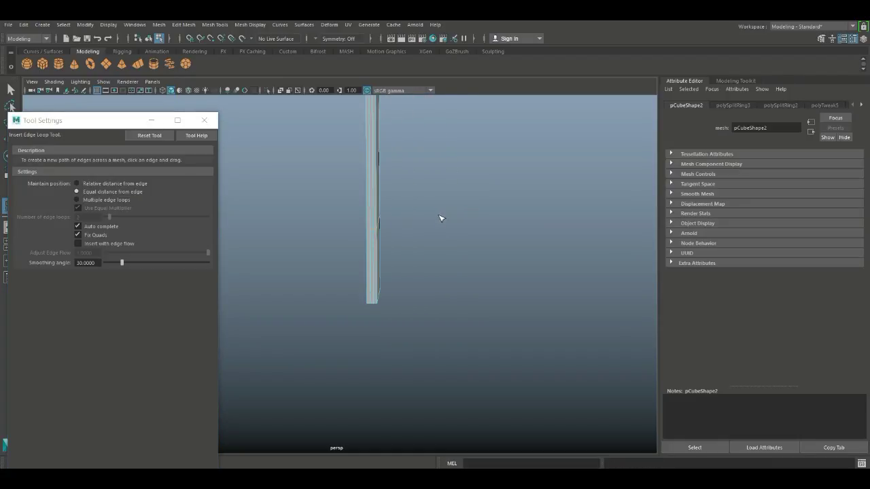
left_click(204, 121)
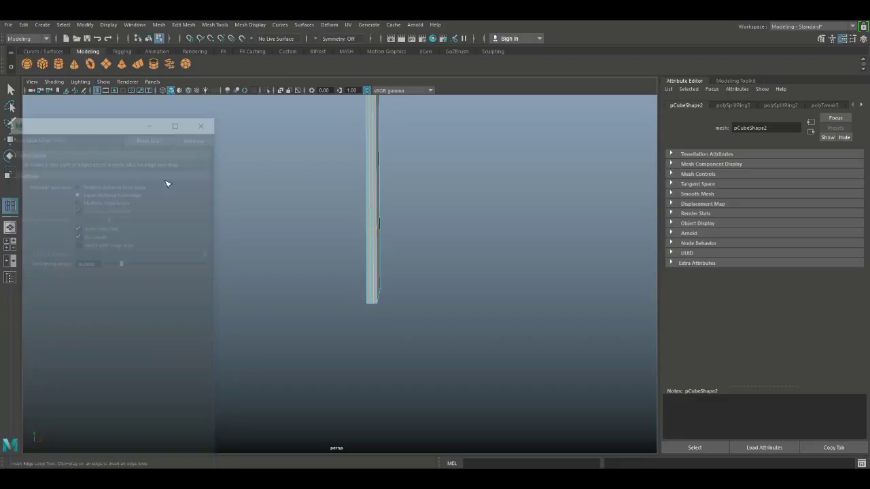
- Orbit and pan the perspective view onto the blade's broad face, then open Mesh Tools
left_click(9, 243)
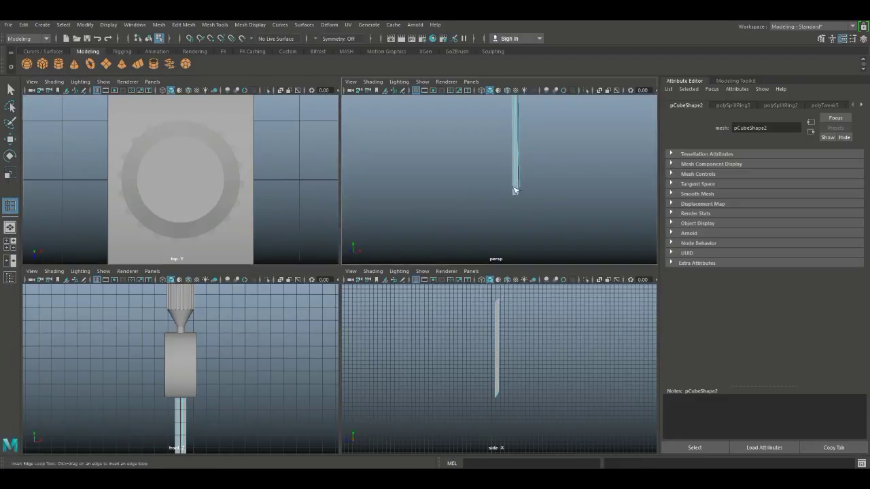
key("space")
scroll(471, 200, "up", 5)
scroll(469, 218, "down", 3)
scroll(462, 246, "down", 3)
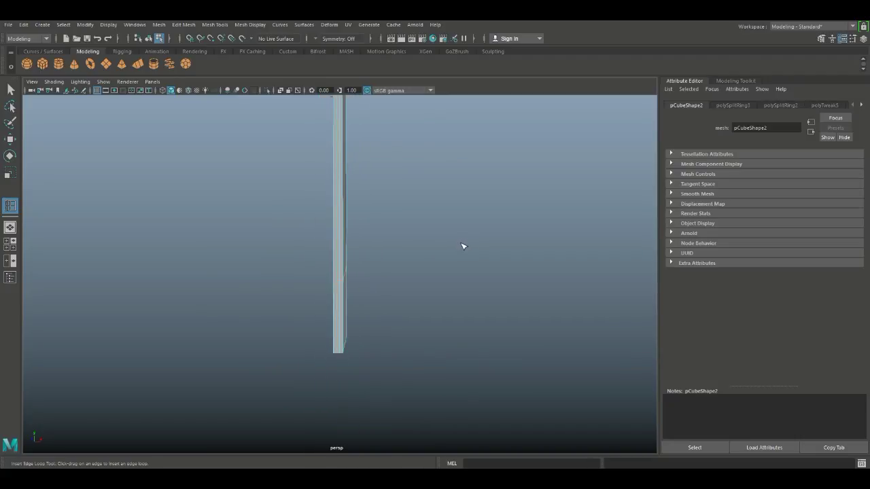
left_click_drag(390, 280, 388, 233, "alt")
middle_click_drag(378, 258, 416, 192, "alt")
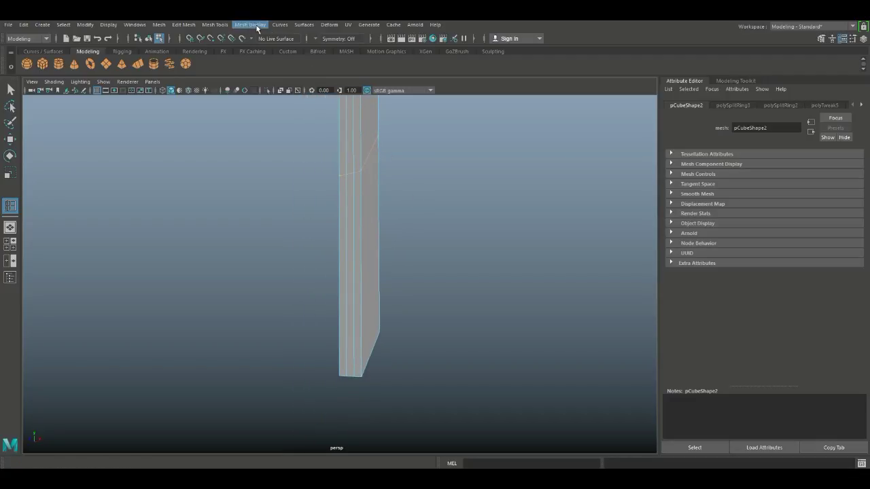
left_click(214, 25)
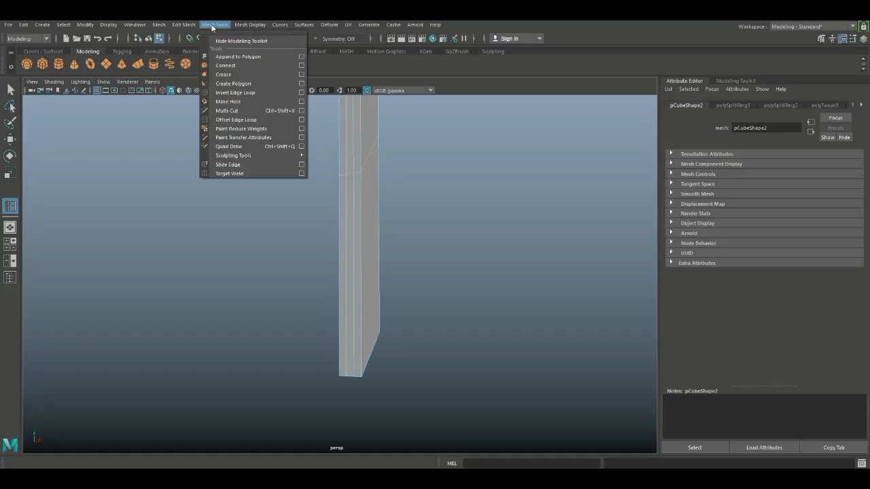
- Extrude a blade face with Ctrl+E and push it outward along its depth
left_click(345, 301)
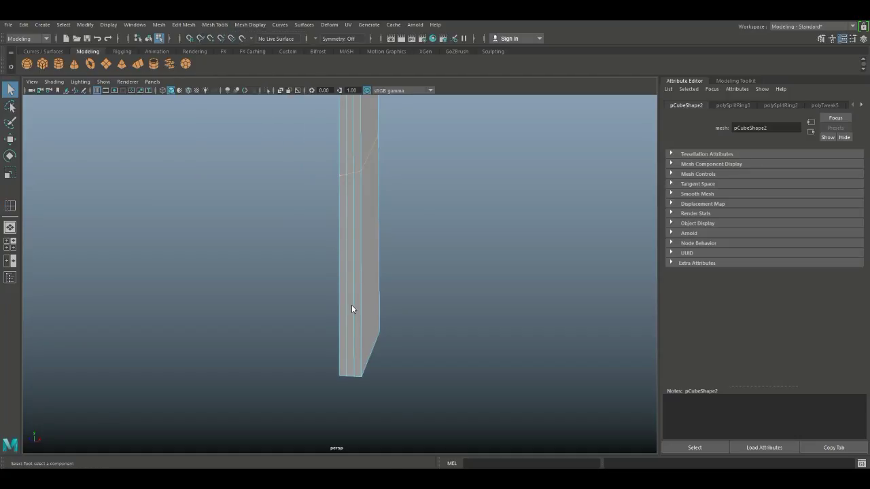
right_click_drag(351, 304, 350, 250)
key("ctrl+e")
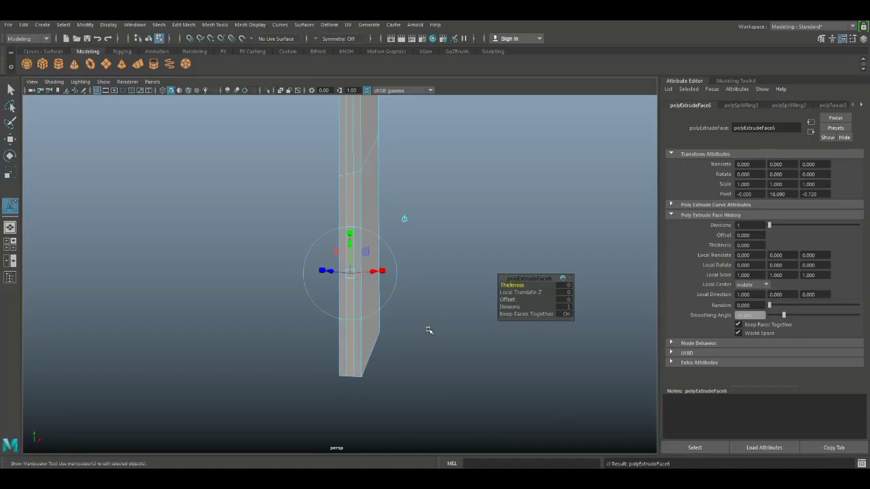
key("w")
mouse_move(475, 322)
left_mouse_down("alt")
mouse_move(433, 328)
mouse_move(464, 334)
left_mouse_up("alt")
left_click_drag(310, 281, 317, 286)
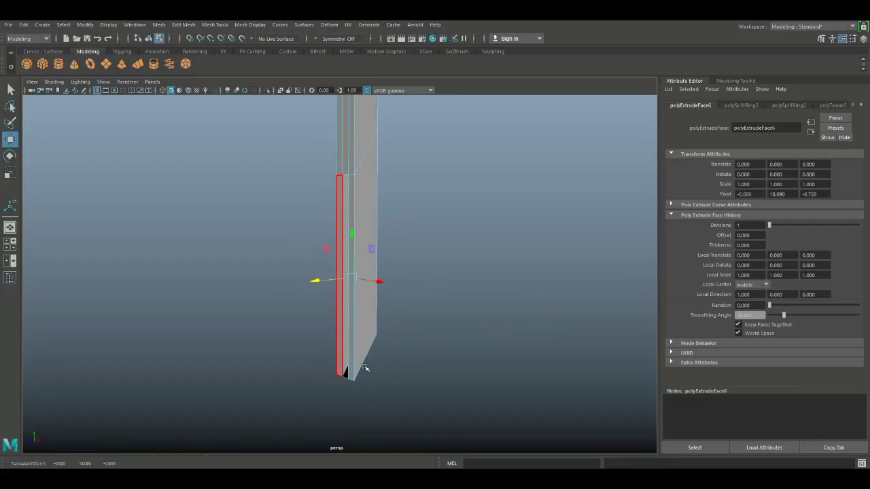
left_click_drag(386, 338, 412, 352, "alt")
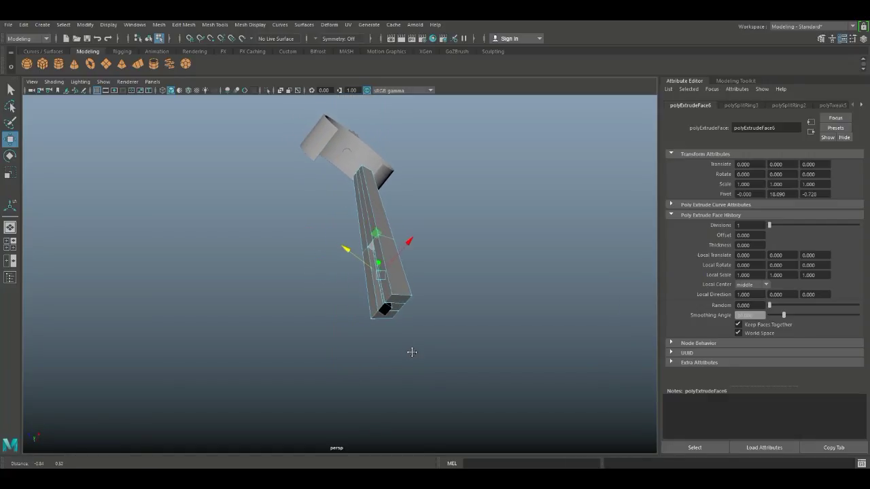
scroll(412, 351, "up", 6)
left_click_drag(249, 318, 300, 353, "alt")
left_click(309, 368)
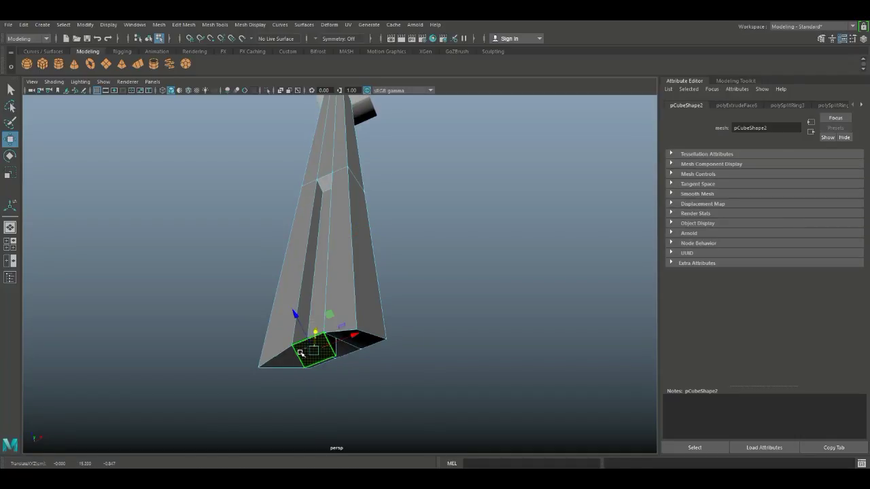
- Undo the bottom face's last move and clear the face selection
key("ctrl+z")
left_click(388, 404)
left_click(311, 359)
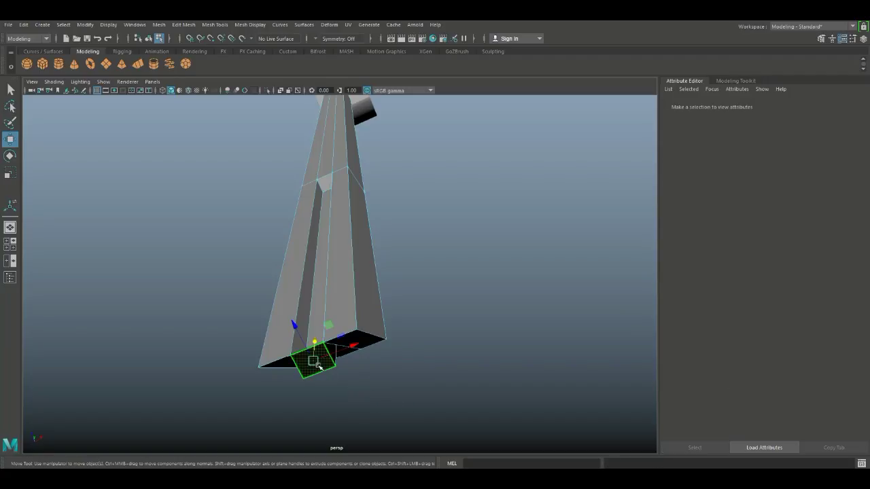
left_click(320, 366, "shift")
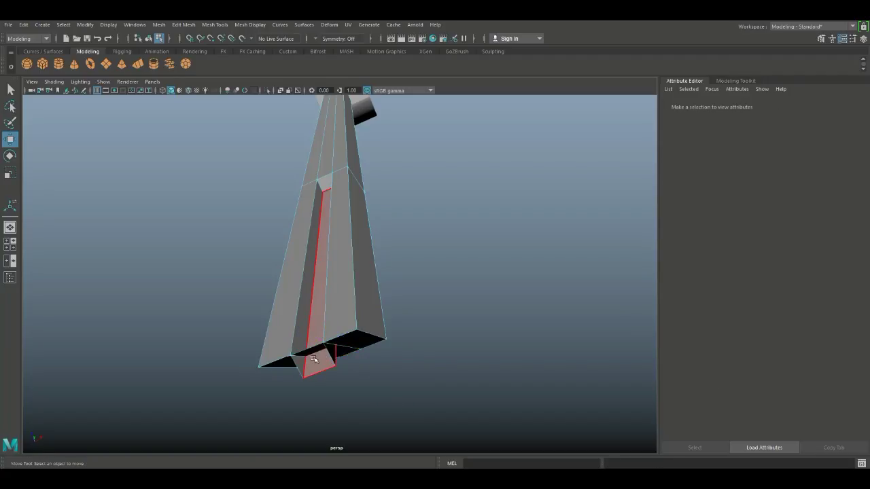
left_click(309, 352)
left_click(317, 350, "shift")
left_click_drag(410, 354, 402, 310, "alt")
- Select two vertices at the blade's tip in Vertex mode
right_click_drag(330, 224, 289, 226)
left_click(335, 310)
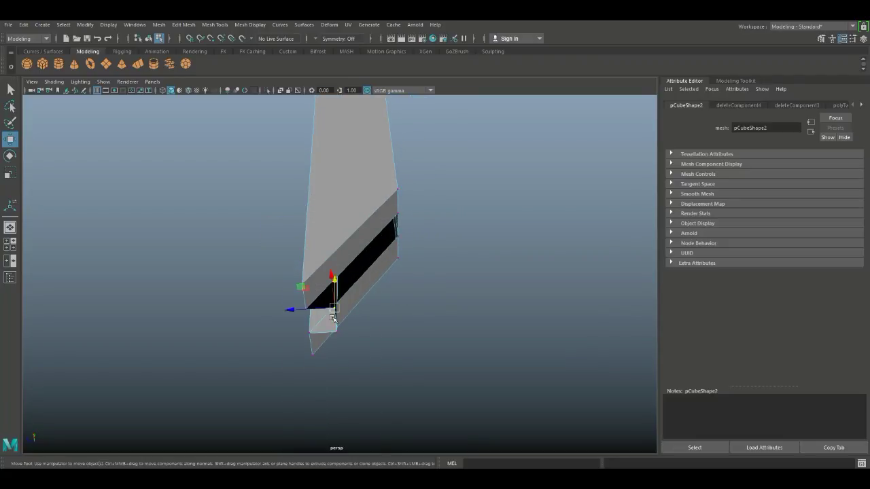
left_click(338, 332, "shift")
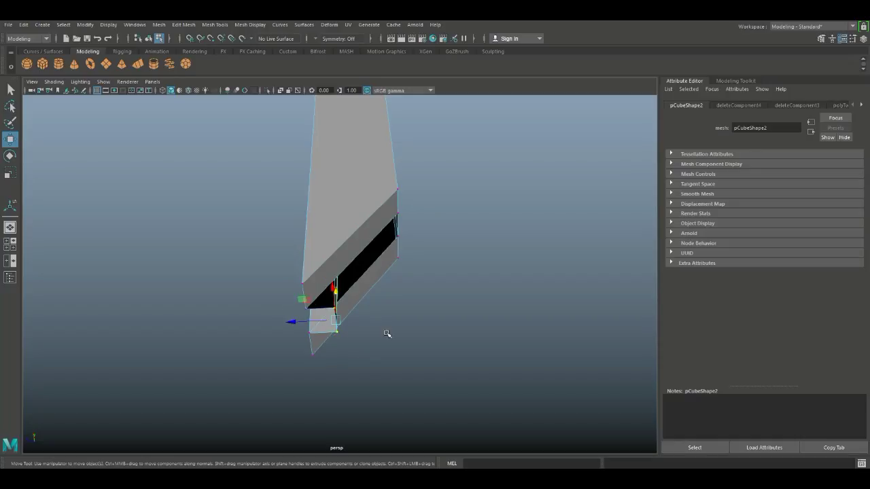
left_click_drag(388, 333, 398, 305, "alt")
left_click(399, 321)
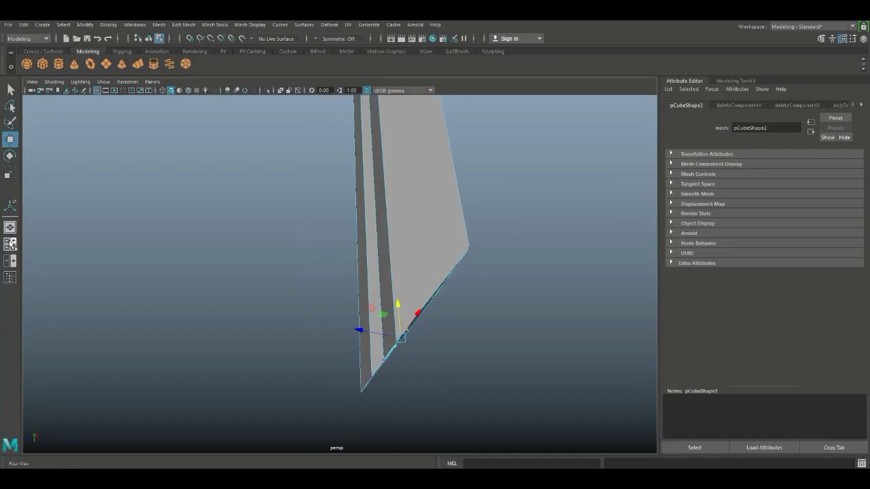
- In the maximized wireframe side view, lower the tip vertex to form an angled point
left_click(10, 243)
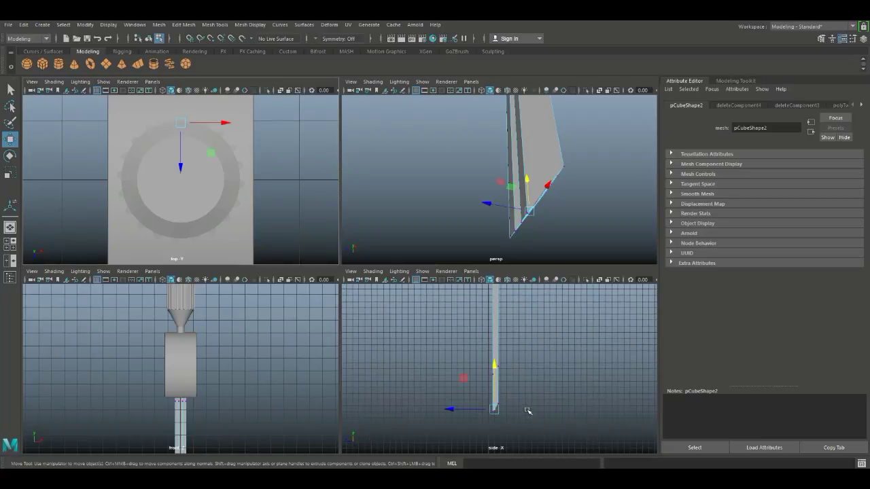
key("space")
key("f")
key("4")
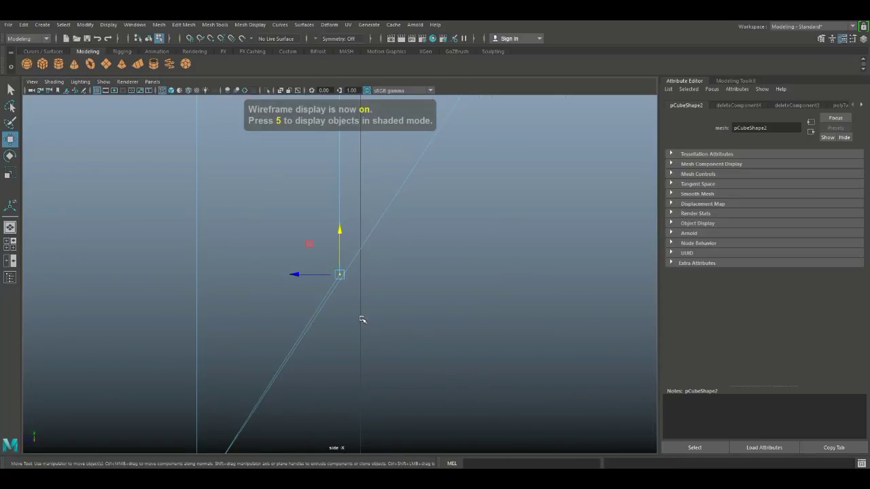
left_click_drag(340, 231, 340, 236)
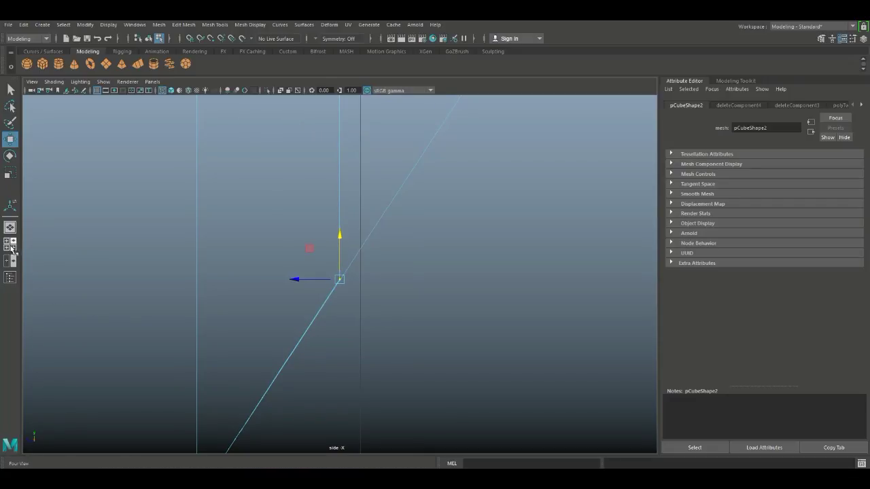
key("space")
key("space")
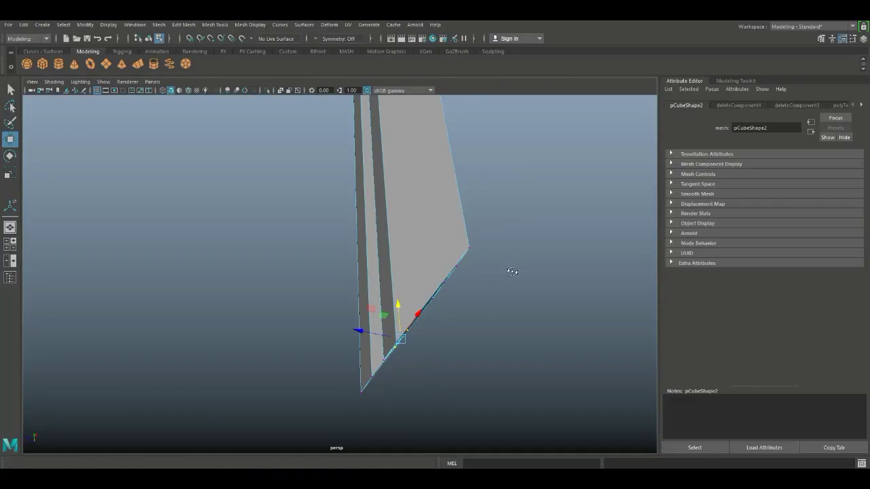
left_click_drag(510, 270, 481, 313, "alt")
right_click_drag(338, 227, 334, 198)
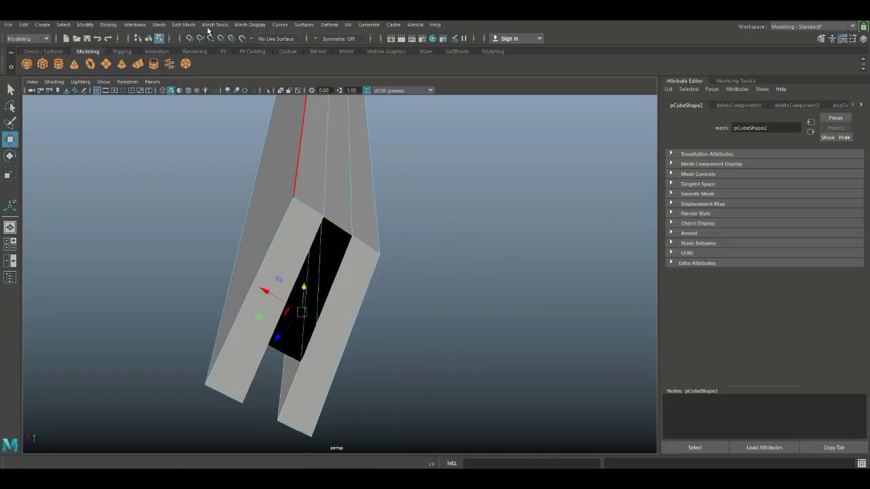
- Cap the open end of the blade with Mesh > Fill Hole
left_click(160, 25)
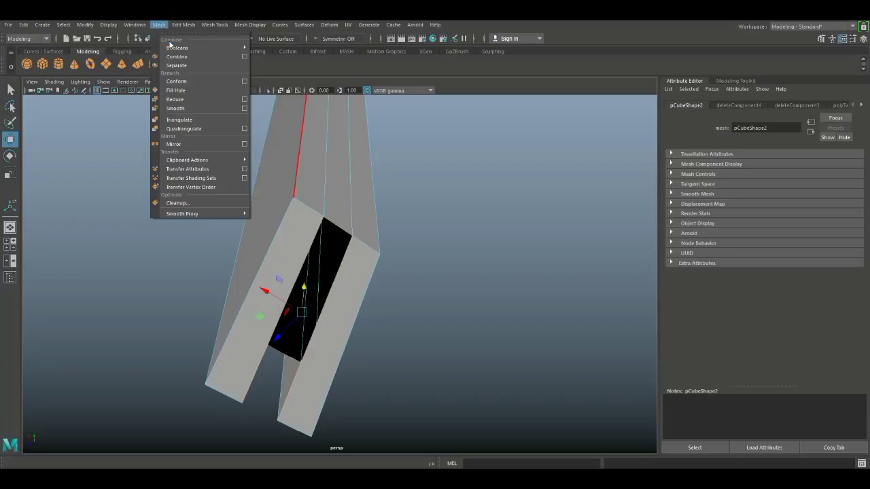
left_click(195, 91)
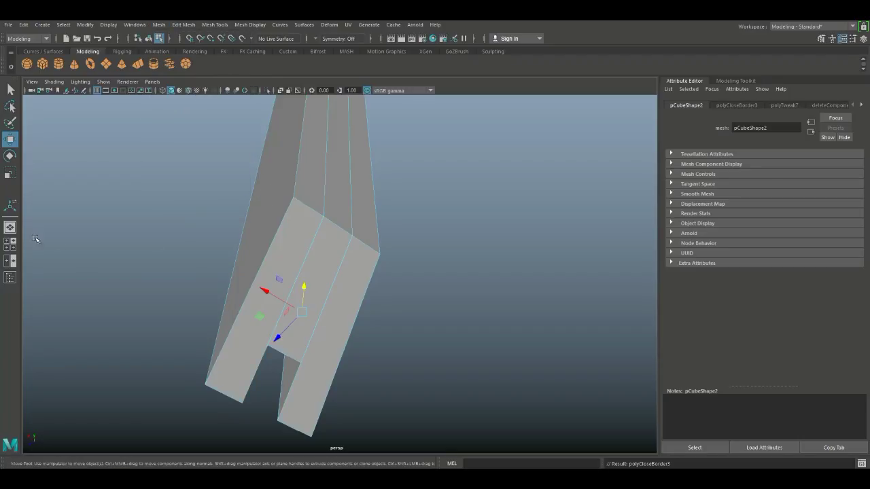
left_click(9, 244)
key("space")
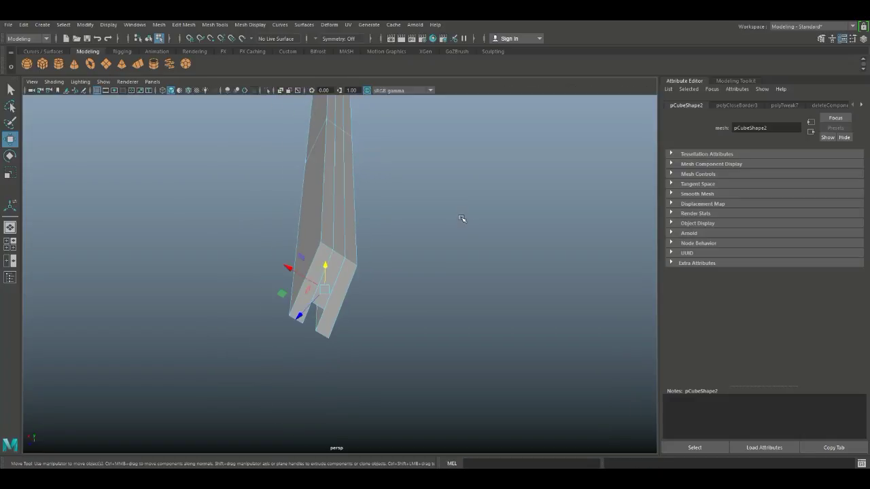
left_click_drag(461, 218, 498, 356, "alt")
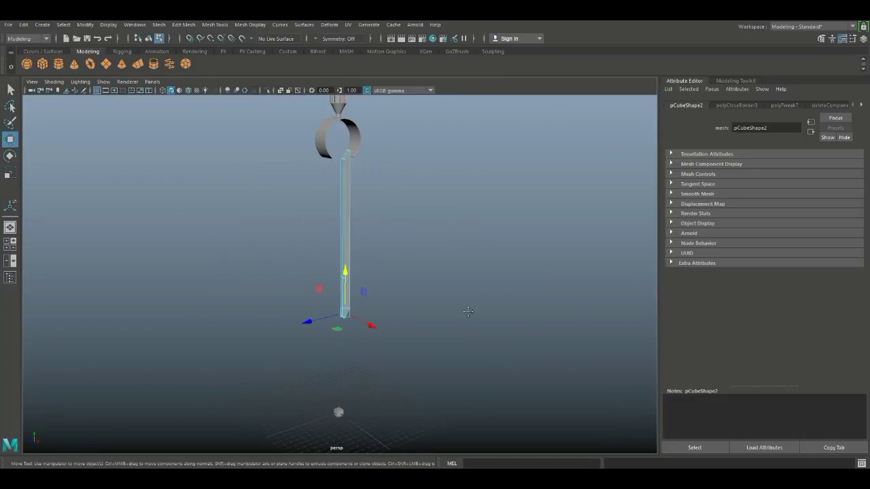
middle_click_drag(468, 311, 520, 347, "alt")
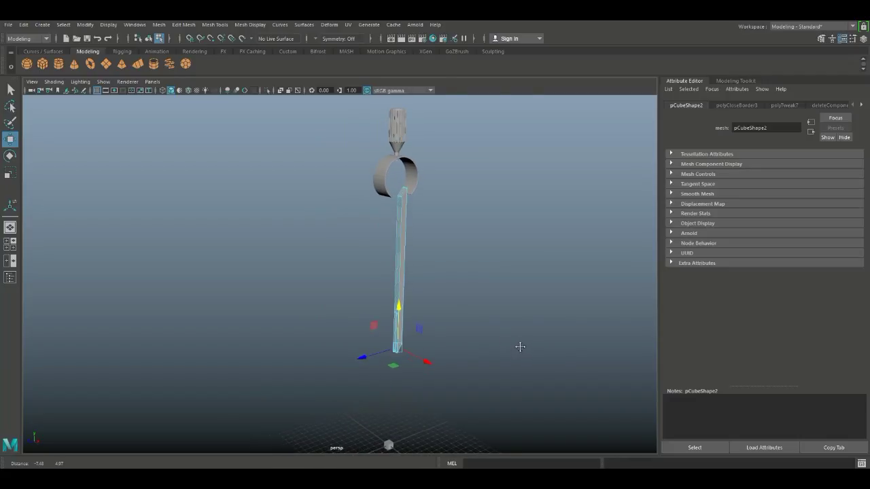
left_click_drag(520, 347, 485, 337, "alt")
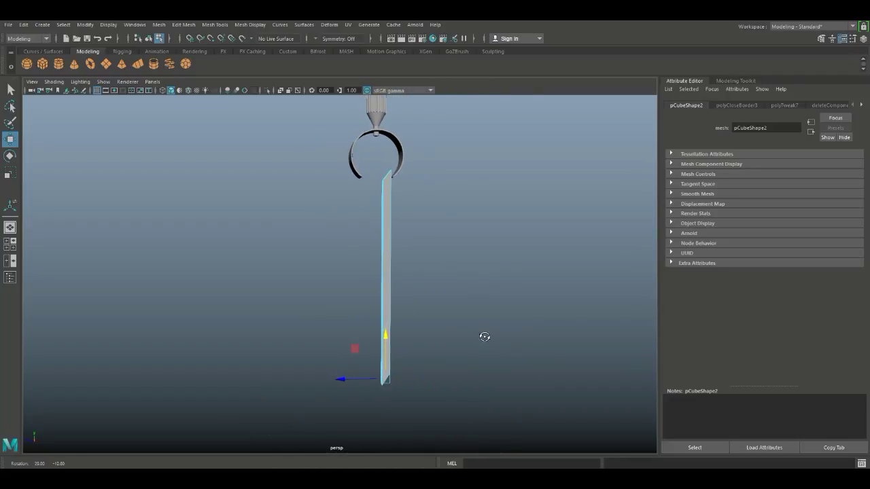
- Move the blade's pivot up to its top end
right_click_drag(386, 224, 411, 219)
mouse_move(443, 279)
left_mouse_down("alt")
mouse_move(415, 284)
mouse_move(437, 285)
left_mouse_up("alt")
key("d")
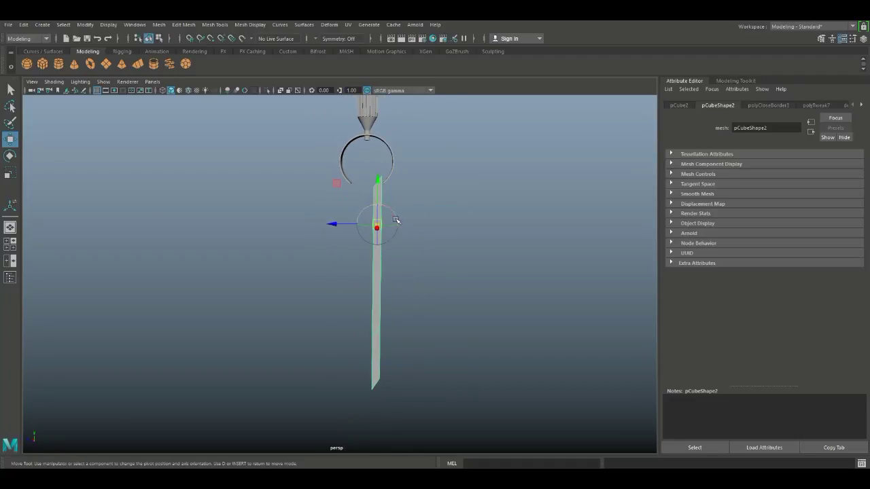
left_click_drag(378, 183, 375, 158)
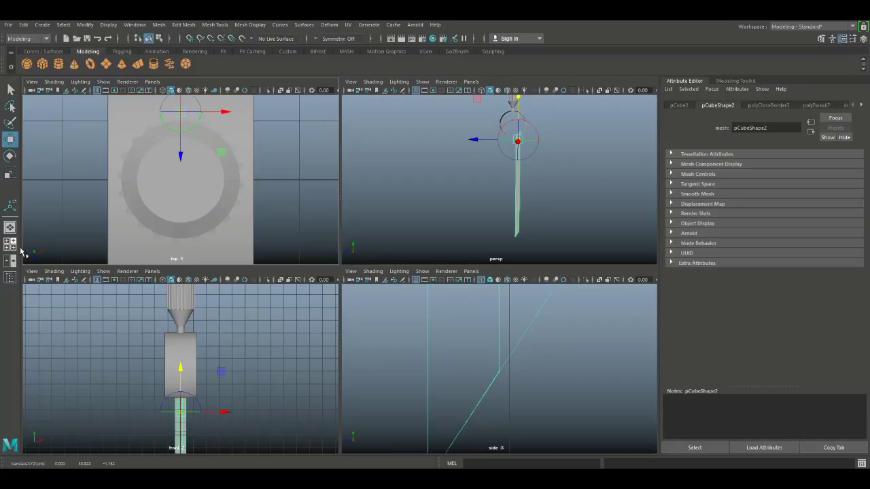
left_click(6, 246)
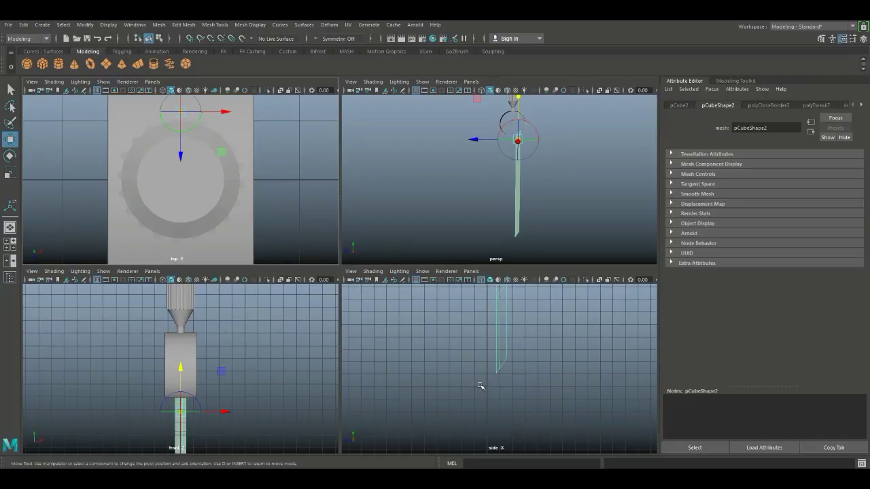
- In the maximized side view, raise the blade up toward the ring
key("space")
key("4")
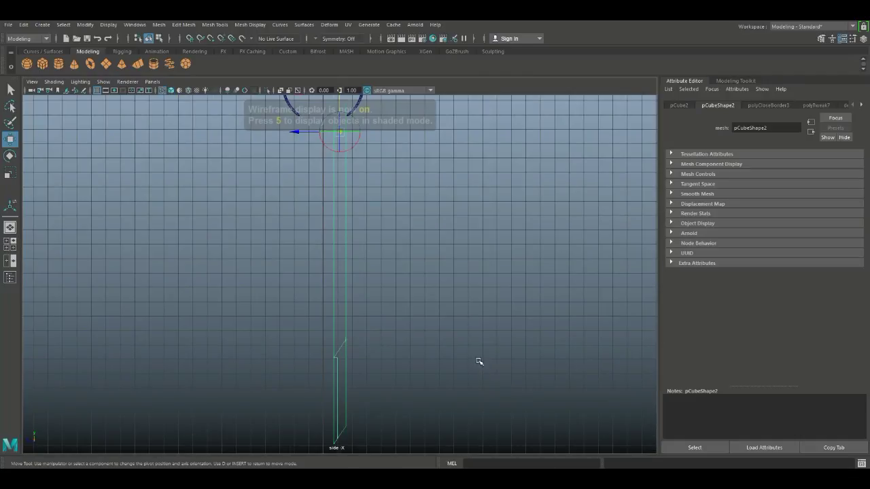
key("f")
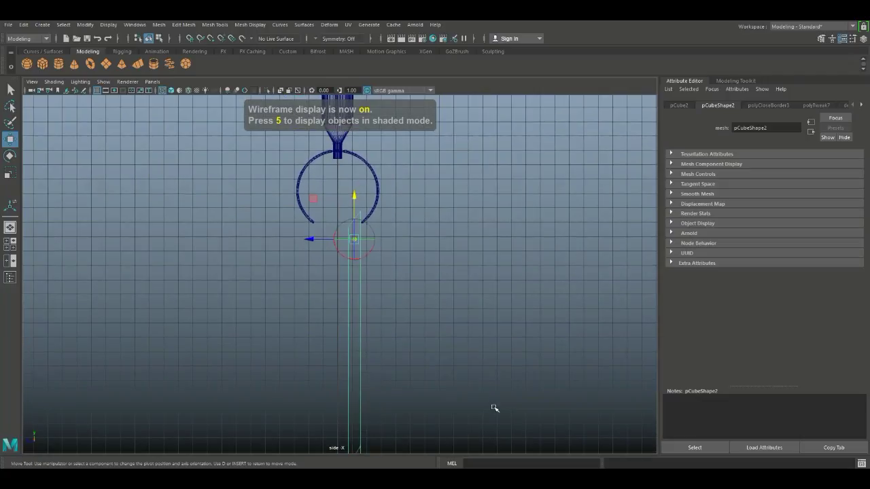
key("5")
scroll(464, 345, "up", 3)
middle_click_drag(464, 345, 478, 412, "alt")
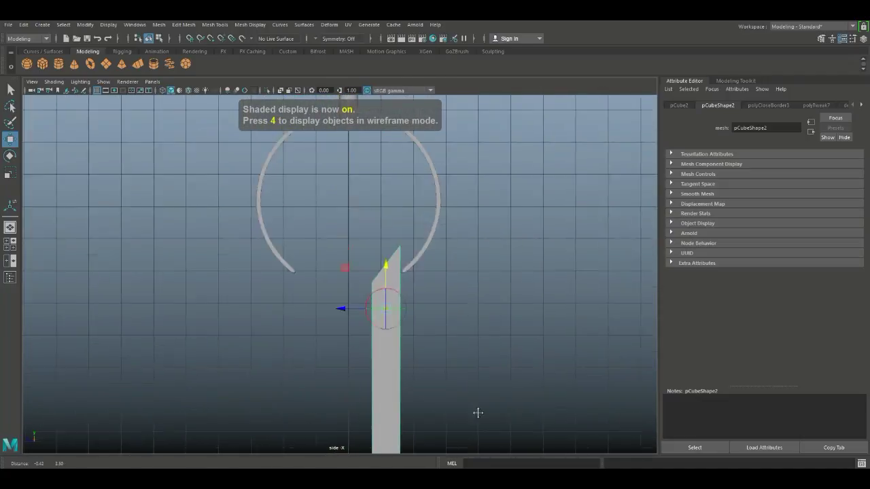
left_click_drag(388, 287, 397, 255)
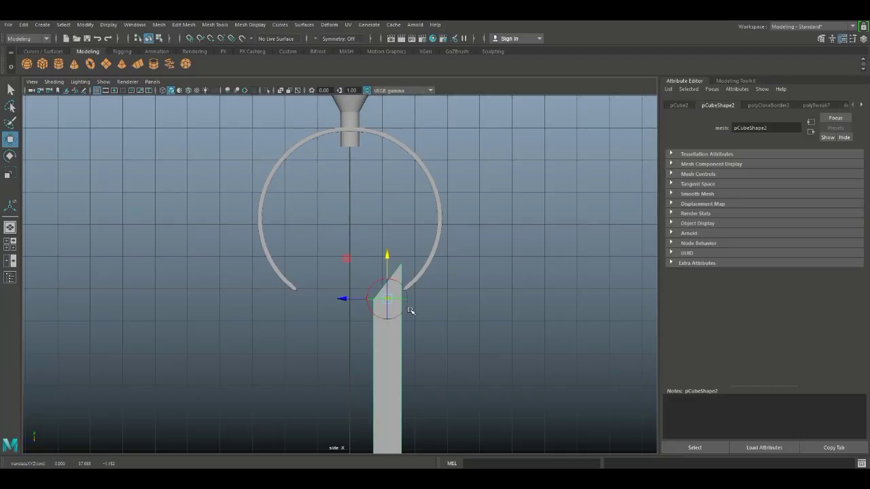
- Tilt the blade about its X axis and nudge it into position beneath the ring
key("w")
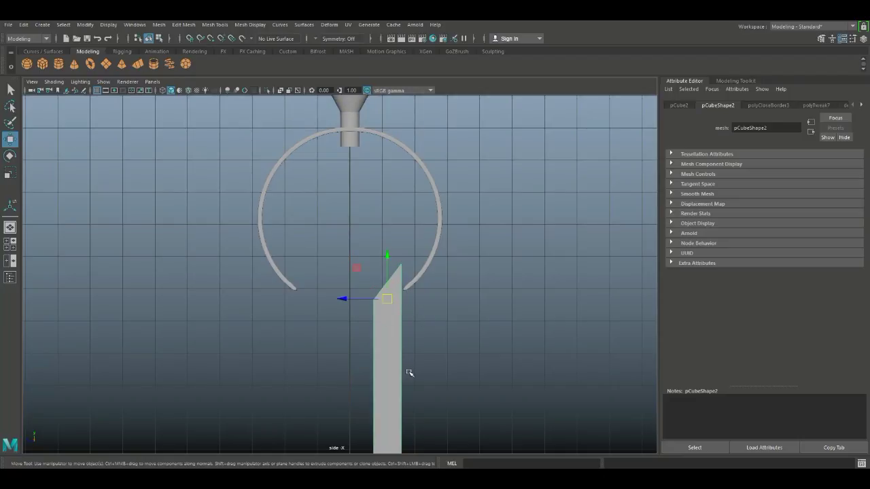
key("e")
left_click_drag(433, 300, 436, 300)
right_click_drag(436, 300, 437, 328, "alt")
left_click_drag(445, 314, 444, 317)
key("w")
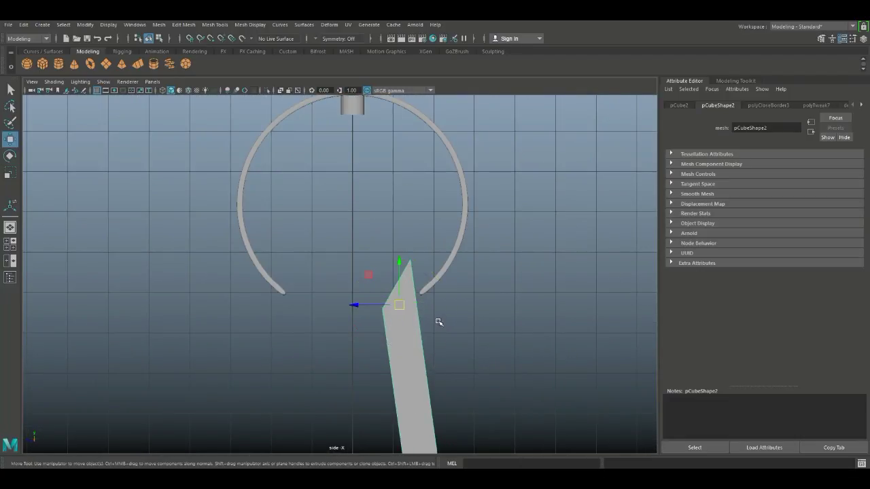
left_click_drag(355, 305, 360, 306)
scroll(501, 320, "down", 10)
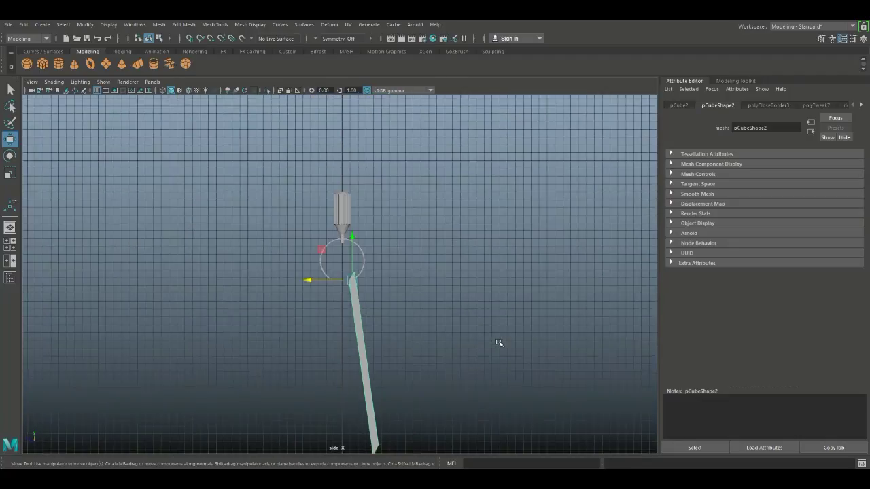
scroll(497, 347, "up", 10)
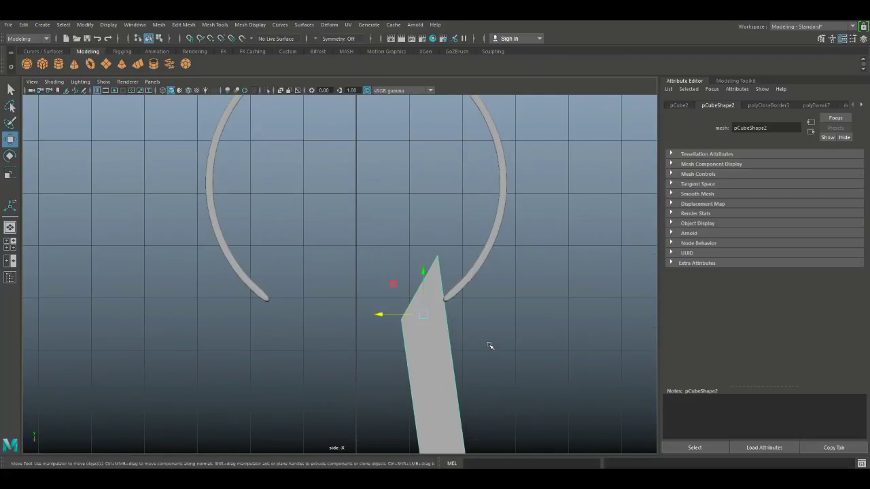
- Snap the blade's pivot onto the centre grid line and duplicate the blade with Ctrl+D
key("d")
left_click_drag(381, 315, 362, 315)
key("ctrl+z")
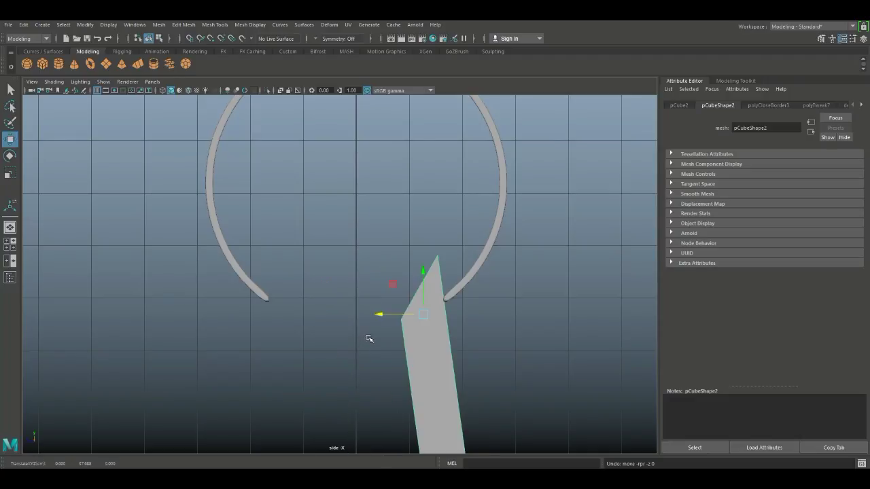
key("d")
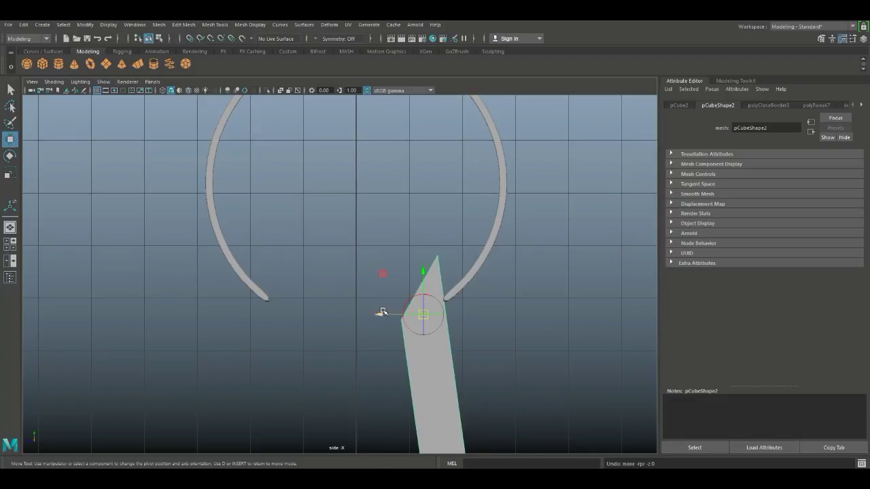
left_click_drag(379, 317, 370, 315)
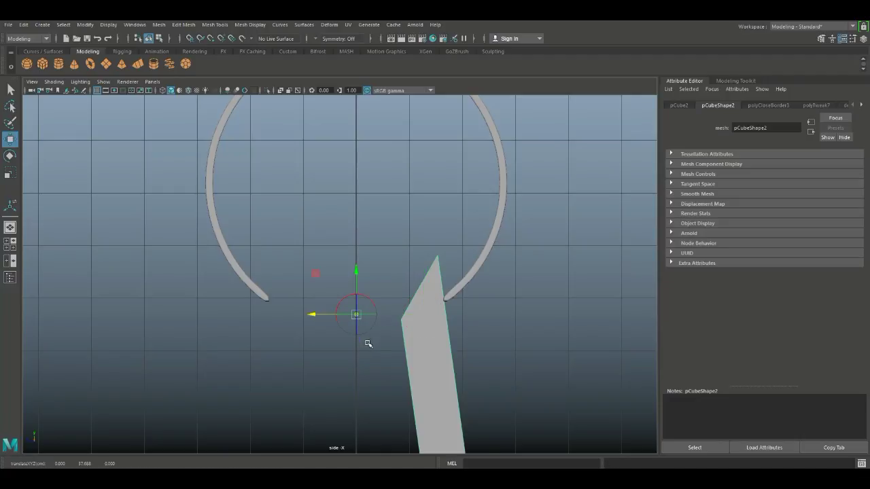
key("d")
scroll(452, 314, "down", 4)
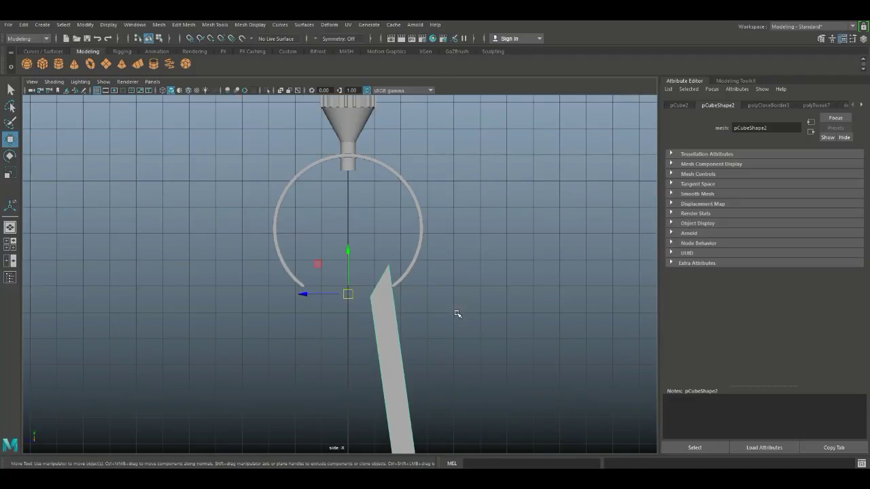
key("ctrl+d")
- Change the Rotate tool's Axis Orientation from Object to World
key("e")
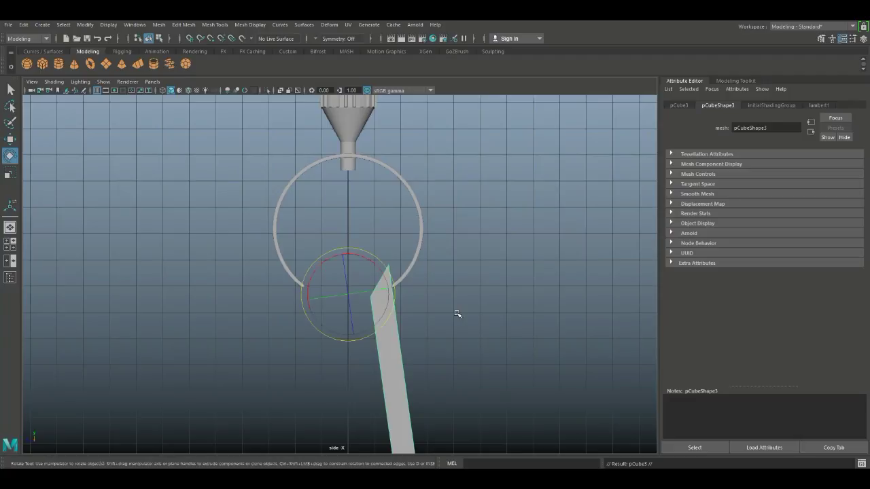
double_click(10, 157)
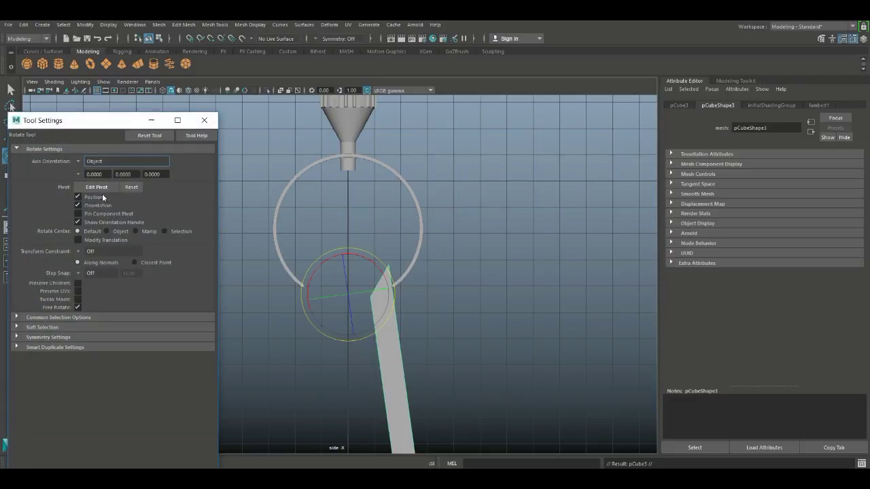
left_click(83, 164)
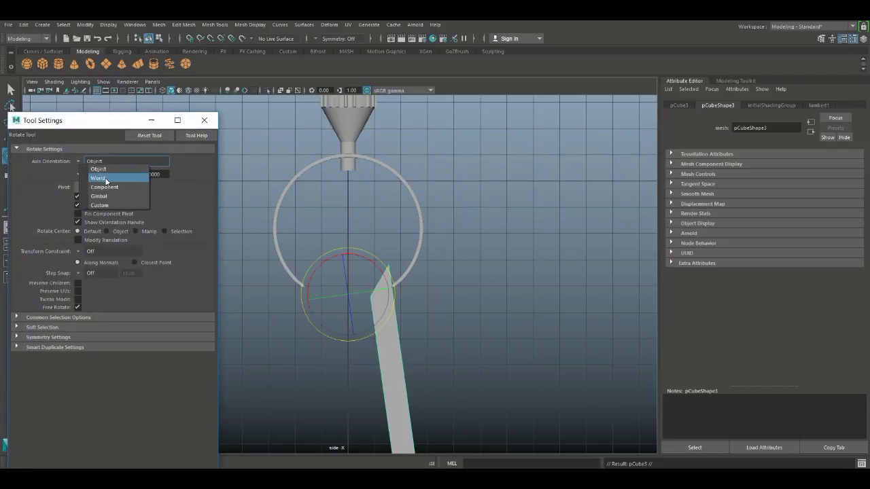
left_click(106, 178)
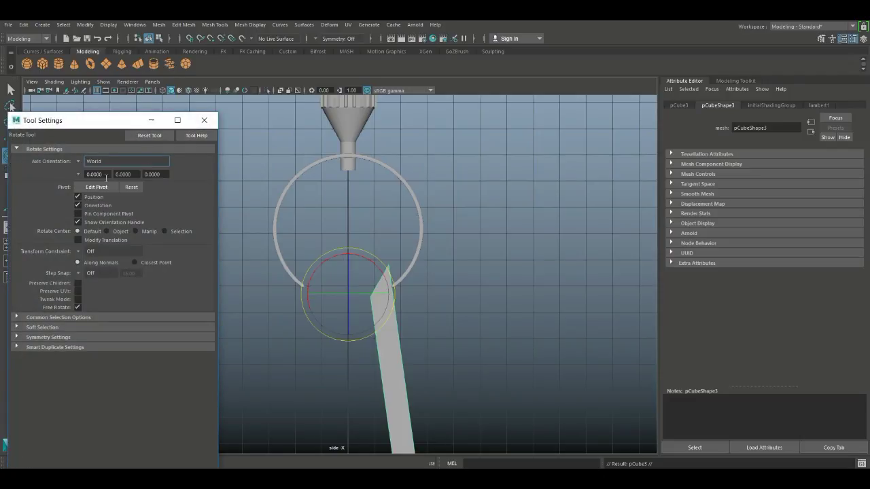
left_click(204, 119)
double_click(10, 157)
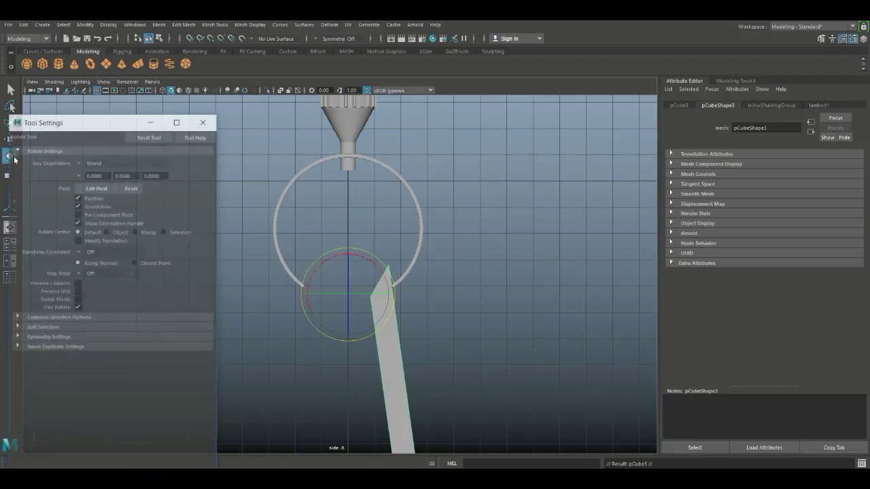
left_click(204, 122)
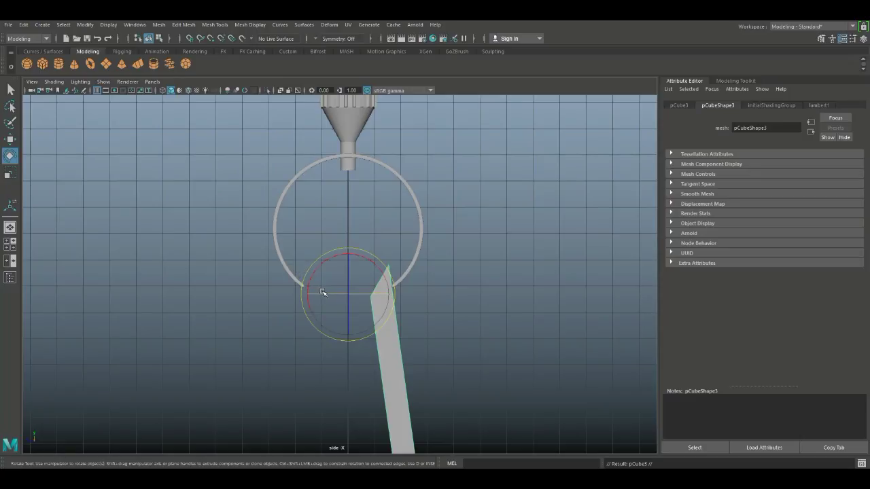
- Clone the compass leg and swing the copy outward so the two legs form a mirrored V
left_click_drag(323, 292, 449, 301, "shift")
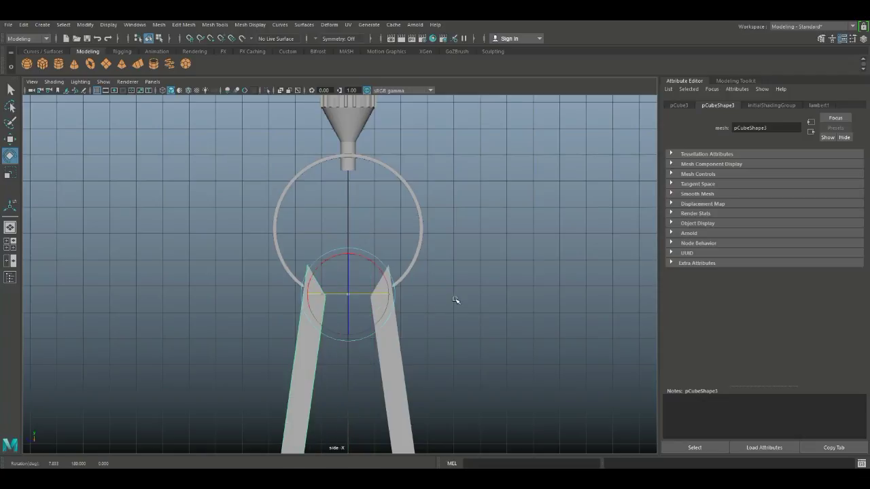
scroll(180, 319, "down", 5)
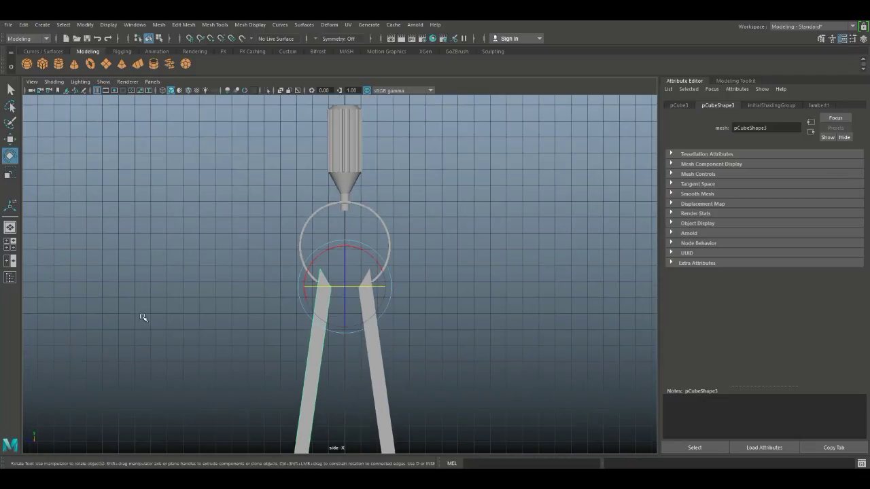
scroll(180, 305, "up", 5)
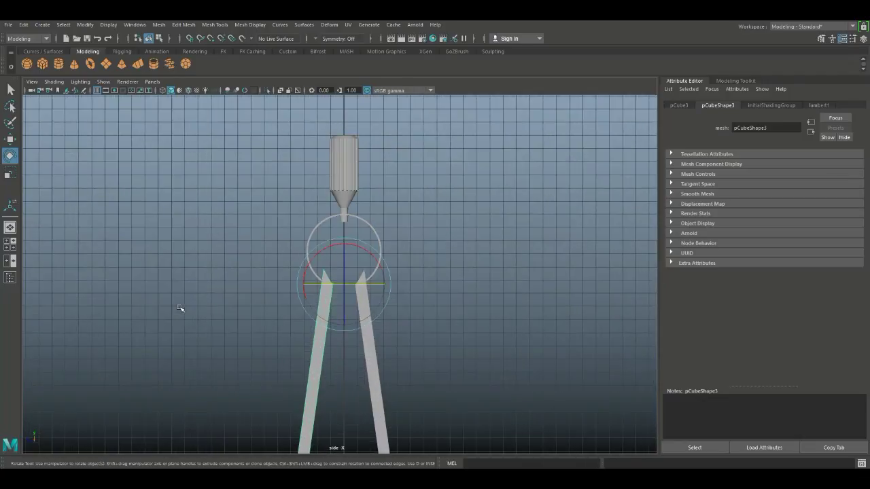
left_click(10, 243)
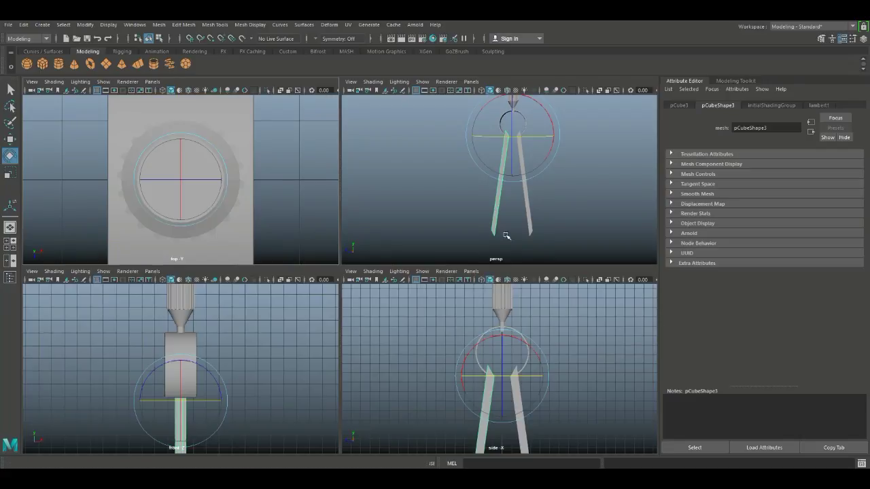
key("space")
mouse_move(440, 293)
left_mouse_down("alt")
mouse_move(439, 278)
mouse_move(439, 305)
mouse_move(456, 321)
mouse_move(440, 317)
mouse_move(462, 297)
mouse_move(453, 303)
left_mouse_up("alt")
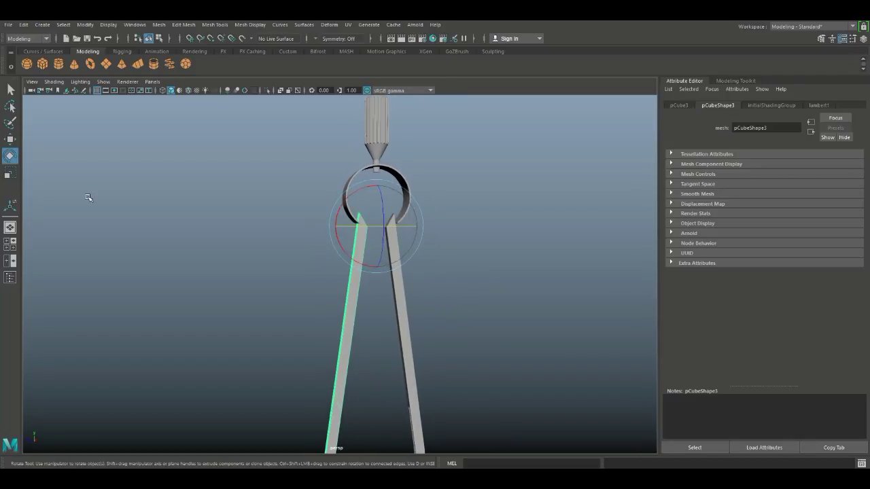
scroll(109, 204, "down", 3)
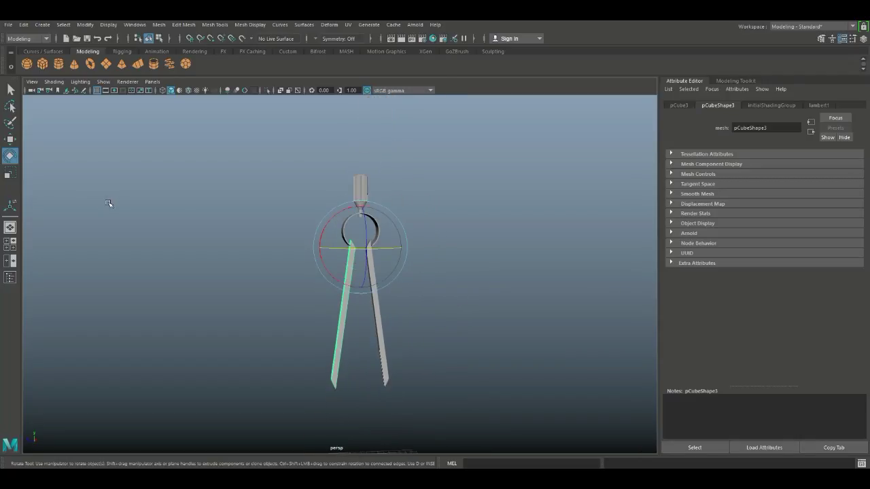
- Create a poly pipe, lift it into the compass and rotate it end-on to the camera
left_click(154, 64)
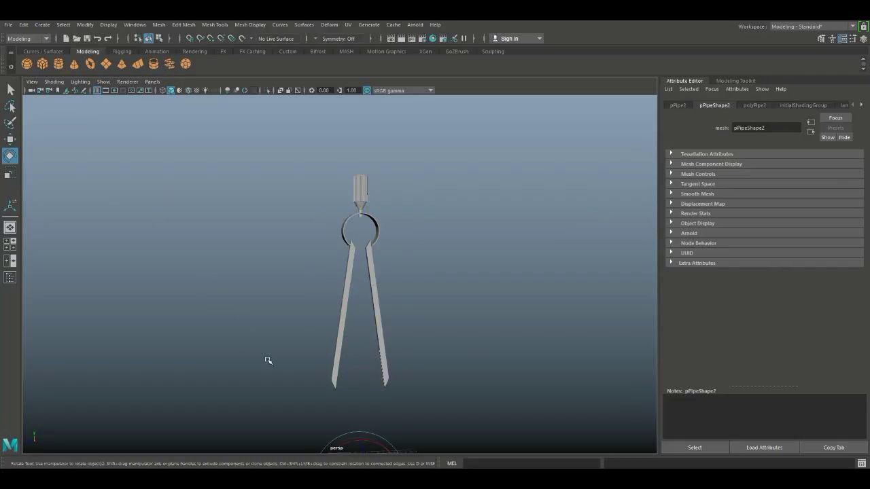
key("w")
left_click_drag(360, 428, 353, 255)
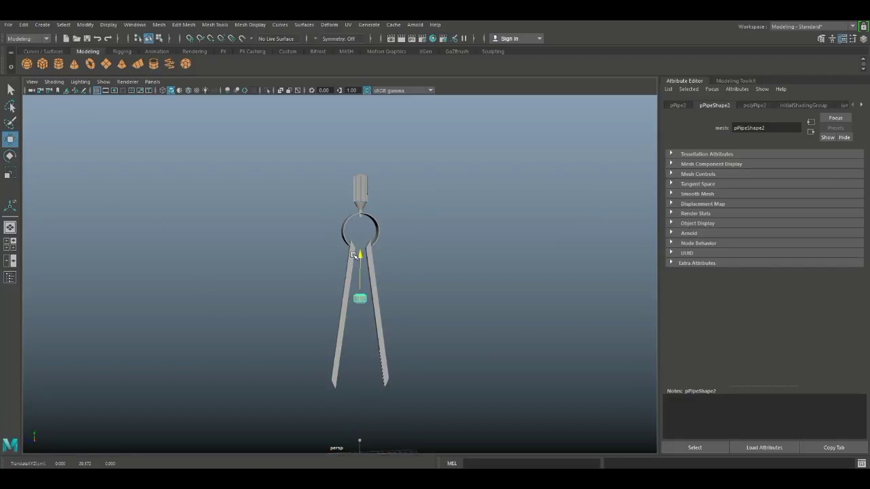
key("e")
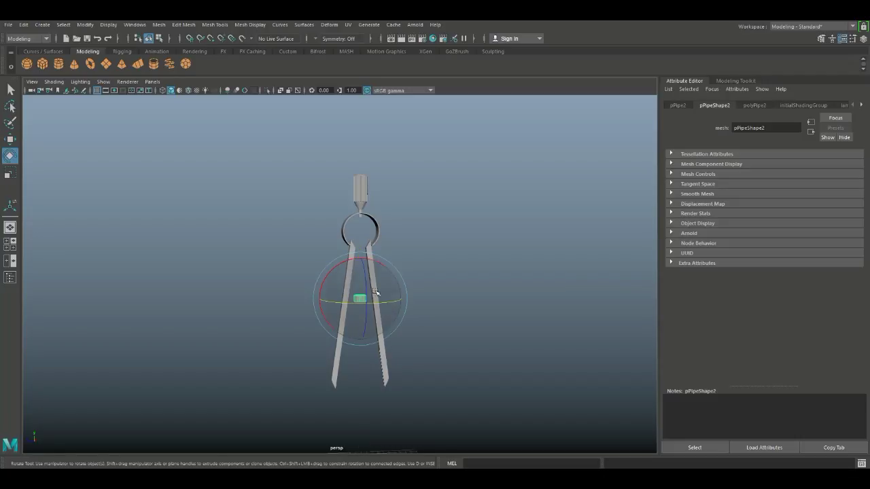
left_click_drag(367, 279, 367, 322)
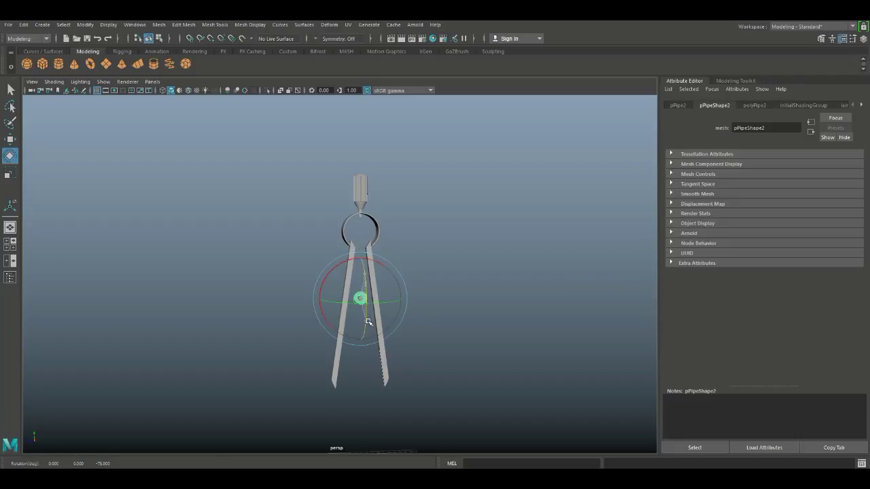
scroll(371, 327, "up", 10)
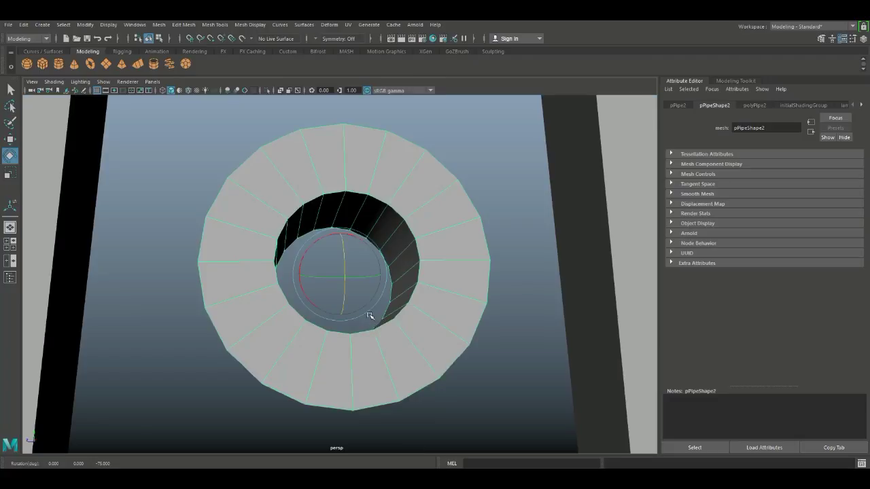
scroll(367, 317, "down", 6)
left_click_drag(365, 316, 406, 346, "alt")
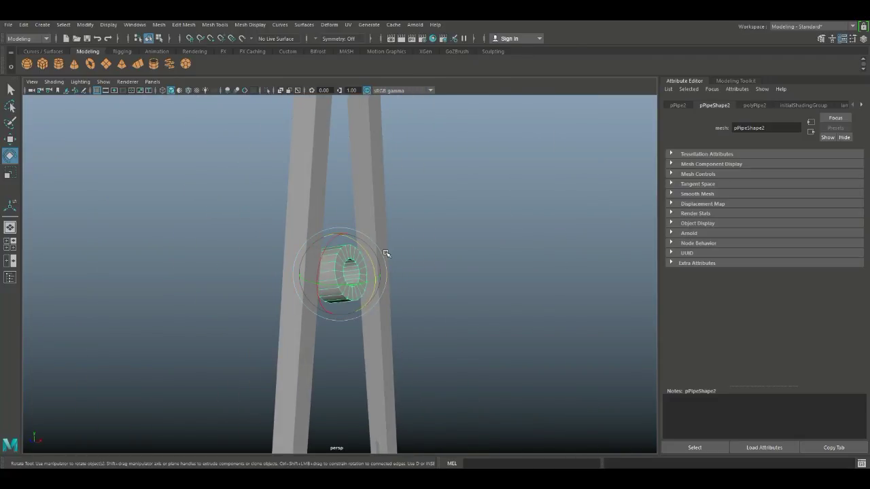
scroll(448, 300, "down", 5)
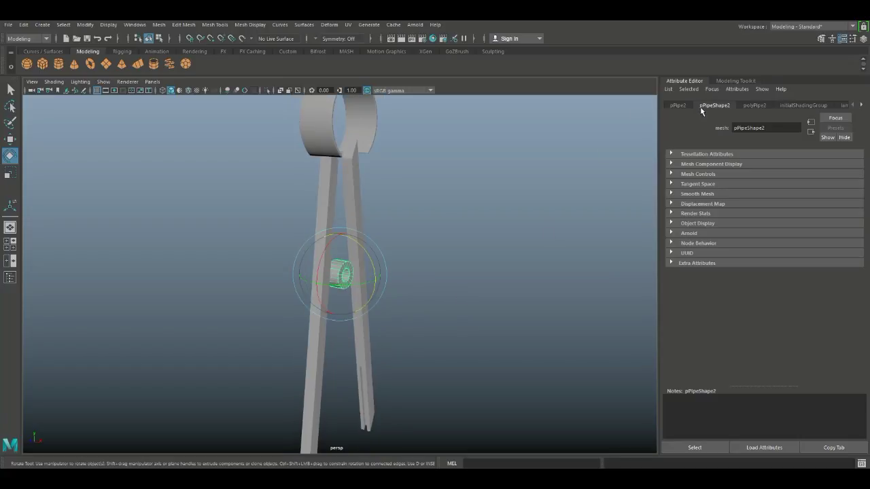
- Set the pipe's Thickness to 0.1
left_click(677, 105)
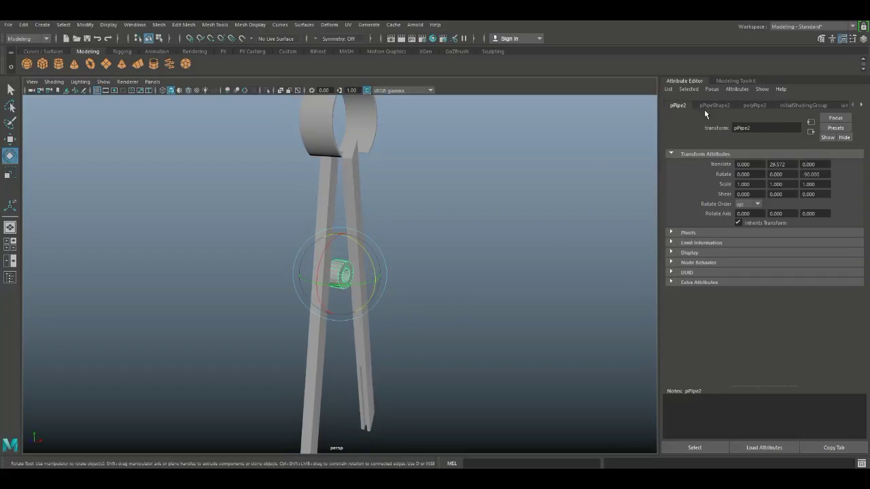
left_click(756, 106)
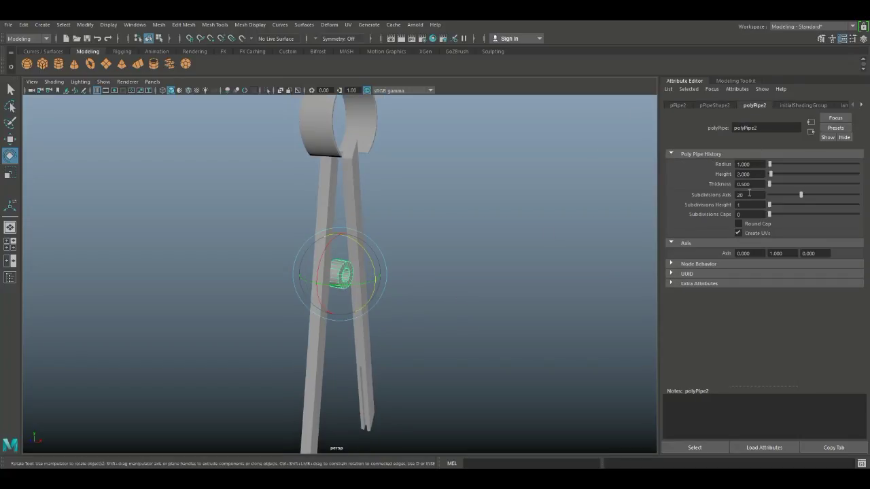
left_click_drag(755, 184, 707, 179)
type("0.1")
key("Return")
- Raise the pipe higher between the legs and scale it shorter along its axis
left_click_drag(425, 335, 358, 331, "alt")
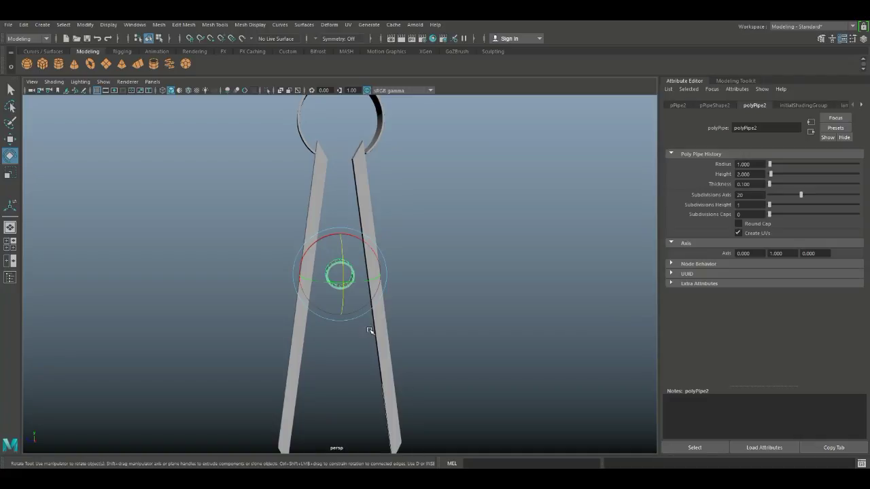
key("w")
left_click_drag(342, 231, 330, 133)
key("f")
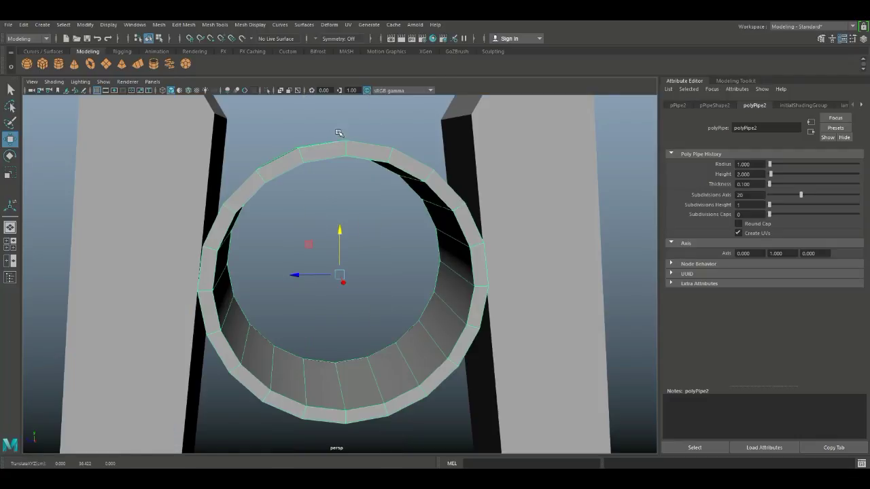
left_click_drag(338, 204, 369, 233, "alt")
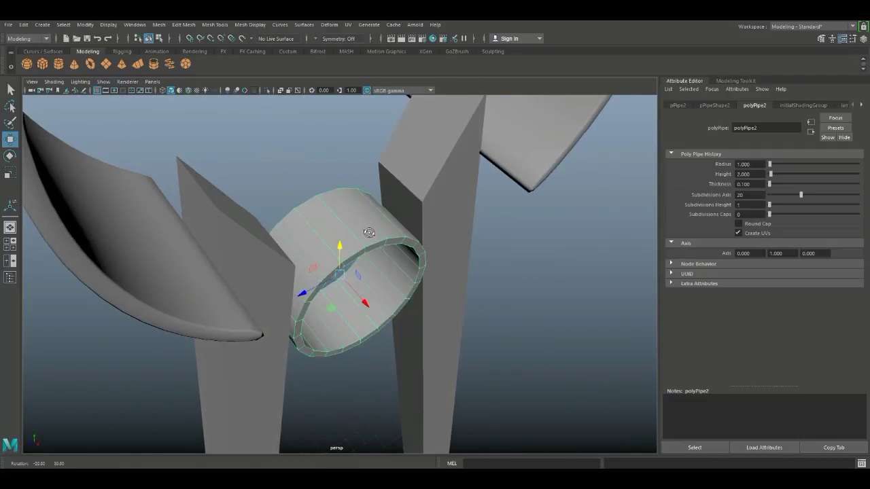
key("r")
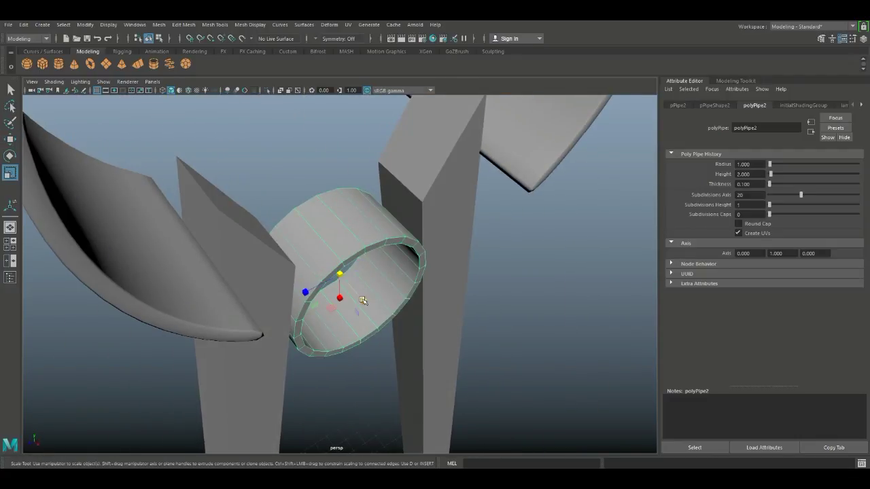
left_click_drag(362, 300, 376, 283)
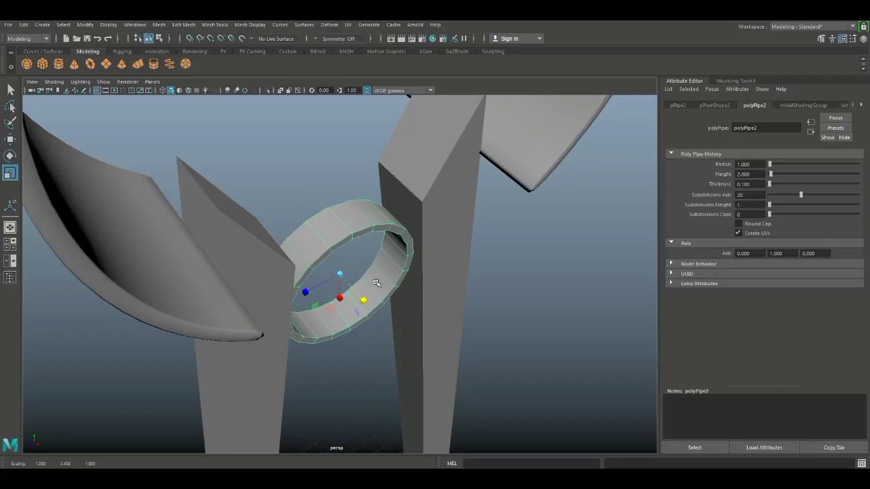
- Set the pipe's Subdivisions Axis to 40
left_click(759, 194)
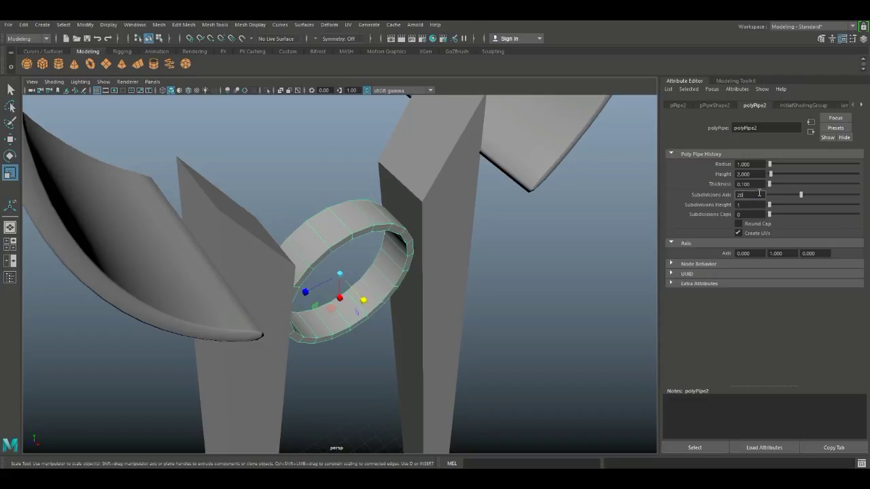
key("Return")
left_click(225, 26)
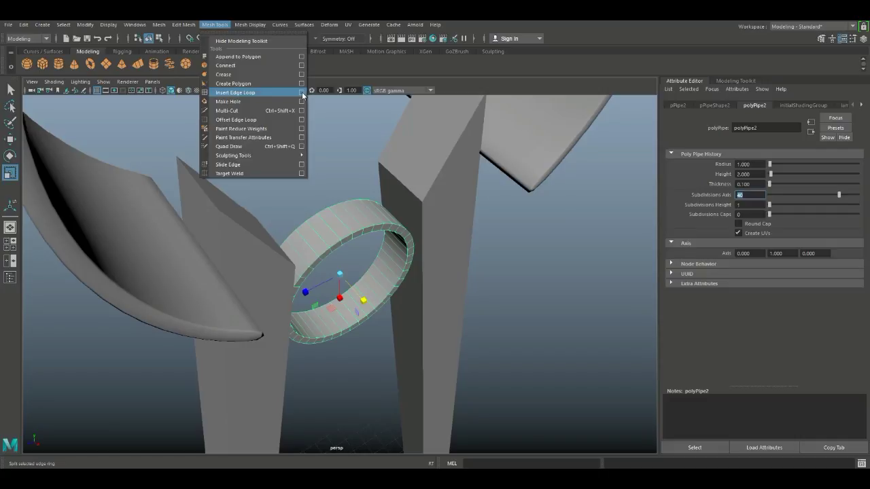
left_click(278, 92)
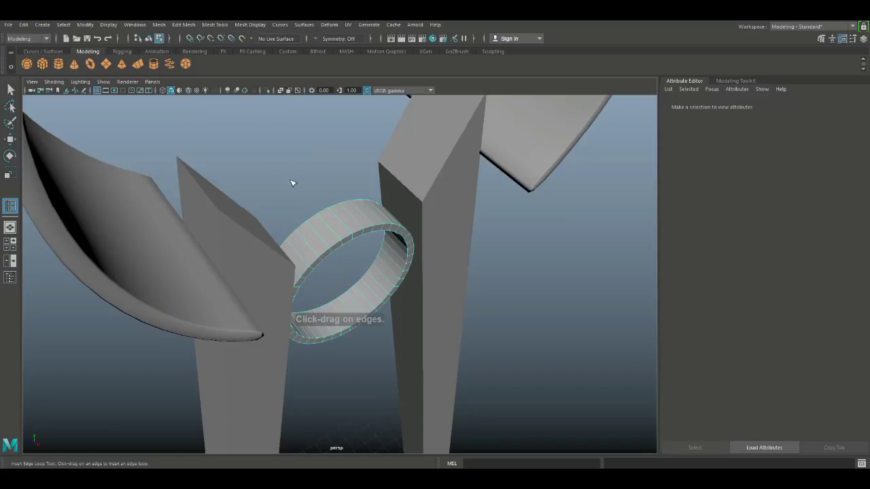
left_click(346, 228)
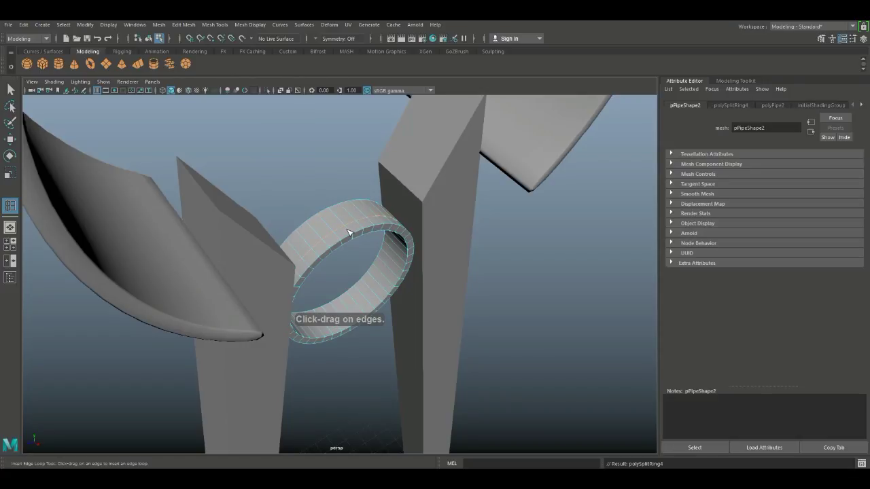
key("w")
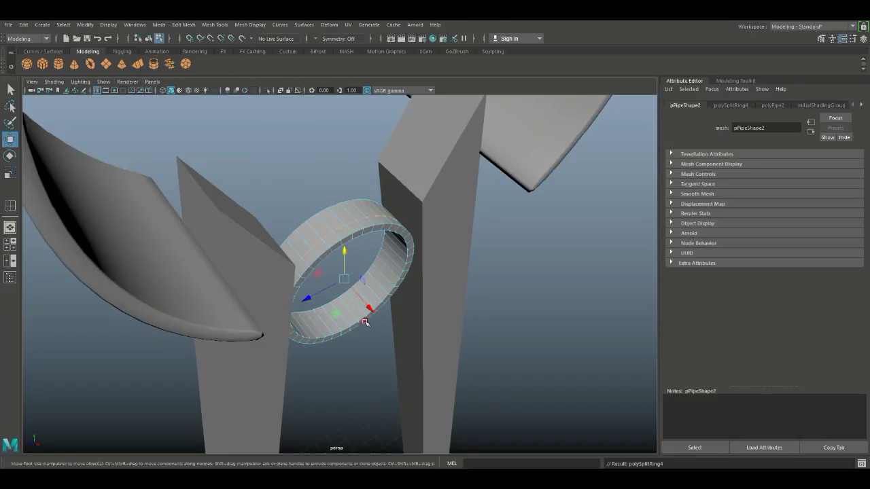
middle_click_drag(371, 311, 375, 316)
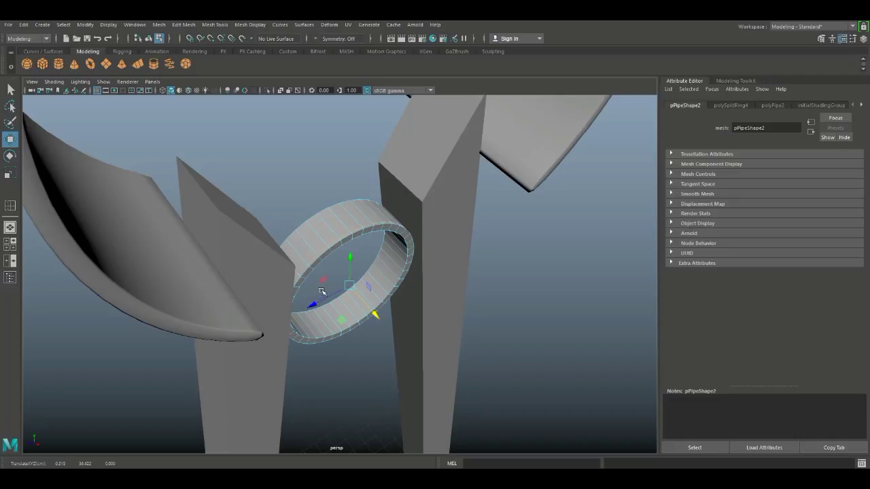
key("y")
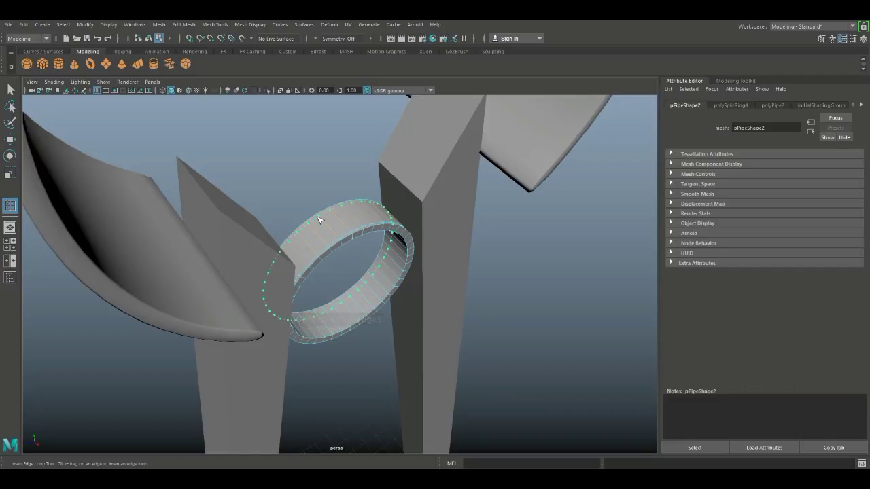
left_click(320, 219)
key("q")
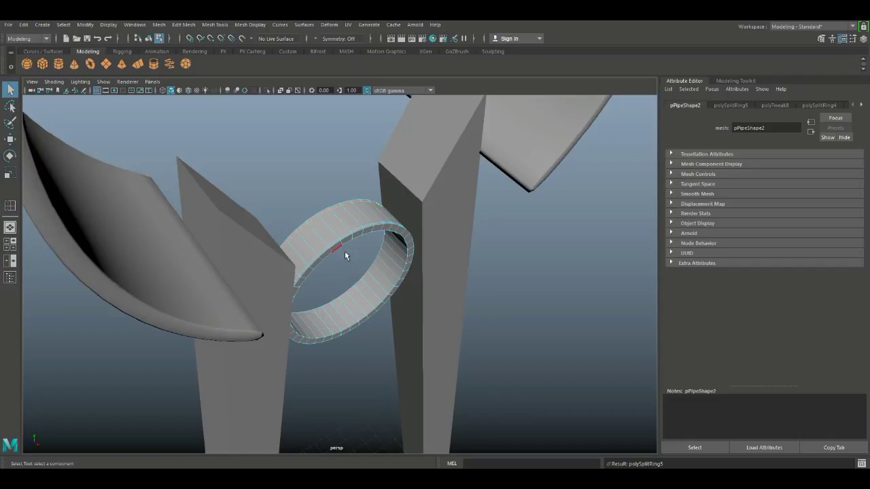
right_click_drag(343, 225, 371, 212)
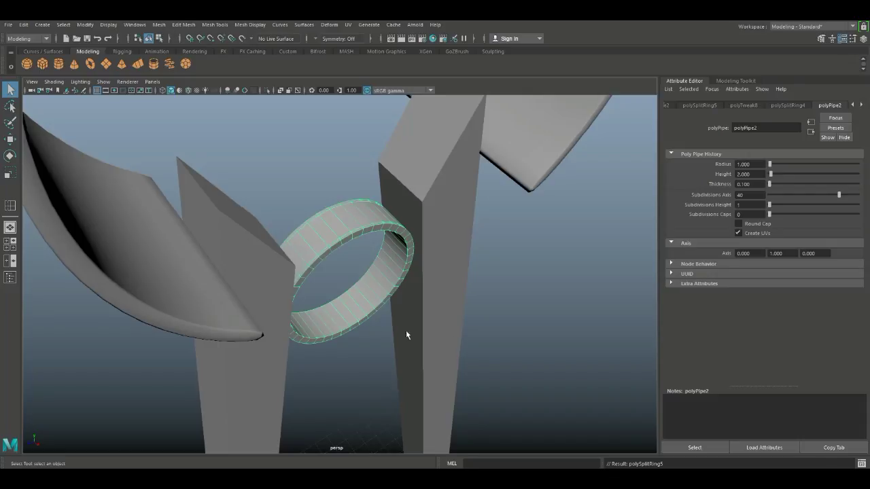
key("3")
left_click(511, 281)
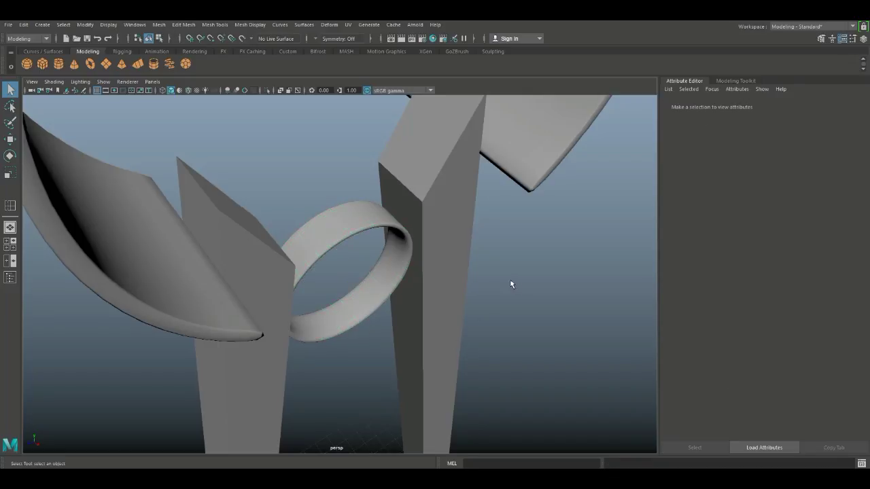
left_click(360, 234)
key("1")
mouse_move(447, 315)
left_mouse_down("alt")
mouse_move(456, 317)
mouse_move(424, 307)
mouse_move(433, 304)
left_mouse_up("alt")
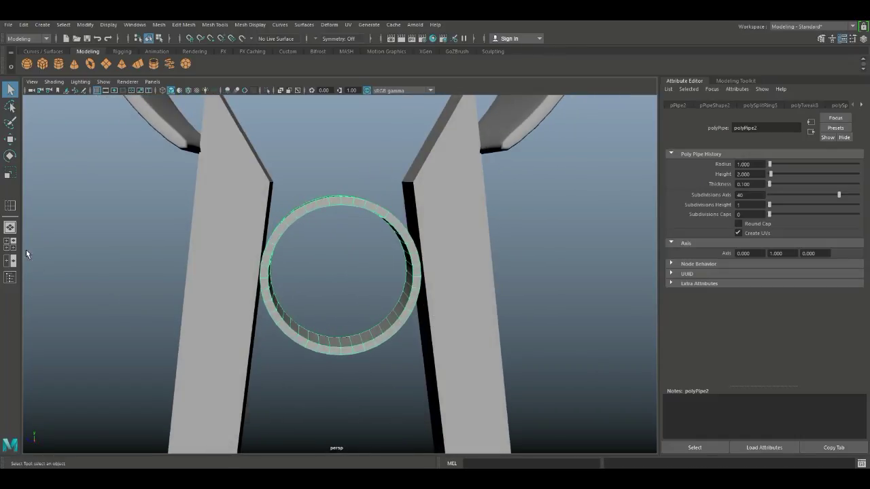
left_click(9, 243)
key("space")
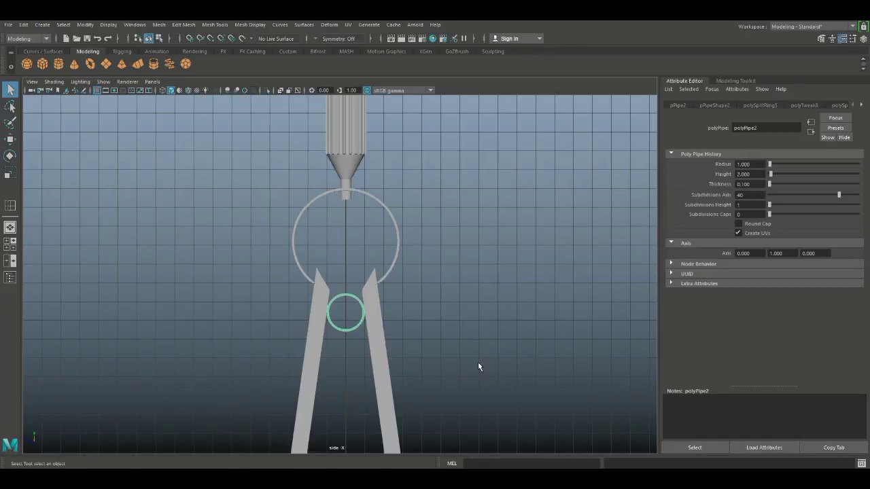
scroll(476, 363, "up", 5)
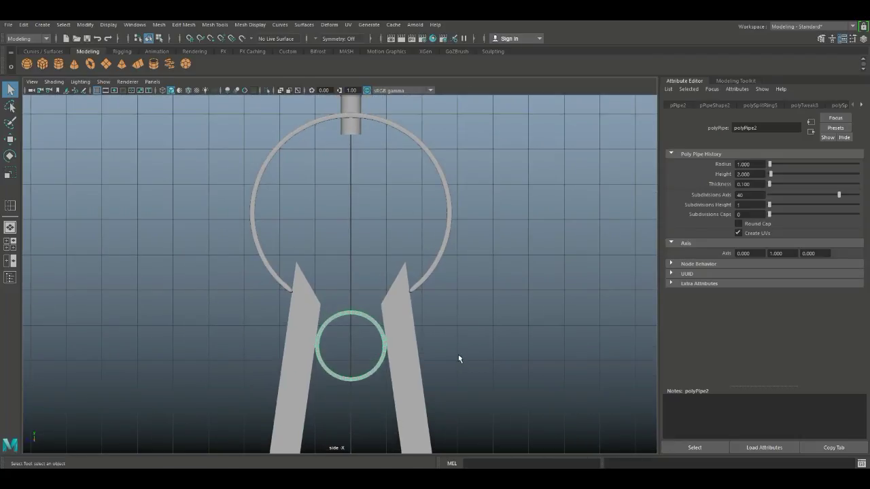
left_click(9, 245)
key("space")
scroll(482, 265, "down", 6)
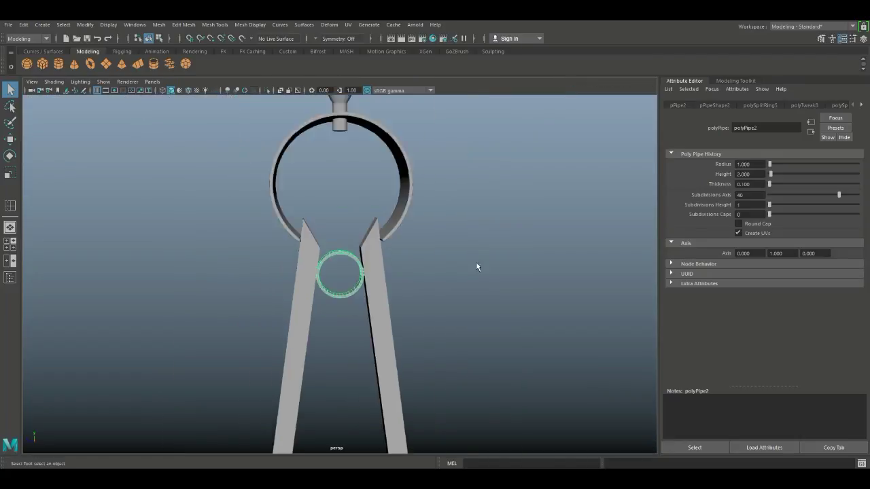
mouse_move(468, 327)
left_mouse_down("alt")
mouse_move(473, 252)
mouse_move(521, 283)
mouse_move(498, 284)
mouse_move(528, 292)
mouse_move(513, 312)
mouse_move(500, 310)
mouse_move(483, 328)
mouse_move(475, 315)
mouse_move(499, 312)
mouse_move(489, 305)
mouse_move(480, 318)
left_mouse_up("alt")
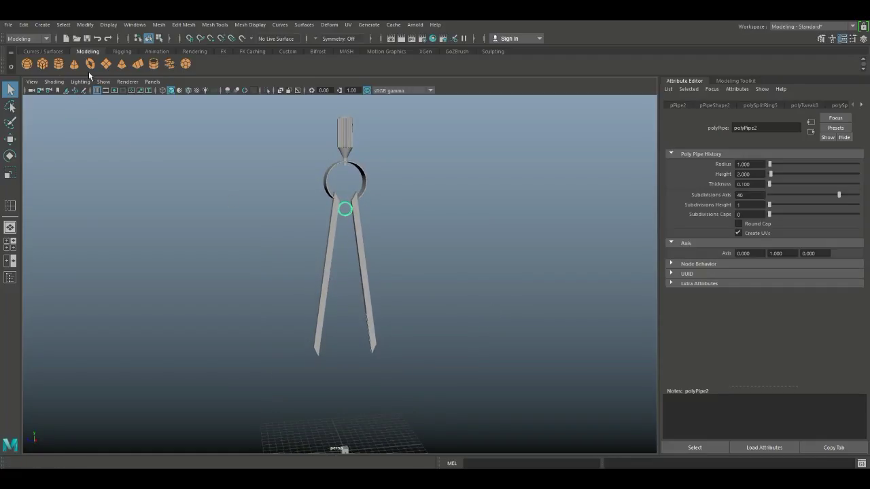
- Create a polygon cylinder, raise it between the legs and stretch it into a long horizontal rod
left_click(58, 65)
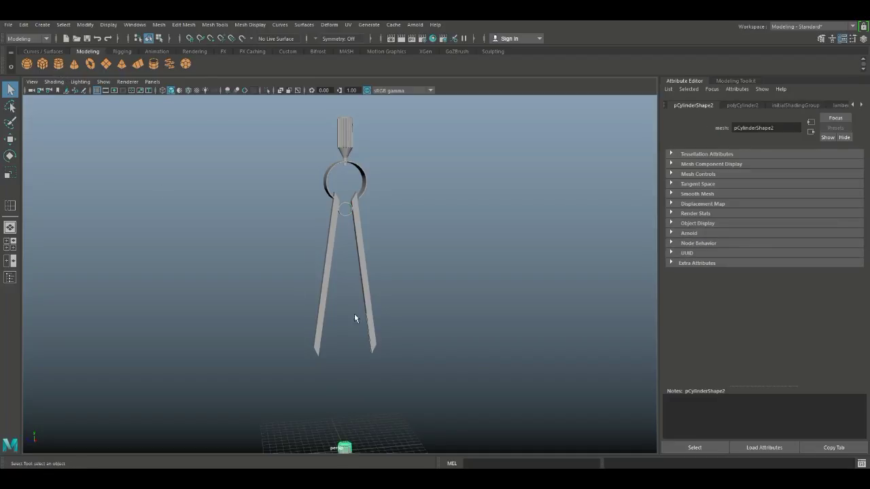
key("w")
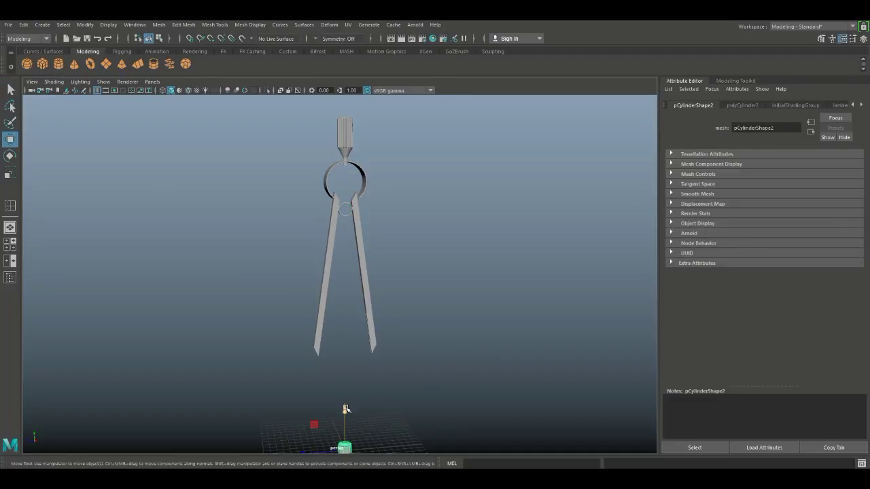
left_click_drag(346, 408, 382, 248)
key("e")
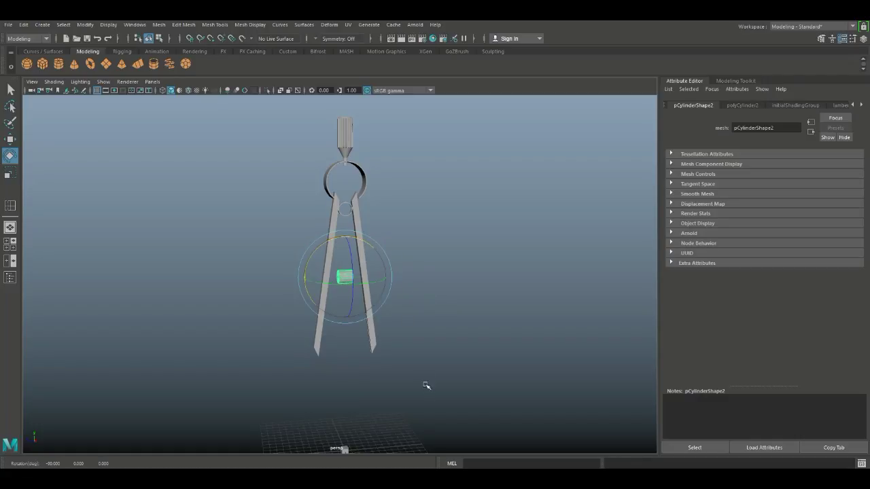
key("r")
left_click_drag(385, 284, 676, 291)
- Give the cylinder 40 axis subdivisions and a radius of 0.2
left_click(742, 106)
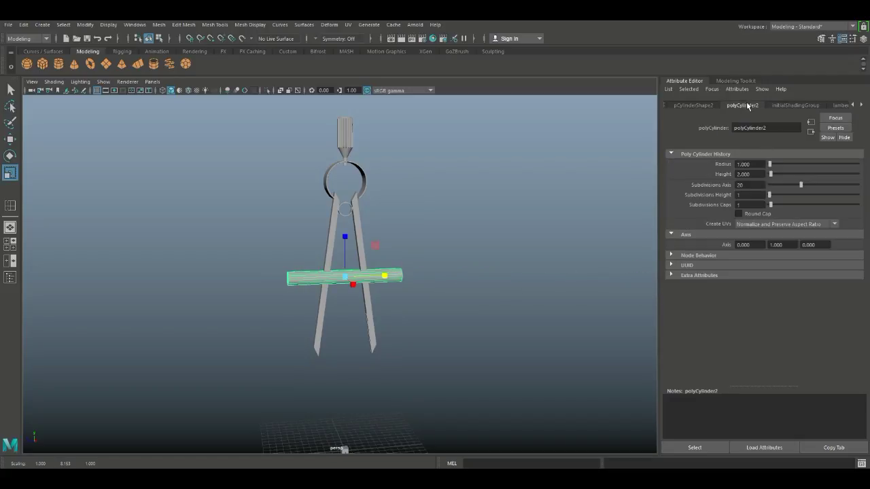
double_click(748, 185)
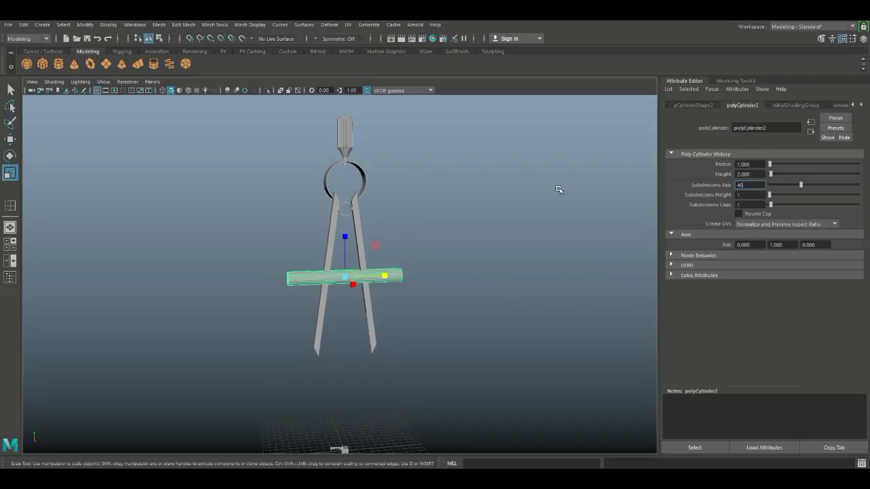
key("Return")
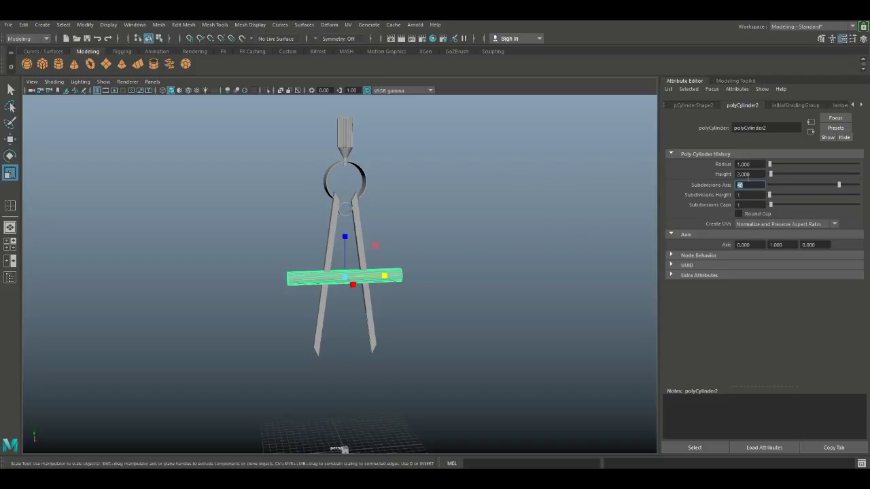
left_click(765, 165)
type("0.2")
key("Return")
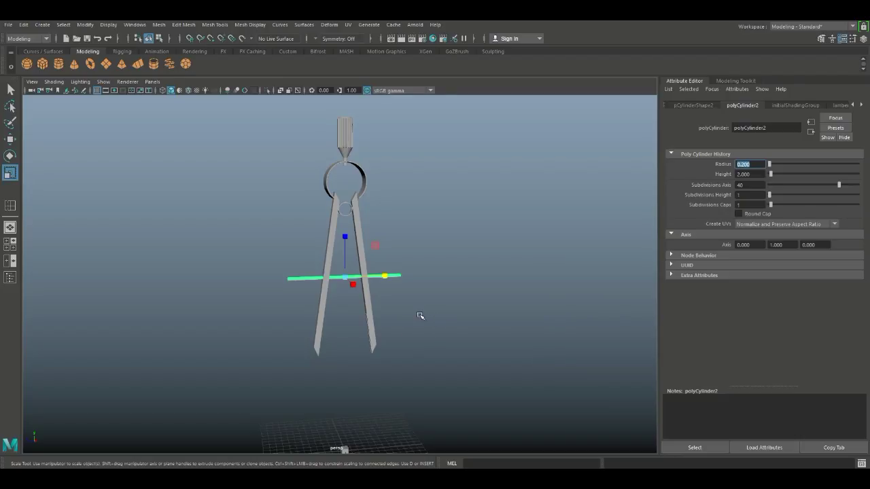
- Raise the rod higher up the legs and shorten it to just past them
left_click(419, 281)
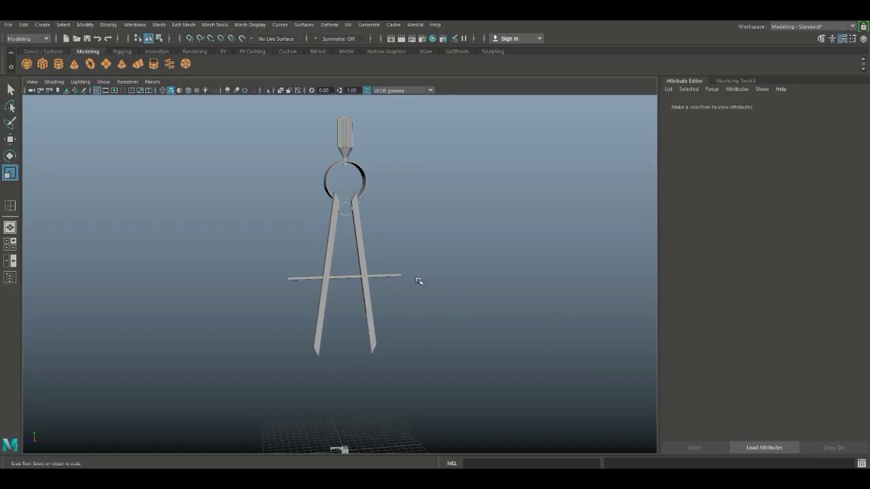
left_click(398, 276)
key("w")
mouse_move(345, 234)
left_mouse_down()
mouse_move(343, 219)
mouse_move(344, 227)
left_mouse_up()
scroll(442, 351, "up", 6)
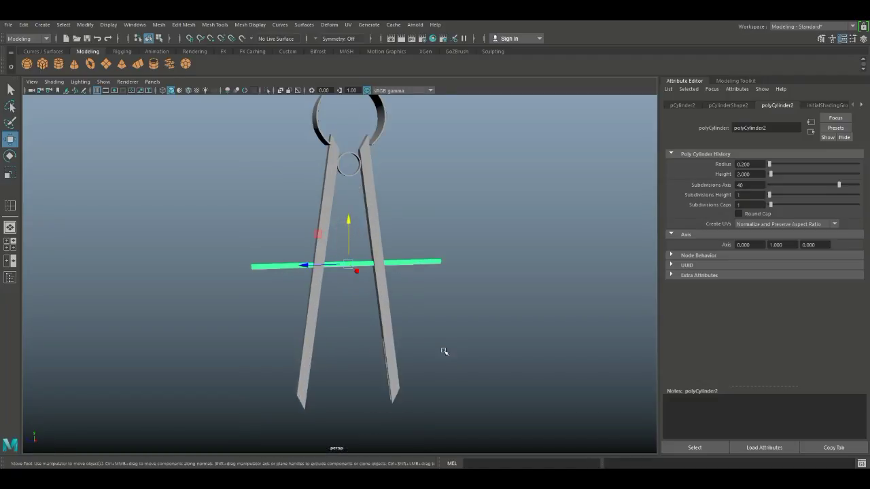
key("r")
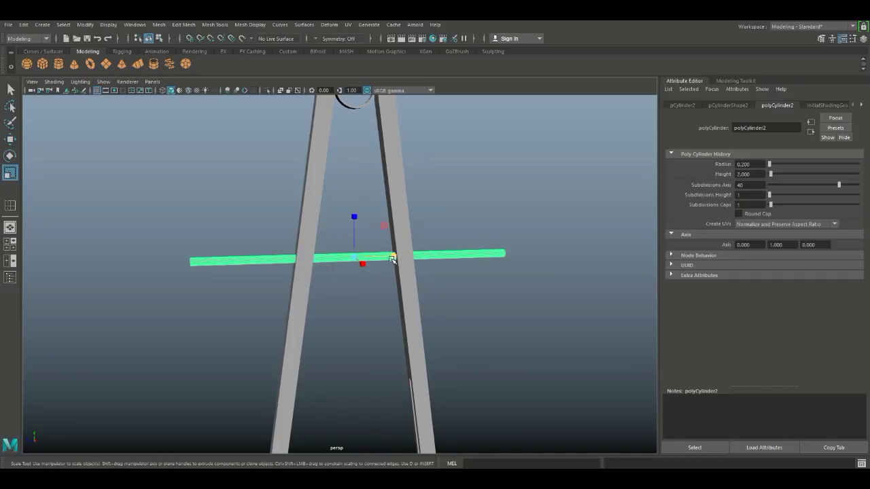
left_click_drag(392, 256, 379, 261)
left_click(481, 291)
scroll(476, 303, "down", 5)
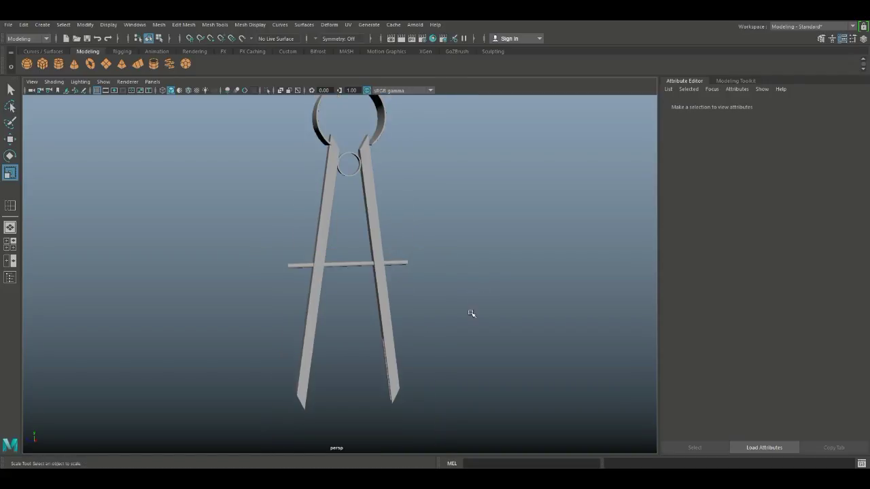
mouse_move(446, 331)
left_mouse_down("alt")
mouse_move(537, 317)
mouse_move(555, 351)
mouse_move(462, 322)
mouse_move(470, 339)
mouse_move(458, 330)
mouse_move(464, 379)
mouse_move(494, 380)
mouse_move(492, 372)
left_mouse_up("alt")
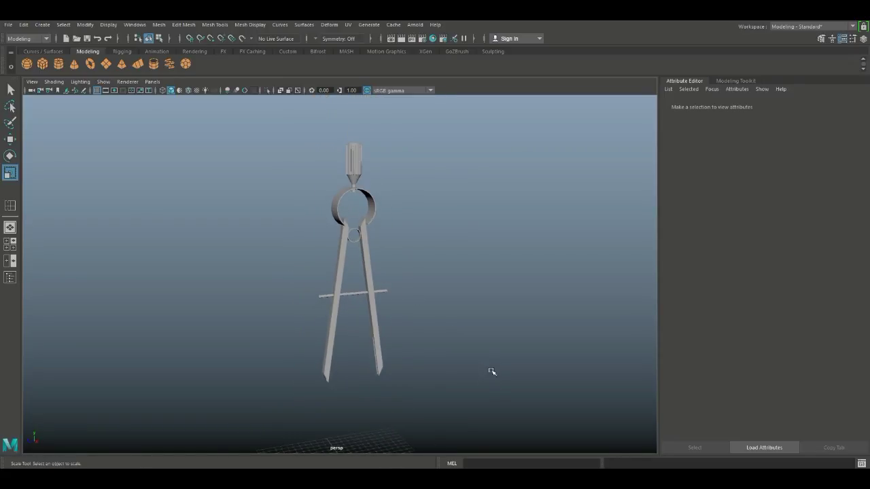
- Combine the compass legs, ring and head into one mesh, pPipe3, and hide it
left_click_drag(297, 128, 430, 252)
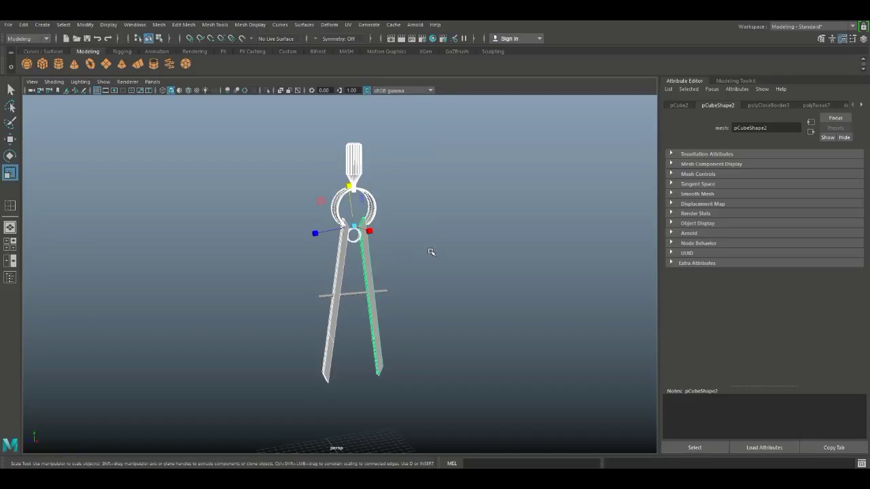
left_click(160, 26)
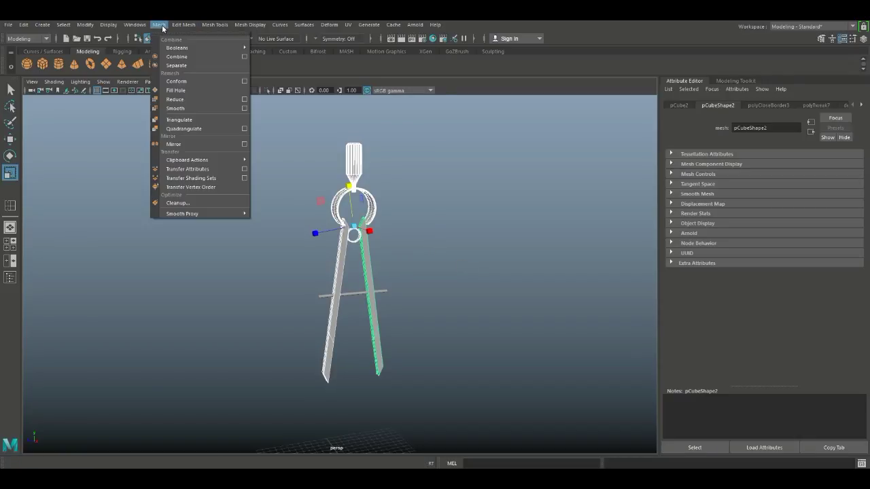
left_click(196, 57)
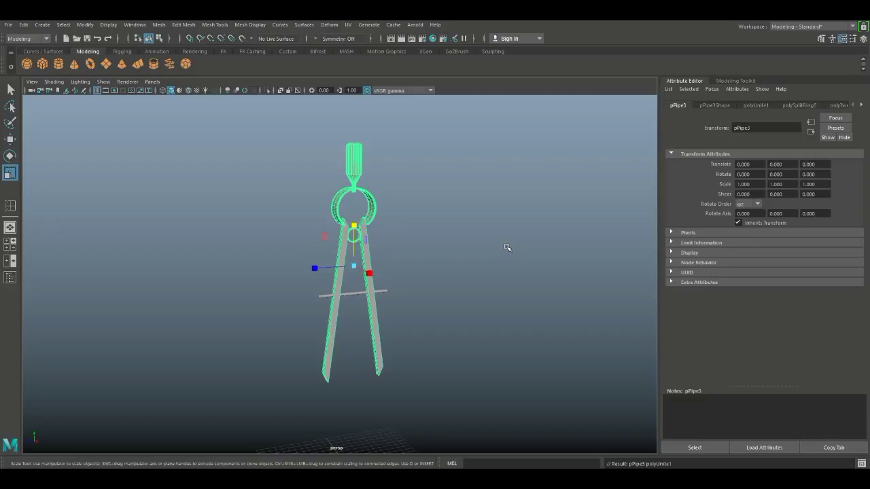
key("ctrl+h")
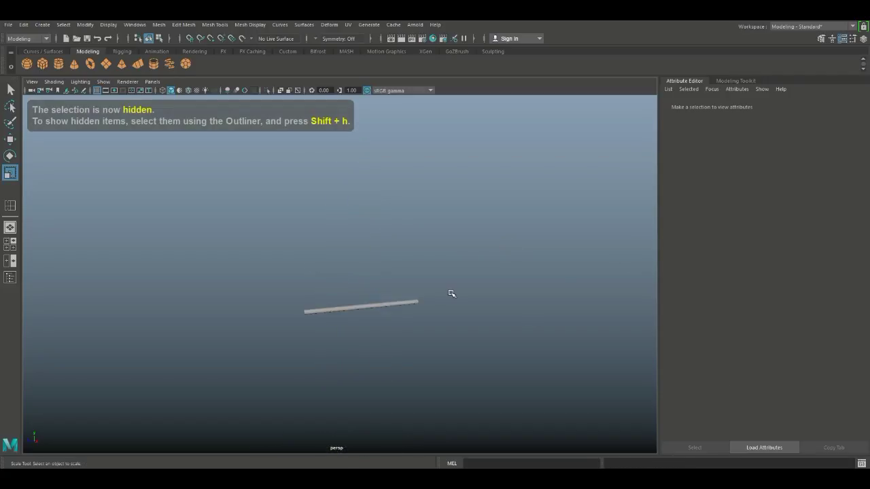
- Create a polygon helix and lift it to the rod's height at Y 28.365
scroll(448, 289, "up", 2)
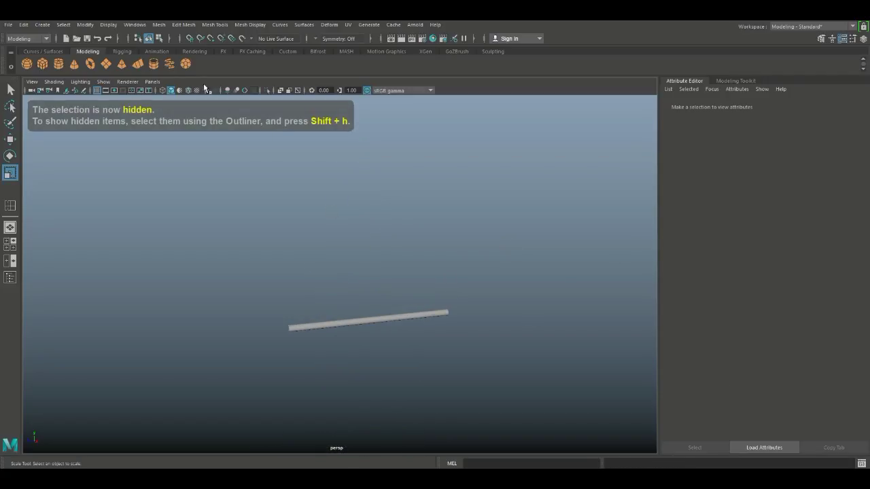
left_click(41, 25)
mouse_move(99, 58)
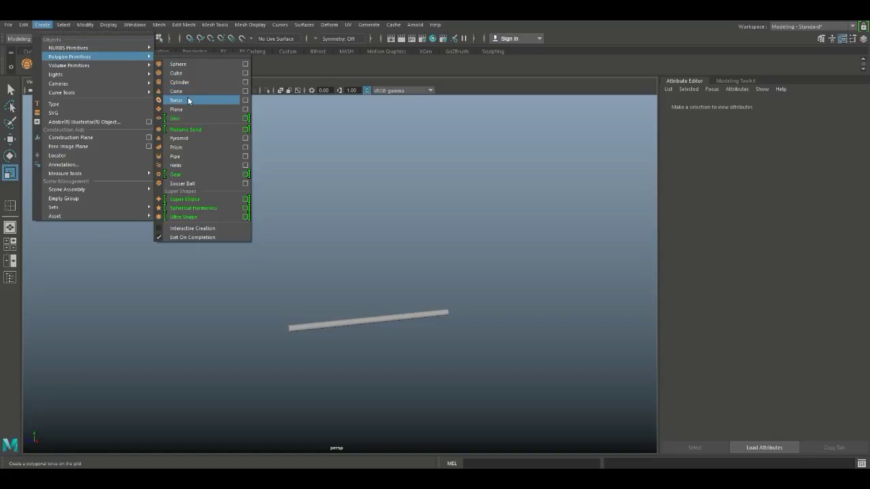
left_click(195, 164)
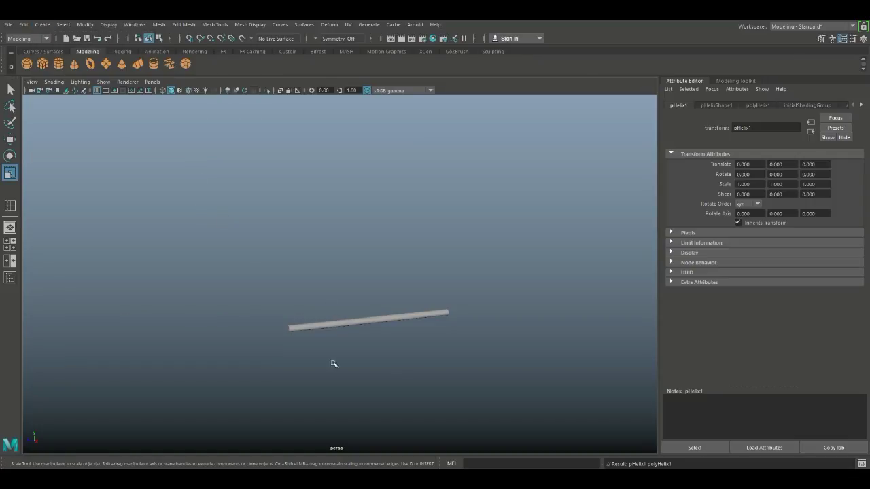
key("w")
scroll(379, 359, "down", 3)
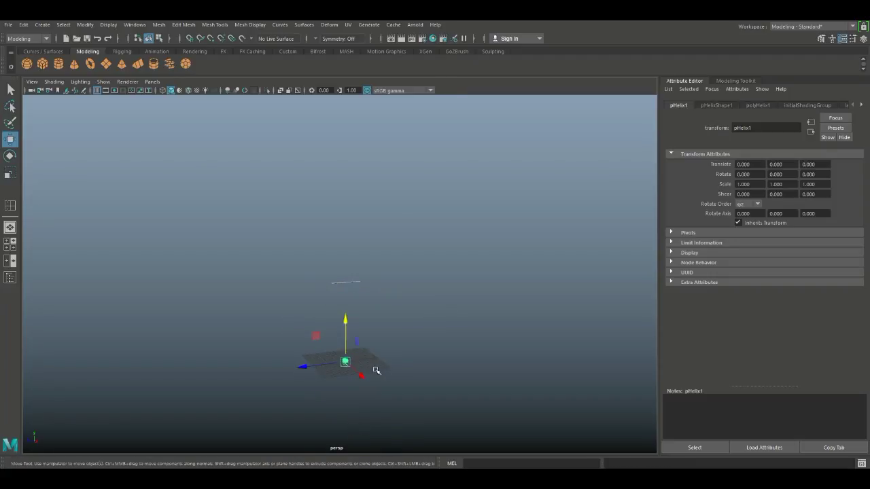
left_click_drag(345, 327, 345, 242)
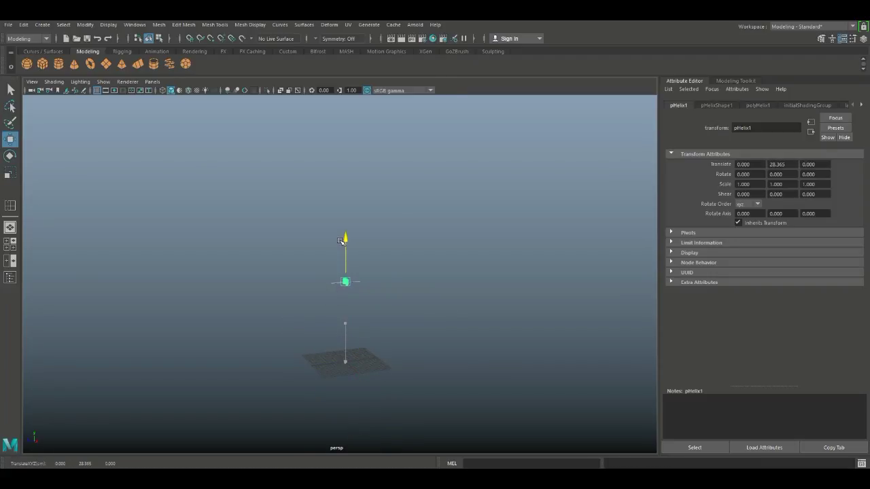
key("f")
- Rotate the helix 90° on X and bring up its polyHelix1 construction settings
key("e")
scroll(346, 299, "down", 4)
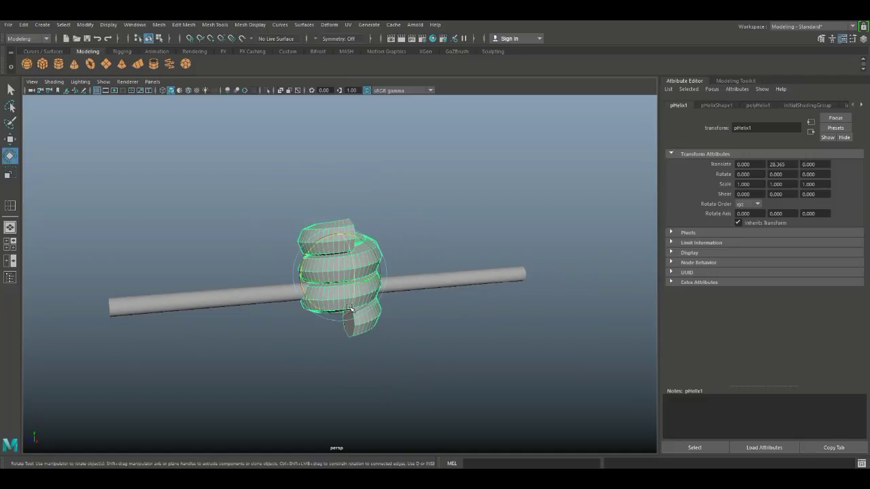
left_click_drag(345, 309, 295, 311)
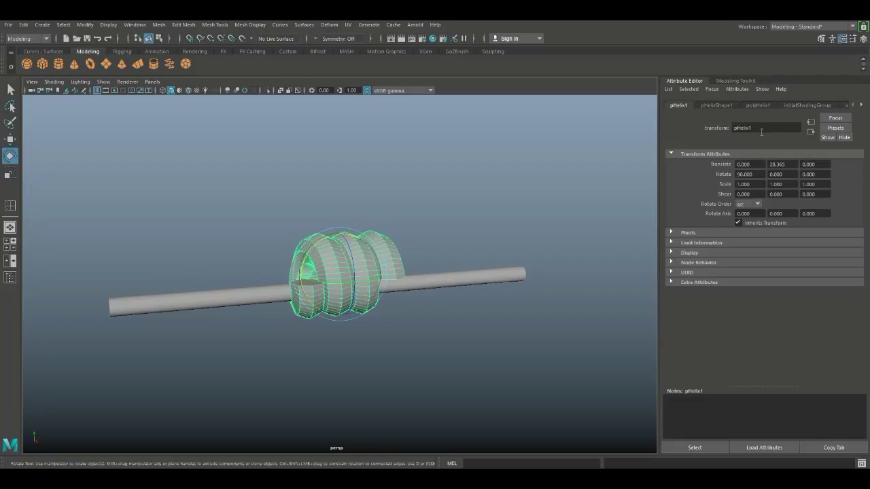
left_click(759, 105)
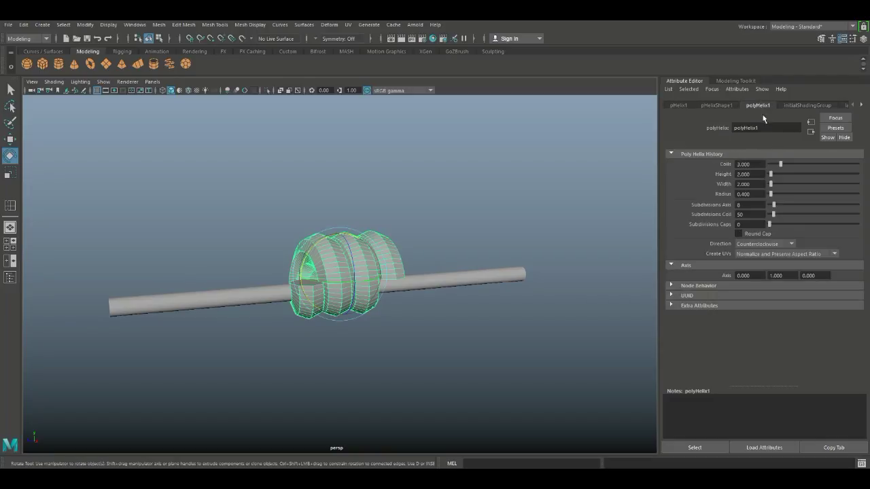
- Set the helix Radius to 0.05, after trying 0.1 and 0.02
left_click(760, 194)
key("Return")
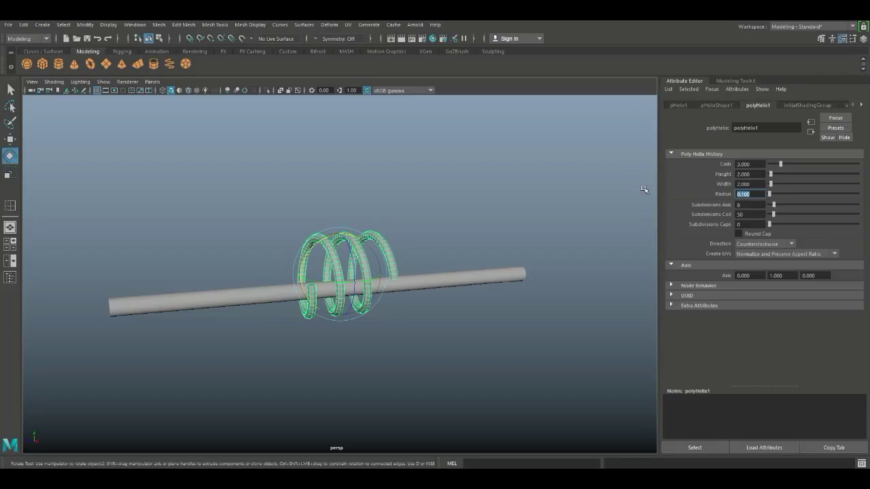
type("0.02")
key("Return")
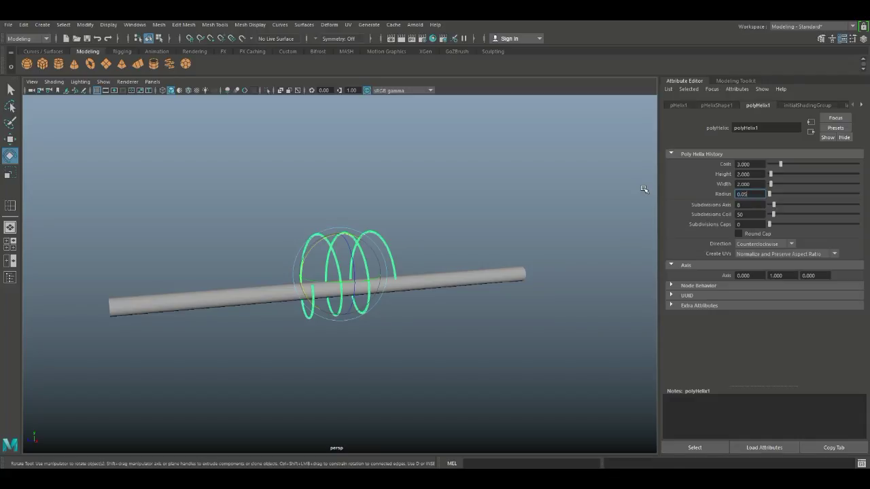
key("Return")
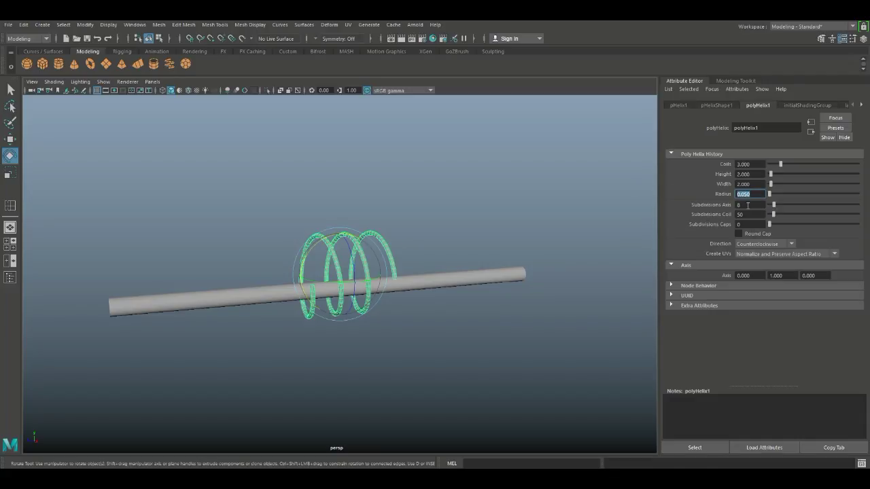
- Set the helix to 60 coils and stretch its height to 10.318
left_click(761, 164)
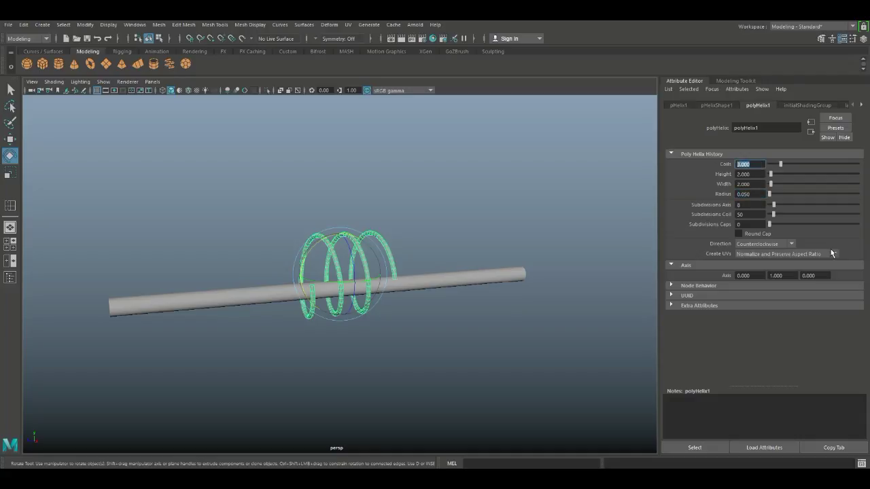
type("60")
key("Return")
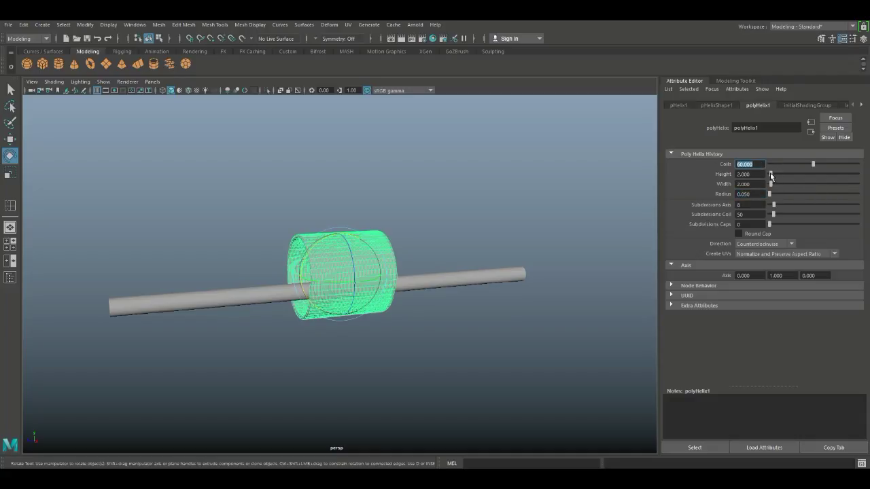
left_click_drag(770, 175, 779, 181)
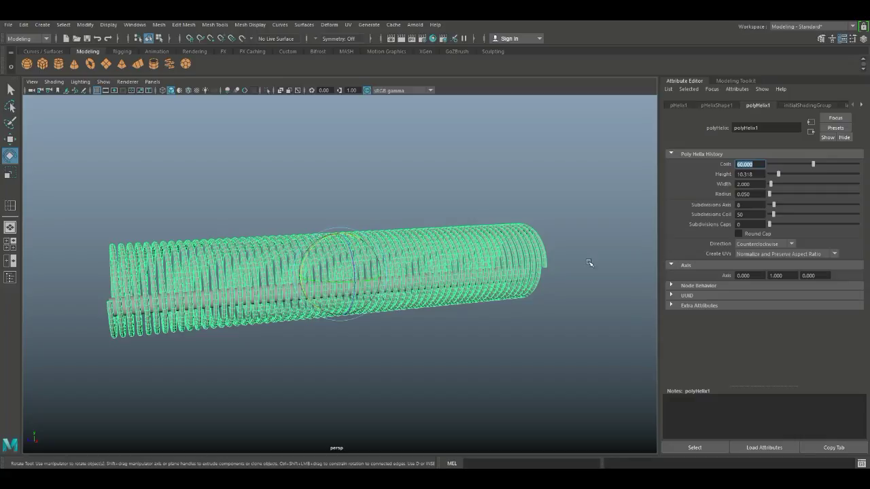
left_click_drag(392, 298, 419, 286, "alt")
left_click(10, 243)
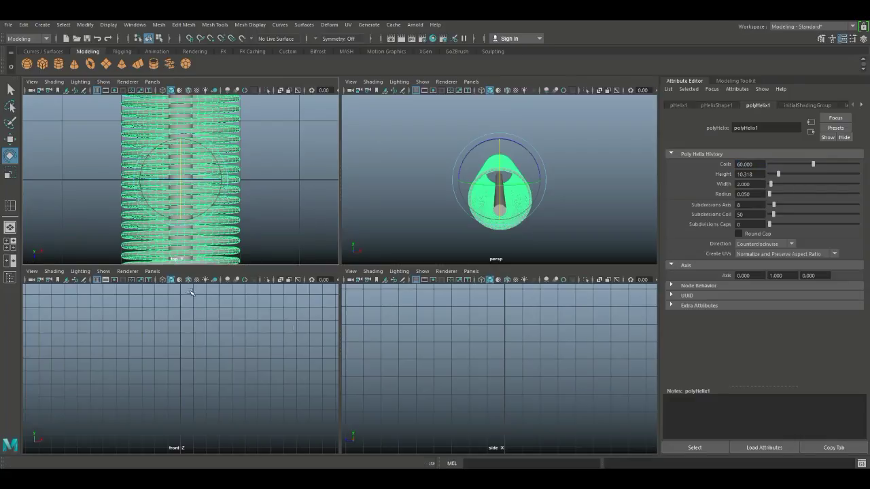
- In the front view, point-snap the helix centre onto the rod's centre
key("space")
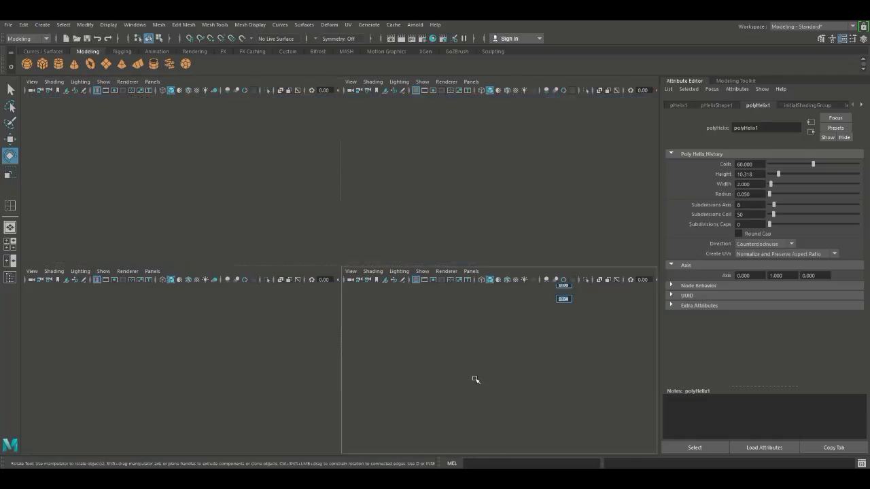
scroll(483, 376, "down", 4)
left_click(9, 243)
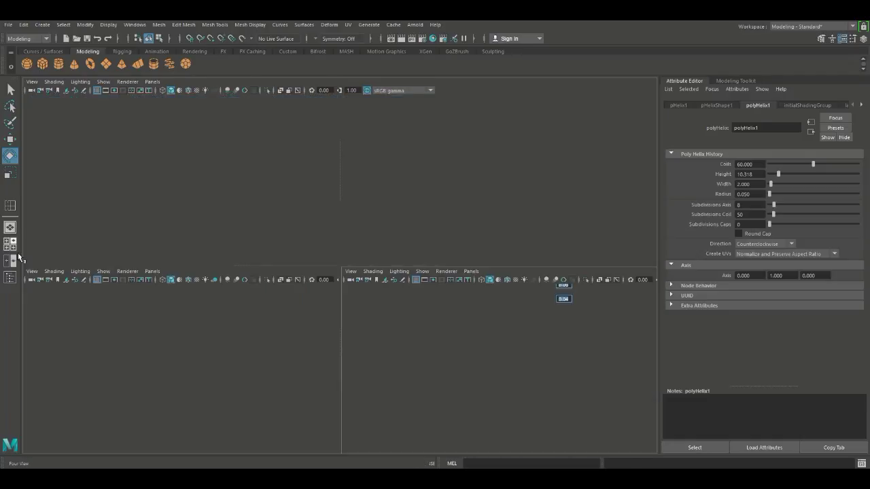
key("space")
key("space")
key("f")
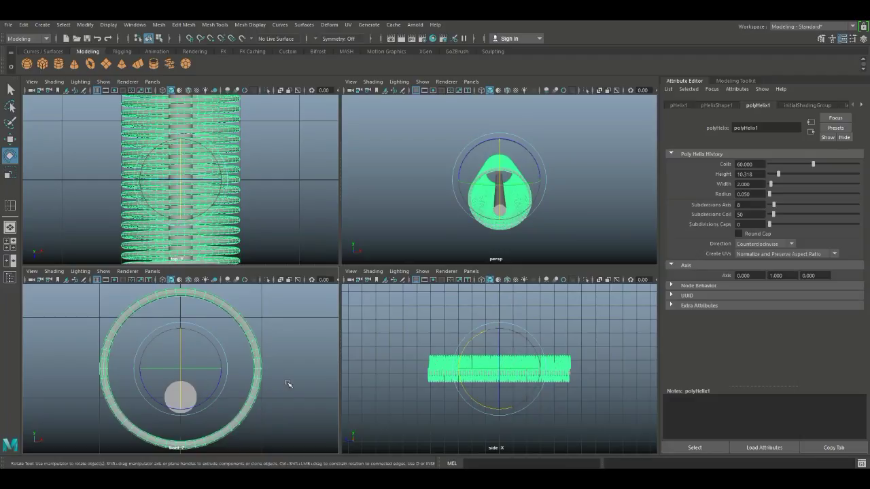
key("space")
middle_click_drag(433, 364, 478, 320, "alt")
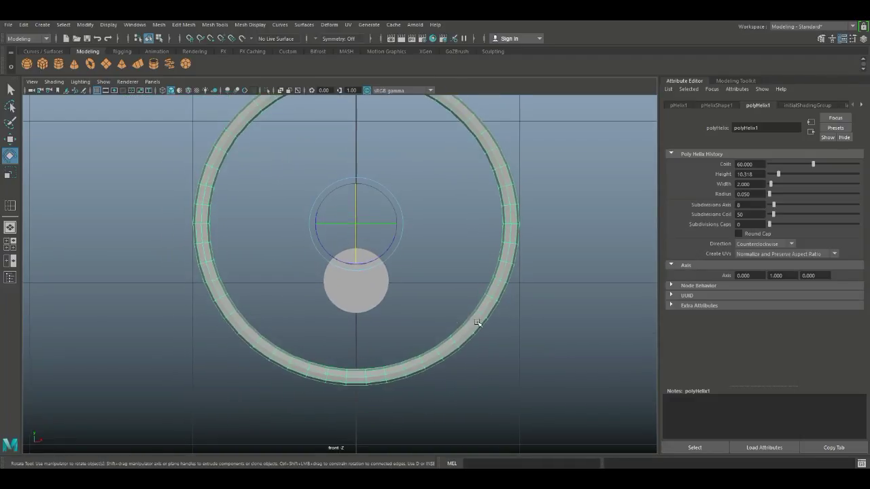
left_click(373, 298)
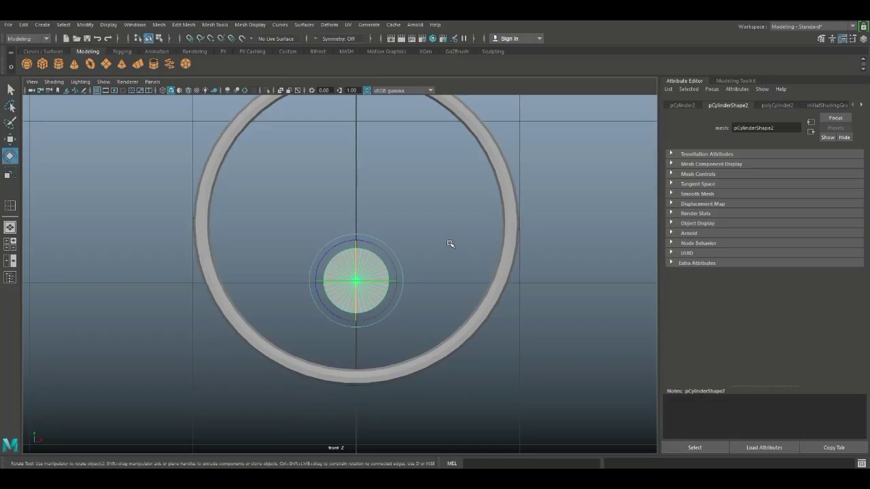
left_click(503, 237)
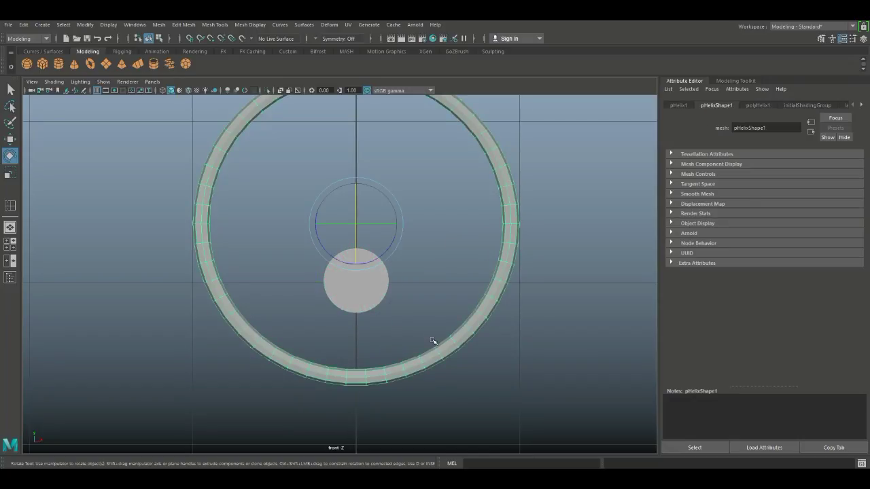
key("w")
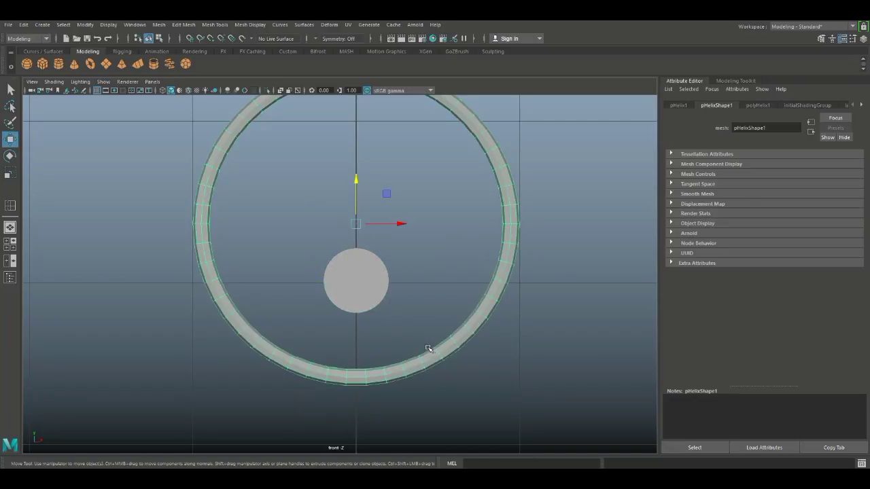
key("v")
left_click_drag(356, 224, 356, 281)
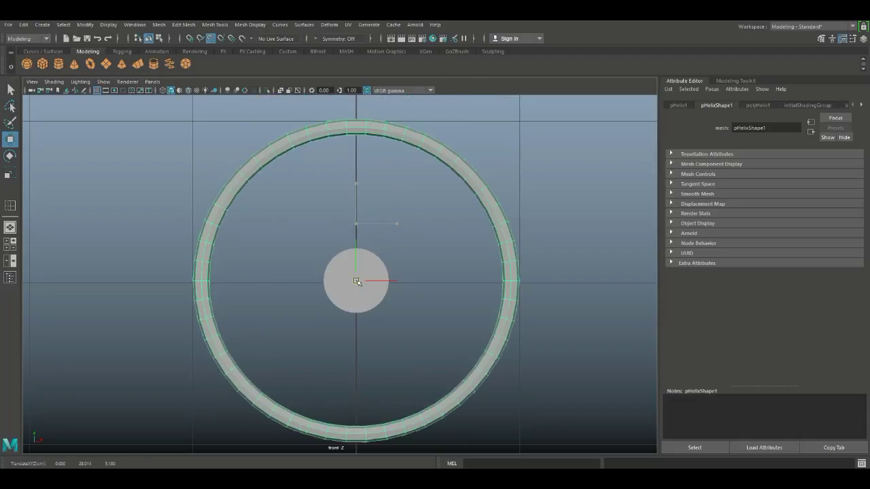
- Scale the helix down uniformly to about 0.217 so it hugs the rod
scroll(370, 315, "up", 4)
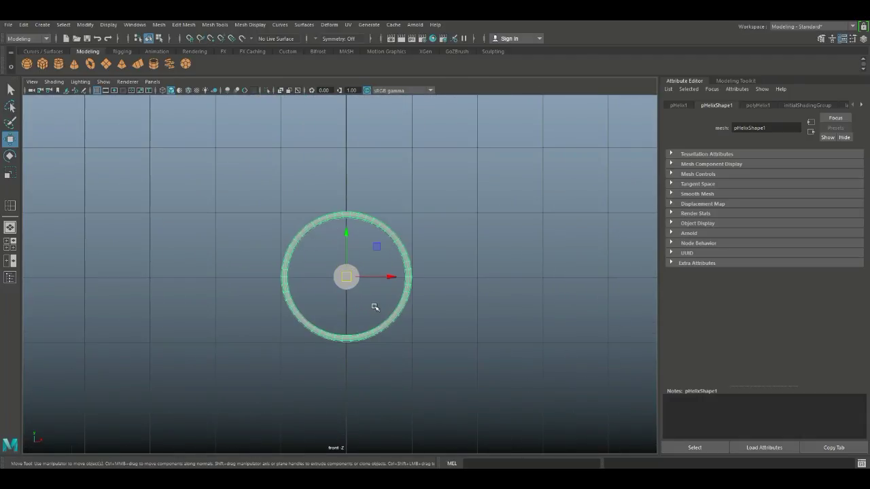
key("r")
left_click_drag(346, 277, 72, 346)
key("f")
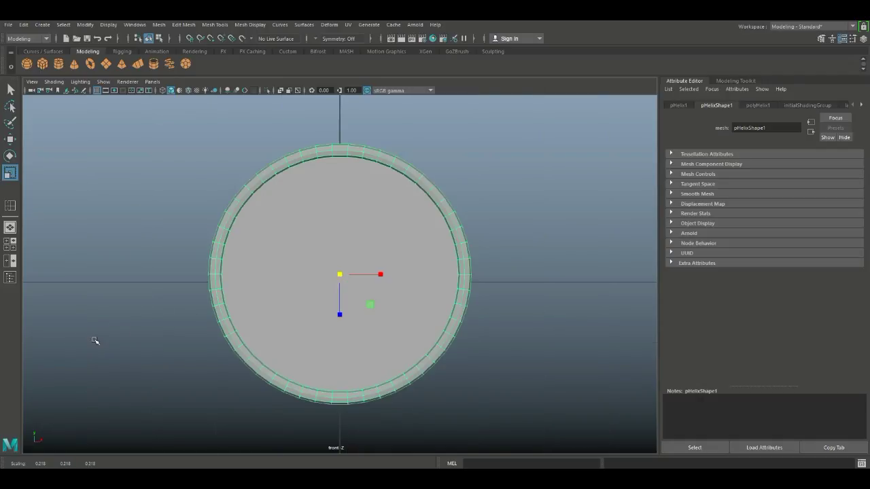
key("4")
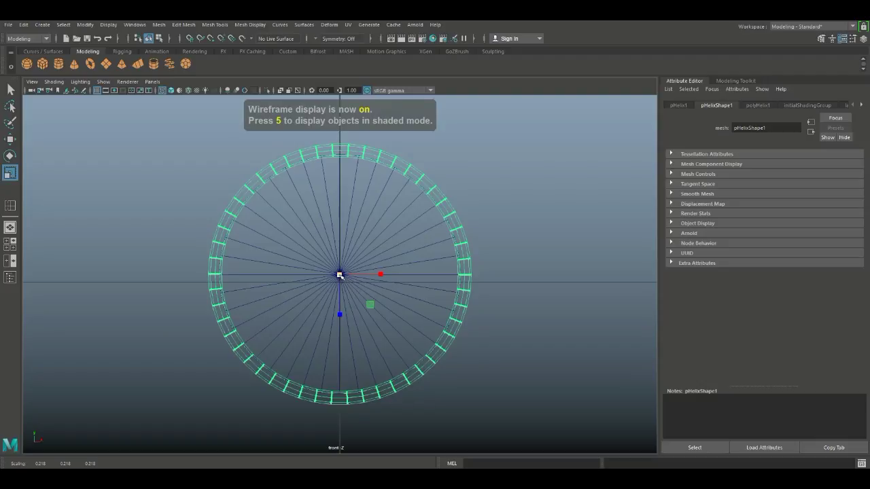
left_click_drag(340, 273, 336, 274)
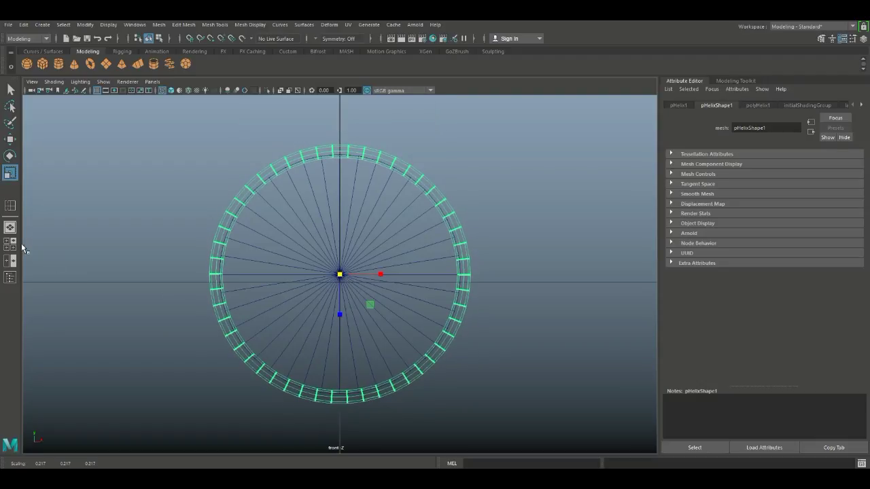
left_click(11, 242)
key("space")
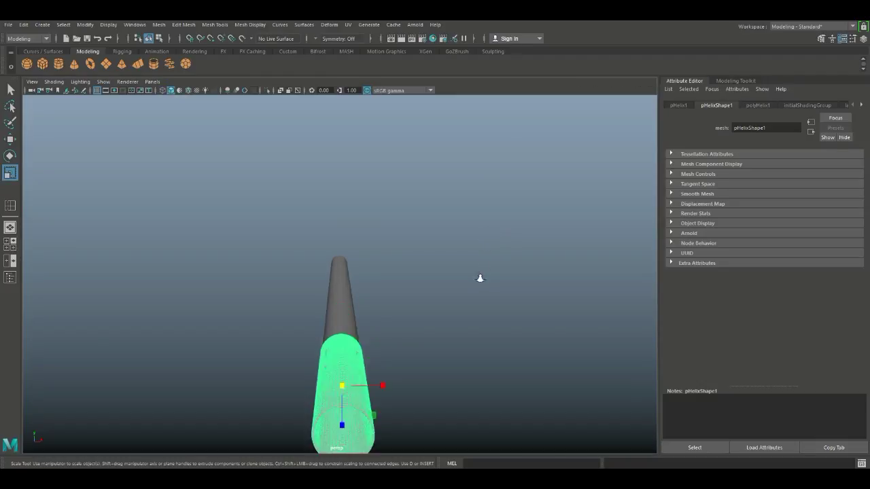
- Lengthen the helix Height to about 34.5, undoing an accidental width change
left_click_drag(479, 278, 412, 338, "alt")
left_click(342, 371)
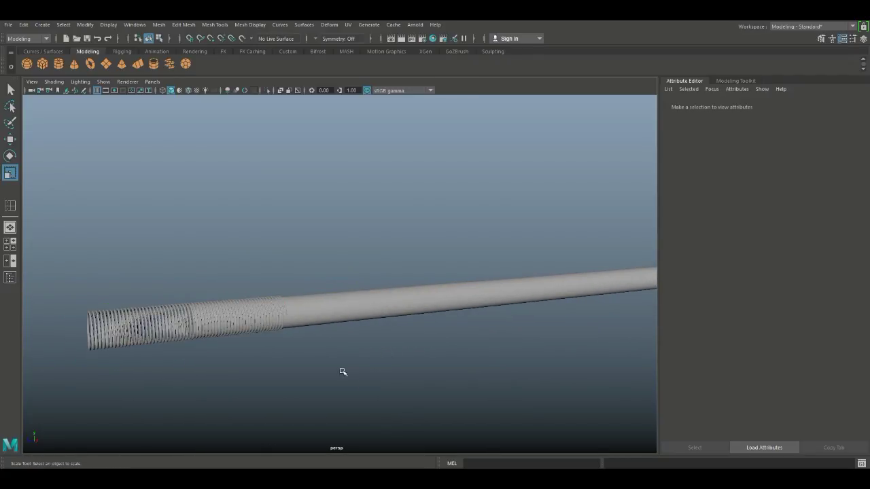
right_click_drag(342, 371, 417, 337, "alt")
left_click(215, 308)
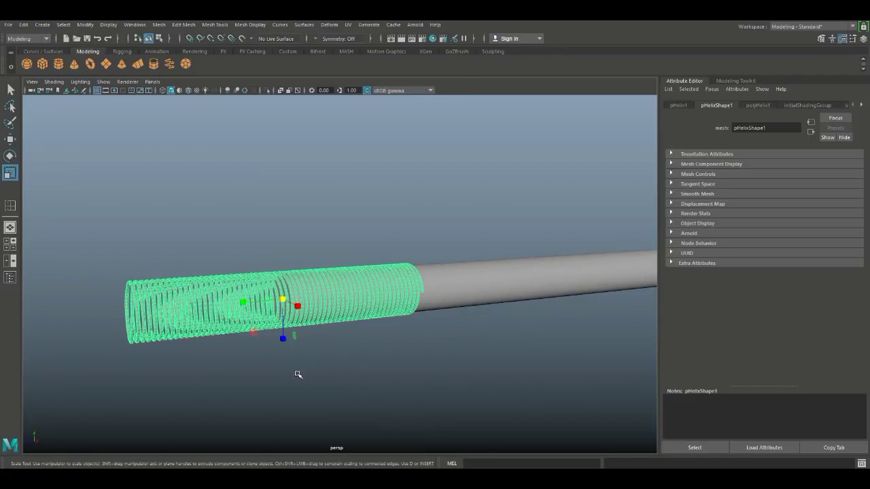
left_click_drag(297, 374, 287, 378, "alt")
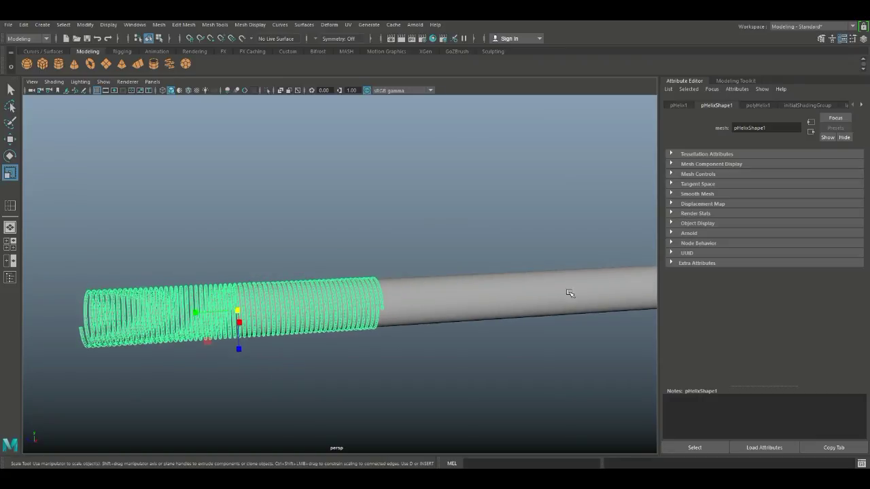
left_click(758, 106)
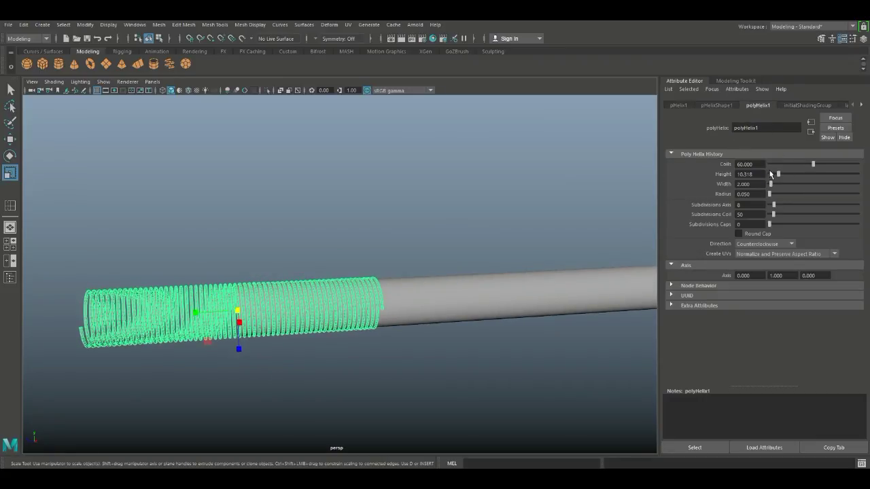
left_click_drag(771, 185, 770, 185)
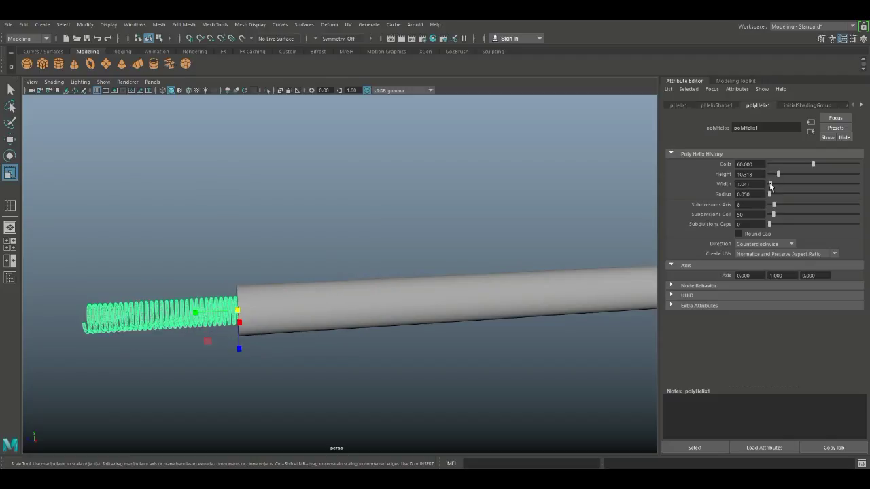
key("ctrl+z")
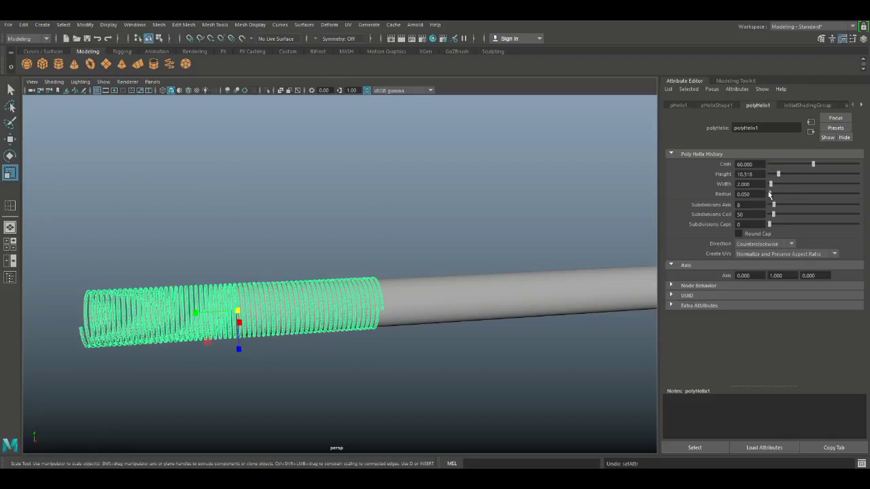
left_click_drag(776, 173, 784, 175)
scroll(514, 253, "down", 3)
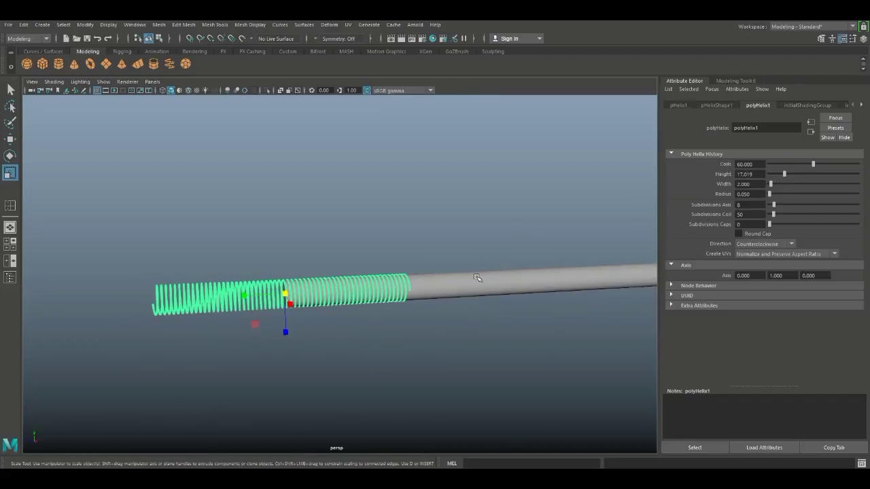
middle_click_drag(470, 301, 472, 291, "alt")
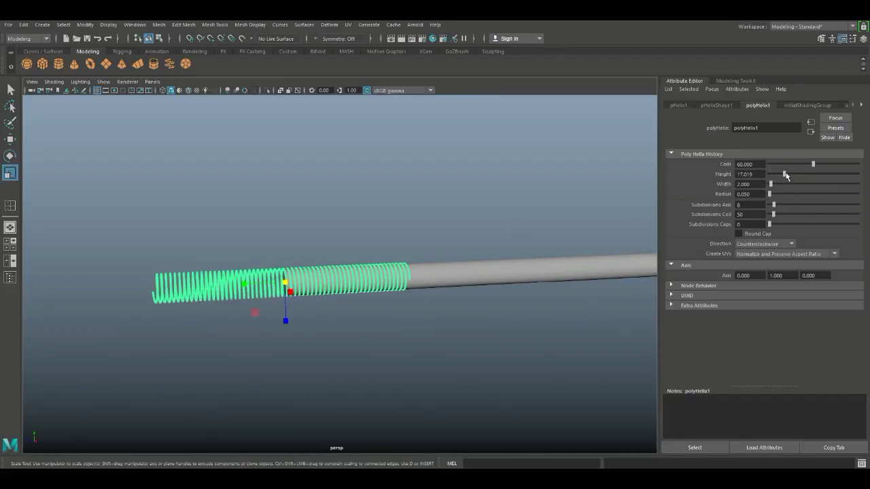
left_click_drag(786, 174, 800, 176)
- Slide the helix along the rod, set 80 coils, and stretch it across the whole rod
left_click_drag(488, 255, 466, 334, "alt")
key("w")
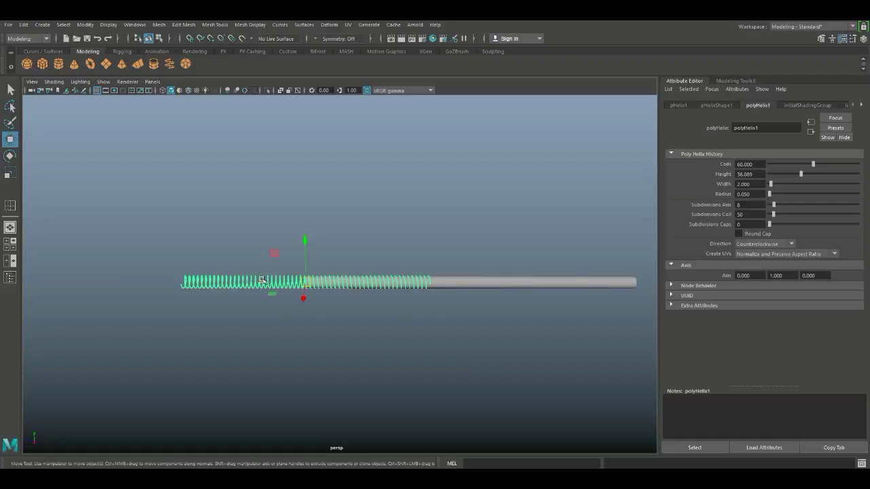
left_click_drag(263, 280, 429, 328)
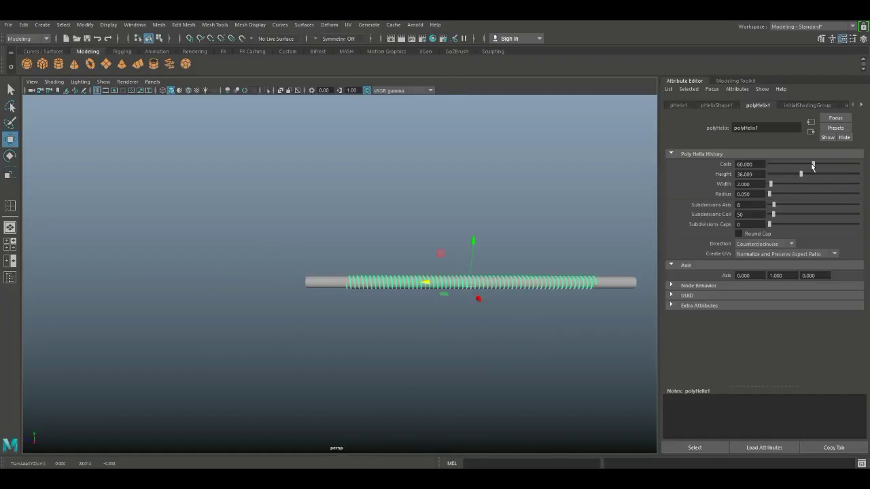
left_click(748, 164)
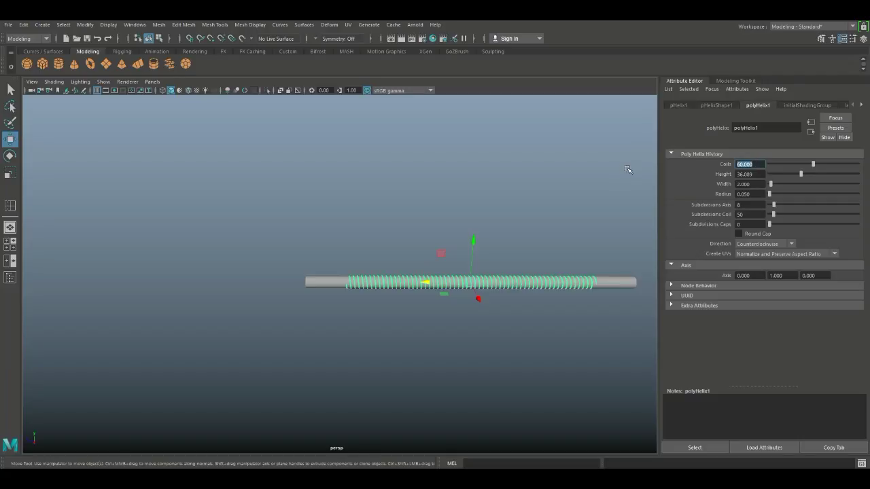
key("Return")
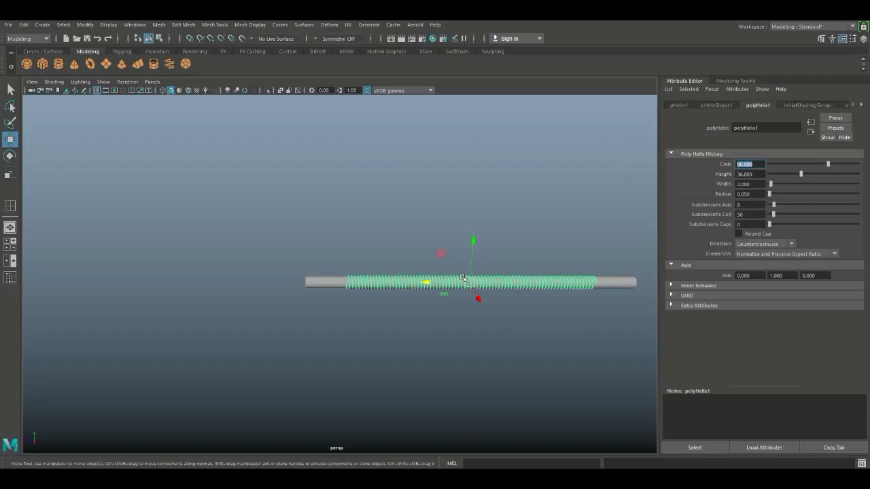
left_click(515, 262)
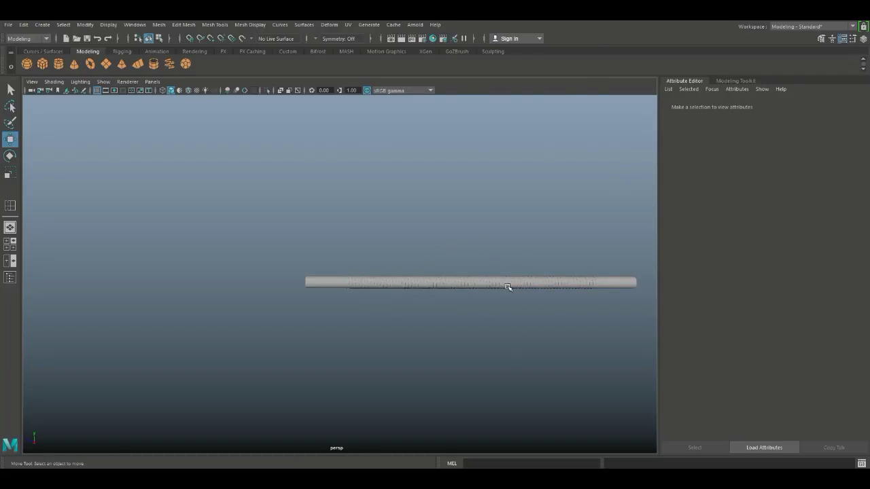
left_click(509, 286)
key("r")
mouse_move(431, 283)
left_mouse_down()
mouse_move(415, 284)
mouse_move(416, 291)
left_mouse_up()
left_click(10, 243)
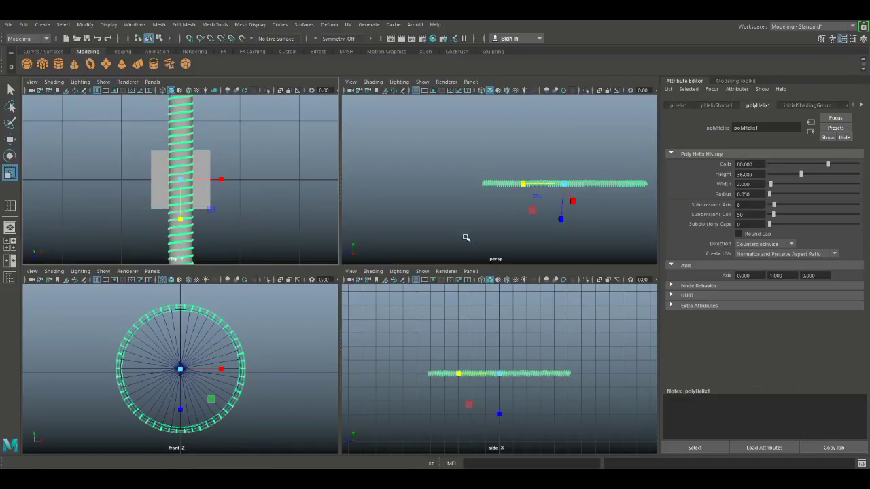
key("space")
- Raise the helix to 140 coils for a tight thread along the rod
left_click(292, 259)
scroll(296, 296, "up", 2)
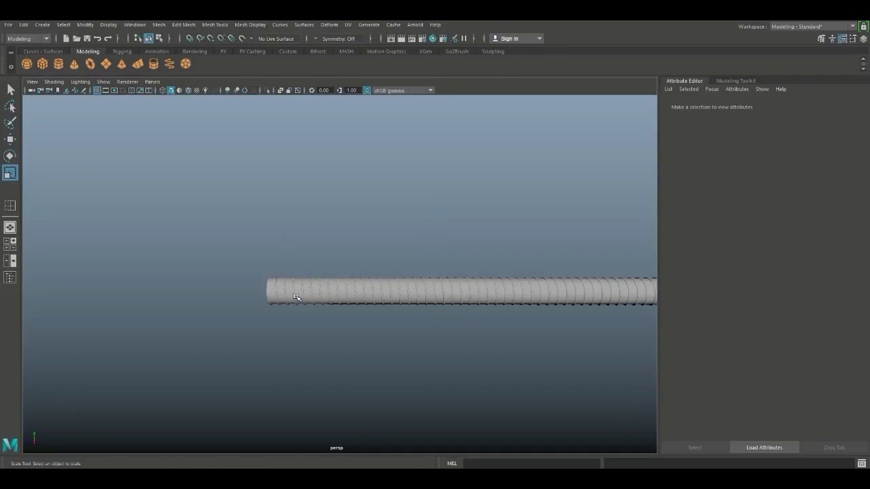
scroll(296, 297, "up", 2)
mouse_move(301, 305)
left_mouse_down("alt")
mouse_move(335, 330)
mouse_move(368, 328)
mouse_move(301, 315)
left_mouse_up("alt")
left_click_drag(381, 361, 262, 348, "alt")
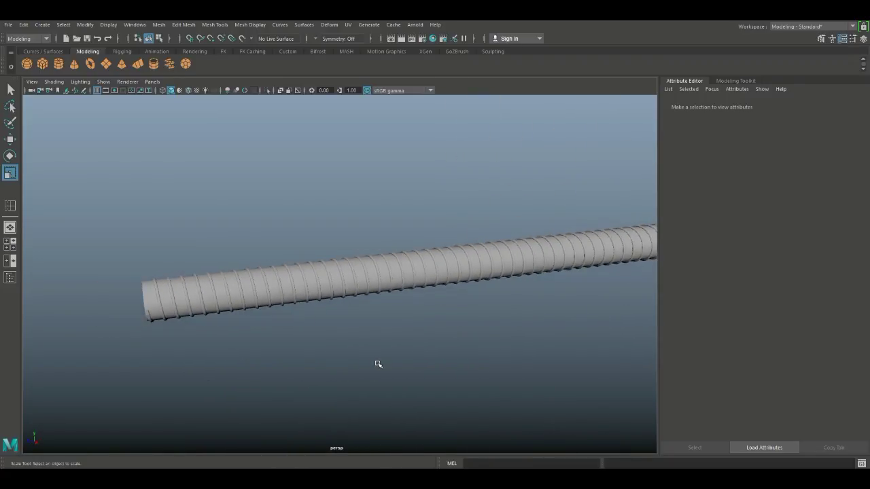
middle_click_drag(379, 364, 347, 357, "alt")
left_click(252, 276)
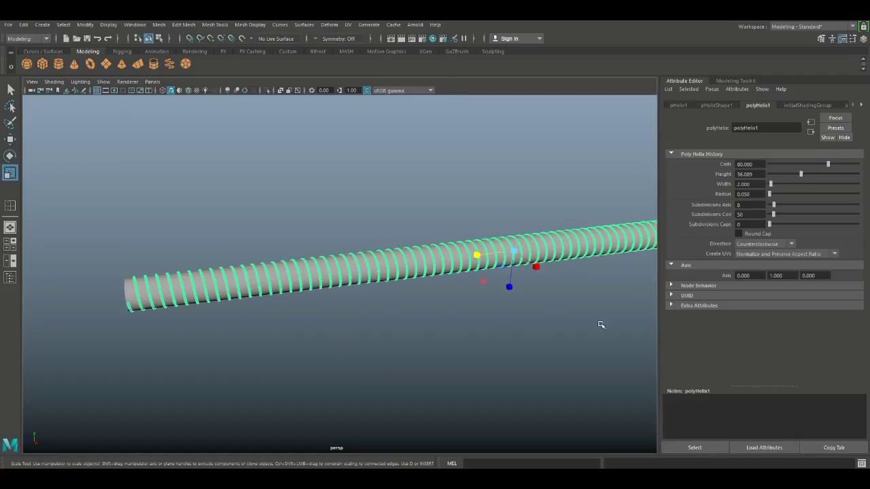
left_click(759, 164)
type("140")
key("Return")
scroll(518, 219, "down", 5)
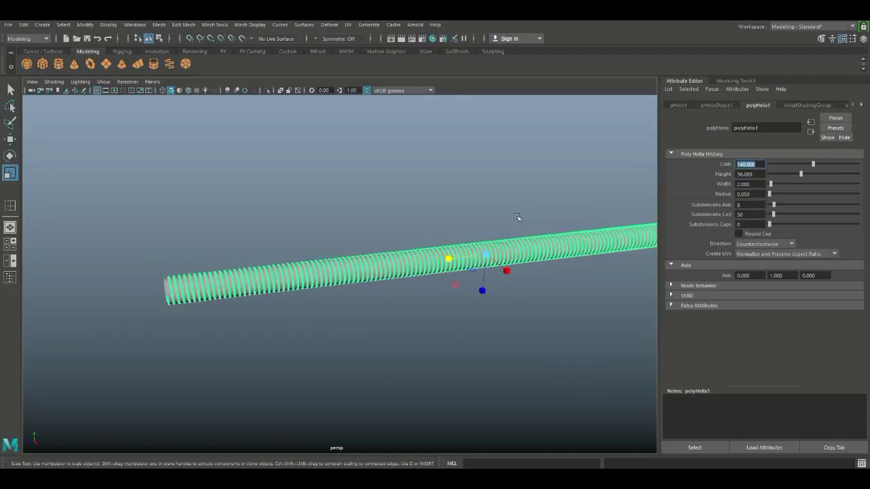
mouse_move(463, 349)
left_mouse_down("alt")
mouse_move(426, 333)
mouse_move(451, 345)
left_mouse_up("alt")
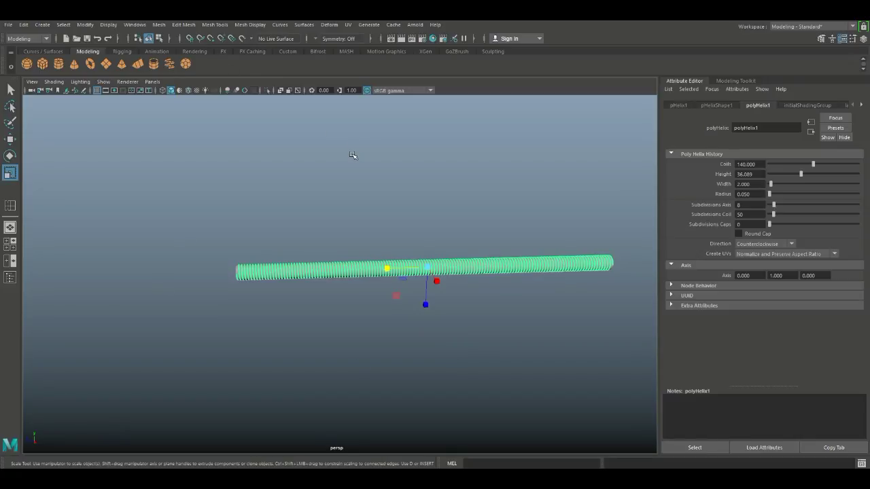
- Show all hidden objects so the compass body reappears, then frame everything in view
left_click(110, 25)
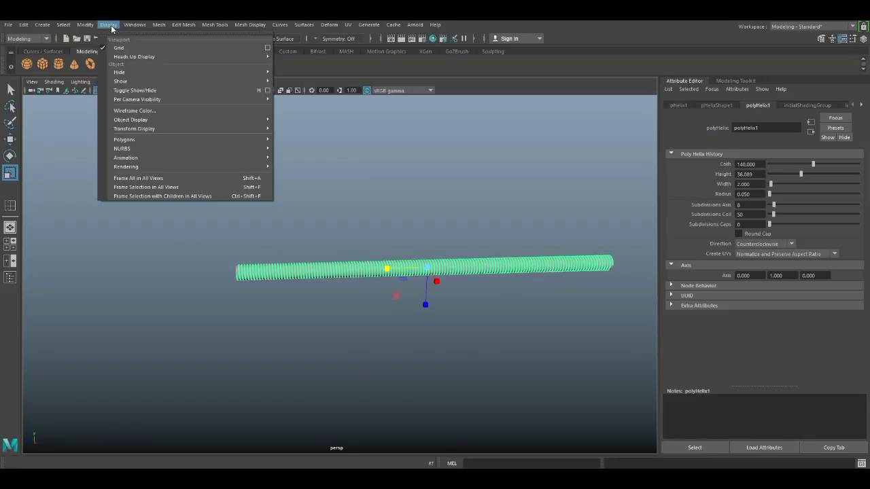
mouse_move(165, 80)
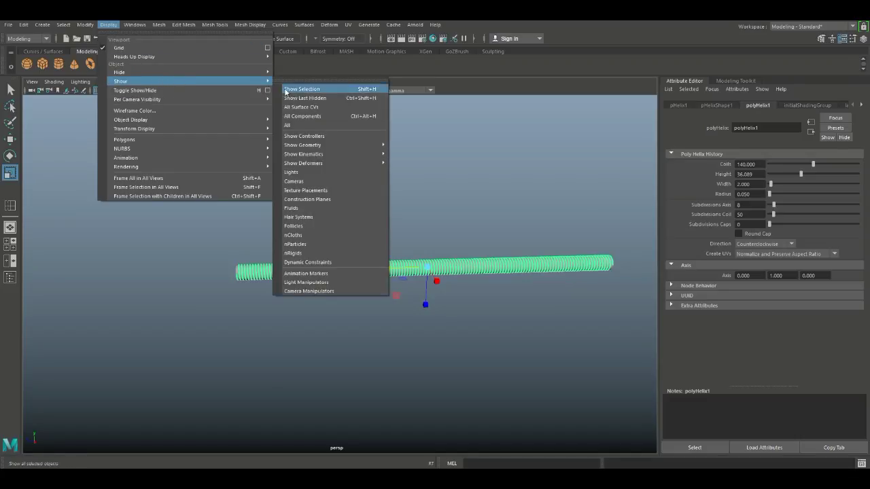
left_click(299, 125)
key("a")
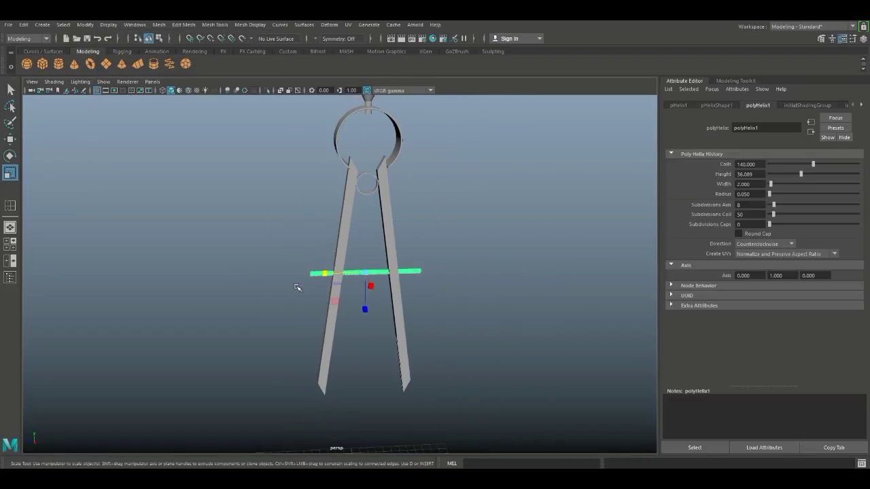
left_click_drag(353, 315, 397, 305, "alt")
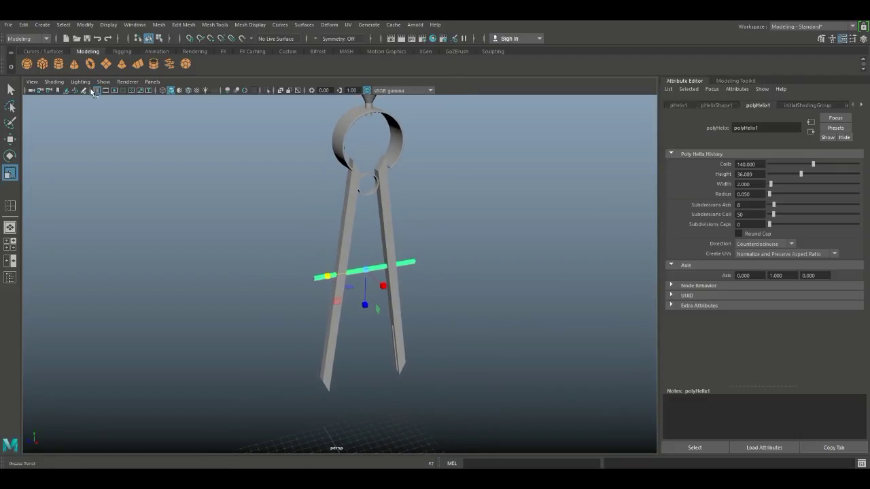
- Create a polygon cylinder and move it up to the crossbar's left end
left_click(59, 63)
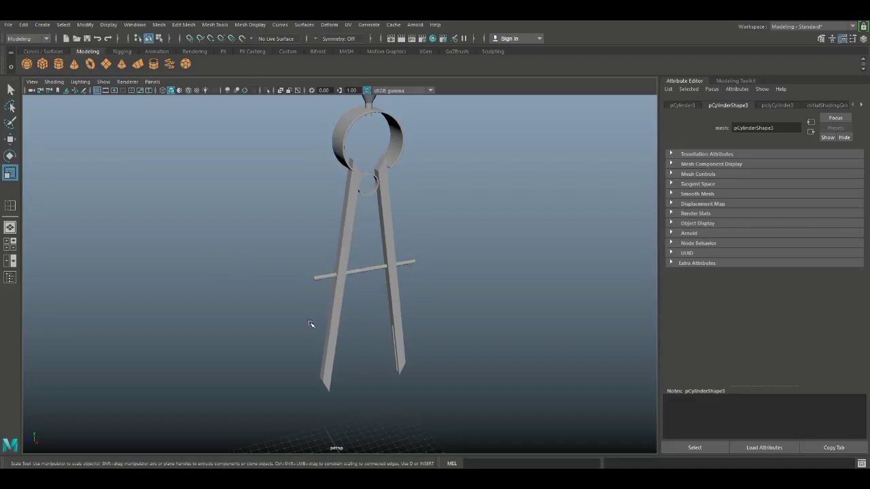
key("w")
scroll(394, 374, "down", 3)
left_click_drag(351, 358, 351, 233)
key("f")
scroll(341, 306, "down", 5)
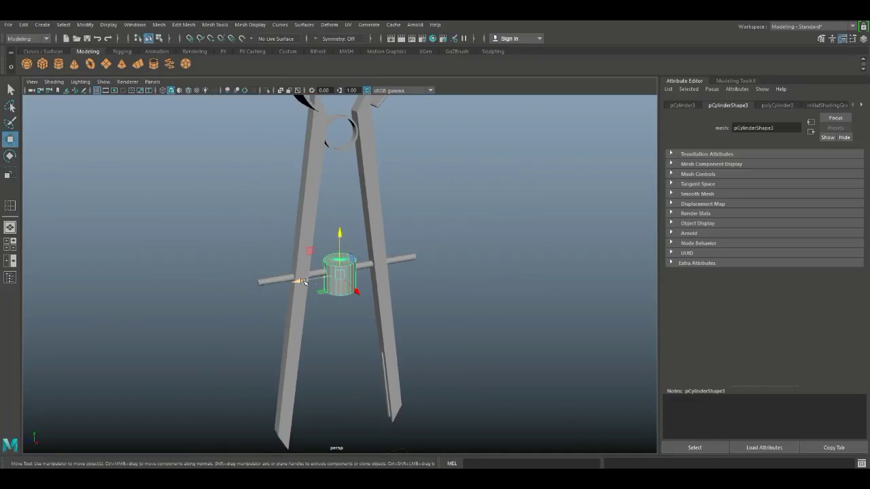
left_click_drag(297, 281, 172, 314)
- Scale the cylinder down to about 0.59 size and nudge it slightly upward
key("e")
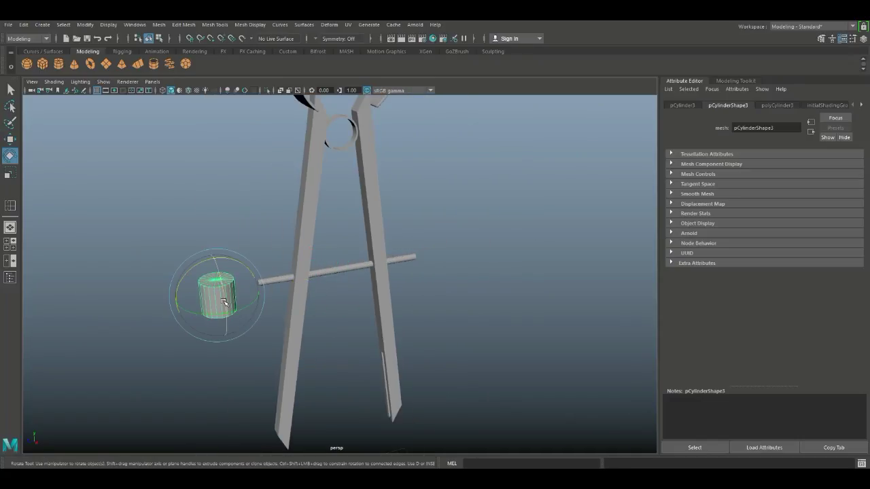
key("r")
left_click_drag(219, 296, 238, 294)
key("w")
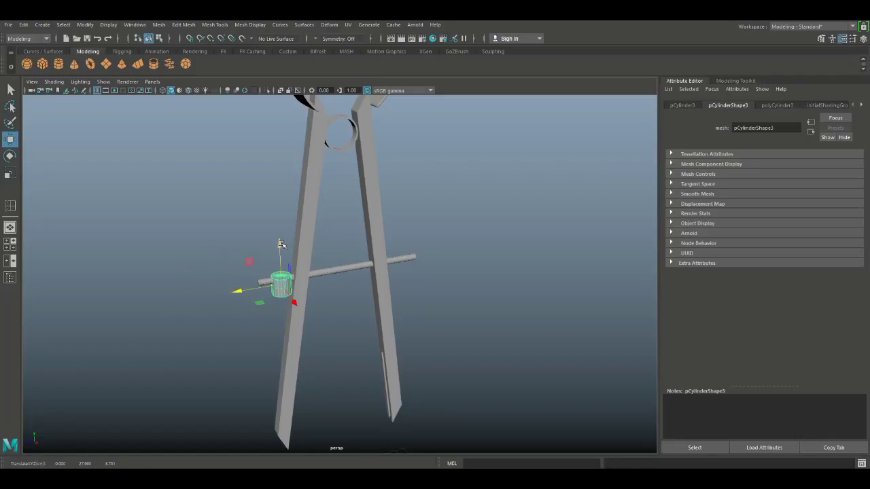
left_click_drag(279, 244, 282, 223)
key("r")
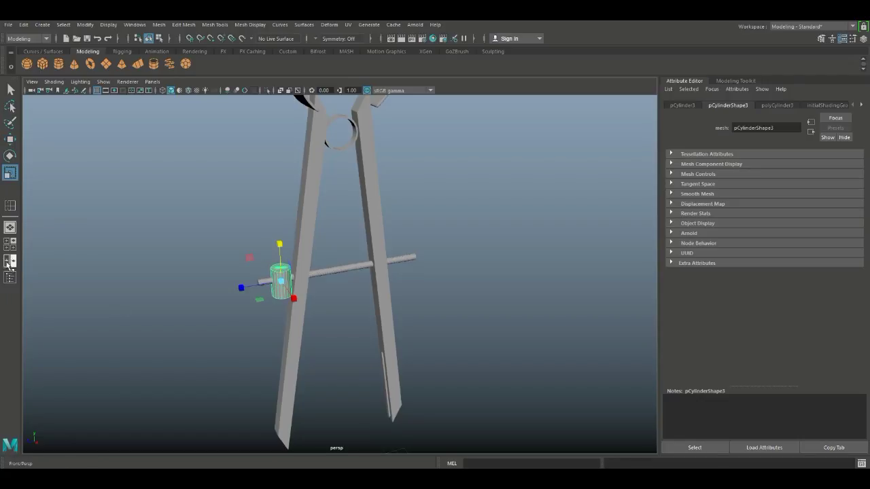
- Centre the cylinder vertically on the crossbar using the side view
left_click(9, 246)
key("space")
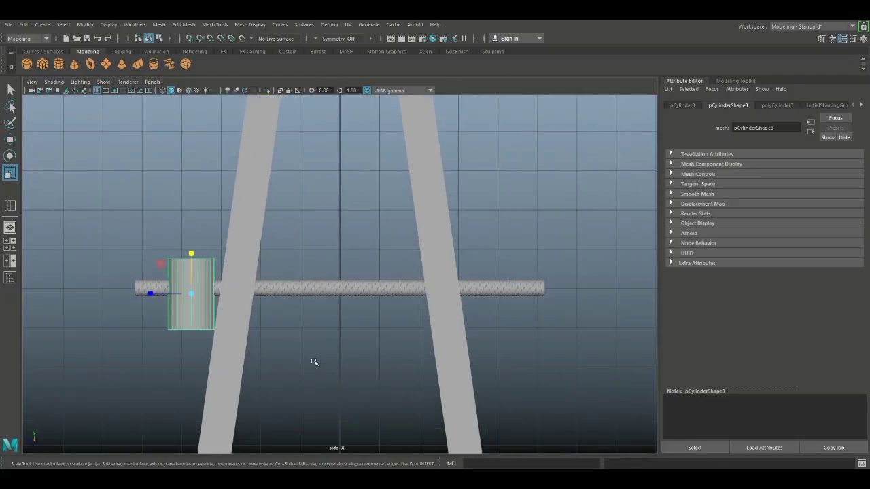
key("w")
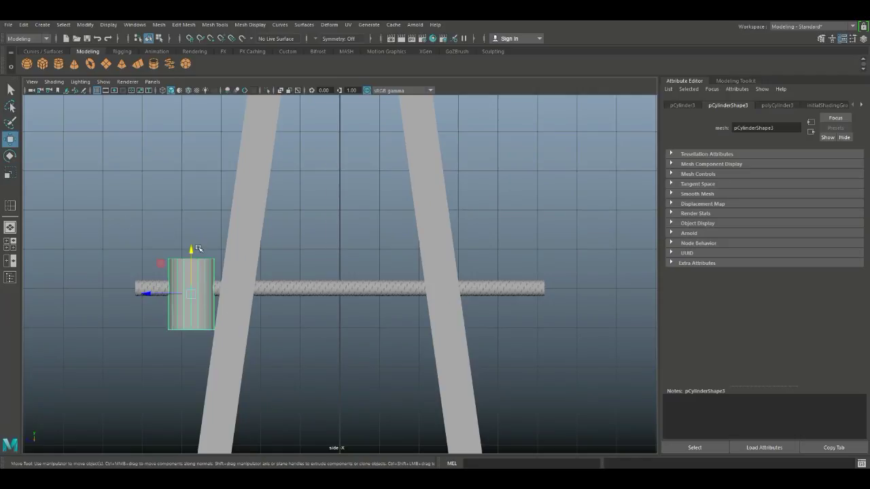
left_click_drag(190, 250, 193, 243)
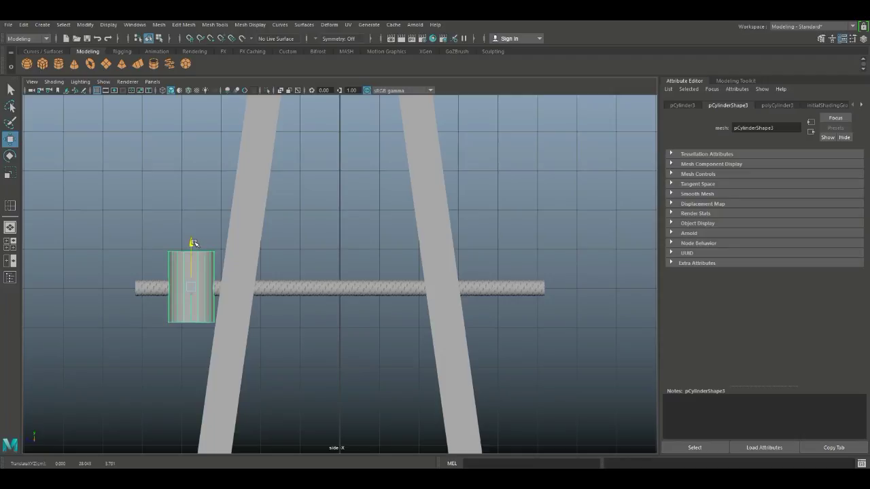
left_click(10, 243)
key("space")
left_click_drag(446, 262, 460, 242, "alt")
- Rotate the nut cylinder 90° so it lines up with the threaded crossbar
key("e")
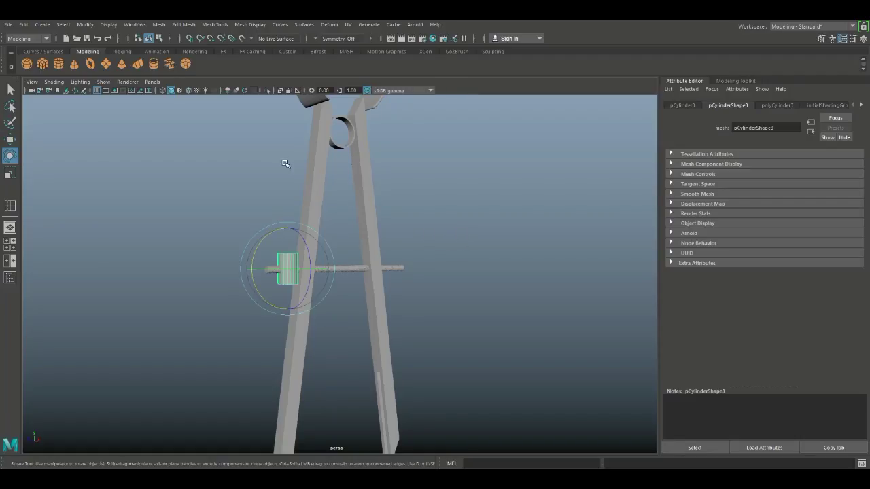
left_click_drag(309, 251, 313, 300)
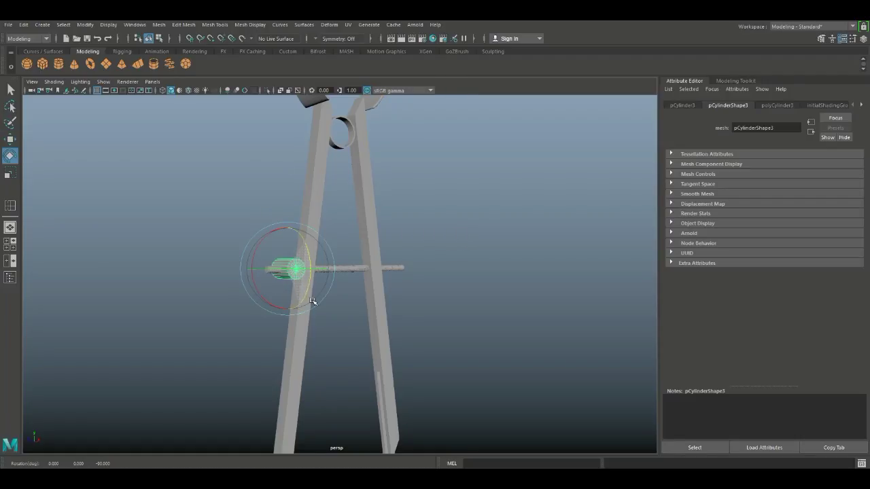
left_click_drag(375, 329, 458, 358, "alt")
scroll(459, 355, "up", 5)
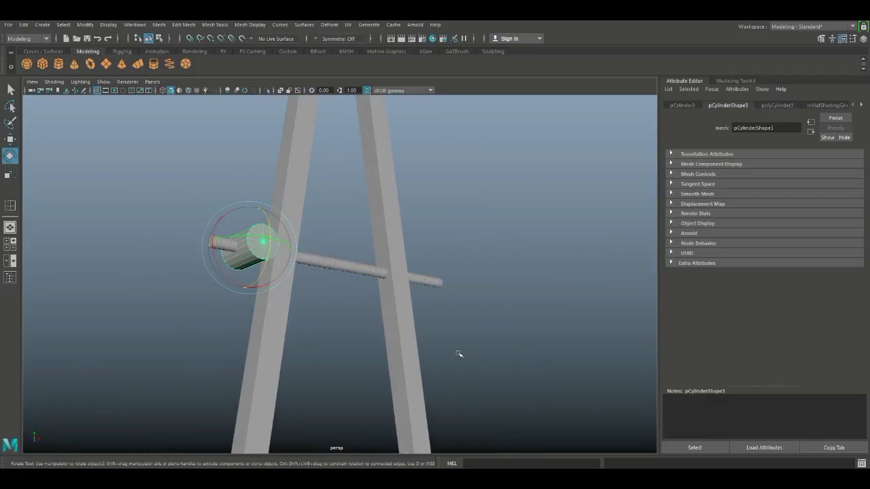
middle_click_drag(412, 326, 534, 353, "alt")
left_click_drag(512, 368, 506, 373, "alt")
scroll(504, 370, "up", 3)
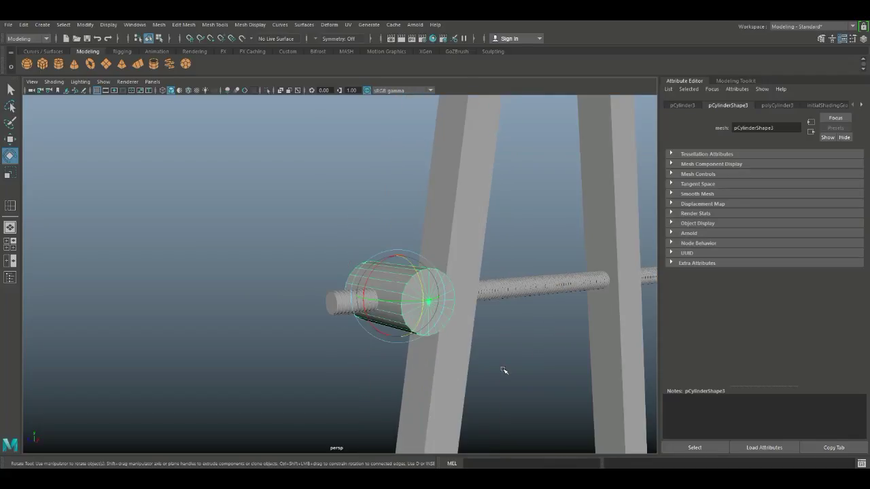
- In edge mode, select the nut's front and back end edge loops
left_click(231, 226)
left_click(450, 293)
right_click_drag(408, 231, 401, 210)
scroll(407, 287, "up", 2)
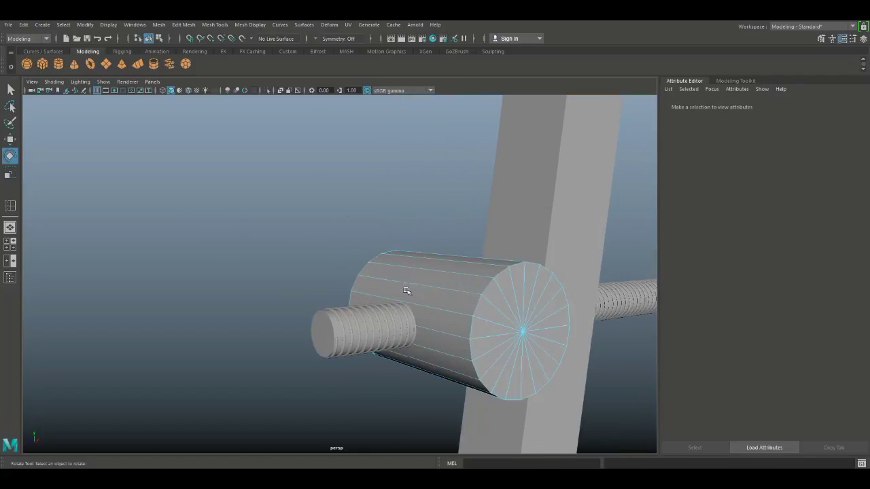
left_click(476, 302)
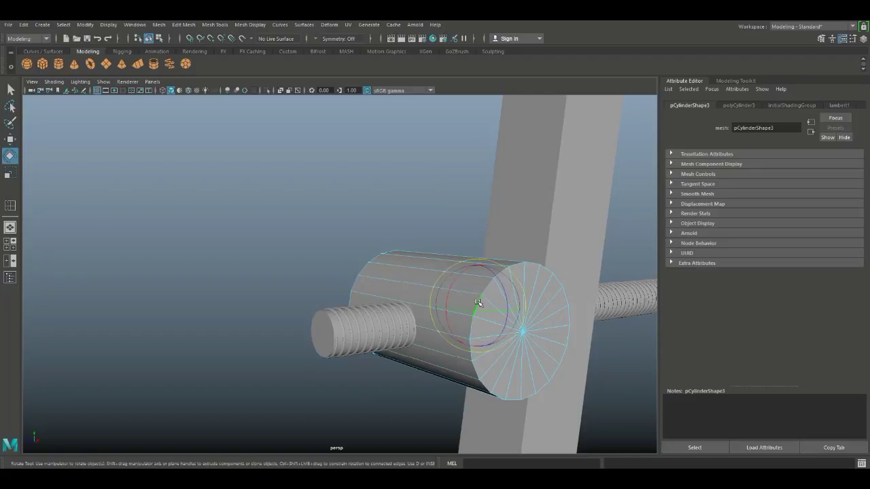
left_click(367, 265)
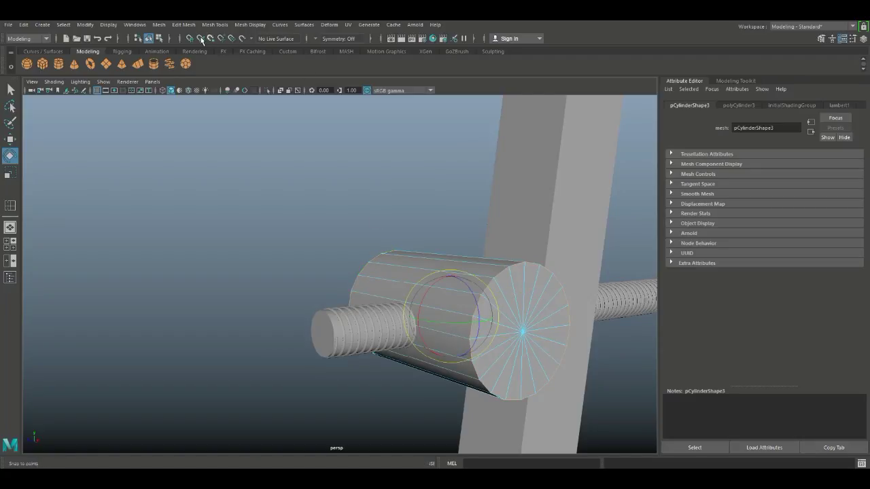
left_click(184, 24)
mouse_move(161, 27)
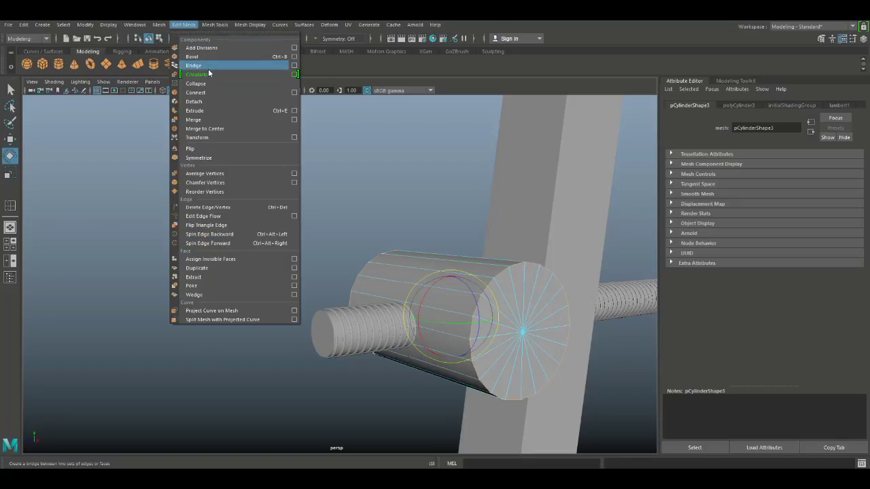
- Bevel the nut's selected end edges with a fraction of 0.03
left_click(201, 57)
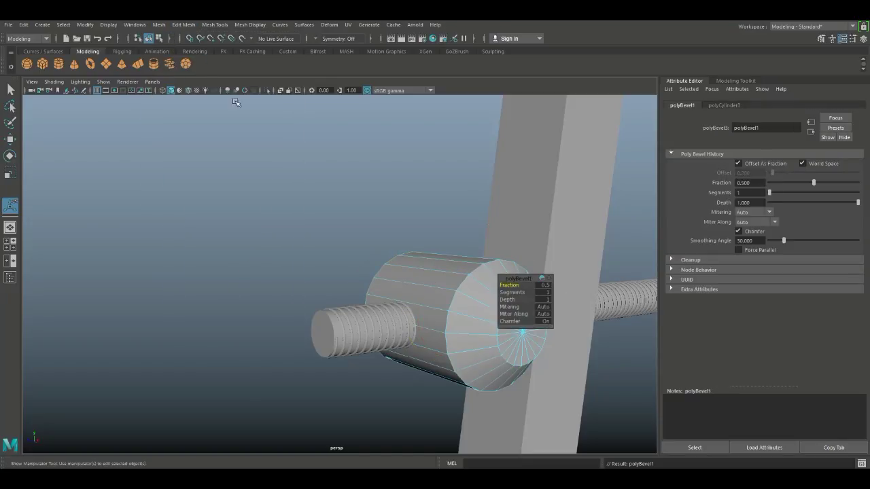
middle_click_drag(510, 286, 510, 286)
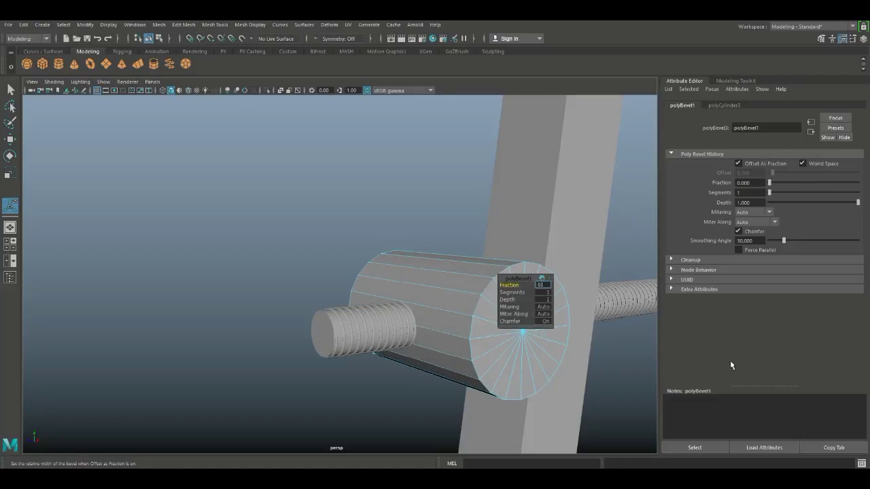
type(".01")
key("Return")
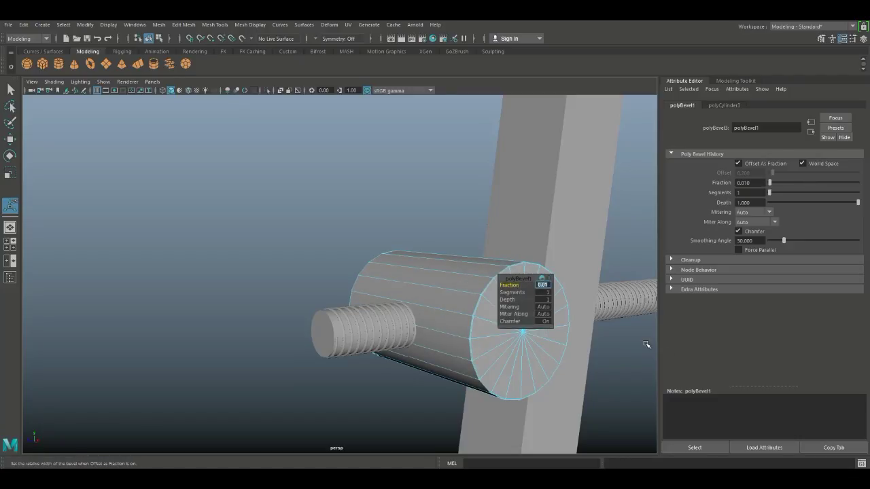
type("0.03")
key("Return")
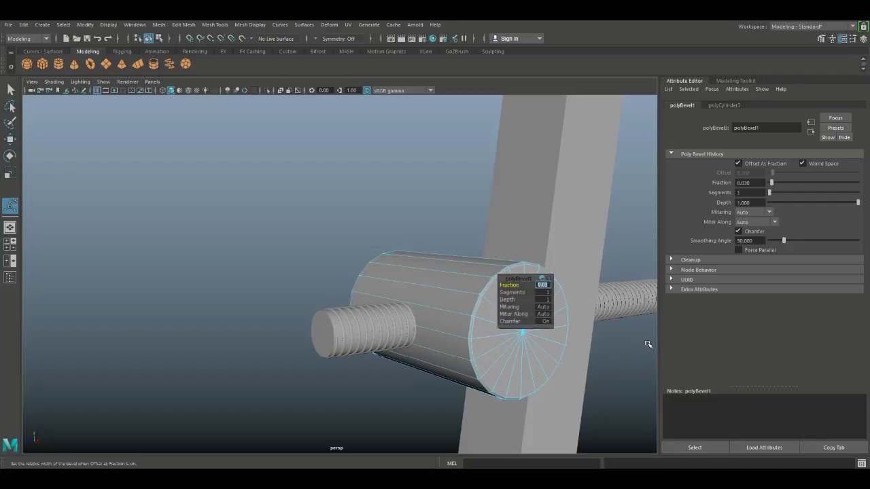
- Return to object mode and apply Mesh > Smooth to the bevelled nut
right_click_drag(461, 290, 478, 269)
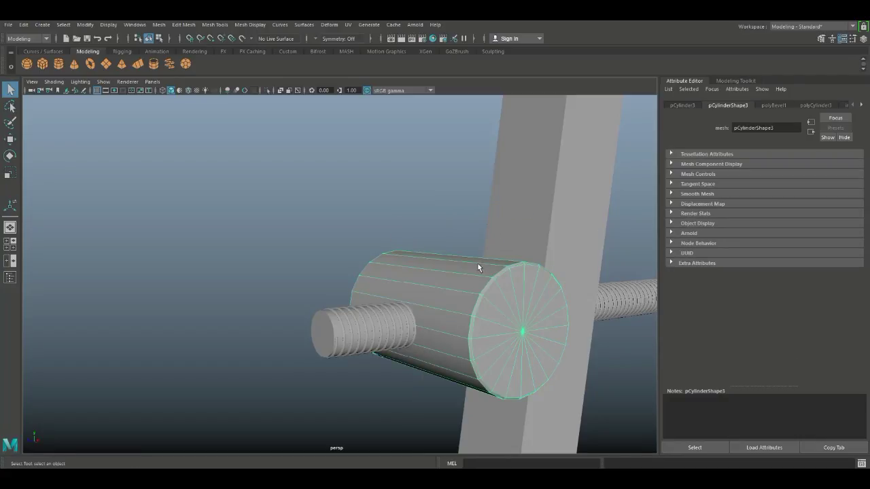
left_click(161, 27)
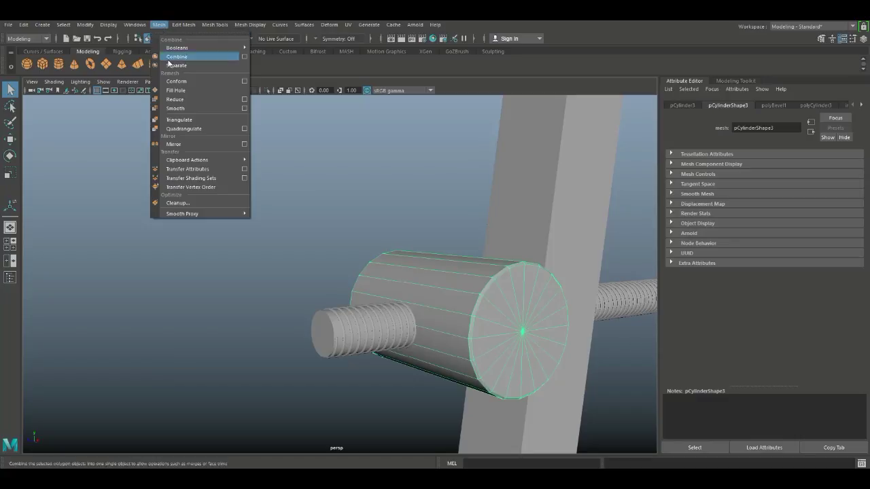
left_click(182, 107)
left_click(228, 206)
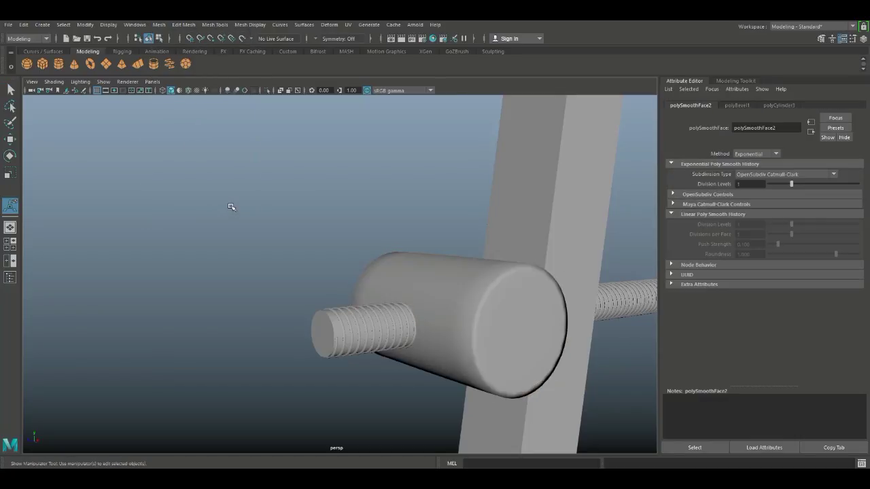
left_click(459, 286)
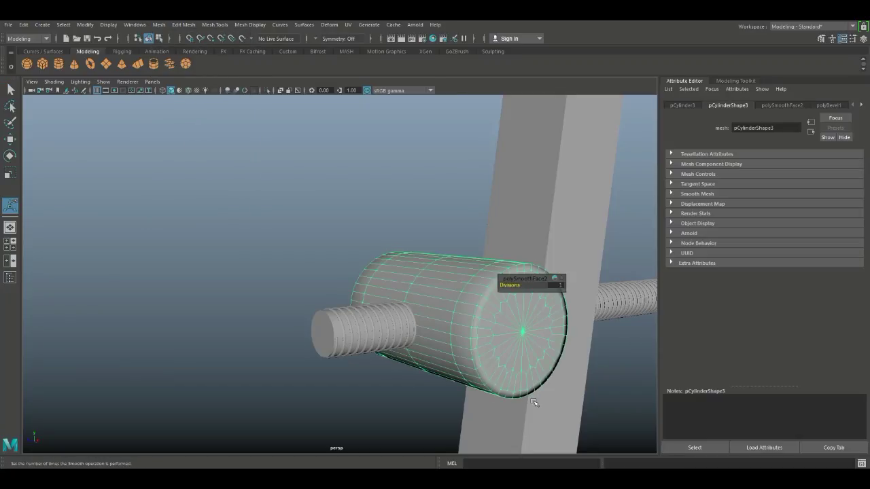
key("ctrl+z")
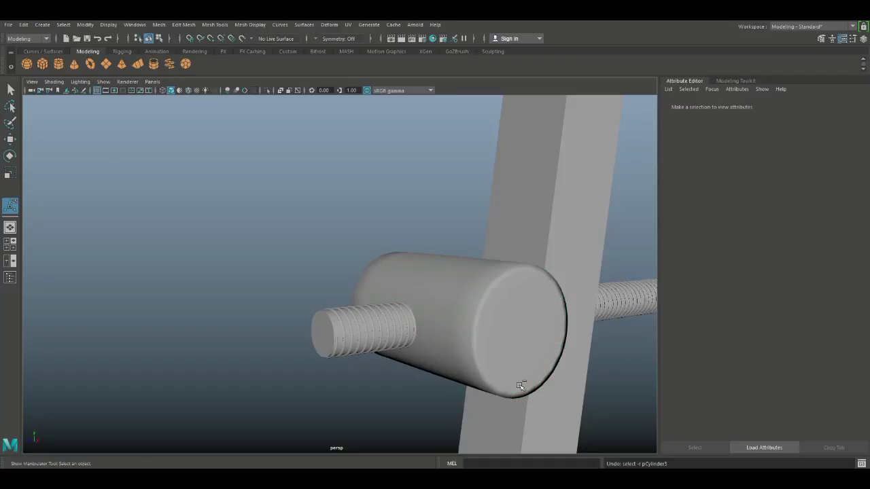
key("ctrl+z")
key("ctrl+z")
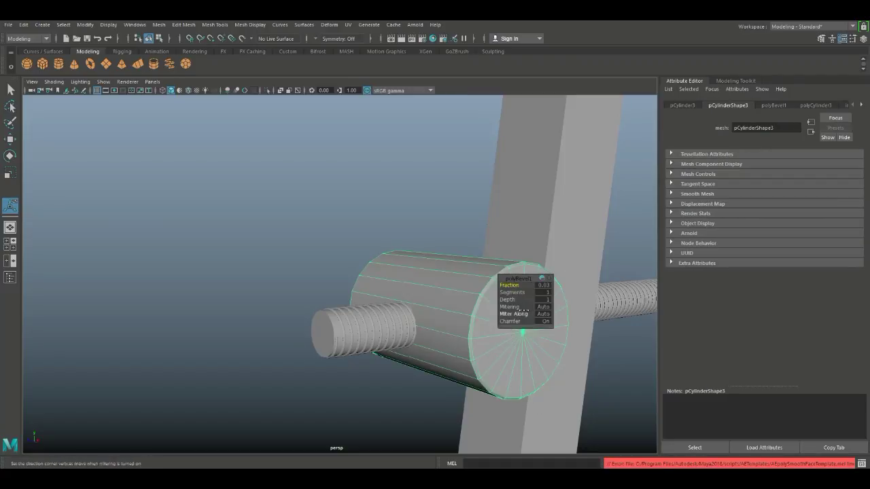
- Raise the bevel segments to 2 and smooth the nut again
left_click_drag(511, 291, 521, 293)
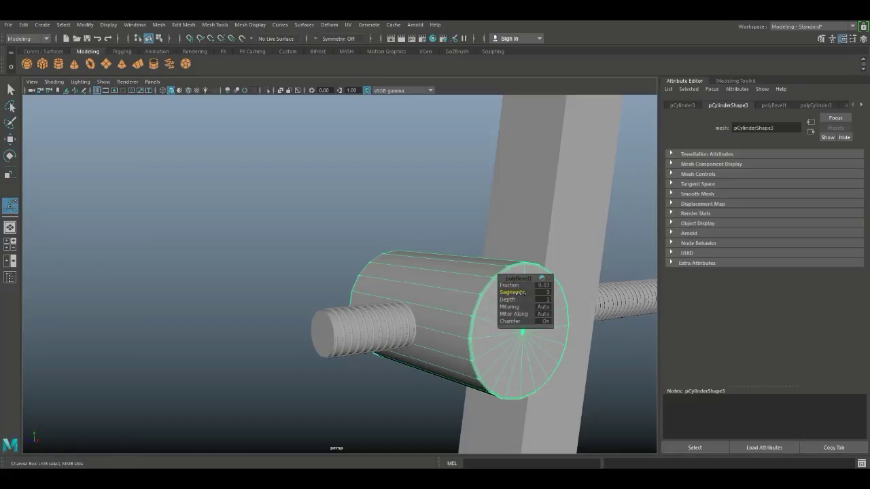
right_click_drag(463, 224, 504, 204)
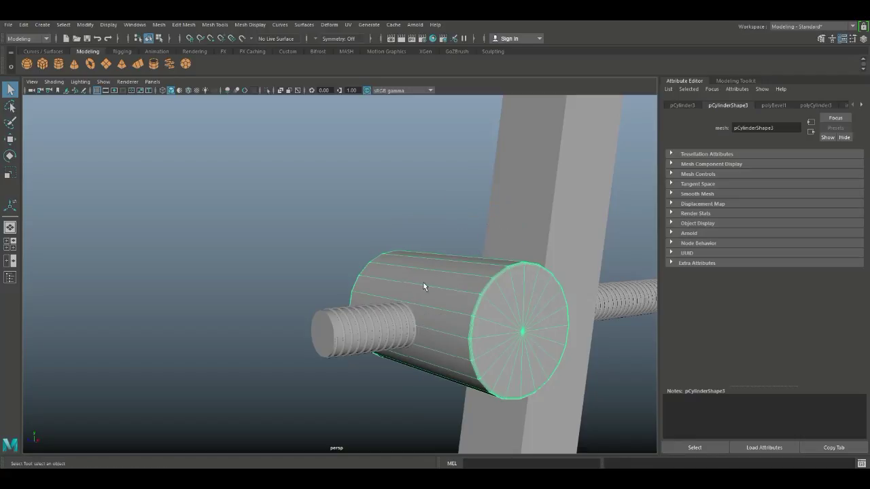
left_click(160, 25)
left_click(190, 111)
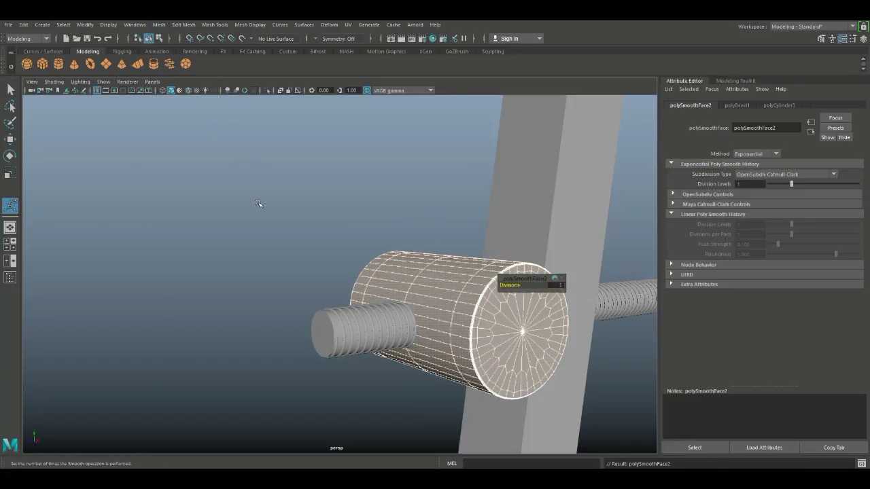
left_click(258, 203)
left_click(449, 291)
scroll(276, 310, "down", 6)
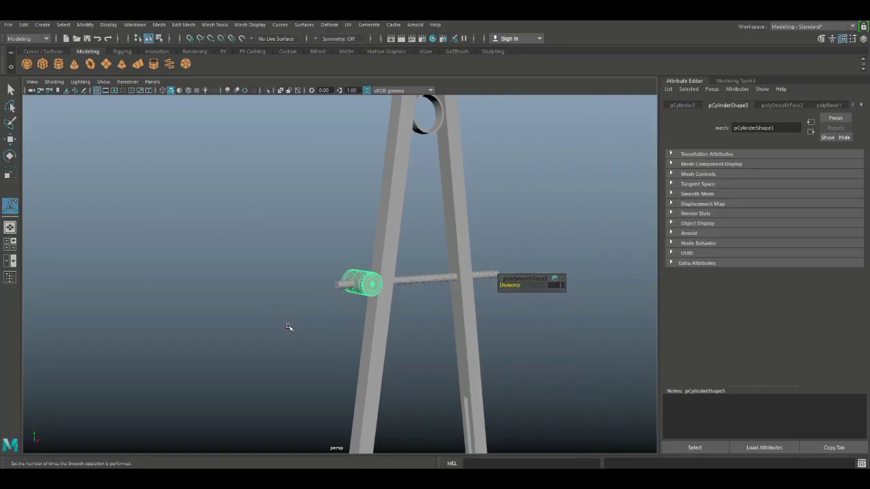
left_click_drag(373, 359, 435, 399, "alt")
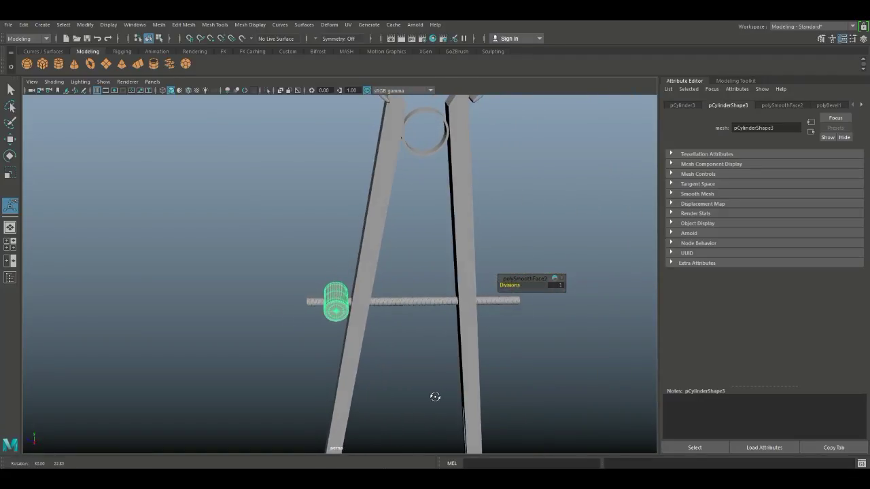
- Duplicate the nut with Ctrl+D and slide the copy to the crossbar's right end, outside the right leg
key("ctrl+d")
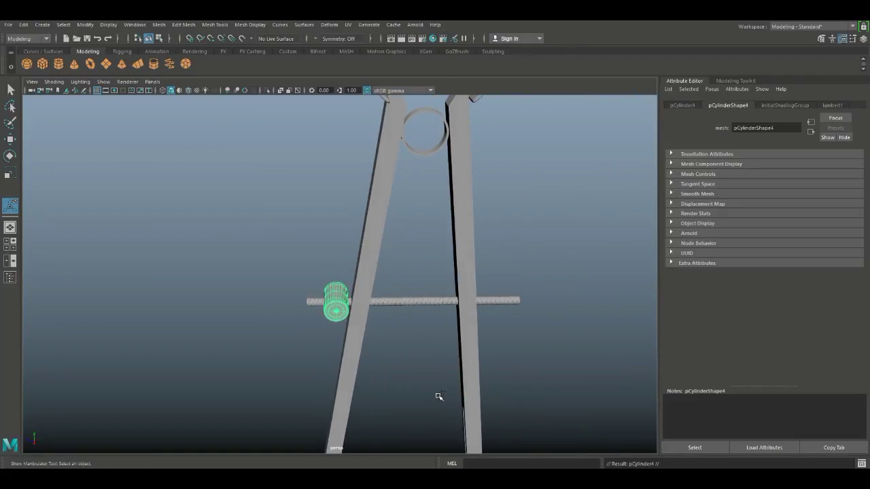
key("w")
left_click_drag(291, 303, 437, 333)
key("space")
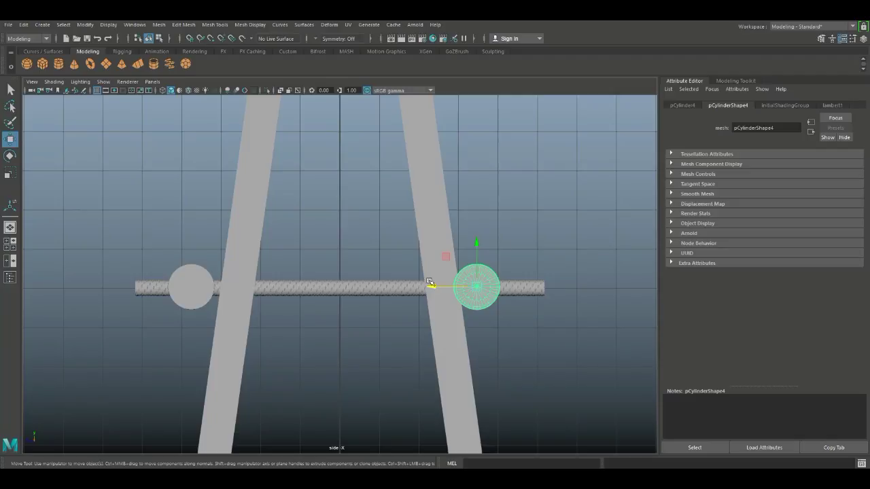
left_click_drag(431, 289, 445, 295)
key("space")
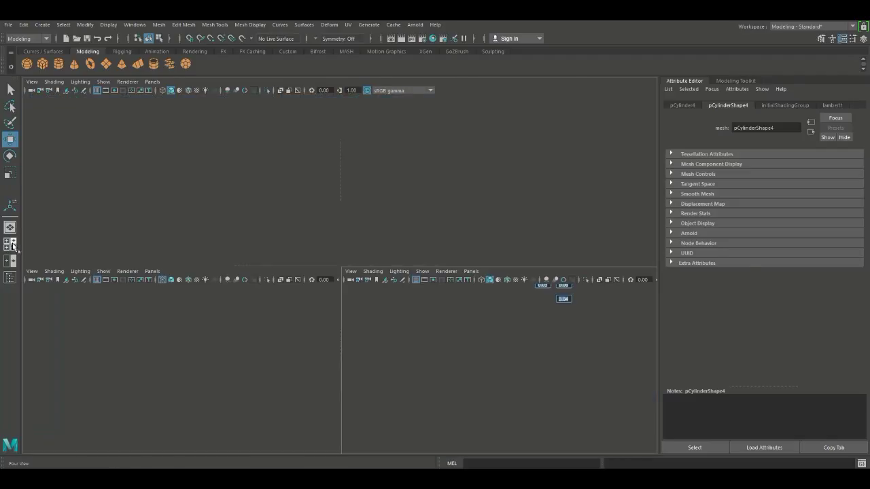
key("space")
scroll(425, 289, "down", 3)
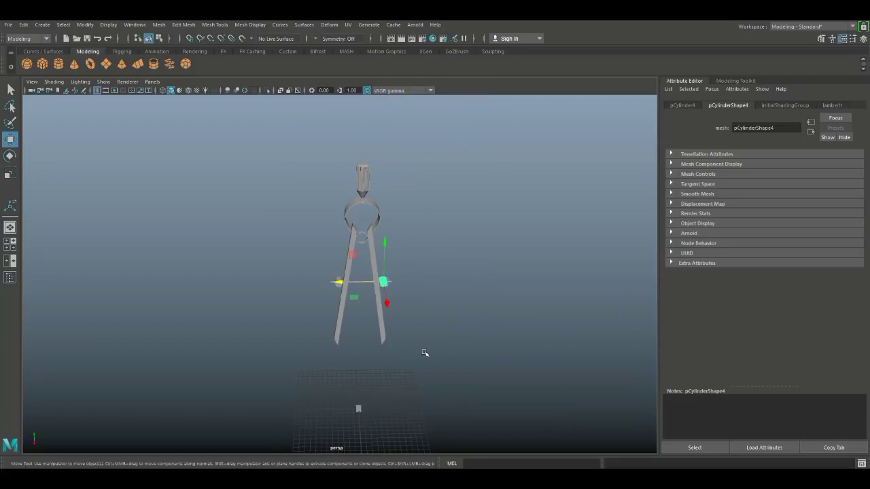
left_click_drag(424, 352, 429, 332, "alt")
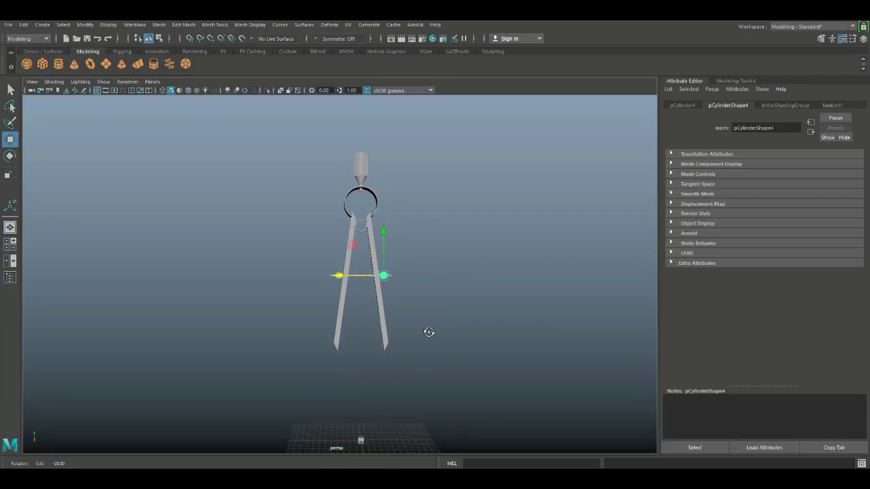
scroll(446, 362, "up", 3)
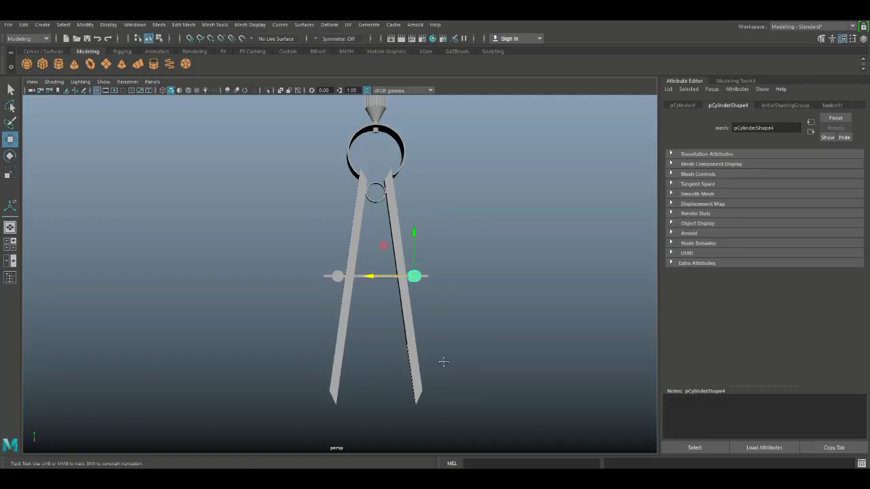
middle_click_drag(443, 362, 415, 359, "alt")
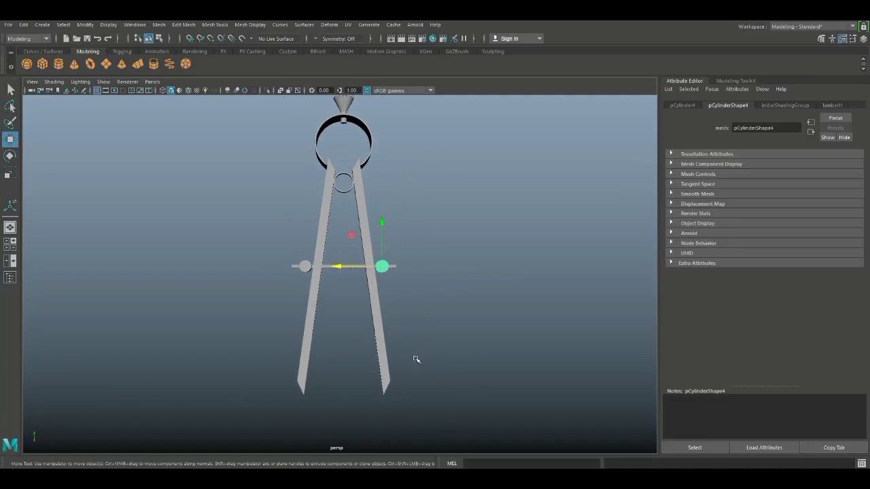
scroll(401, 352, "up", 2)
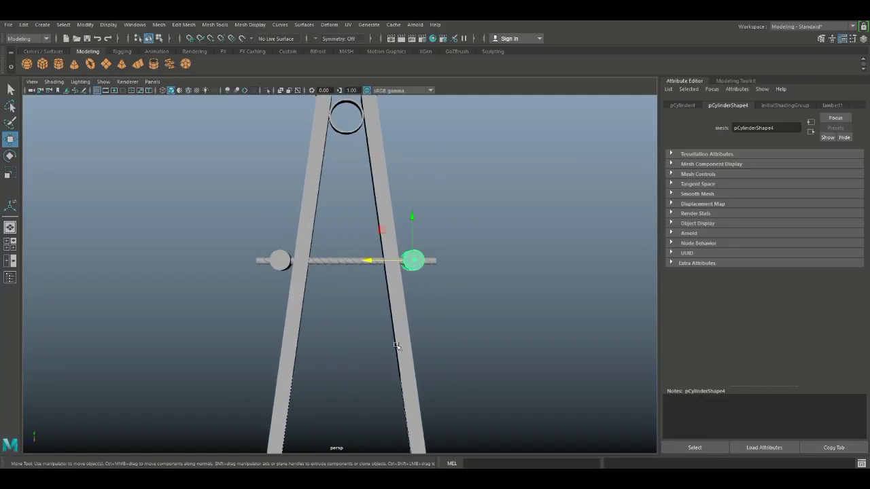
scroll(348, 281, "down", 2)
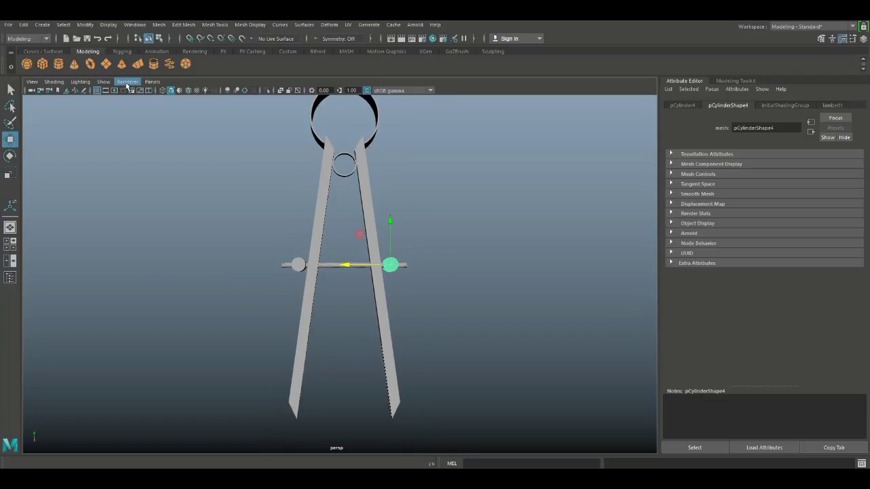
- Create a pipe, raise it to the crossbar, and rotate it 75° to encircle the rod
left_click(154, 64)
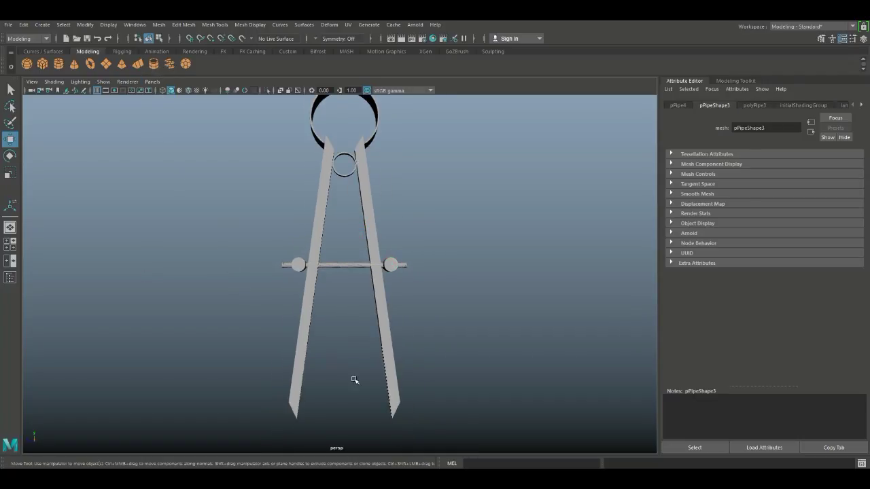
scroll(363, 393, "down", 5)
left_click_drag(342, 363, 332, 229)
key("f")
scroll(349, 288, "down", 5)
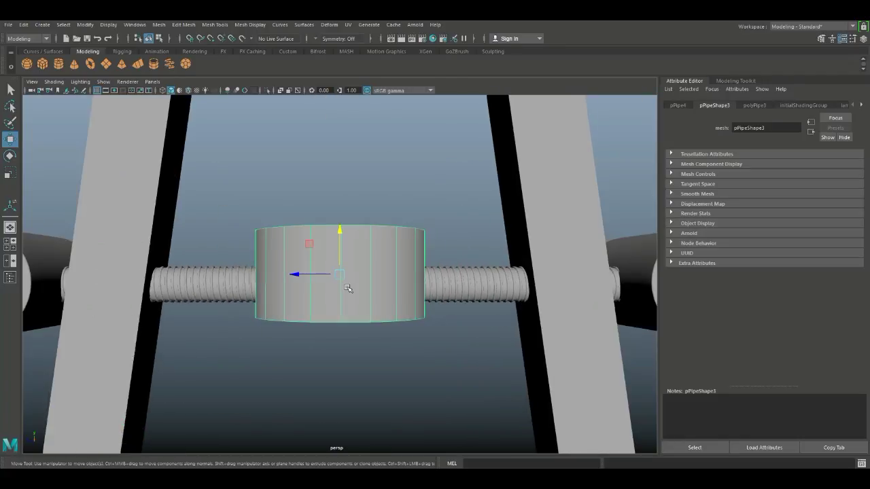
left_click_drag(348, 331, 385, 354, "alt")
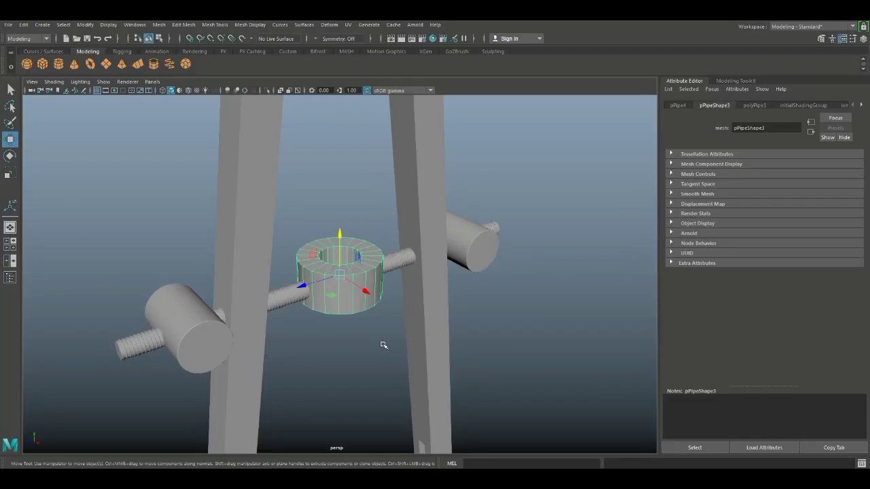
key("e")
left_click_drag(323, 252, 309, 304)
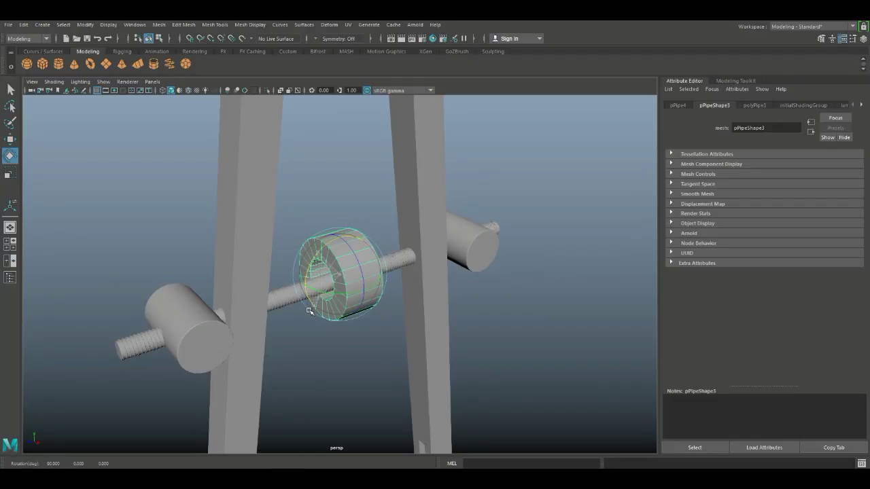
- Point-snap the pipe to the rod's centre in front view and scale it down to about 0.443
left_click(10, 246)
key("space")
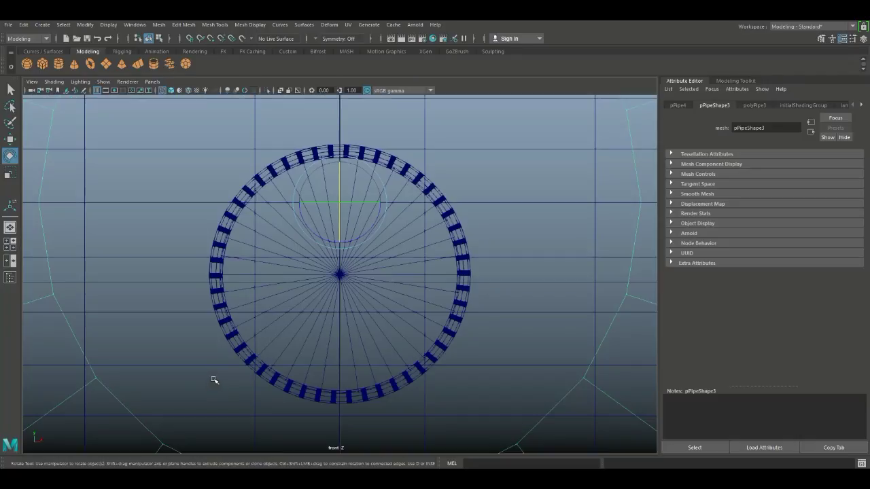
scroll(353, 367, "down", 10)
scroll(367, 363, "up", 5)
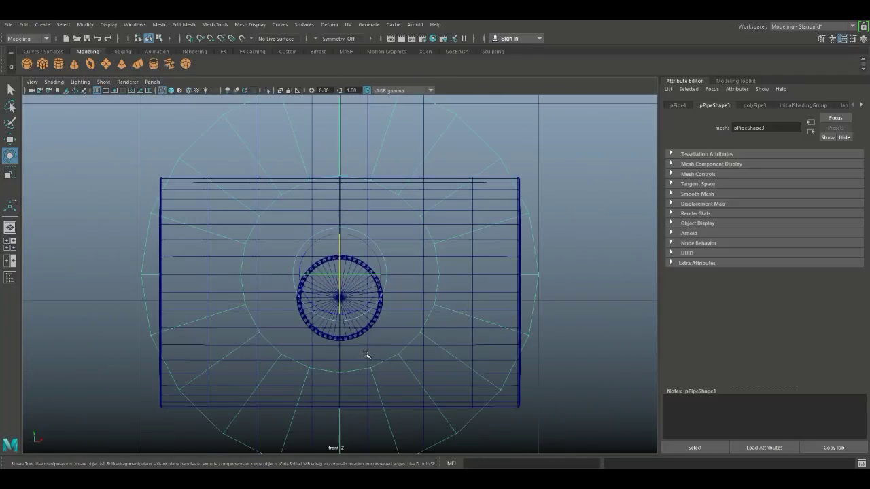
key("w")
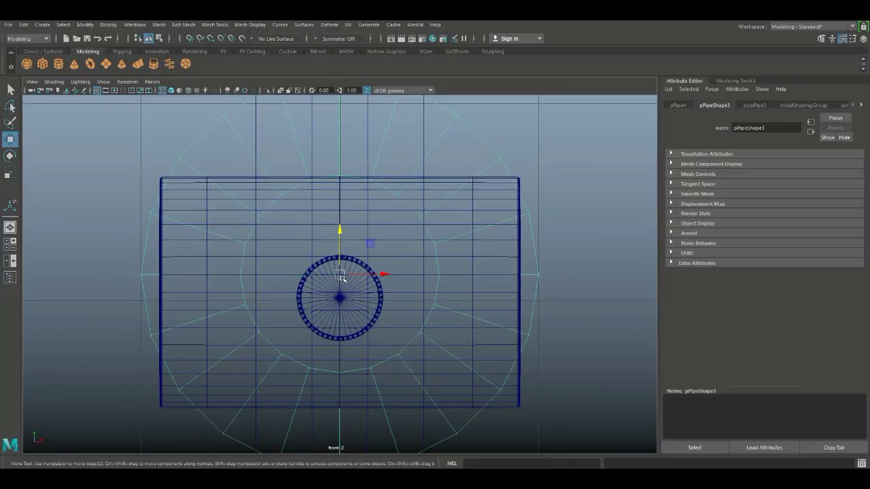
left_click_drag(342, 277, 342, 300)
key("v")
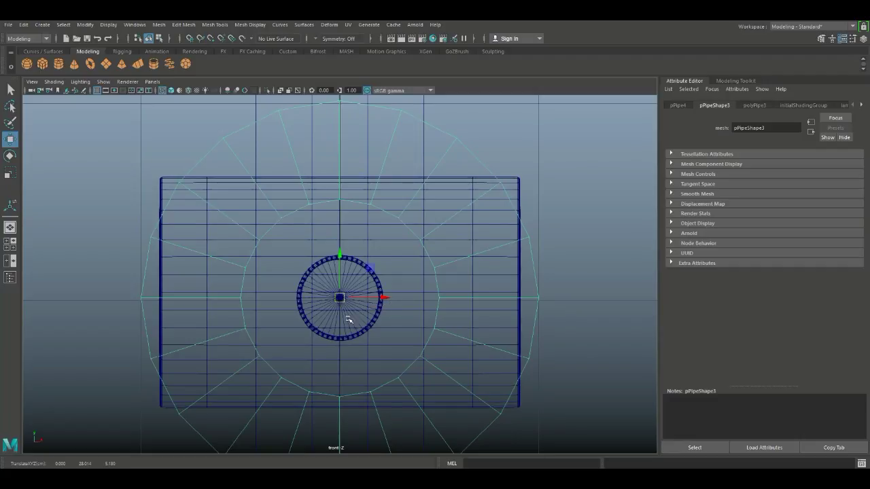
key("r")
left_click_drag(341, 298, 175, 338)
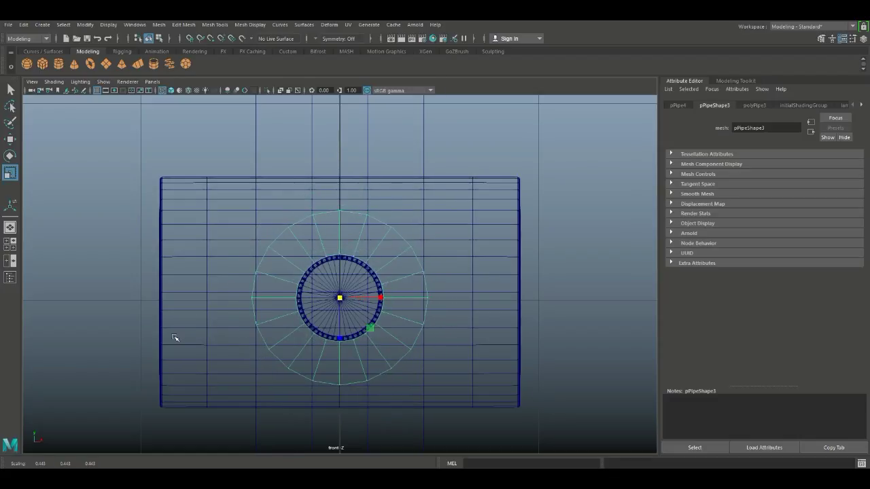
- Set the pipe's Subdivisions Axis to 60 and slide it toward the rod's middle
left_click(754, 106)
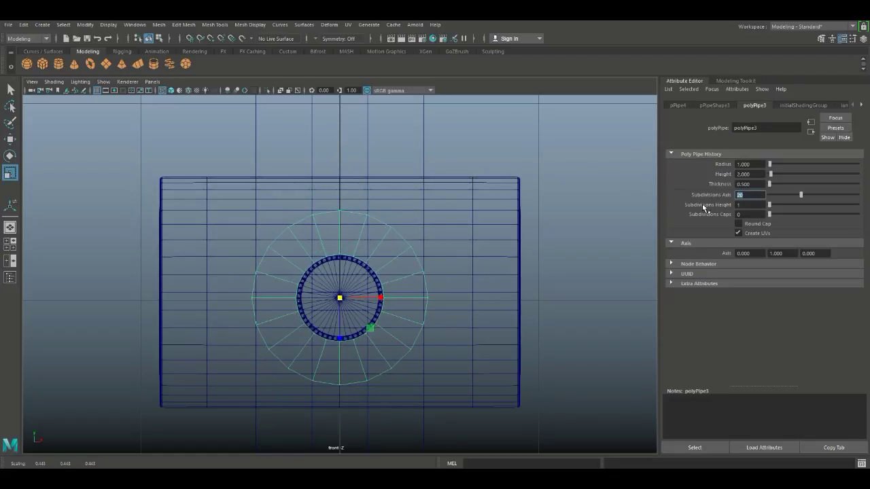
key("Return")
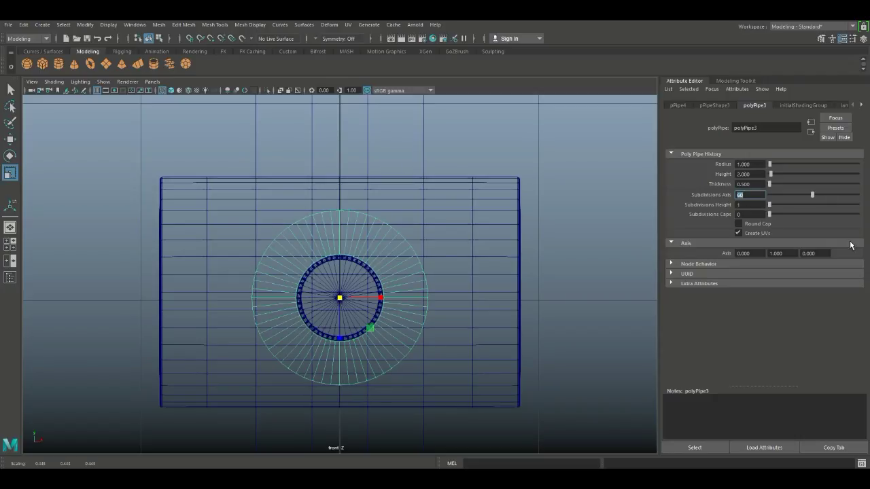
left_click(9, 243)
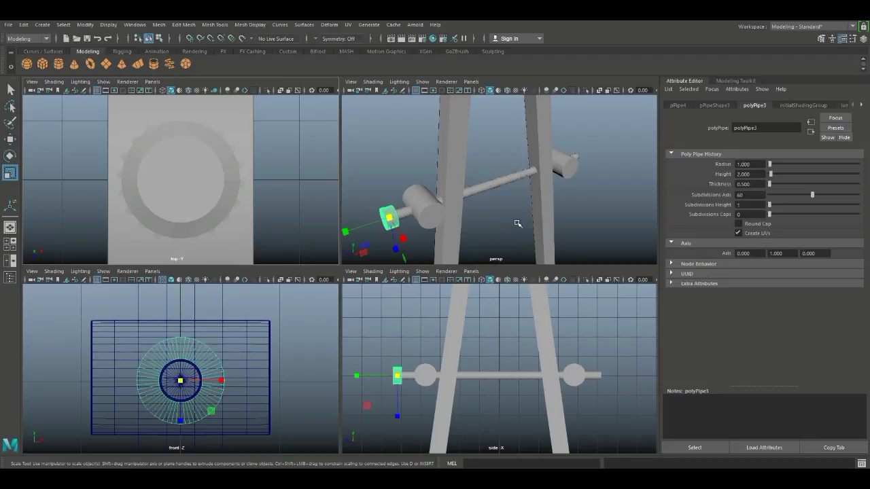
key("space")
key("w")
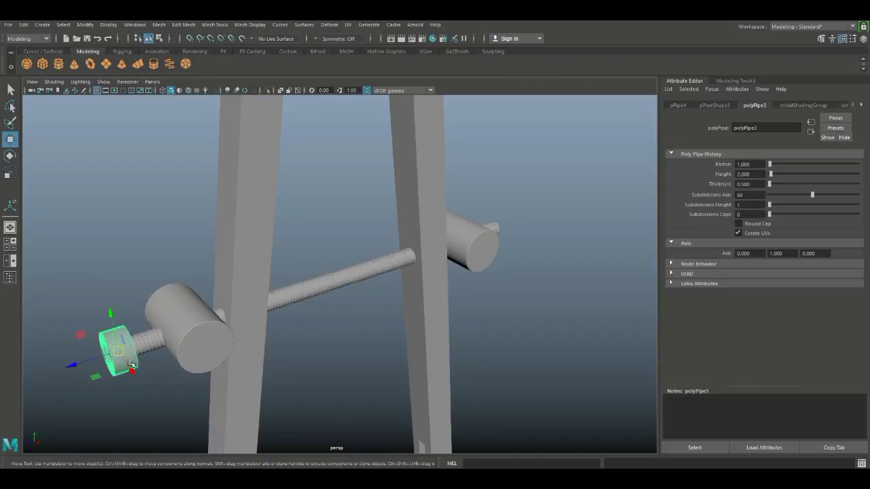
left_click_drag(72, 363, 315, 340)
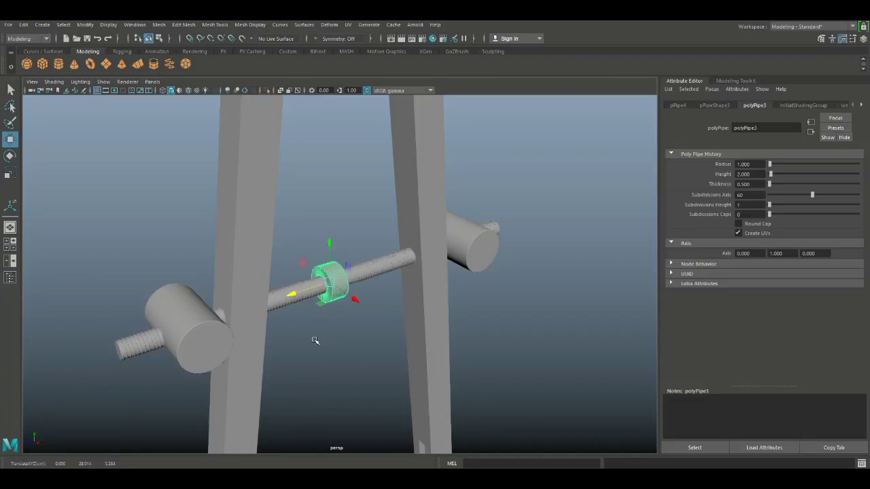
- Grid-snap the nut to the rod's centre in side view, scale it thinner, and return to object mode
left_click(8, 243)
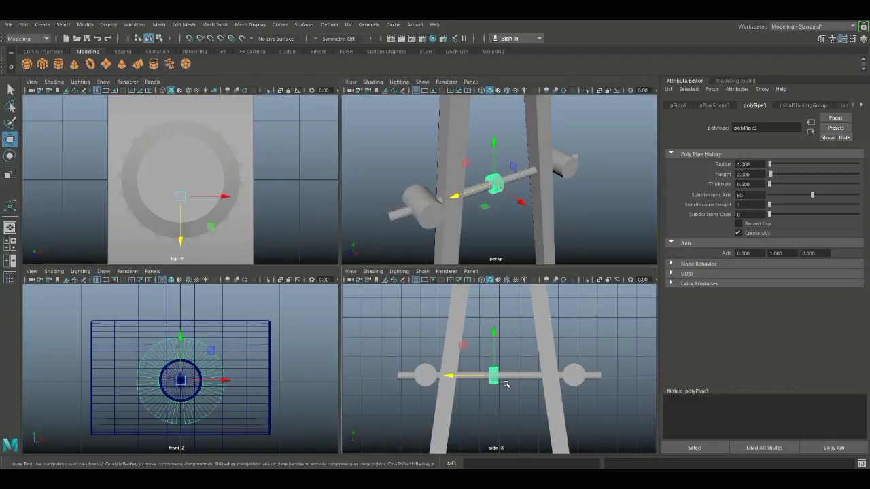
key("space")
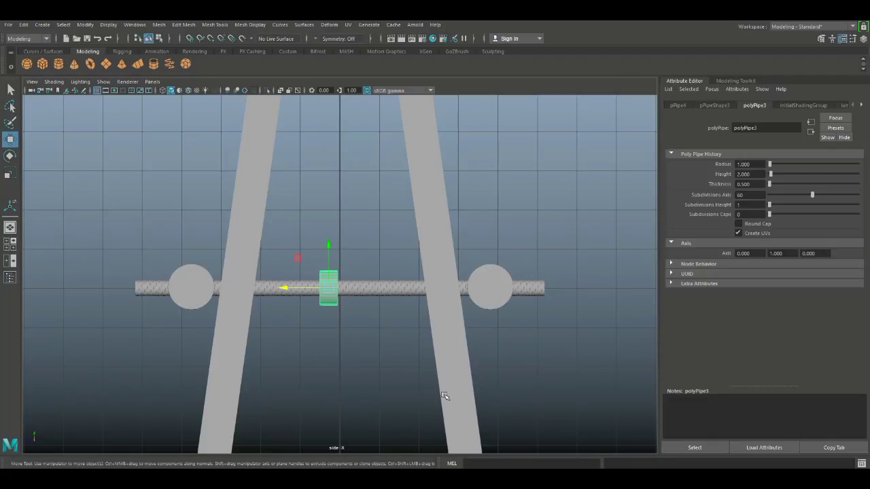
key("x")
left_click_drag(284, 289, 342, 295)
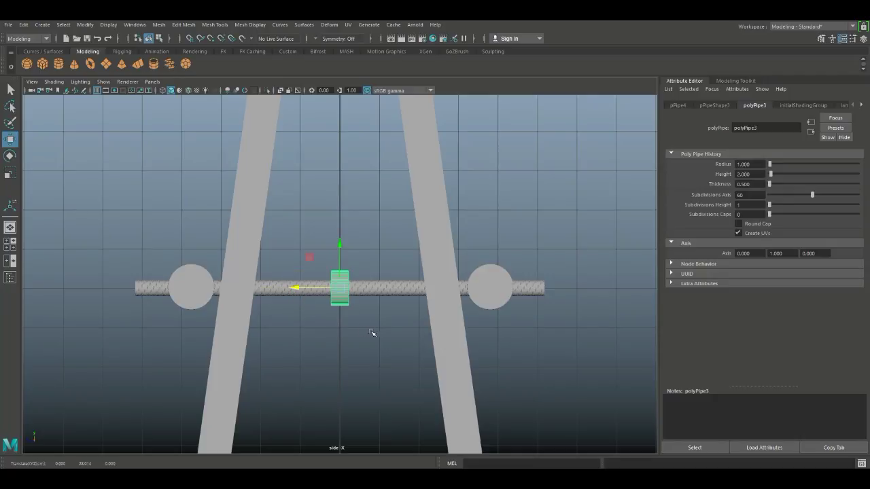
key("r")
left_click_drag(295, 288, 309, 290)
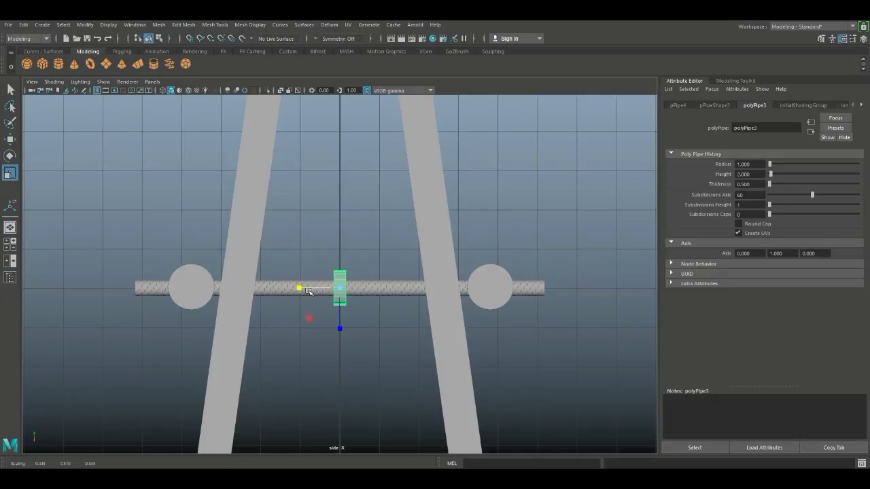
left_click(10, 244)
key("space")
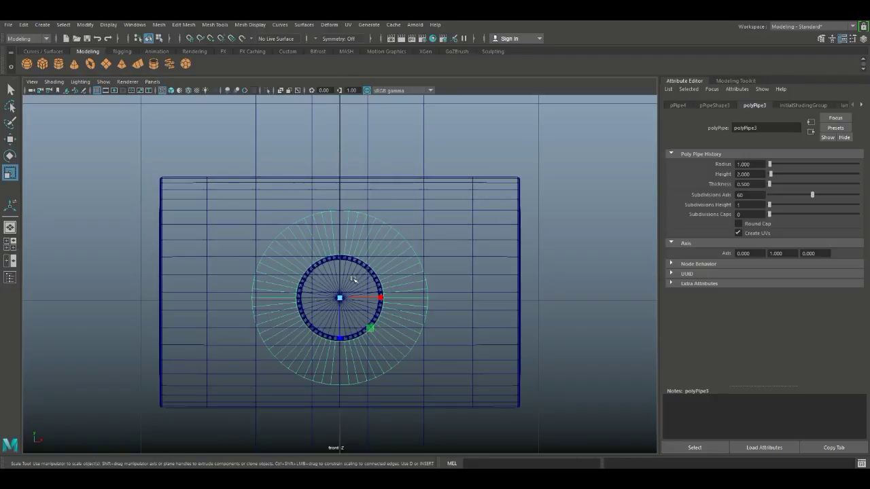
scroll(363, 190, "up", 3)
right_click(360, 191)
right_click_drag(359, 253, 372, 189)
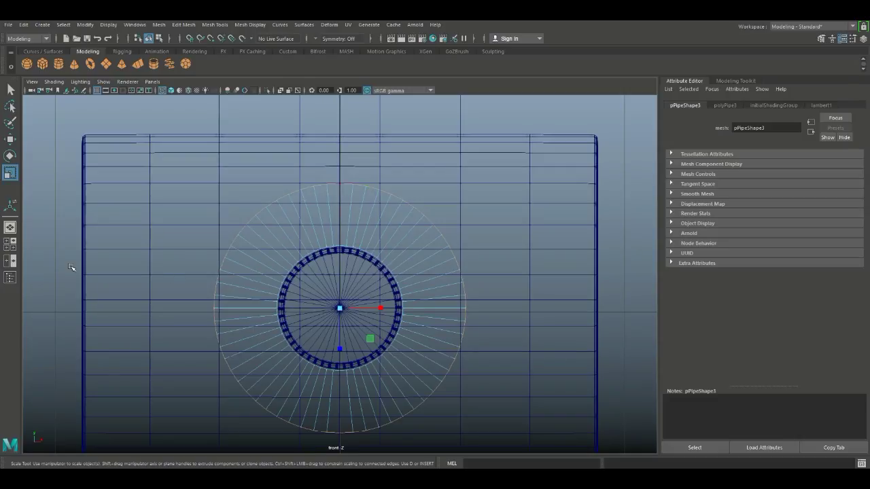
- Enlarge the nut to about three times its size to form the centre wheel
left_click(10, 243)
key("space")
scroll(448, 266, "up", 5)
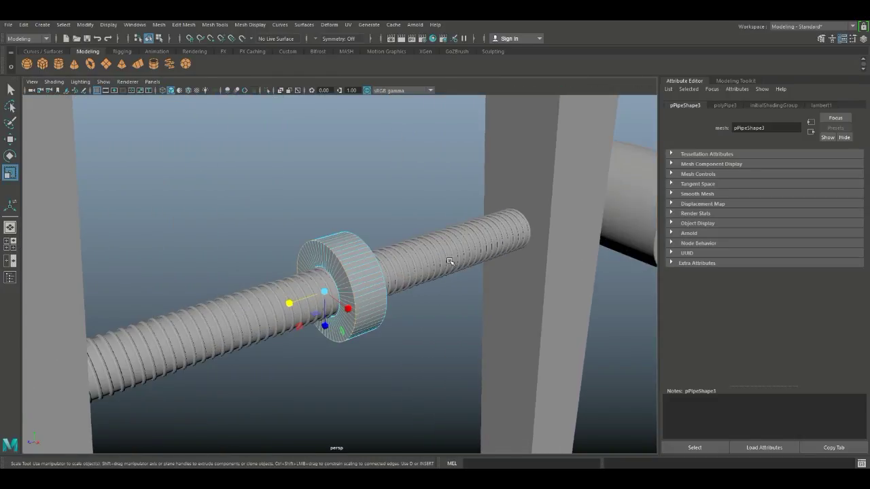
scroll(448, 262, "up", 3)
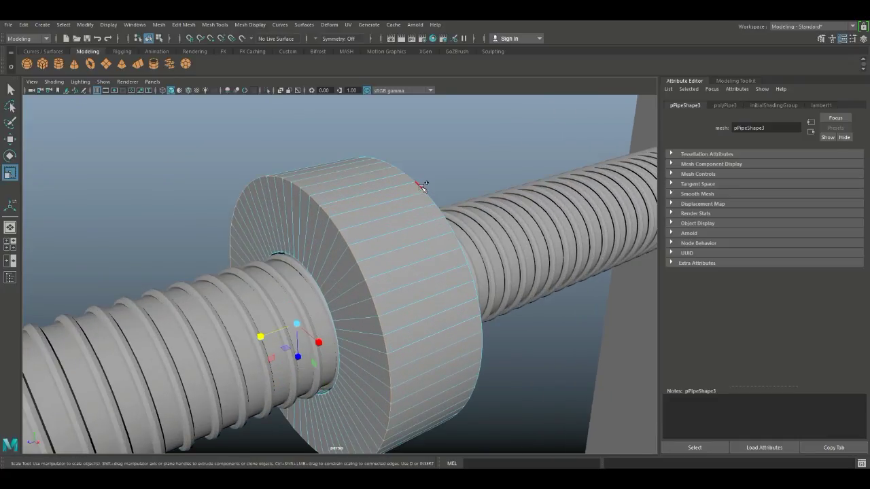
scroll(480, 277, "down", 5)
scroll(417, 351, "down", 4)
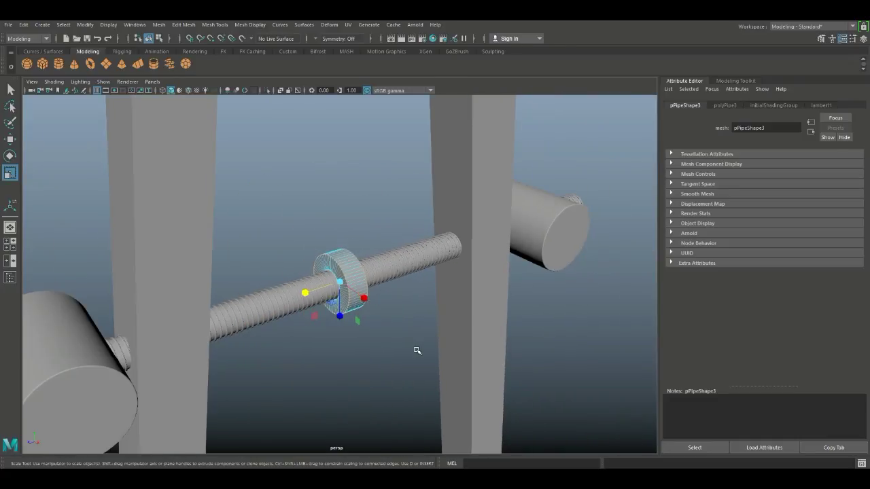
left_click_drag(340, 280, 406, 293)
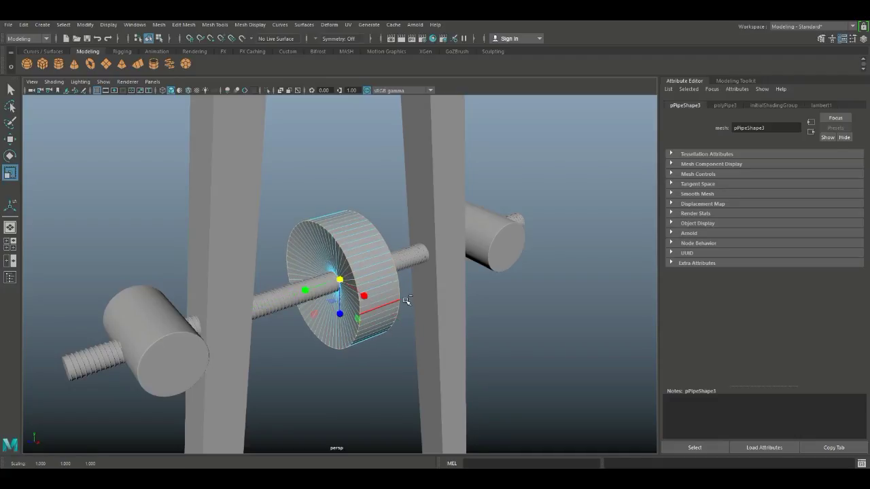
key("ctrl+z")
left_click_drag(338, 279, 447, 318)
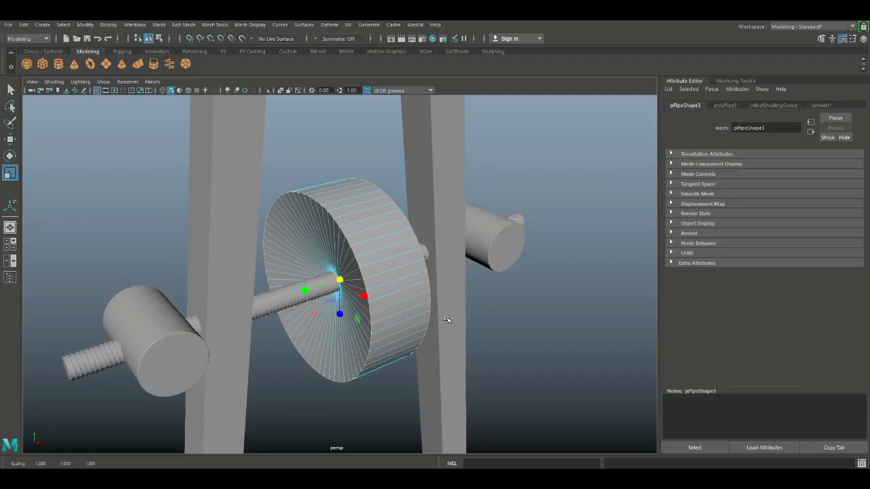
- Make the wheel slightly thinner along the rod in wireframe side view
left_click(13, 247)
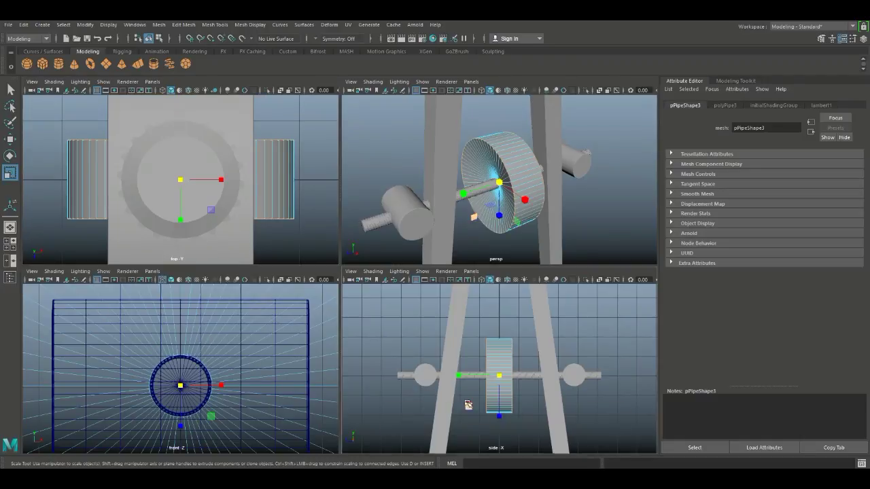
key("space")
scroll(391, 373, "up", 5)
key("4")
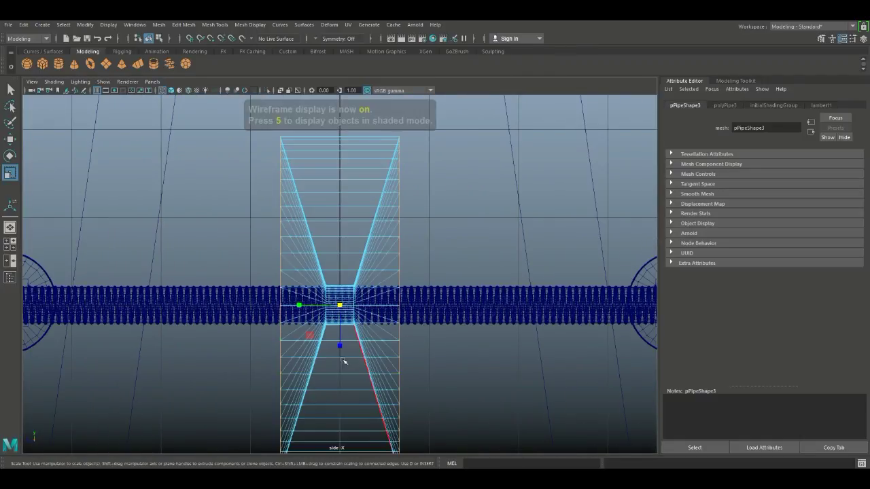
left_click_drag(300, 305, 331, 321)
left_click(11, 243)
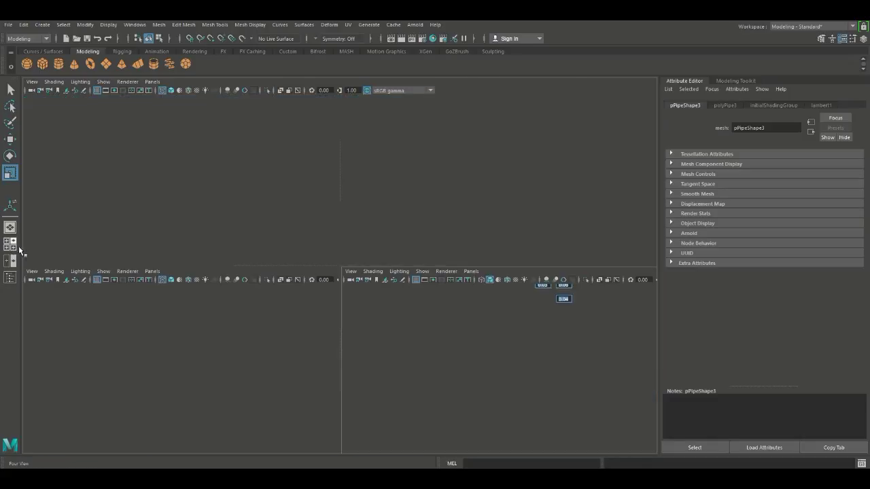
key("space")
left_click(531, 292)
scroll(530, 347, "down", 6)
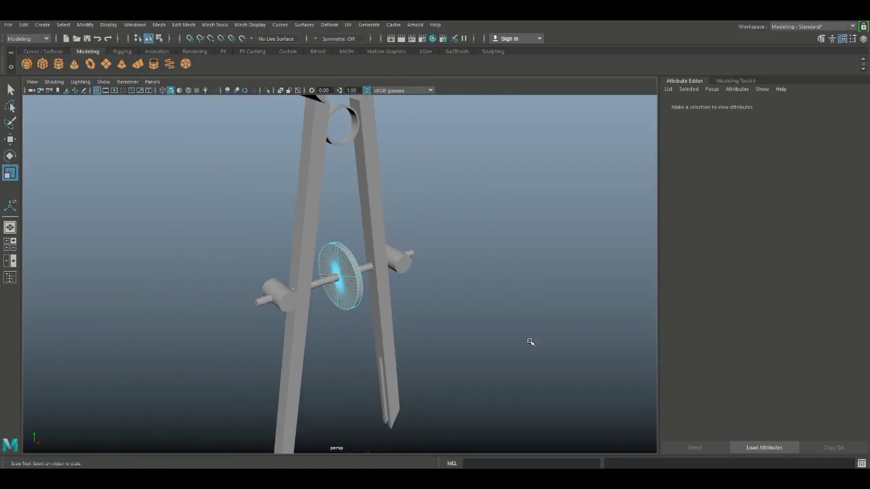
scroll(530, 359, "up", 4)
left_click_drag(526, 363, 509, 366, "alt")
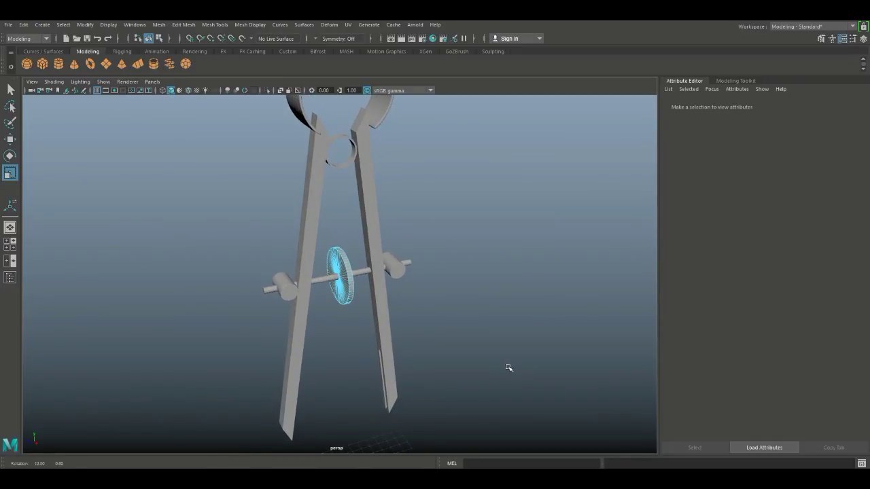
scroll(500, 359, "up", 4)
scroll(500, 360, "up", 5)
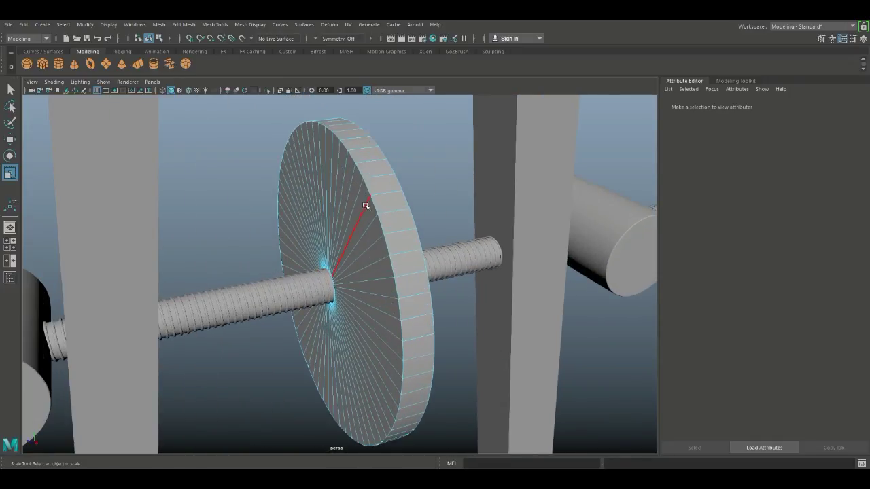
- Shrink the wheel uniformly to about 0.9 of its size, then deselect it
left_click(365, 188)
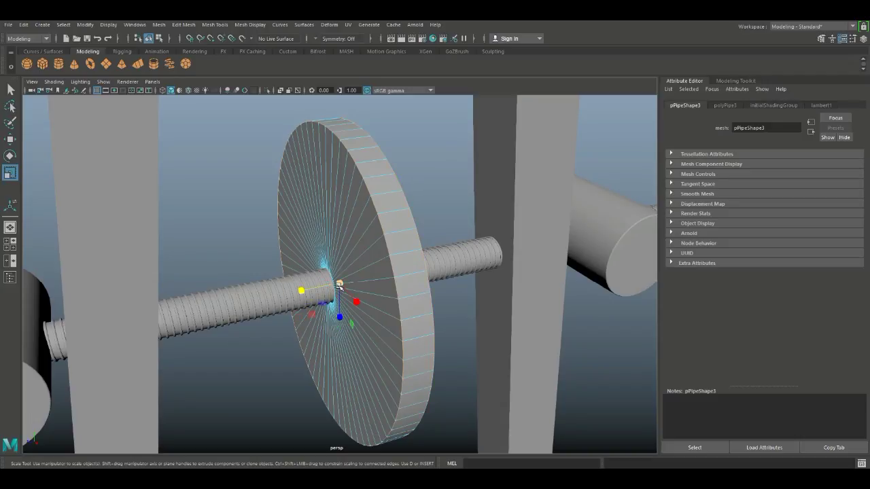
left_click_drag(339, 284, 314, 292)
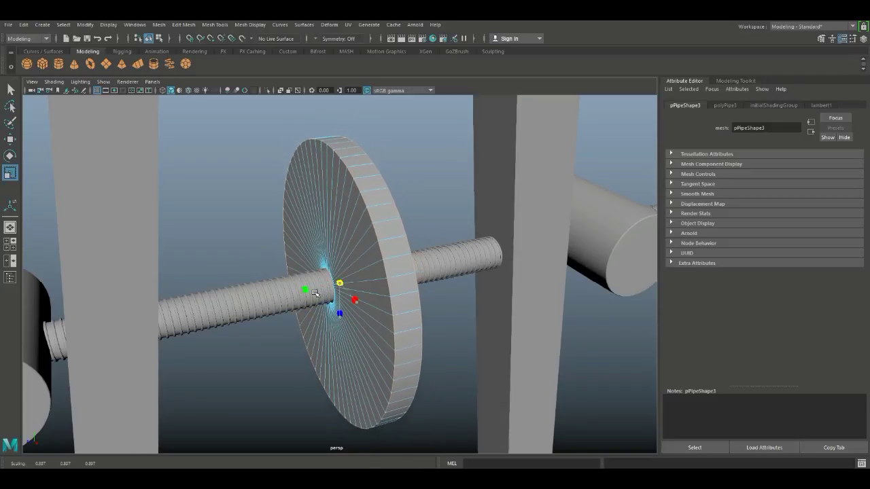
scroll(236, 240, "down", 3)
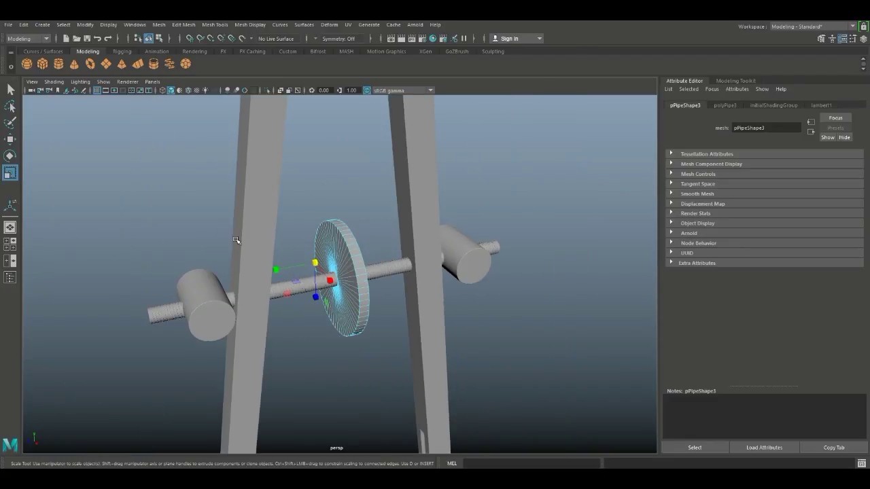
scroll(236, 240, "down", 4)
left_click(488, 349)
left_click_drag(487, 349, 485, 328, "alt")
scroll(484, 328, "up", 8)
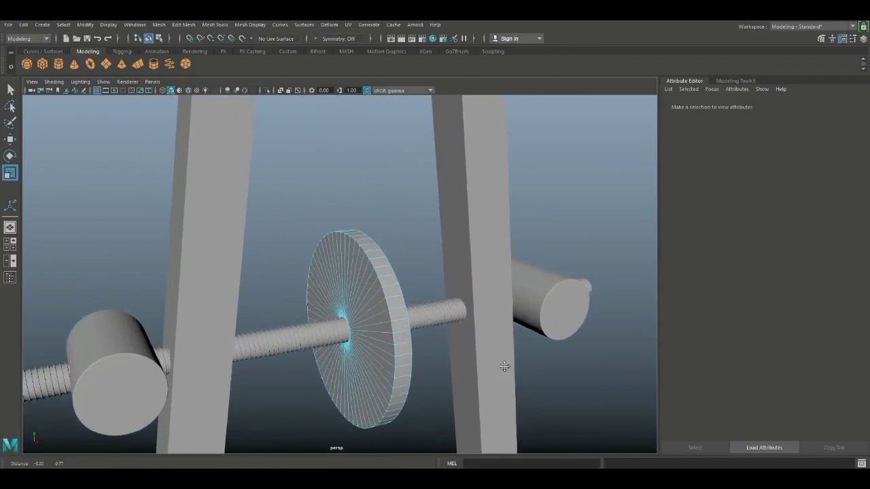
scroll(504, 367, "up", 1)
scroll(501, 377, "up", 3)
- Switch the wheel to face mode and select the first alternating rim faces from below
right_click(410, 294)
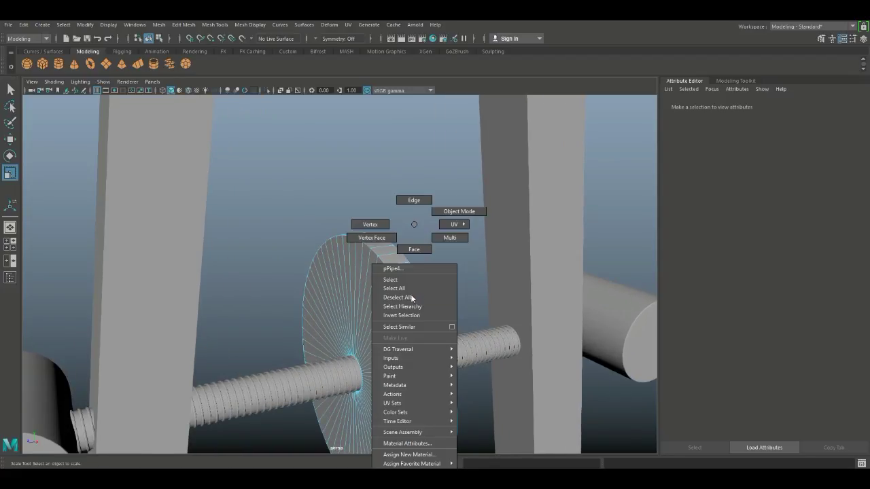
left_click(416, 250)
left_click(410, 286)
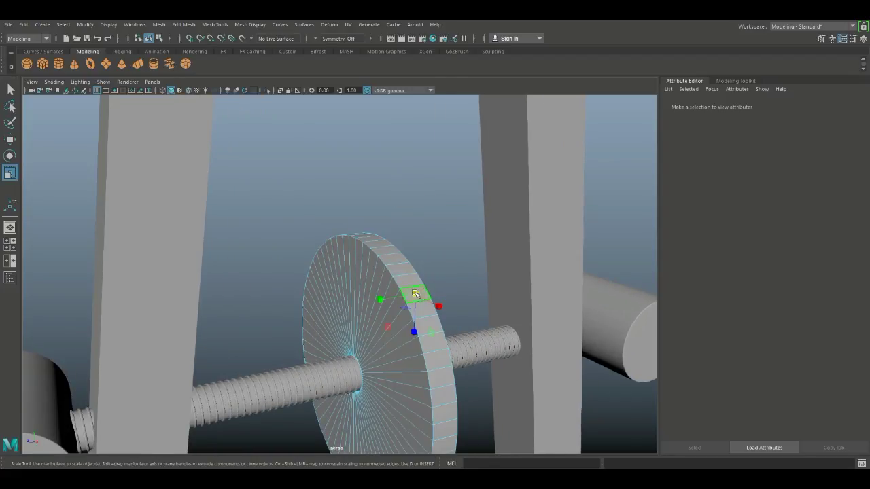
left_click_drag(398, 274, 421, 312, "alt")
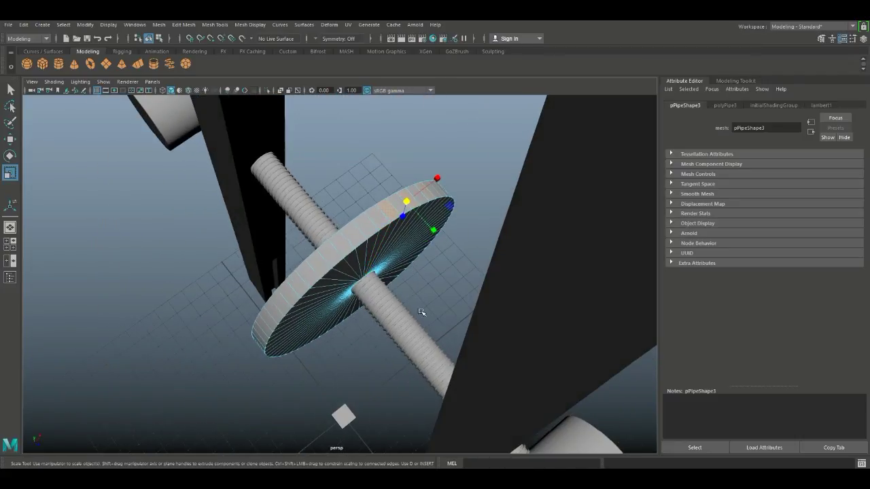
left_click(366, 225, "shift")
left_click(348, 242, "shift")
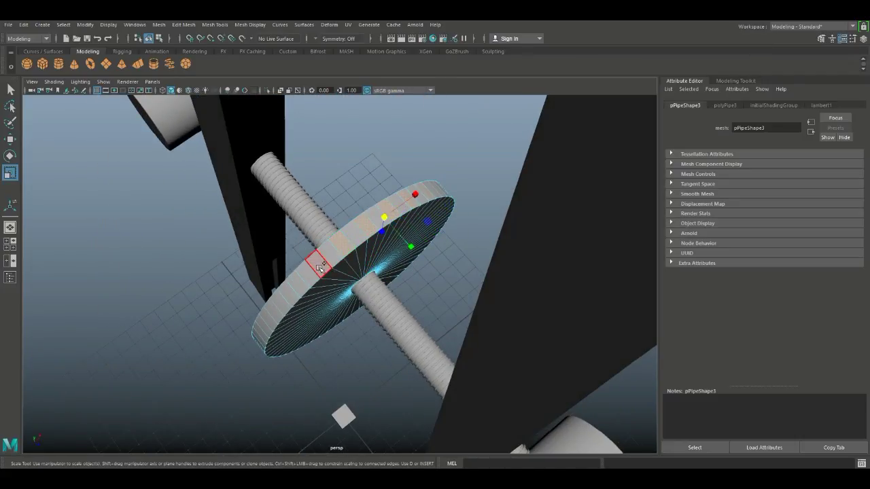
left_click(316, 261, "shift")
left_click(294, 284, "shift")
left_click(297, 293, "shift")
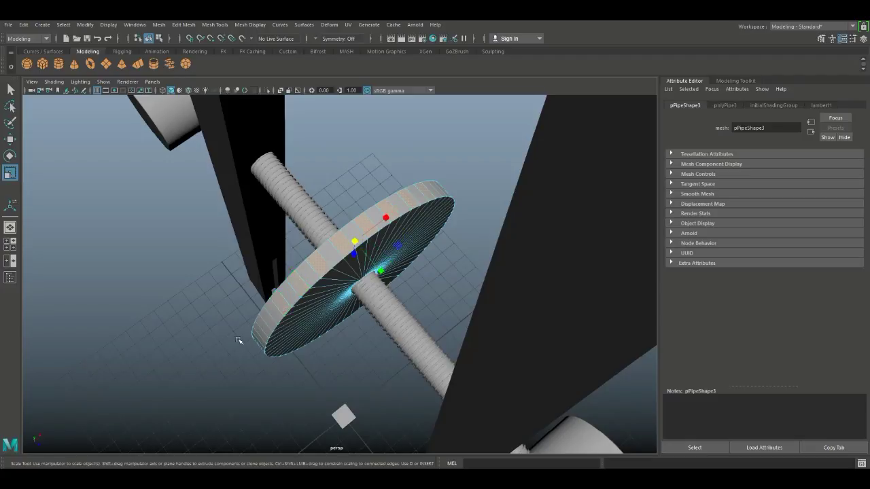
- Add the remaining every-other rim faces around the wheel and extrude them with Ctrl+E
left_click_drag(239, 340, 359, 320, "alt")
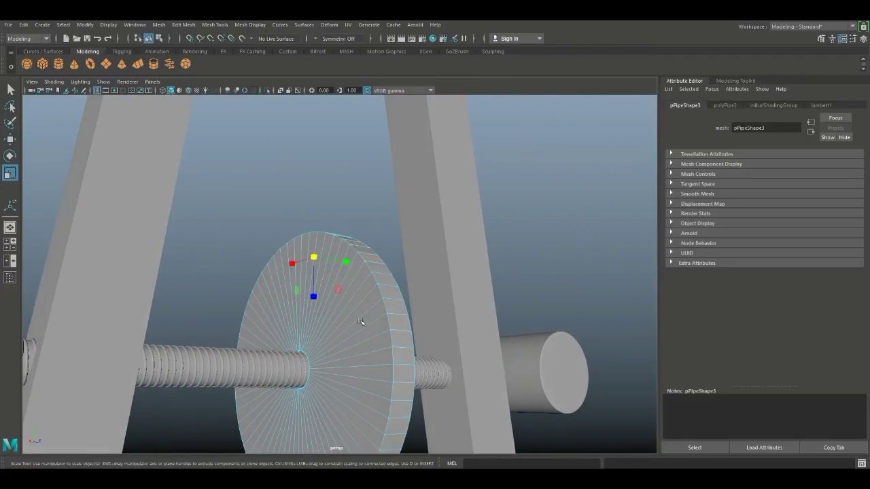
left_click(394, 305, "shift")
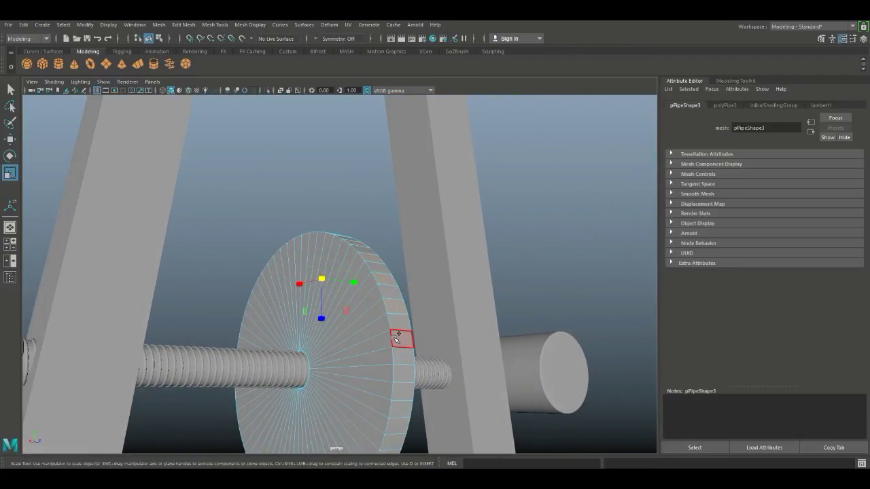
left_click(398, 339, "shift")
left_click(400, 364, "shift")
left_click(400, 407, "shift")
left_click_drag(401, 408, 437, 252, "alt")
left_click(426, 280, "shift")
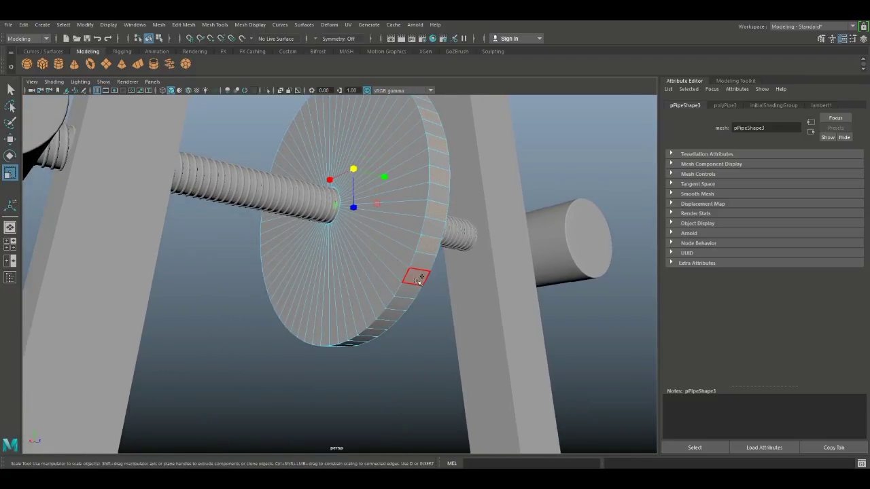
left_click(397, 304, "shift")
left_click(385, 325, "shift")
left_click_drag(388, 330, 421, 301, "alt")
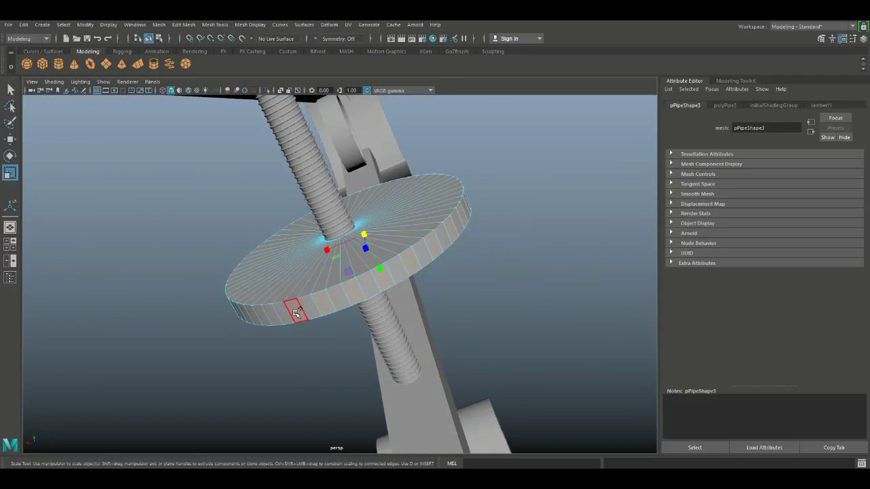
left_click_drag(197, 327, 281, 336, "alt")
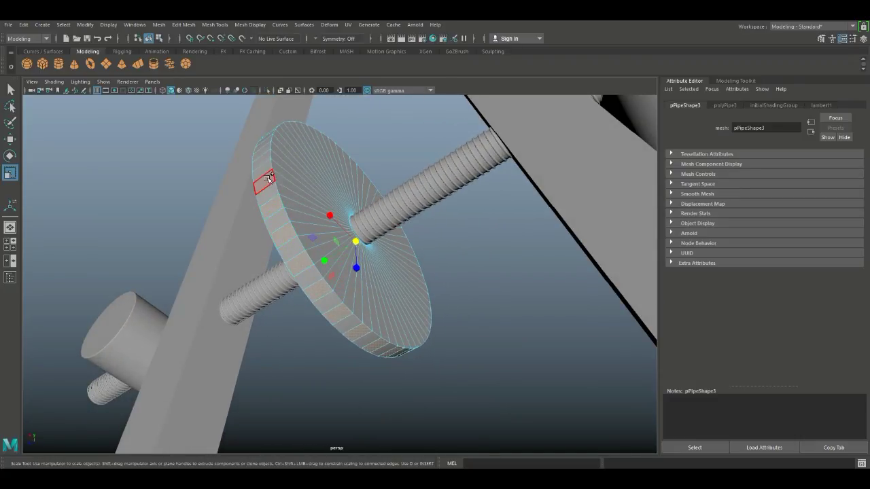
left_click_drag(269, 178, 251, 275, "alt")
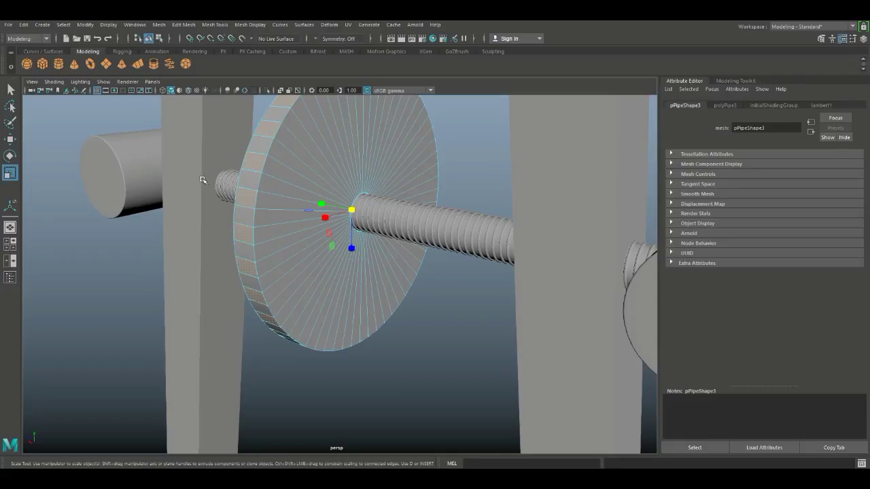
scroll(190, 218, "down", 3)
key("ctrl+e")
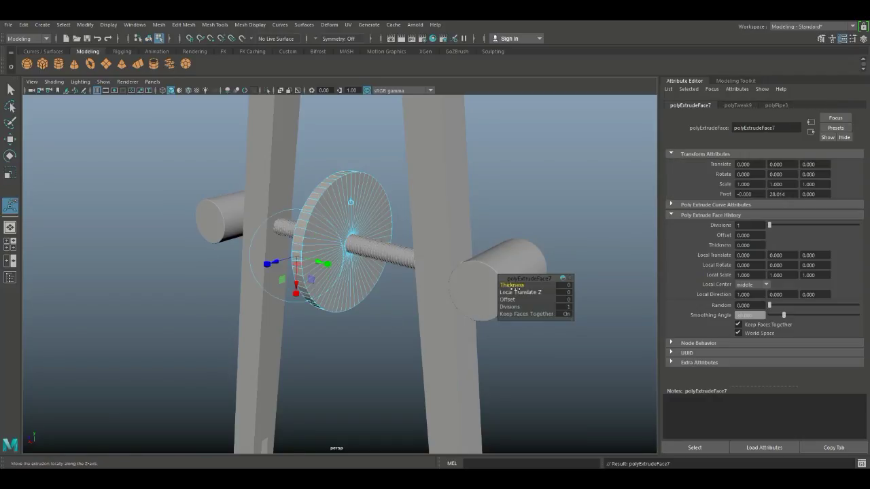
- Set the rim extrusion to thickness 0.03 and offset 0.01 to form teeth, then deselect
middle_click_drag(506, 285, 551, 288)
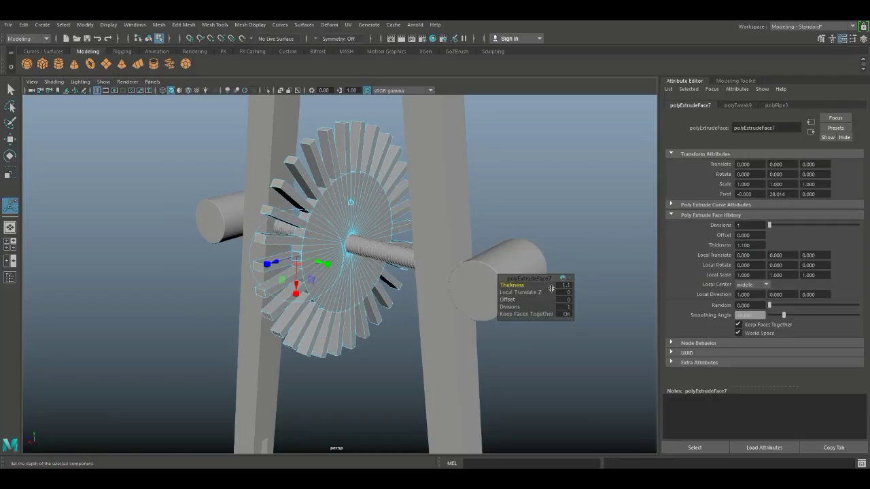
left_click(563, 286)
type("0.02")
key("Return")
scroll(358, 324, "up", 3)
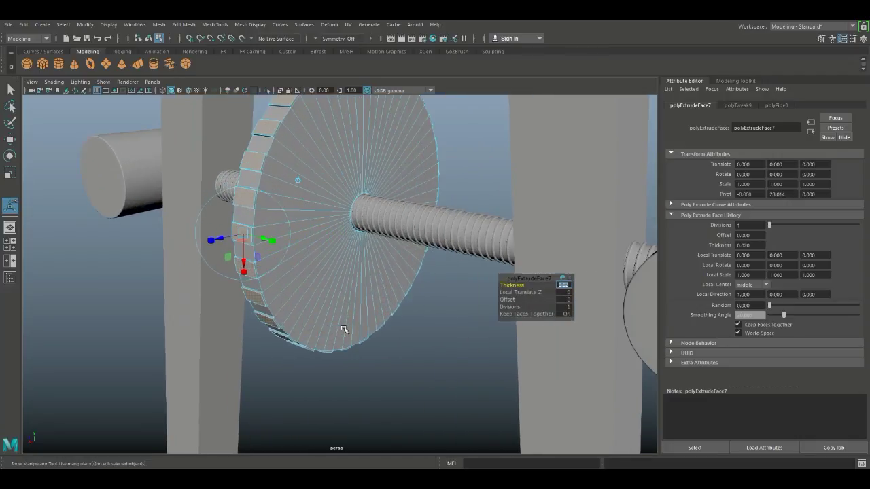
left_click_drag(344, 329, 380, 325, "alt")
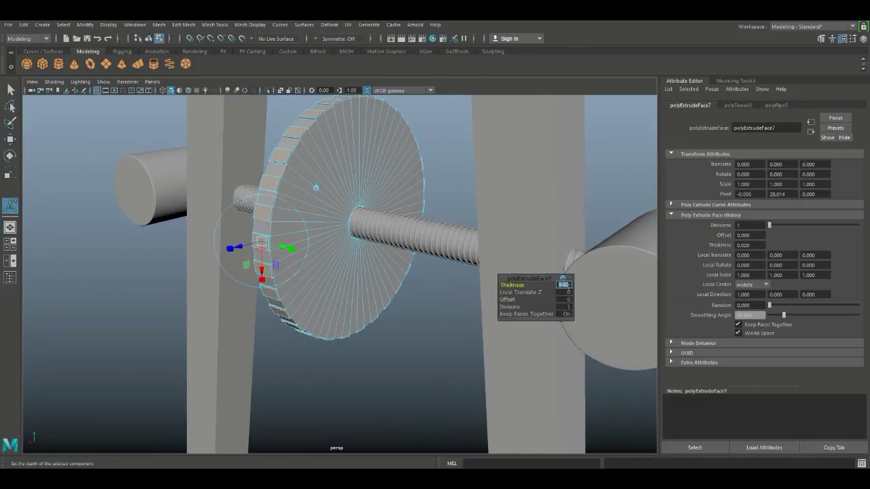
type("0.03")
key("Return")
key("Tab")
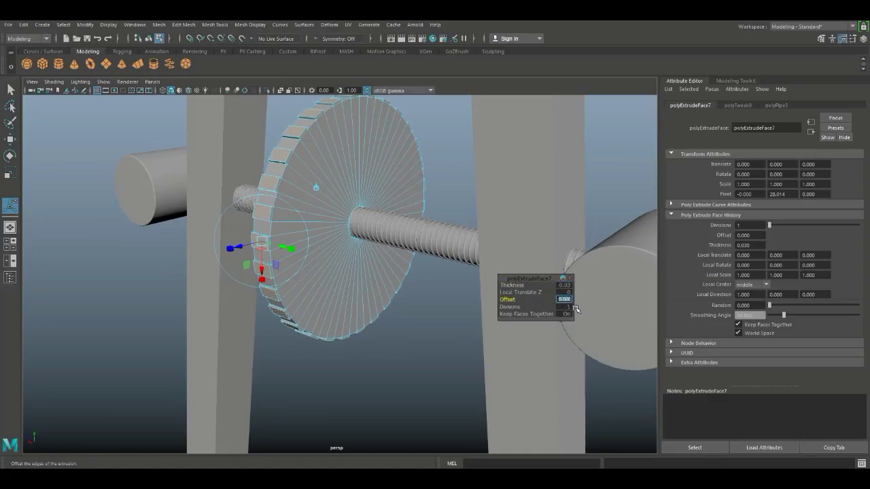
key("Return")
key("Return")
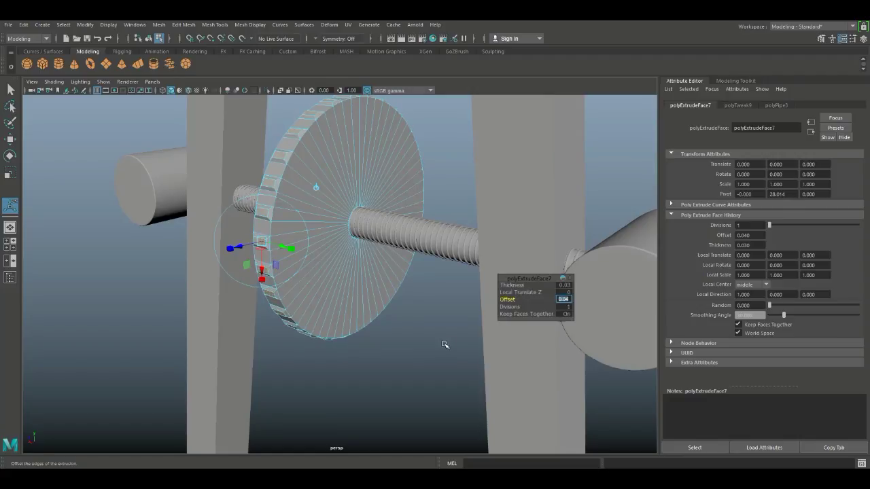
left_click(383, 346)
scroll(390, 345, "down", 6)
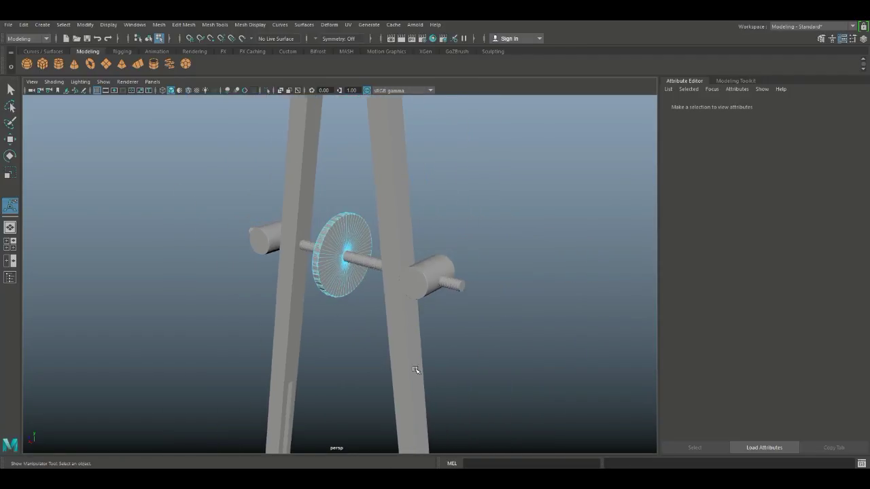
left_click_drag(505, 335, 403, 343, "alt")
right_click_drag(411, 247, 368, 252)
left_click(355, 348)
scroll(361, 337, "up", 2)
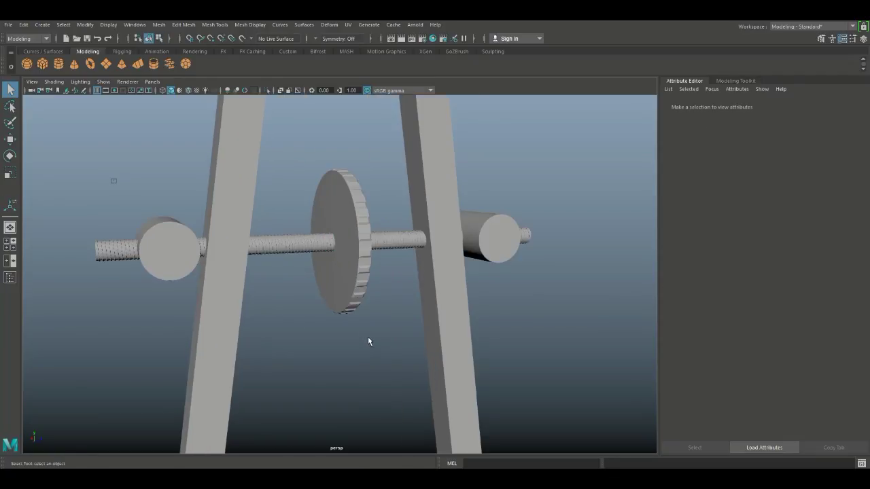
middle_click_drag(425, 388, 508, 309, "alt")
scroll(507, 303, "down", 3)
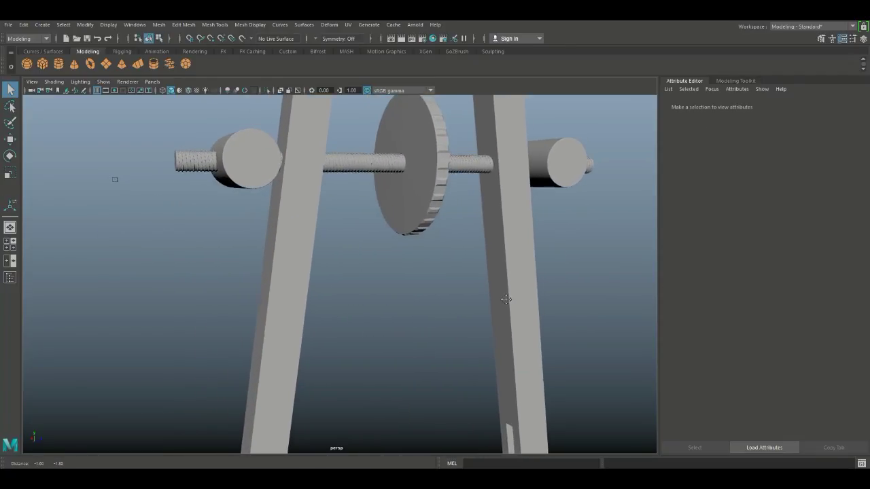
scroll(486, 332, "down", 2)
mouse_move(479, 333)
left_mouse_down("alt")
mouse_move(450, 307)
mouse_move(401, 317)
mouse_move(431, 345)
mouse_move(495, 326)
mouse_move(497, 337)
mouse_move(439, 322)
mouse_move(467, 336)
left_mouse_up("alt")
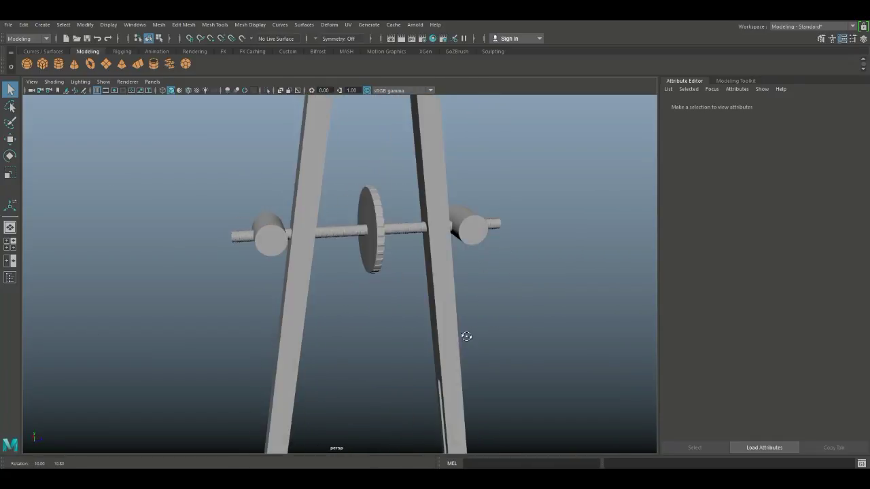
scroll(171, 299, "down", 5)
scroll(194, 327, "up", 2)
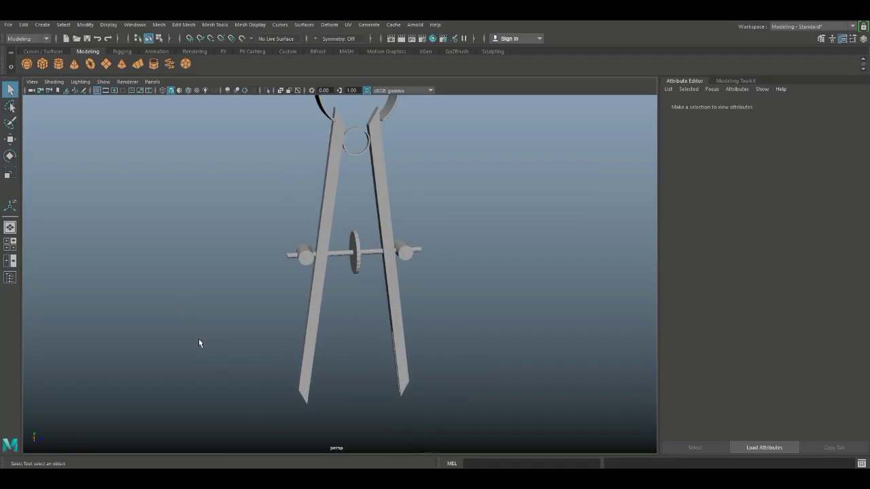
right_click_drag(198, 344, 210, 324, "alt")
scroll(420, 327, "up", 3)
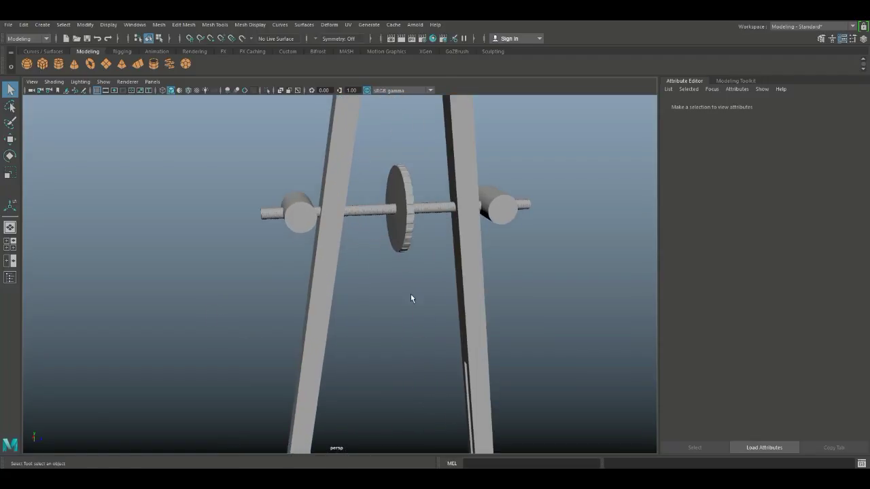
left_click(406, 211)
- Scale the whole toothed wheel uniformly with the Scale tool, then deselect it
left_click_drag(406, 271, 398, 319, "alt")
key("r")
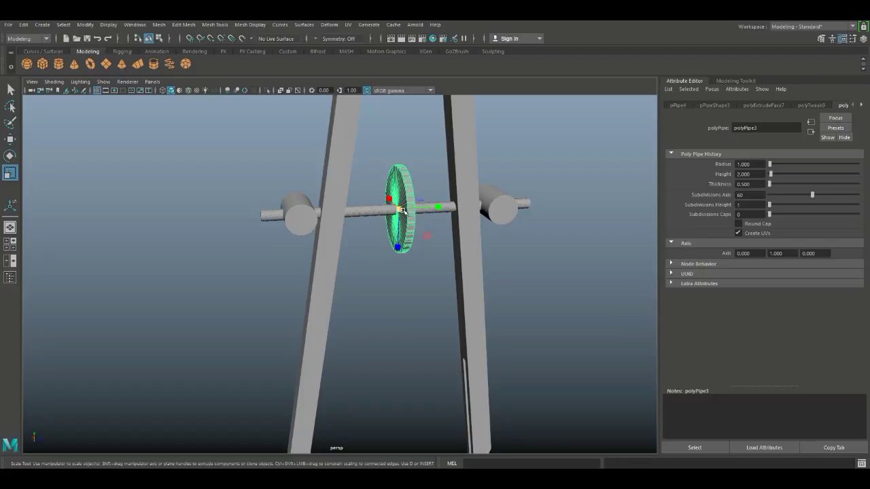
left_click_drag(402, 211, 445, 219)
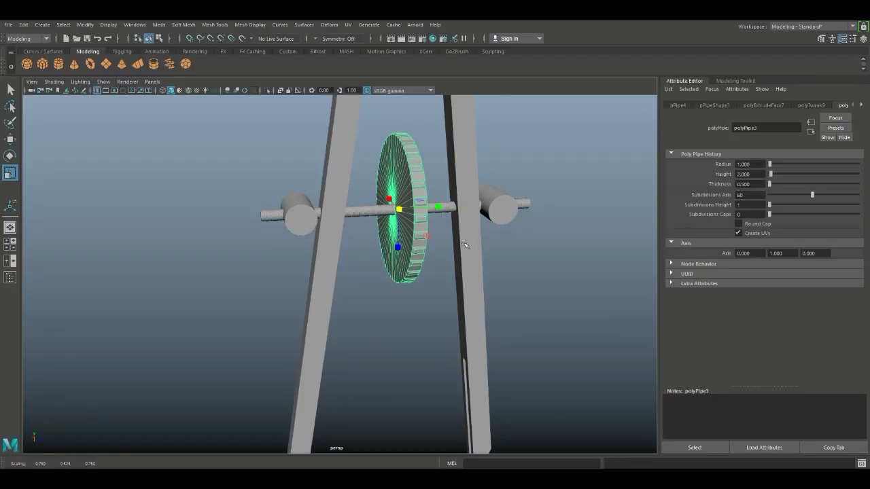
scroll(500, 278, "down", 3)
left_click(506, 288)
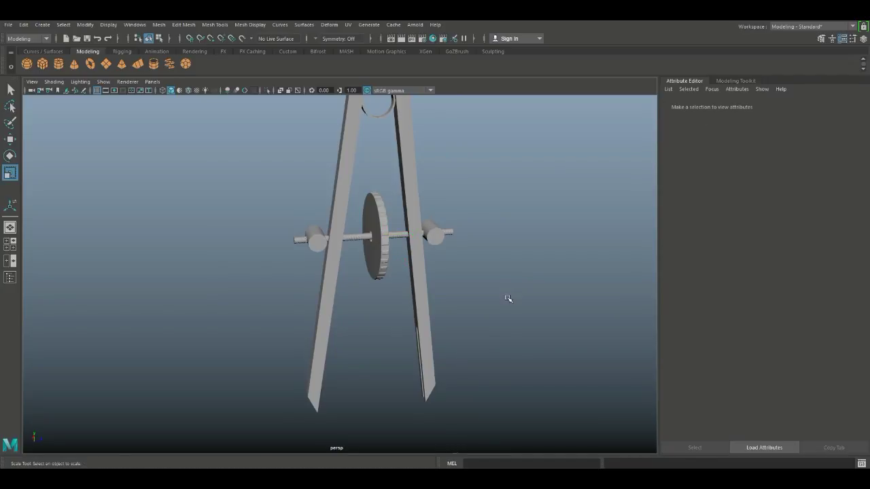
- Select the edge loop around the wheel's center hole and scale it down to about 0.58
scroll(507, 299, "up", 3)
left_click_drag(501, 322, 534, 324, "alt")
scroll(520, 312, "up", 3)
left_click_drag(505, 299, 453, 418, "alt")
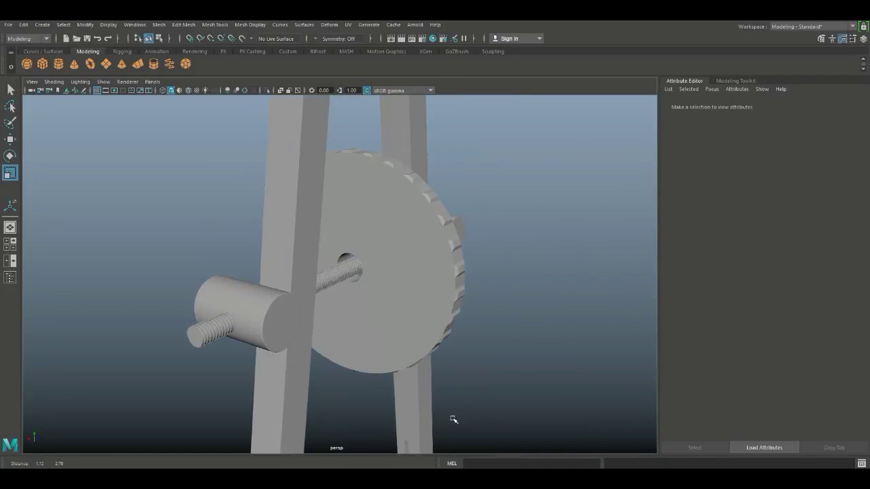
left_click(363, 218)
key("f")
scroll(429, 306, "up", 3)
right_click_drag(356, 195, 349, 97)
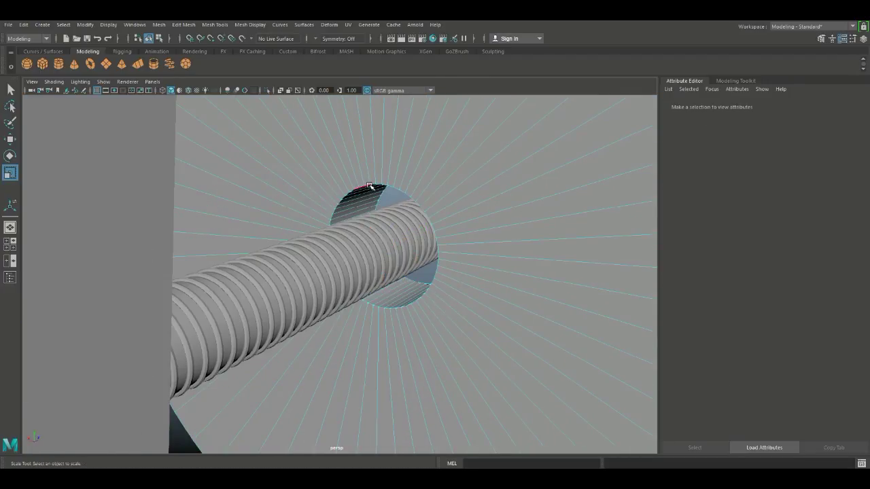
double_click(368, 184)
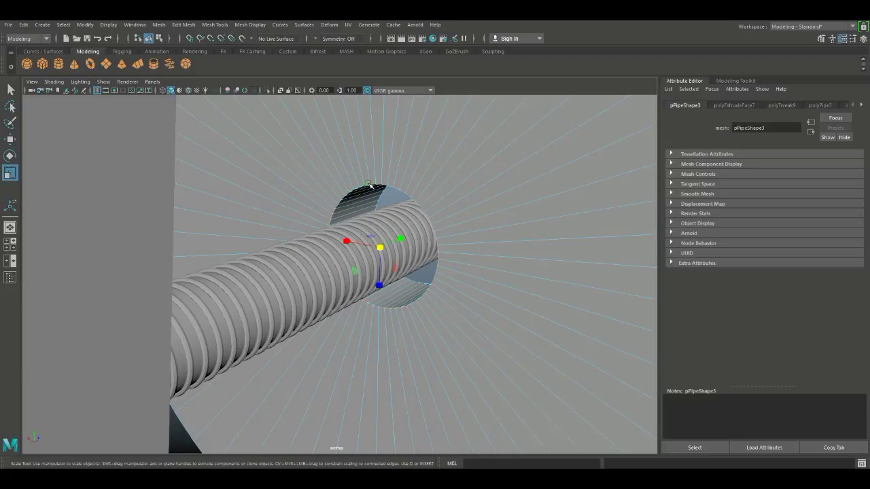
left_click_drag(418, 237, 301, 243, "alt")
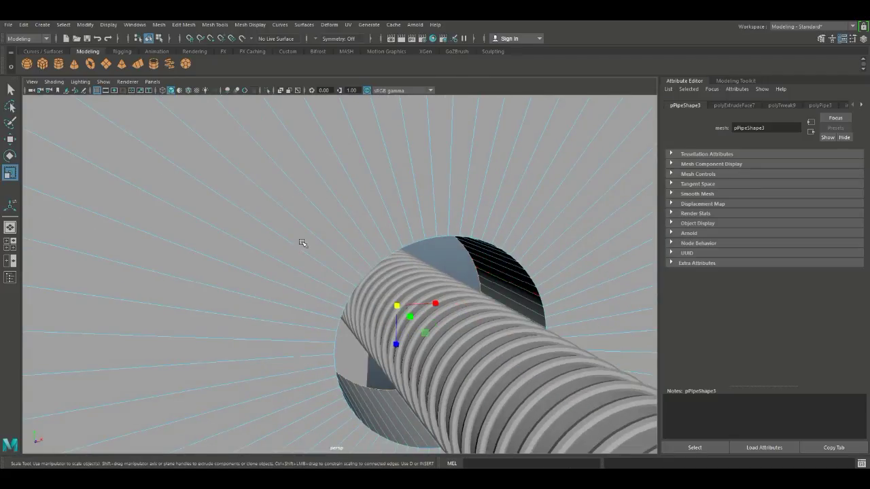
left_click(445, 234, "shift")
left_click_drag(418, 325, 25, 281)
left_click(10, 244)
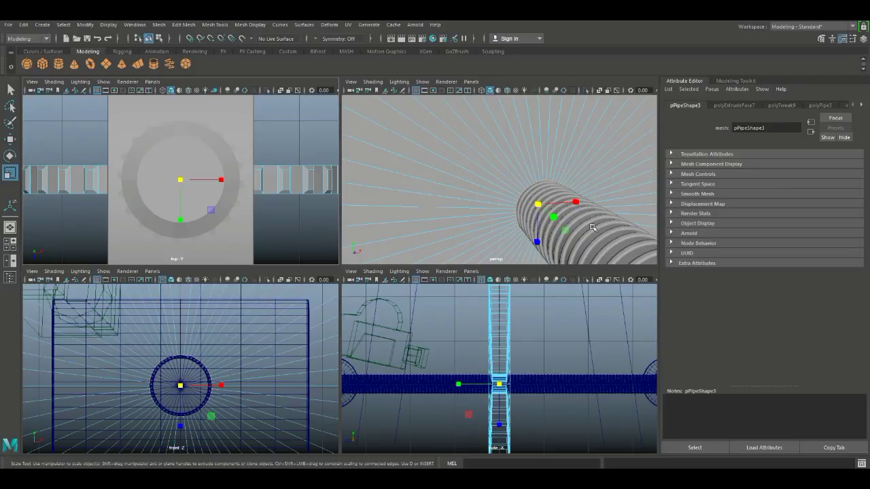
key("space")
scroll(469, 225, "down", 5)
left_click_drag(435, 302, 430, 236, "alt")
right_click_drag(388, 205, 411, 192)
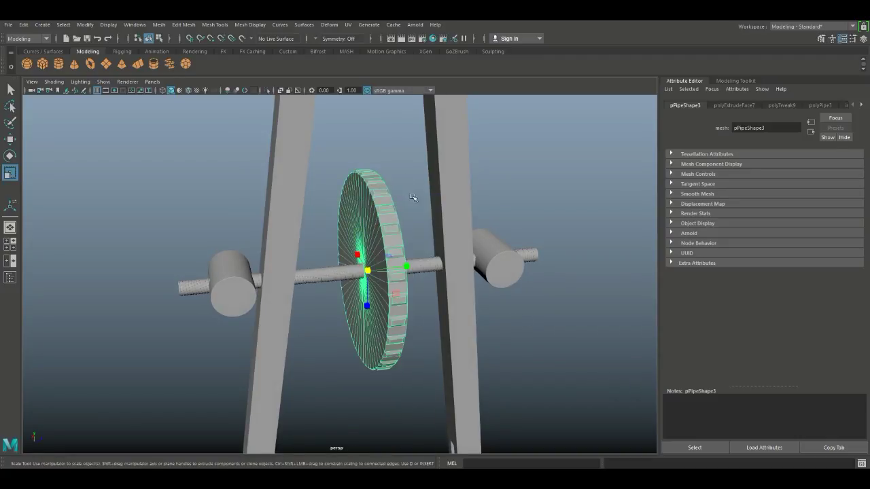
key("3")
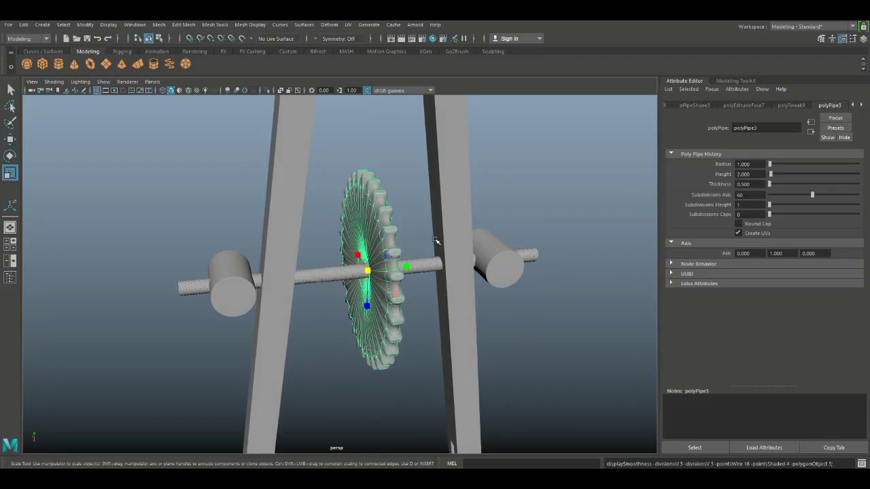
left_click(516, 194)
left_click_drag(472, 222, 454, 233, "alt")
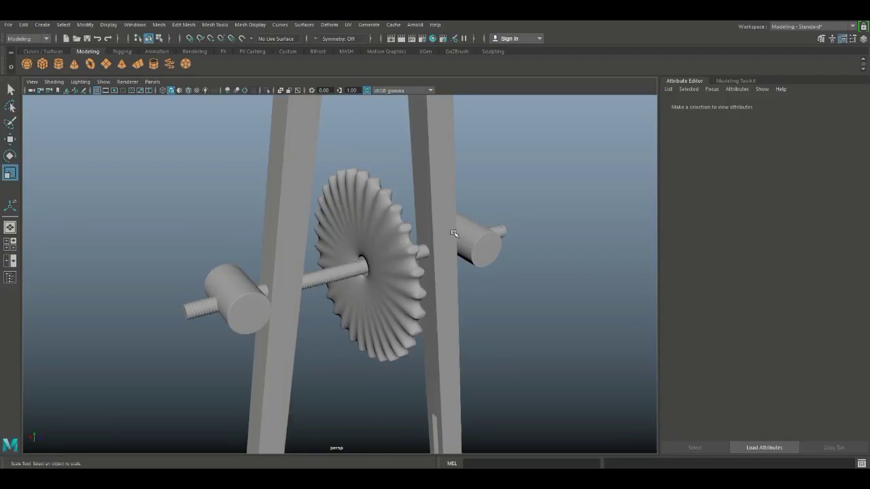
left_click(396, 234)
key("1")
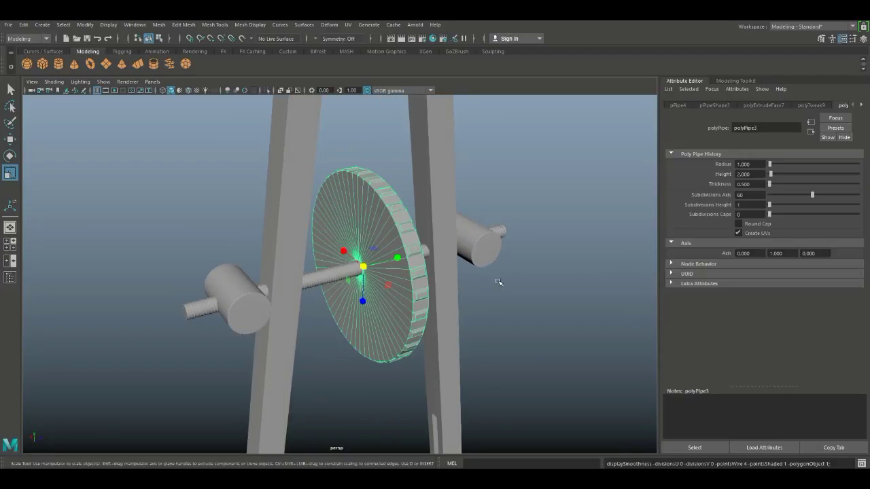
left_click_drag(541, 293, 526, 278, "alt")
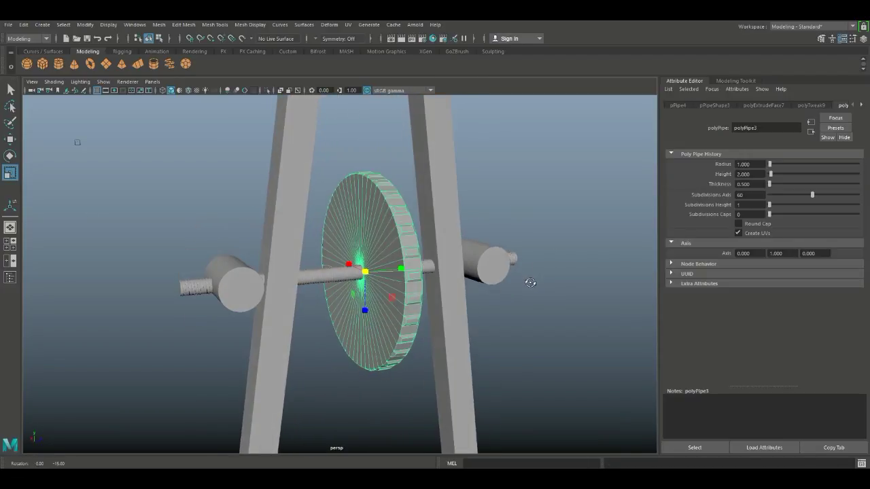
left_click(553, 235)
left_click_drag(554, 235, 541, 260, "alt")
scroll(541, 260, "down", 5)
left_click_drag(515, 287, 507, 293, "alt")
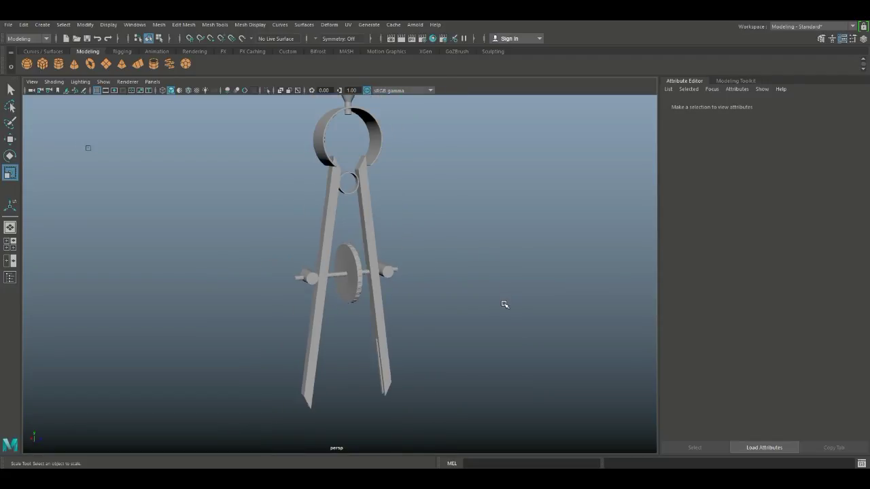
middle_click_drag(504, 304, 470, 283, "alt")
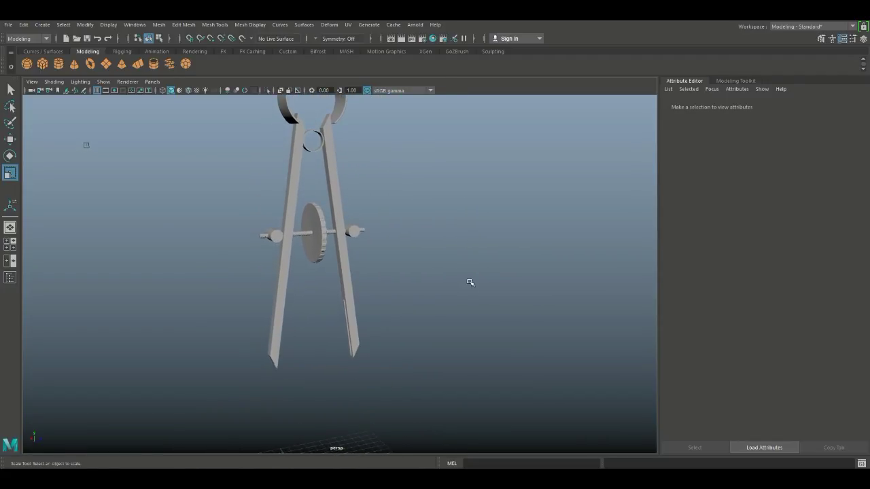
scroll(470, 283, "up", 2)
left_click_drag(451, 309, 439, 311, "alt")
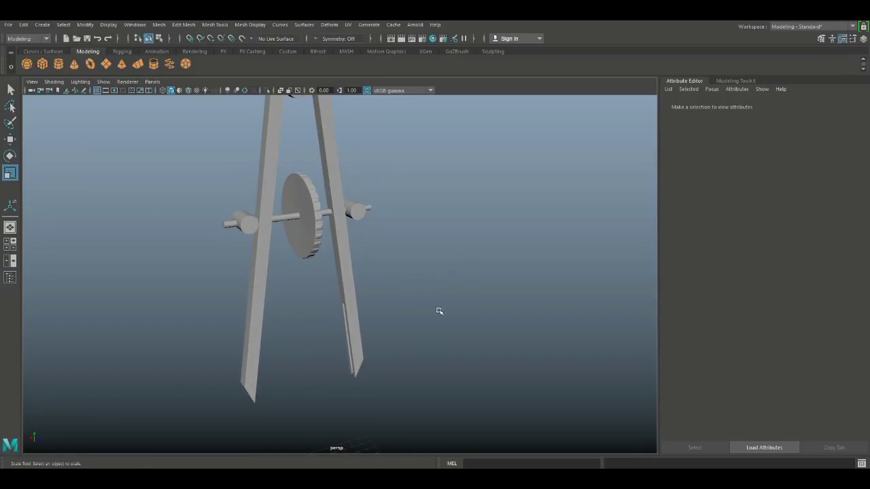
left_click(317, 238)
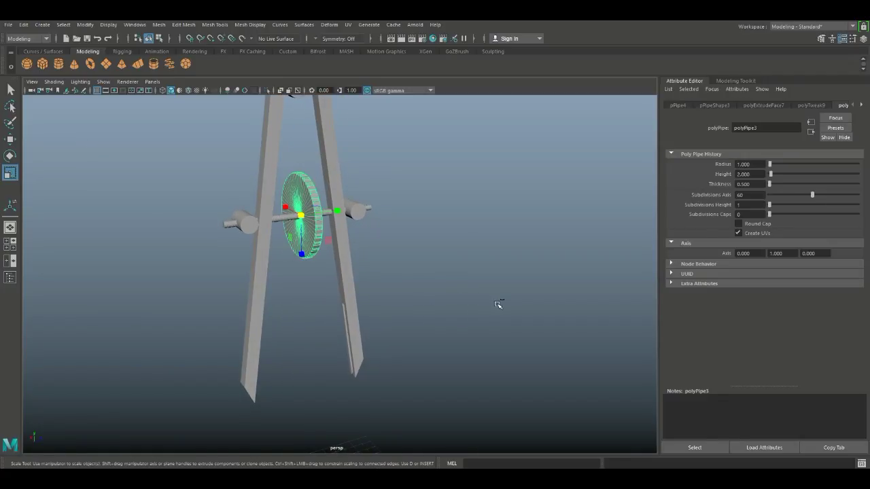
- Duplicate the toothed wheel, move it below the rod, shrink it, and place it at the left leg
key("ctrl+d")
key("w")
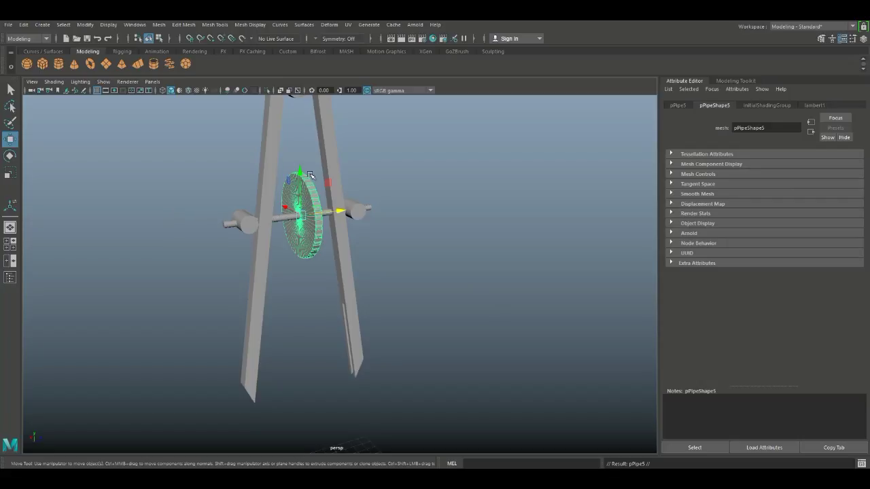
left_click_drag(303, 172, 264, 382)
key("r")
key("w")
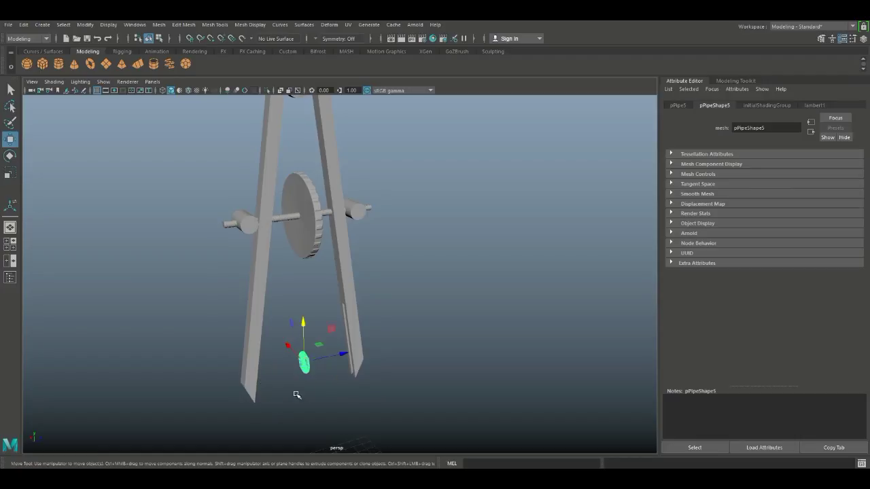
left_click_drag(334, 359, 285, 375)
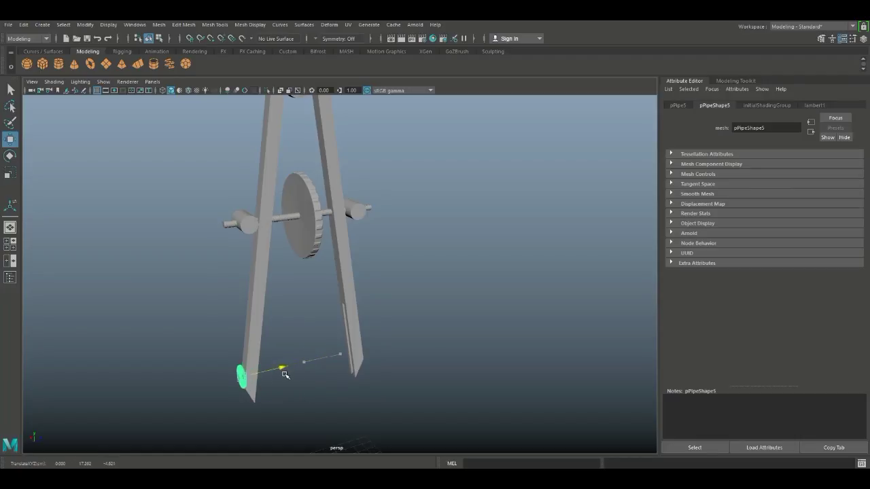
- In side view, raise the small wheel to about Y 18 against the leg and tilt it roughly 80° on X
left_click(10, 243)
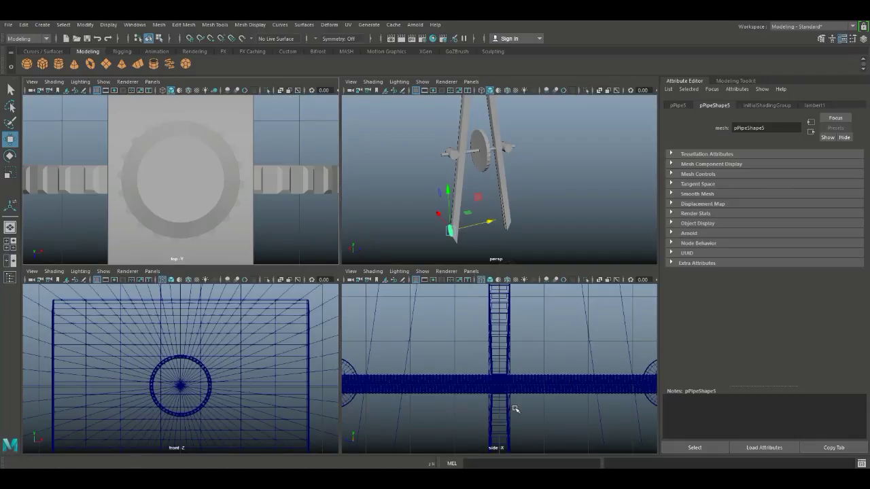
key("space")
key("f")
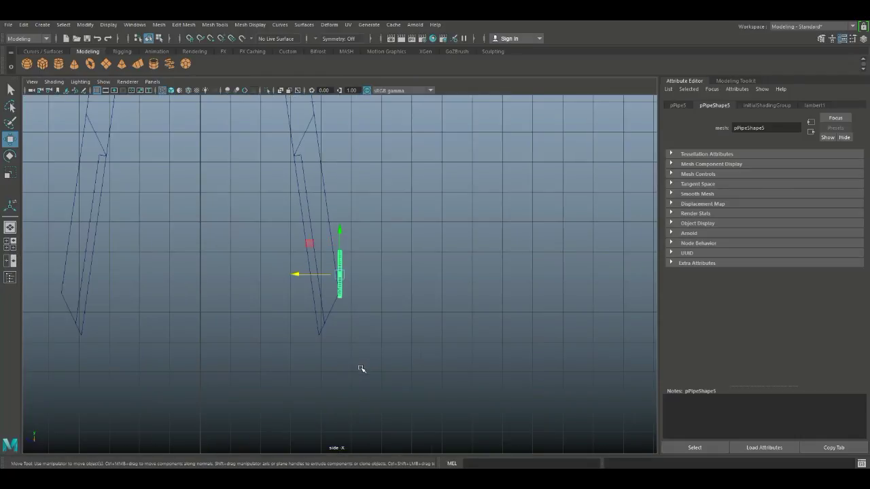
scroll(361, 369, "up", 5)
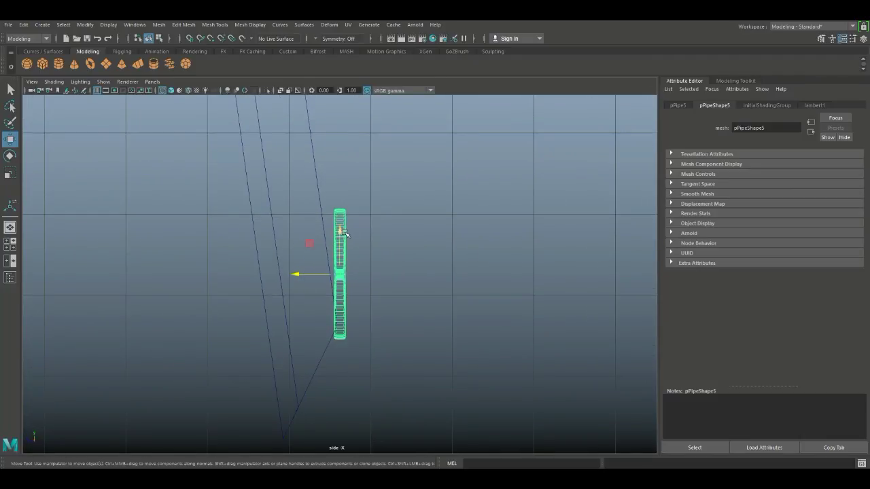
left_click_drag(342, 231, 359, 166)
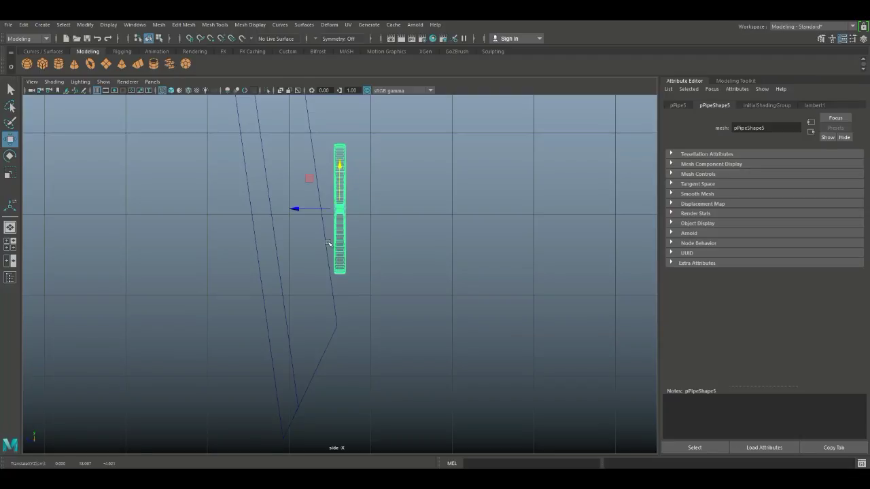
left_click_drag(295, 210, 280, 208)
key("e")
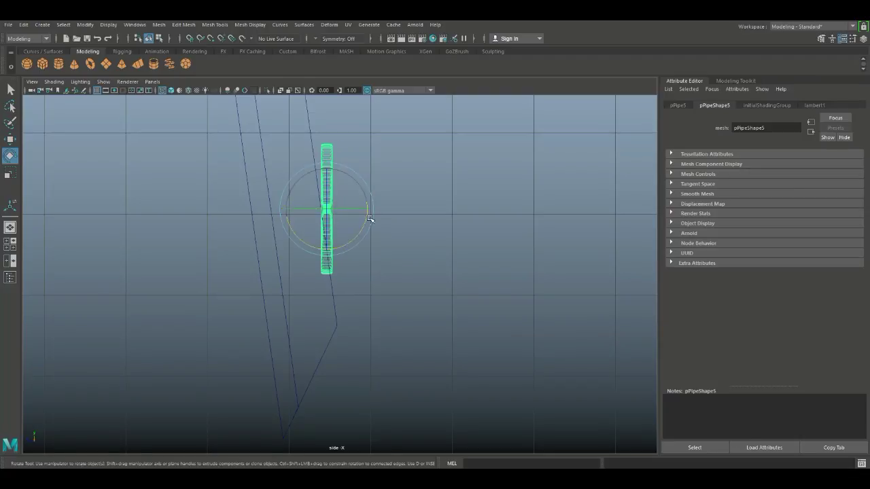
left_click_drag(372, 223, 370, 217)
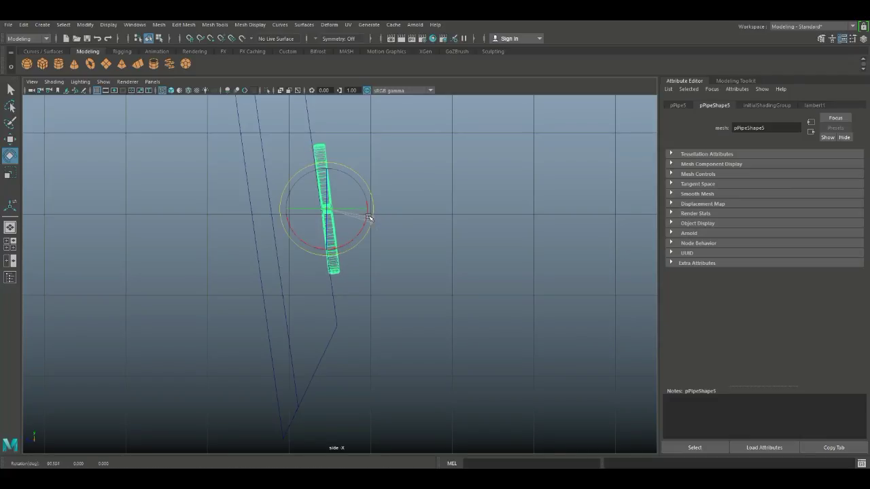
left_click(10, 246)
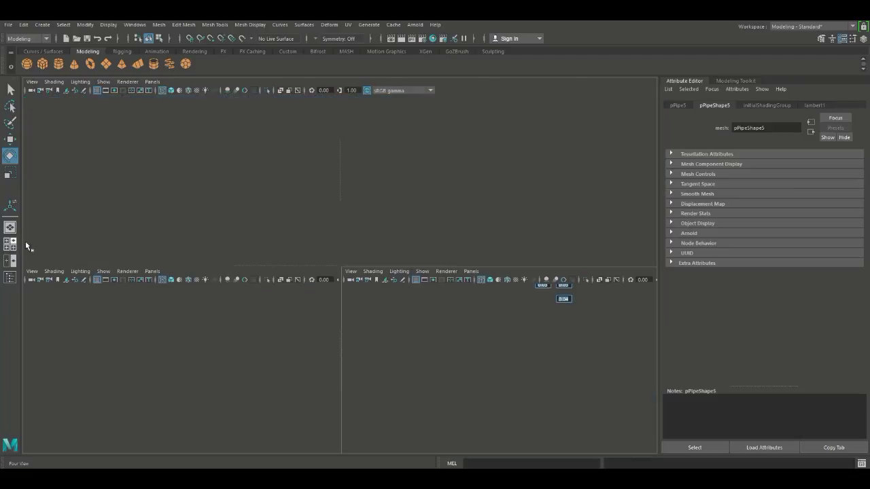
- Maximise the perspective view, deselect, and zoom in on the small wheel at the lower left leg
key("space")
left_click(490, 274)
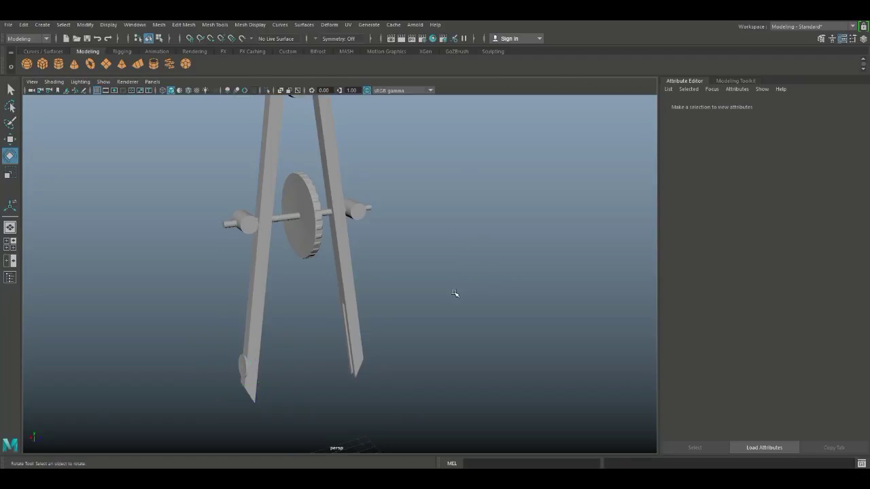
left_click_drag(410, 330, 456, 317, "alt")
middle_click_drag(456, 316, 510, 196, "alt")
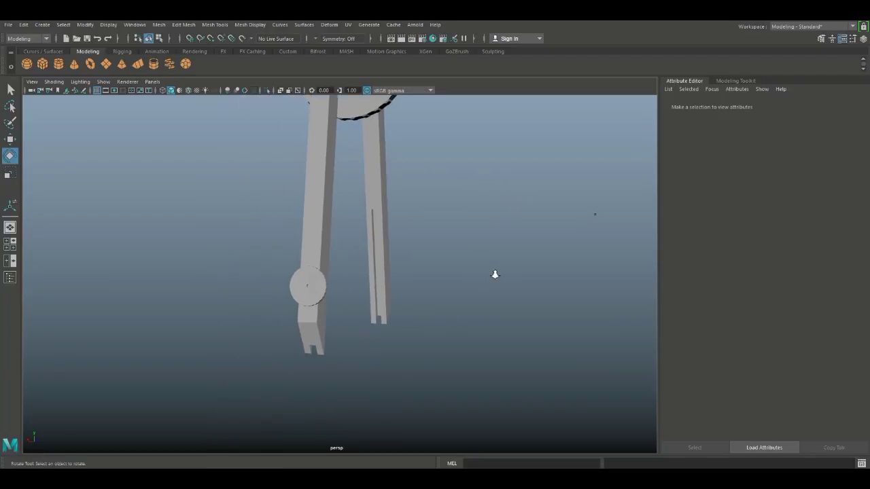
scroll(485, 280, "up", 5)
middle_click_drag(481, 284, 493, 305, "alt")
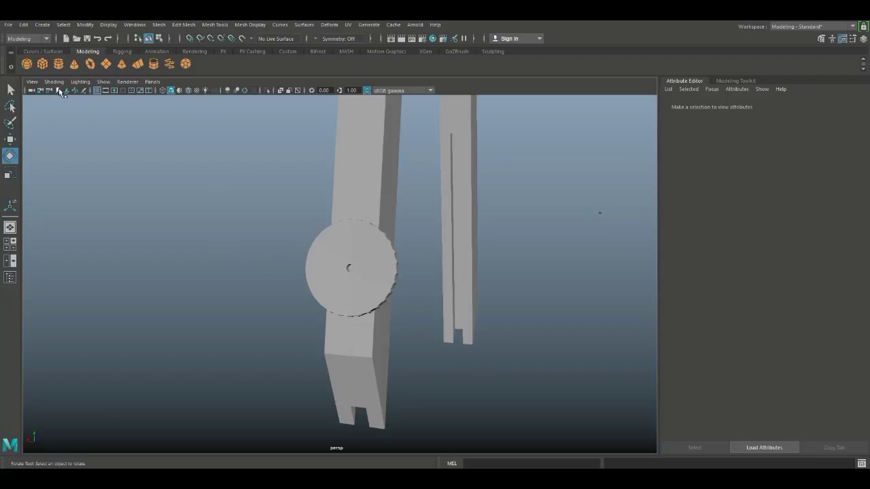
- Add a cylinder, raise it, rotate it -90 degrees on Z and slide it beside the left leg
left_click(61, 67)
left_click_drag(254, 249, 377, 356, "alt")
key("w")
scroll(392, 345, "down", 3)
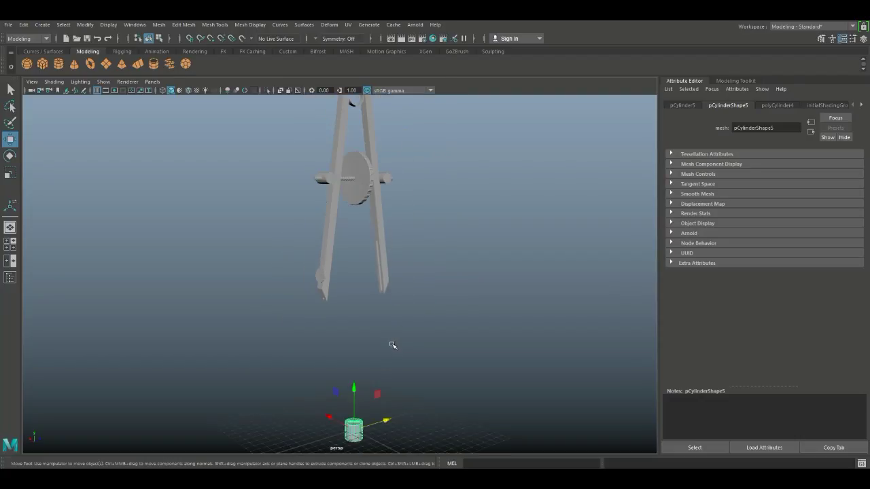
left_click_drag(354, 388, 354, 246)
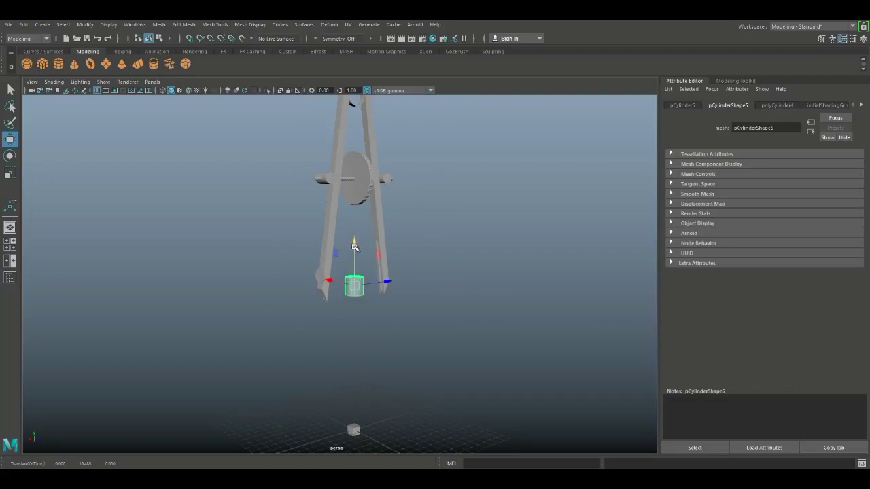
key("e")
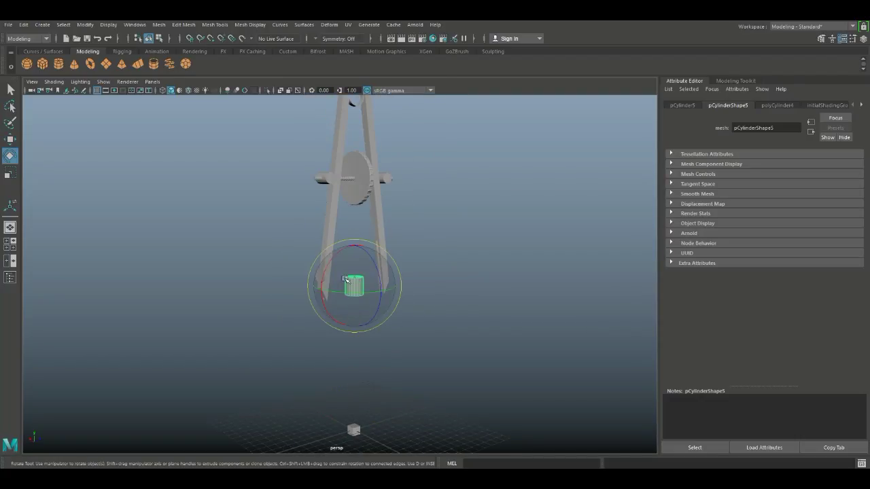
left_click_drag(329, 257, 325, 316)
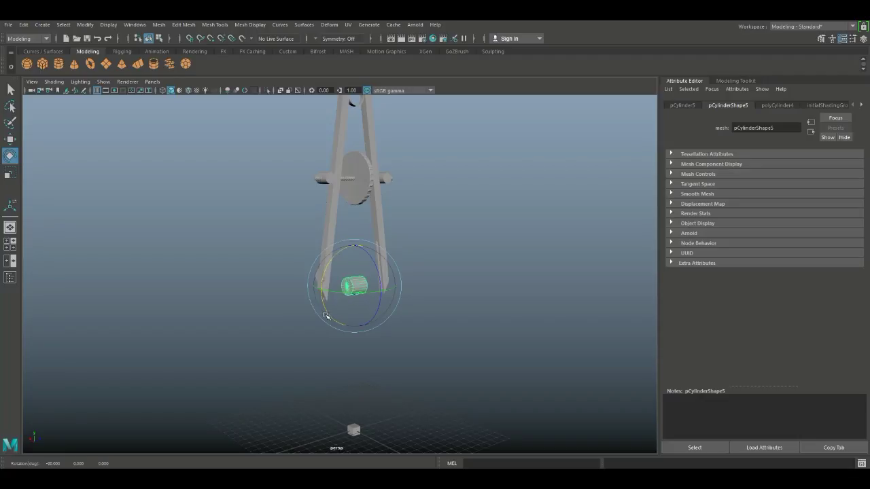
key("w")
left_click_drag(386, 279, 363, 305)
- In the maximized side view, shrink the cylinder to about 0.131 scale
left_click(14, 246)
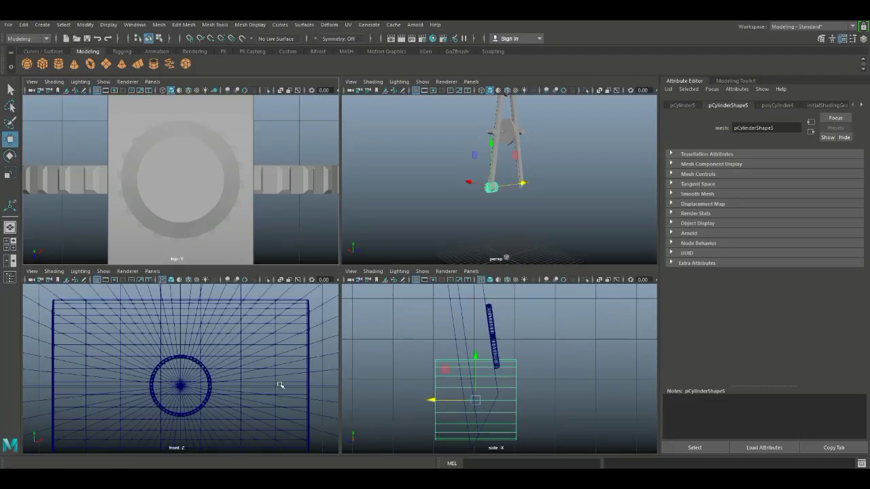
key("space")
scroll(458, 394, "down", 5)
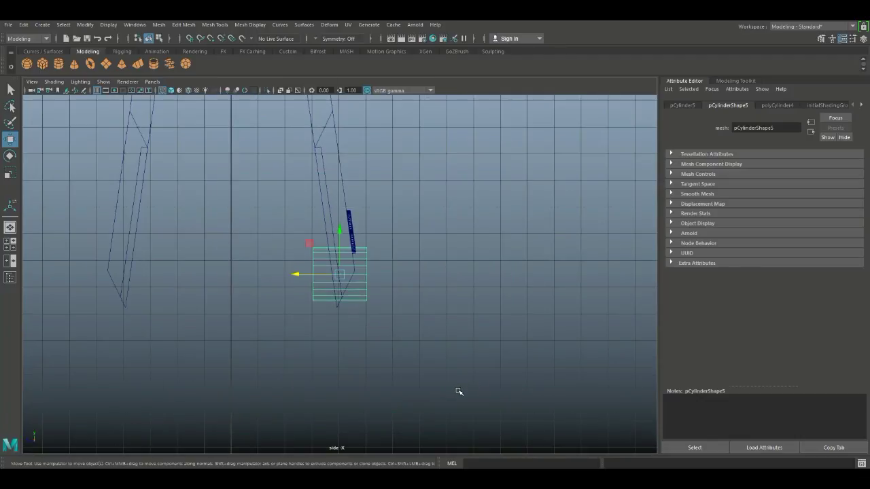
scroll(458, 390, "up", 4)
key("r")
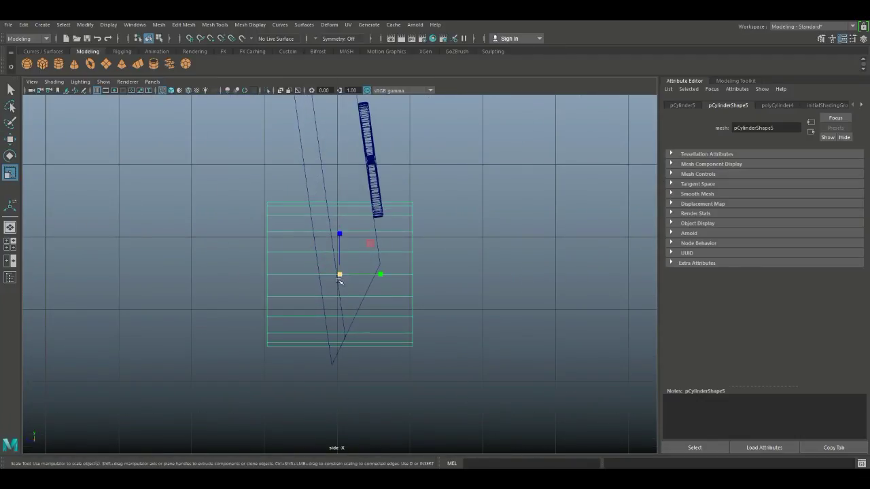
left_click_drag(339, 280, 231, 321)
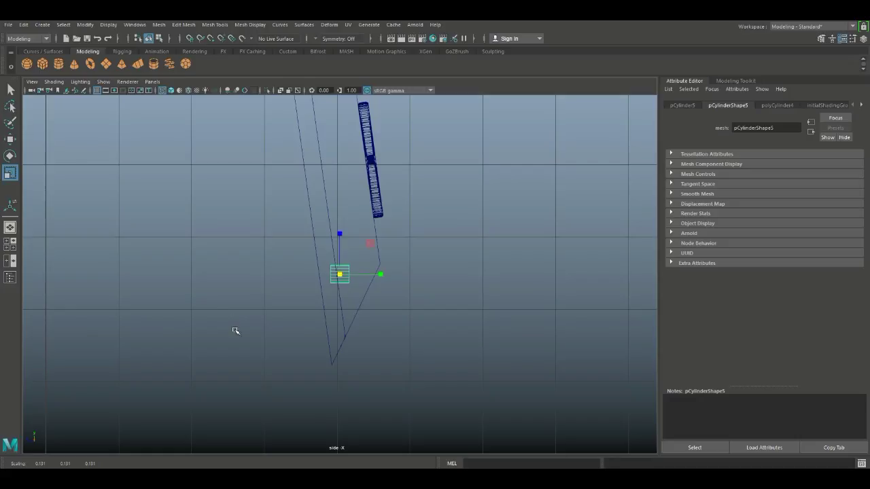
- Raise the cylinder, shrink it to 0.057 and stretch it into a bar of length 0.213
key("w")
left_click_drag(339, 234, 345, 119)
key("f")
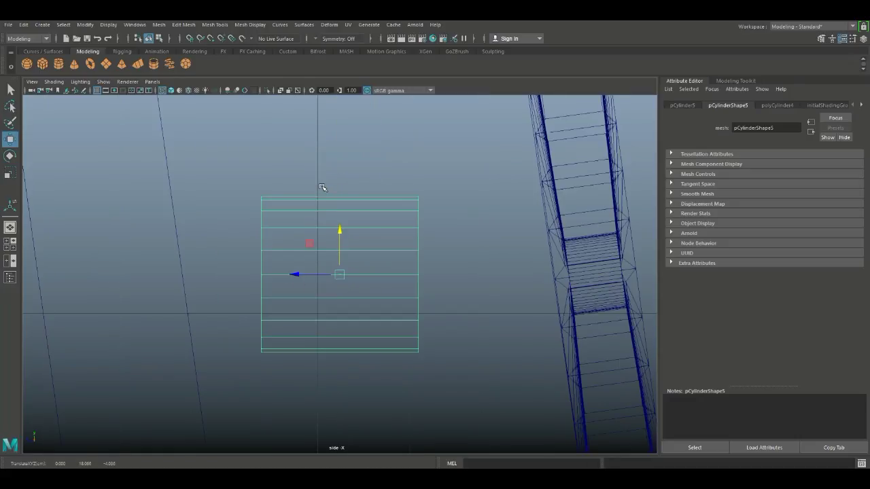
key("r")
left_click_drag(337, 274, 284, 292)
left_click_drag(379, 275, 544, 275)
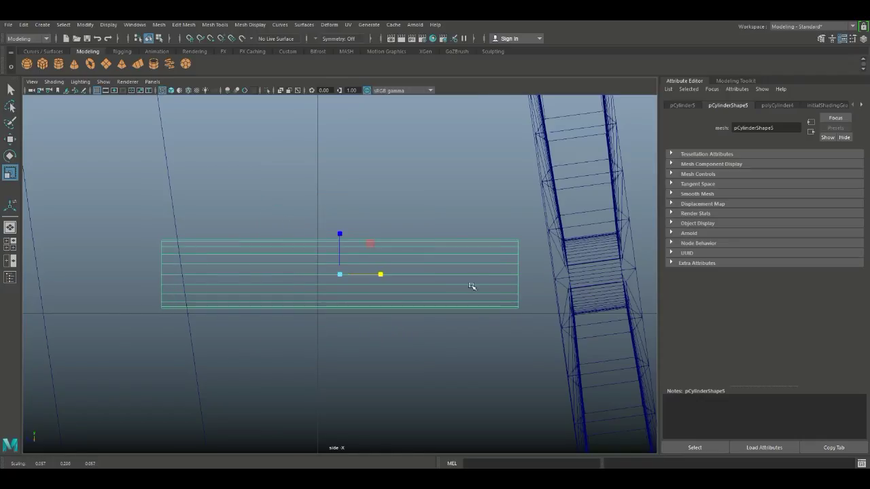
left_click_drag(381, 275, 372, 279)
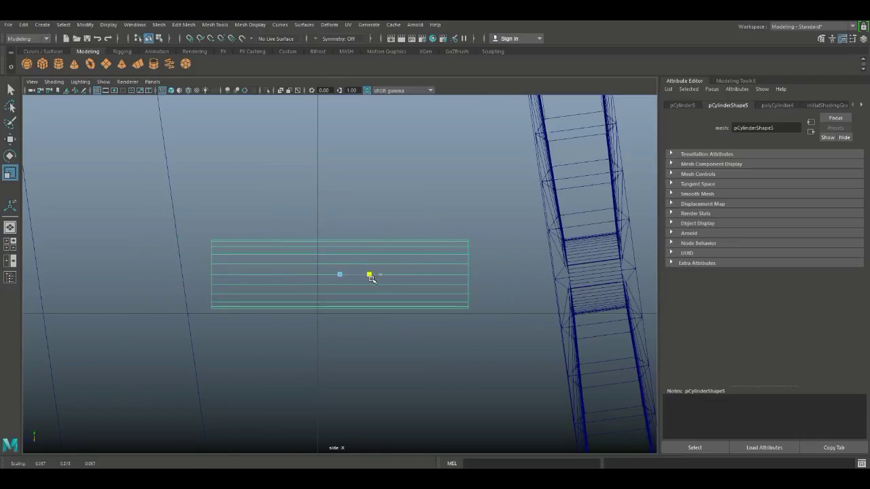
- Centre the bar across the gear and tilt it to about -82.9 degrees
key("w")
left_click_drag(301, 275, 492, 287)
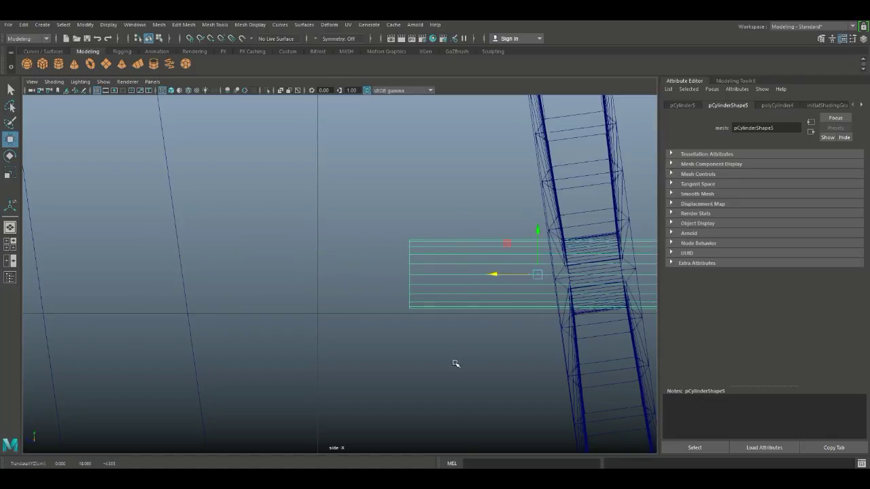
scroll(446, 359, "down", 5)
scroll(395, 351, "up", 5)
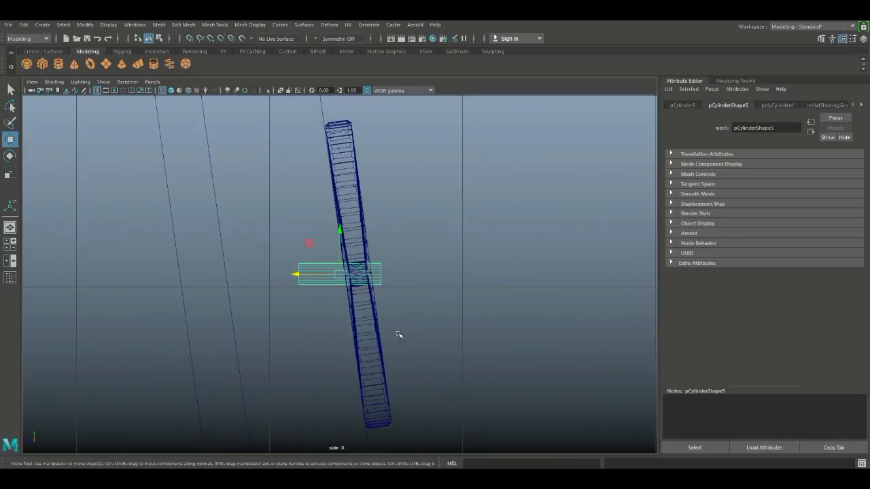
scroll(399, 334, "up", 5)
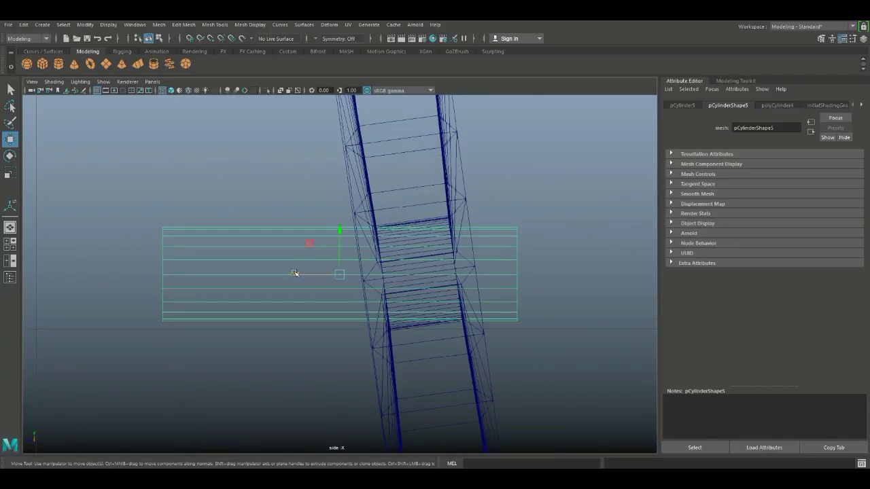
left_click_drag(294, 272, 373, 282)
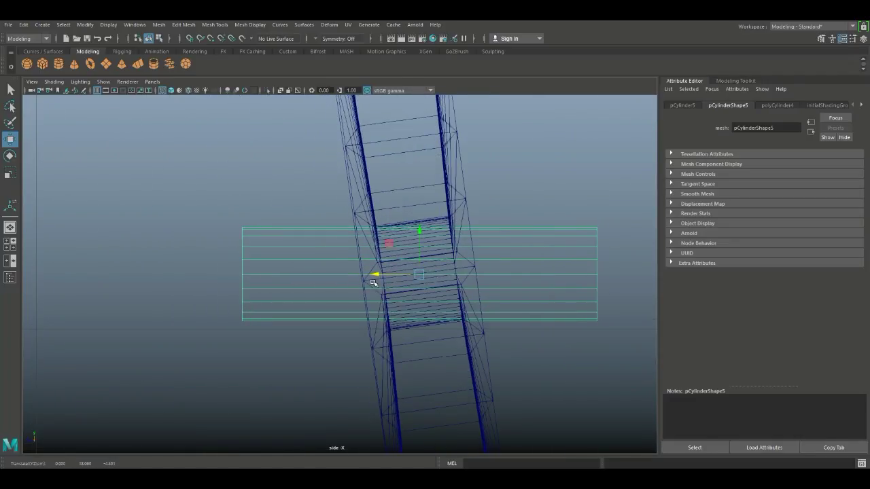
key("e")
left_click_drag(468, 277, 421, 272)
key("w")
- In the perspective view, scale the rod lengthwise to about 0.8 so it pokes through the gear
left_click(15, 243)
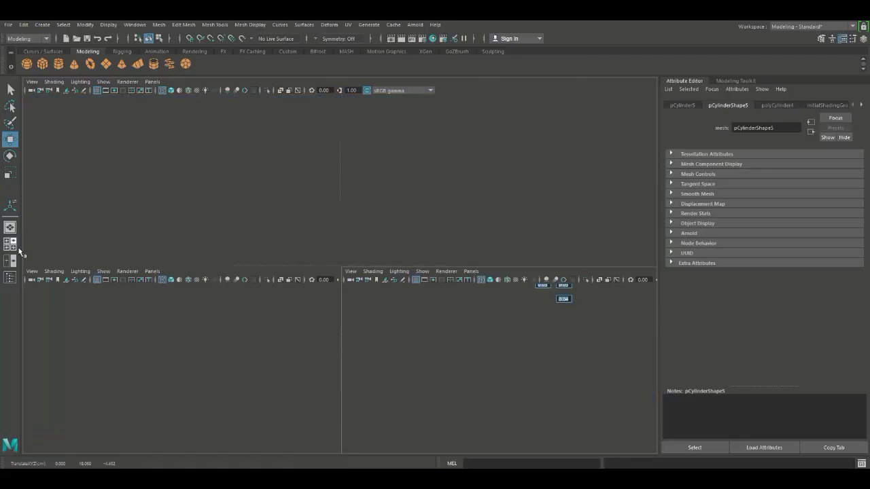
key("space")
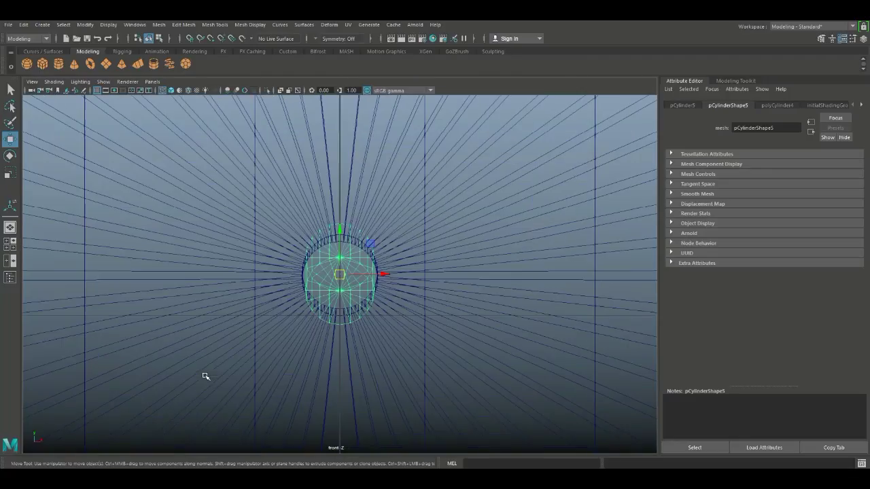
left_click(9, 242)
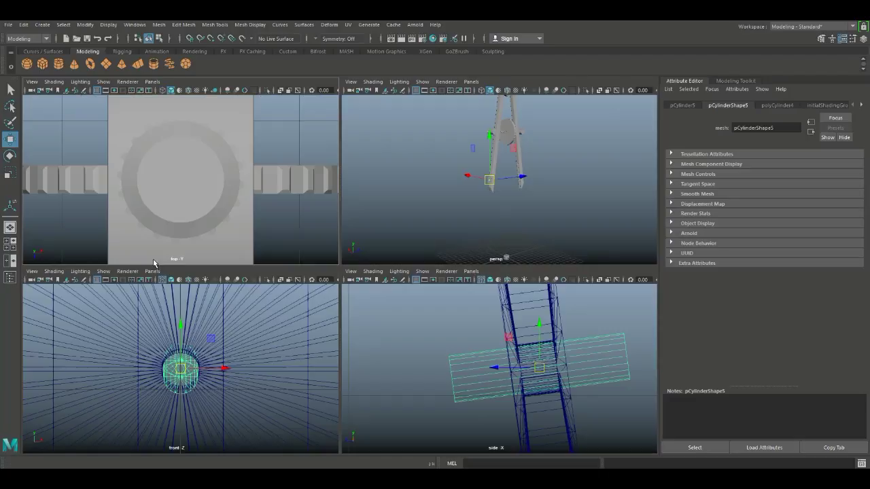
key("space")
scroll(479, 245, "up", 5)
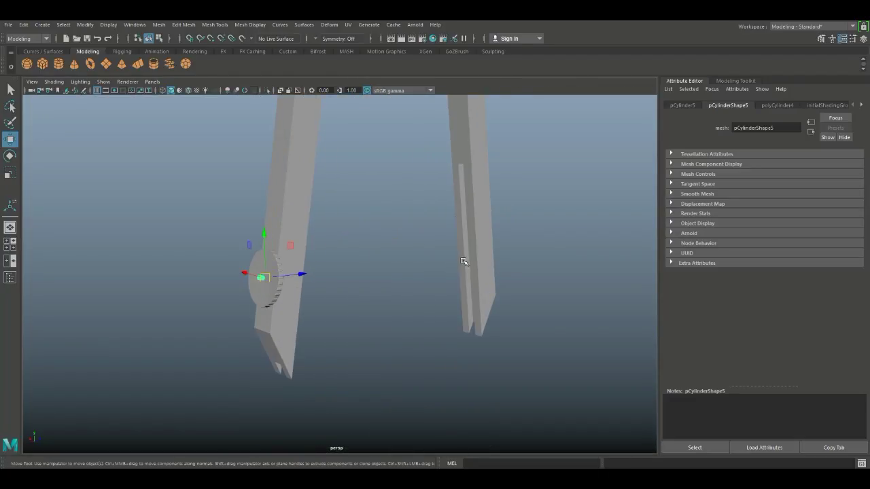
key("f")
scroll(394, 284, "down", 2)
left_click_drag(374, 288, 369, 330, "alt")
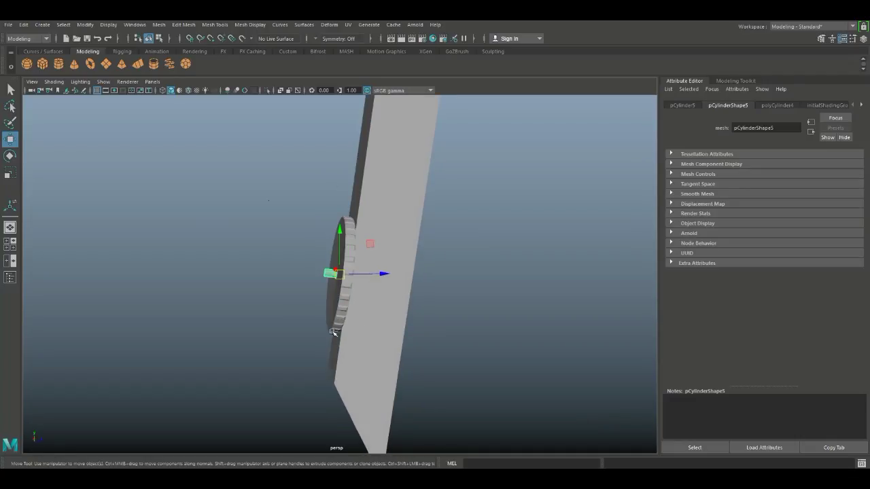
key("r")
left_click_drag(301, 272, 246, 263)
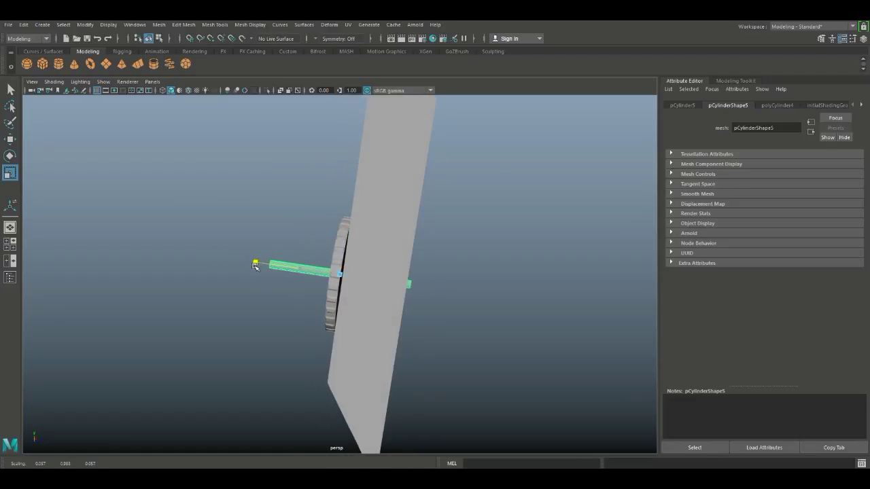
left_click_drag(281, 301, 226, 311, "alt")
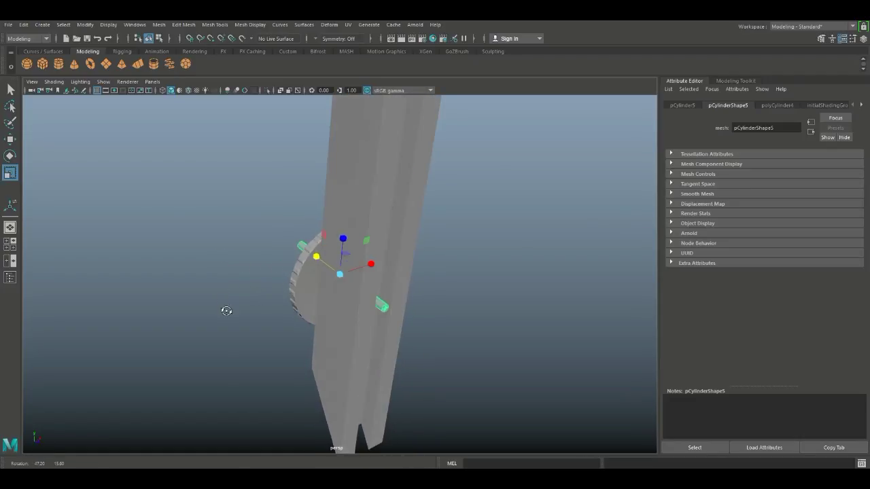
left_click_drag(313, 258, 273, 295)
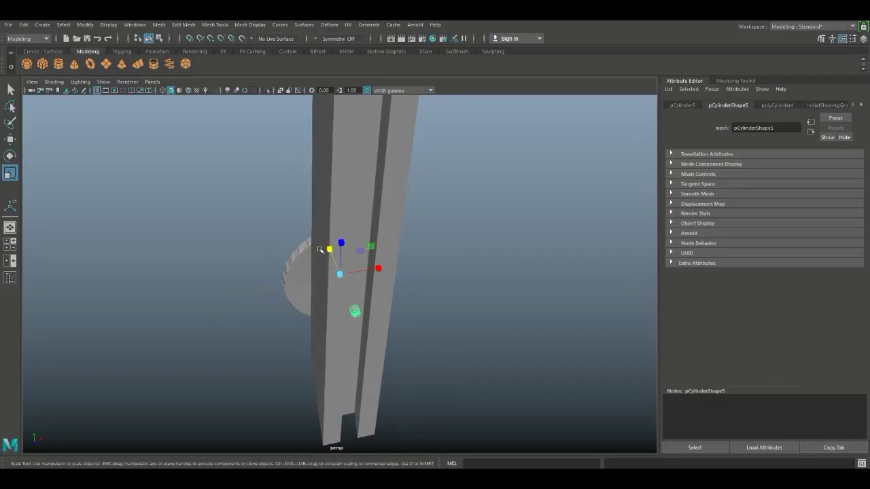
left_click_drag(318, 248, 326, 247)
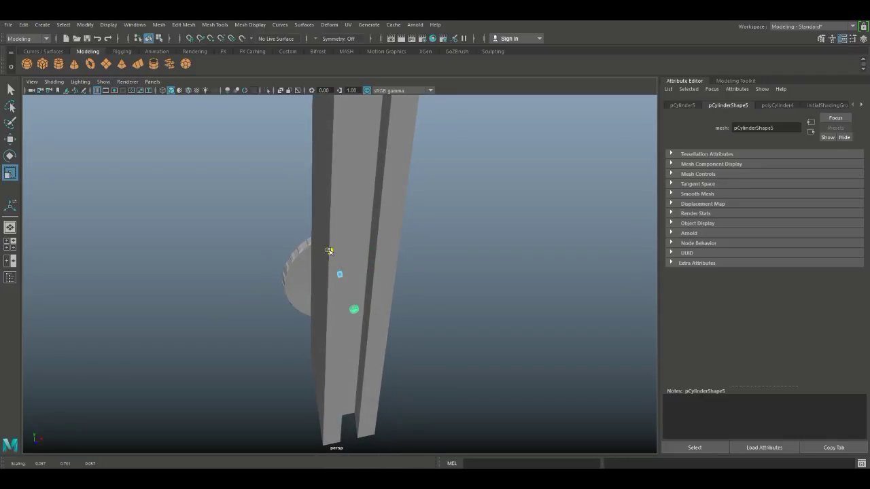
- Check the leg edge-on, reselect the rod and maximize the side view
left_click(244, 231)
left_click_drag(231, 266, 314, 276, "alt")
left_click(317, 275)
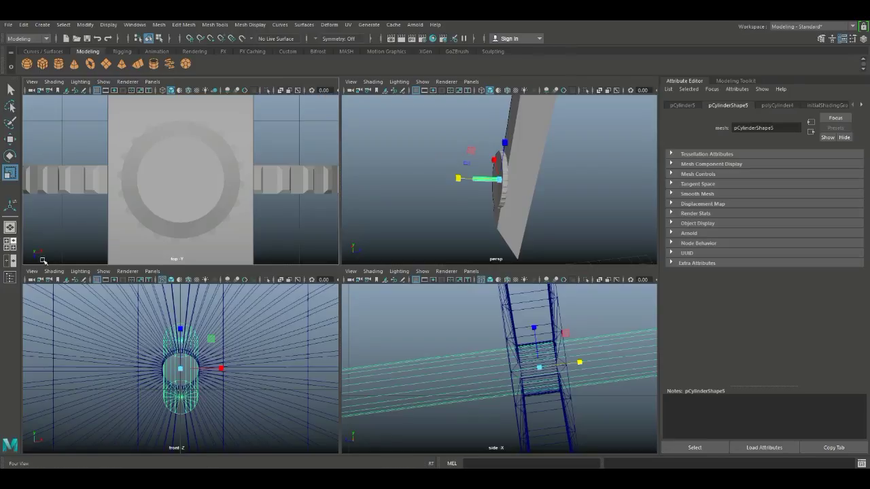
left_click(10, 242)
key("space")
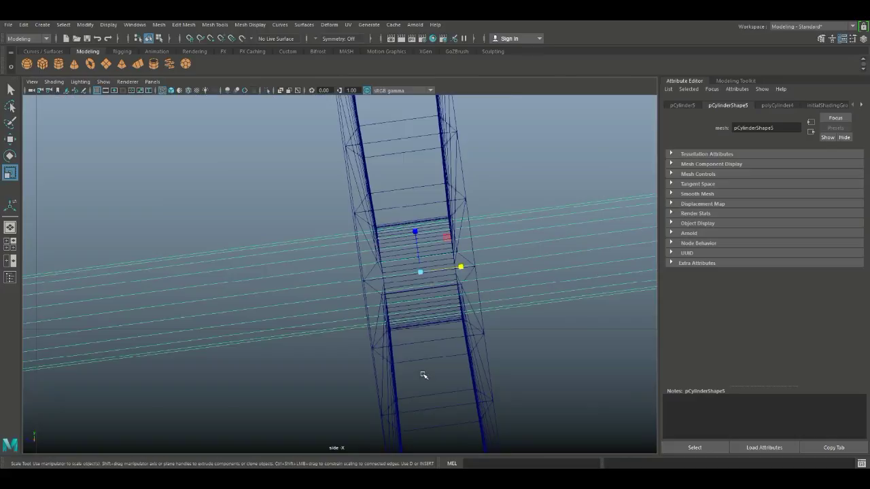
- Select the rod's right-end vertices and set the Move tool's Axis Orientation to Object
scroll(422, 371, "down", 10)
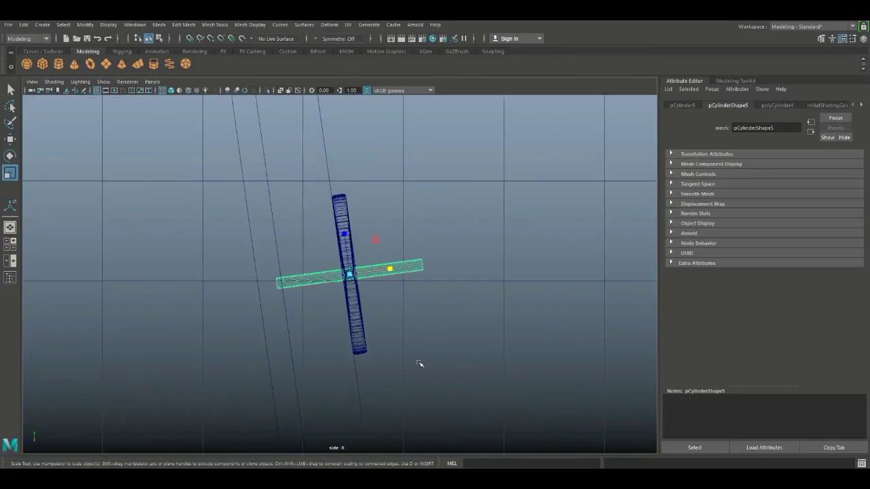
scroll(415, 356, "up", 4)
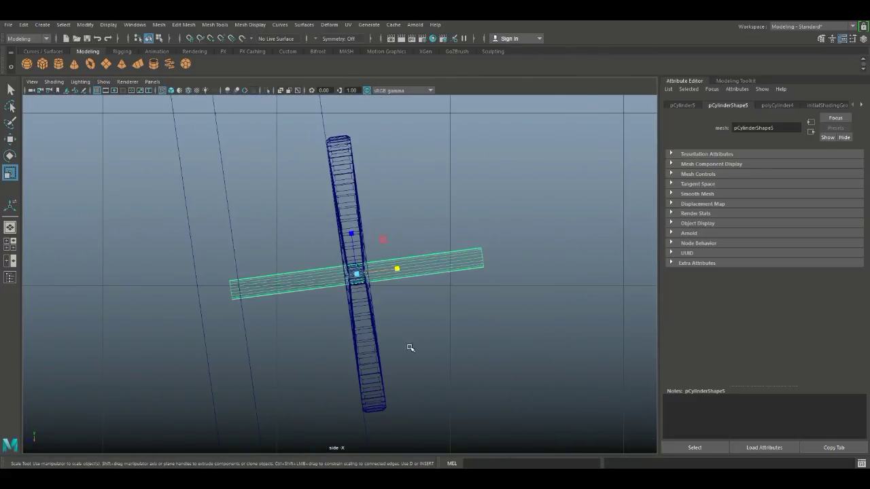
right_click_drag(473, 227, 445, 230)
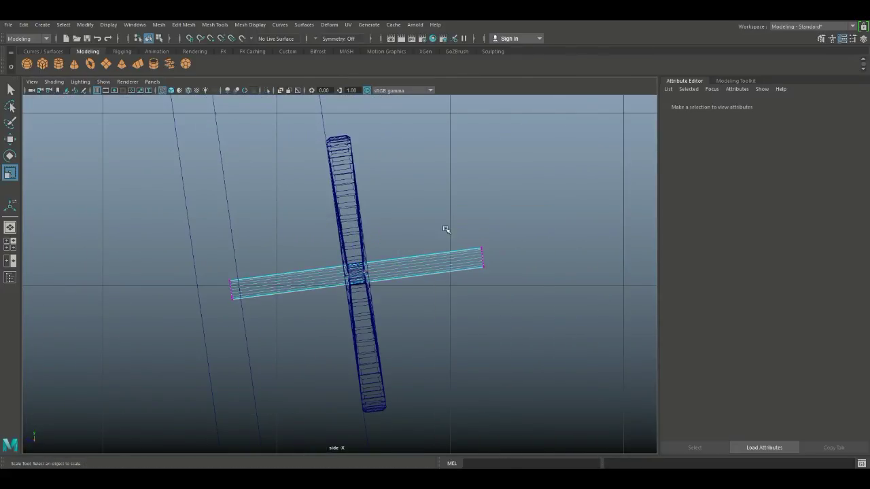
left_click_drag(447, 229, 548, 353)
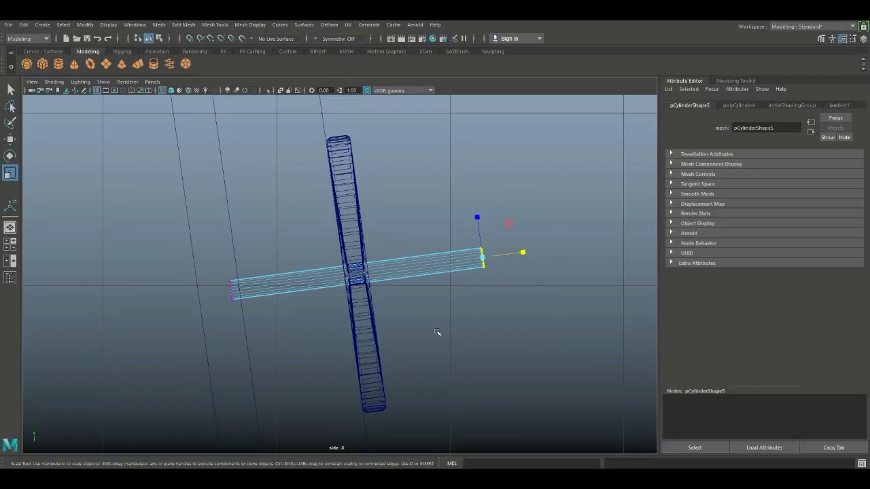
key("w")
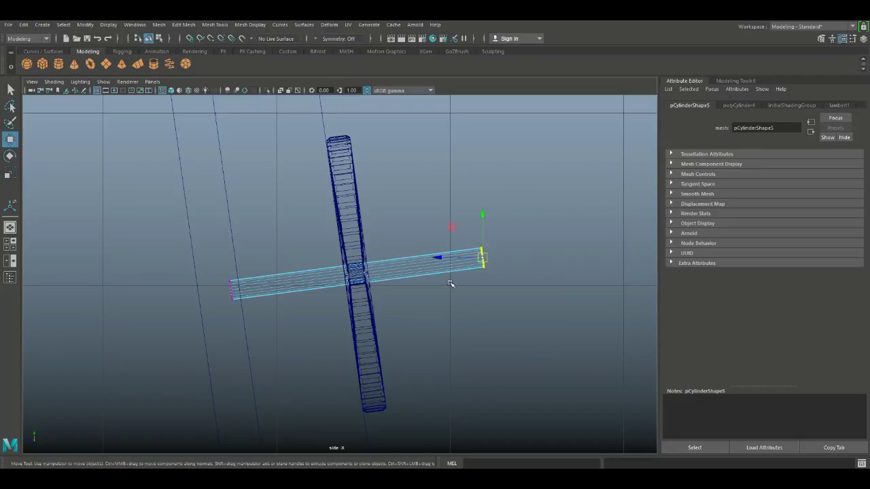
double_click(9, 140)
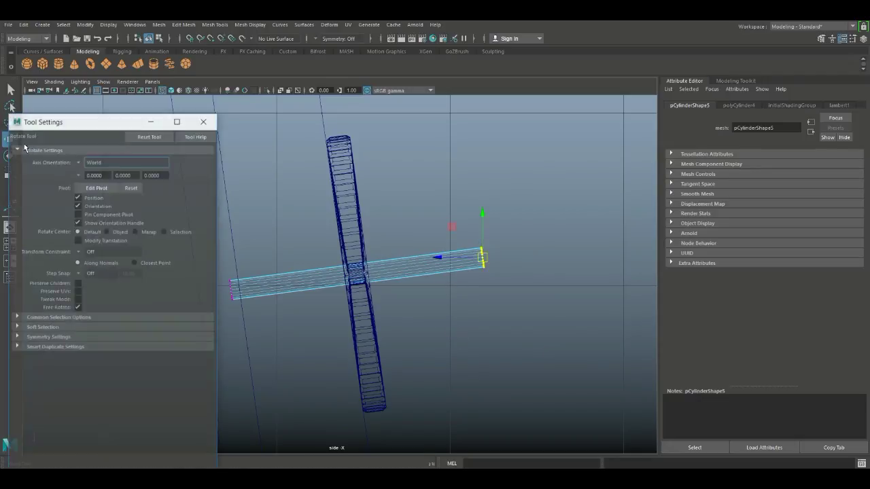
left_click(81, 163)
left_click(100, 165)
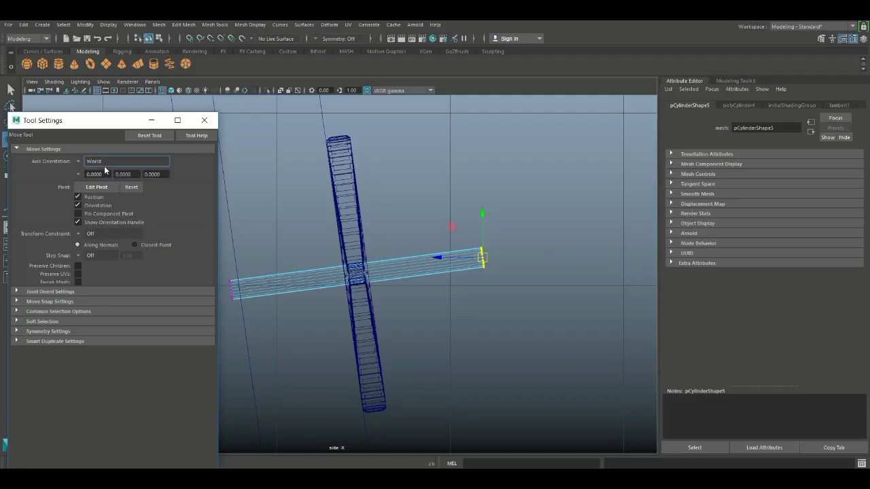
- Slide the end face along the rod's axis until it ends just past the leg
left_click_drag(527, 253, 429, 267)
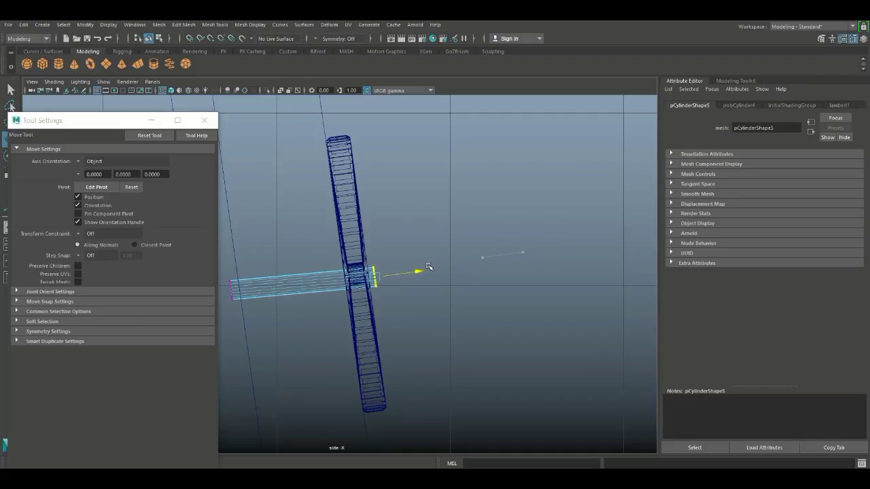
left_click(150, 120)
scroll(362, 296, "up", 2)
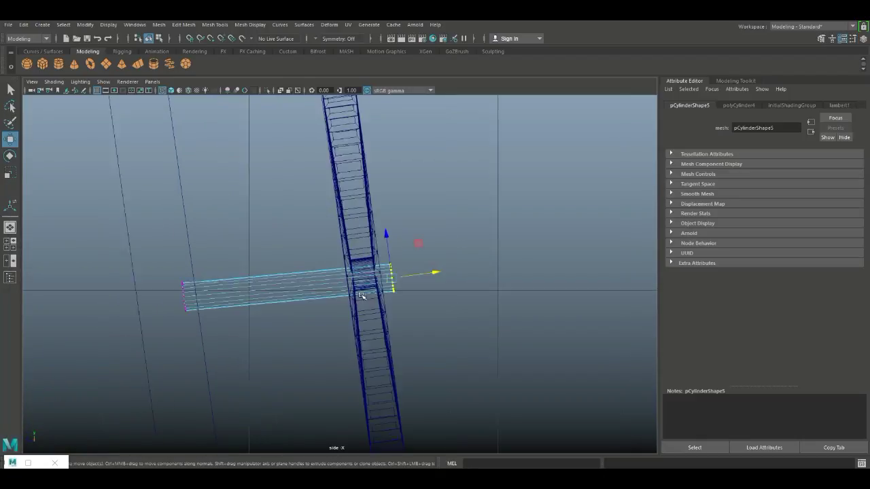
scroll(362, 295, "up", 3)
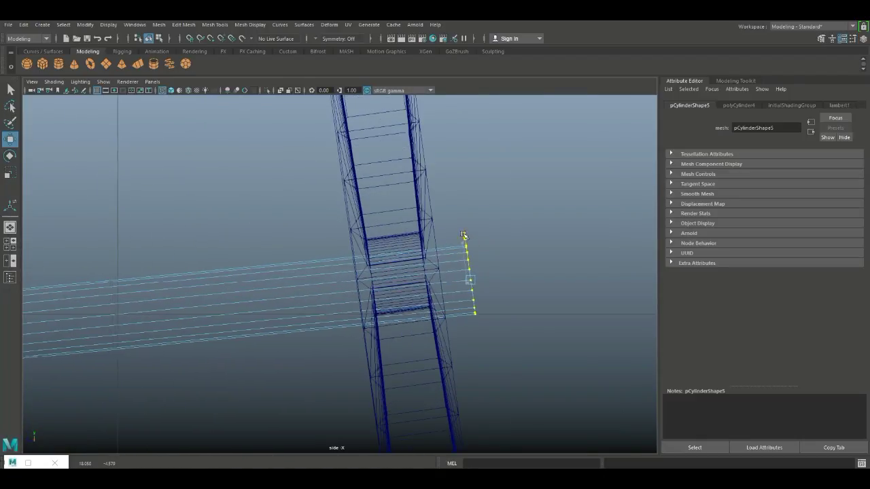
left_click_drag(463, 235, 451, 223)
left_click_drag(480, 271, 457, 265)
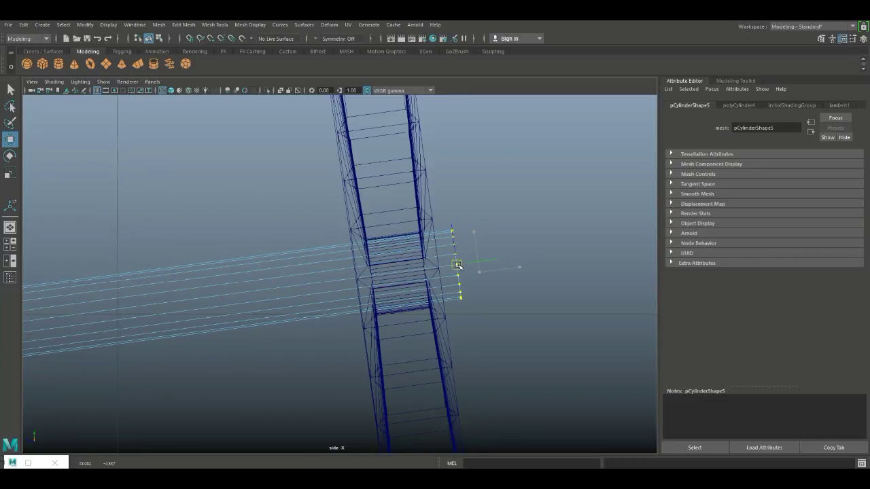
left_click_drag(457, 265, 469, 264)
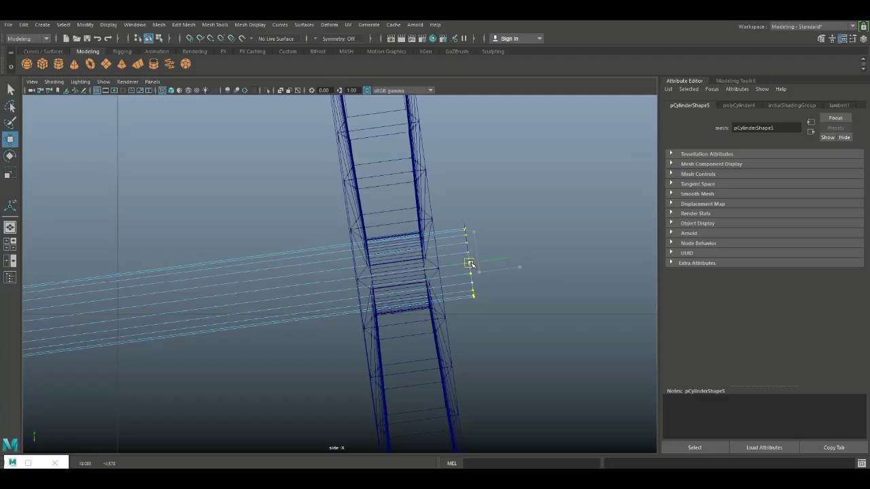
- Insert an edge loop near the rod's end with Mesh Tools > Insert Edge Loop
left_click(183, 24)
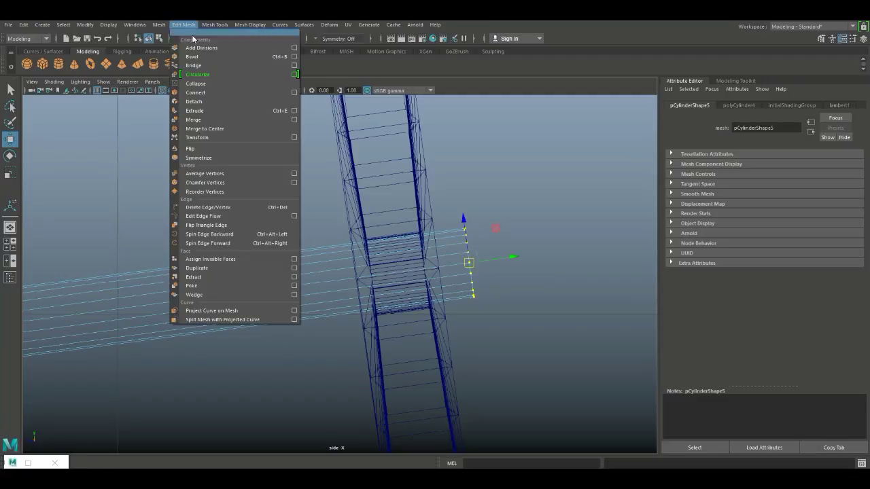
mouse_move(214, 25)
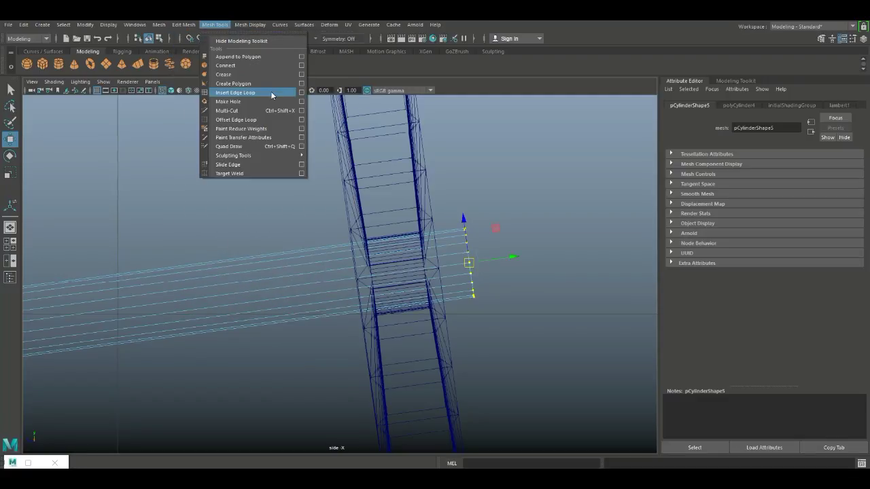
left_click(292, 93)
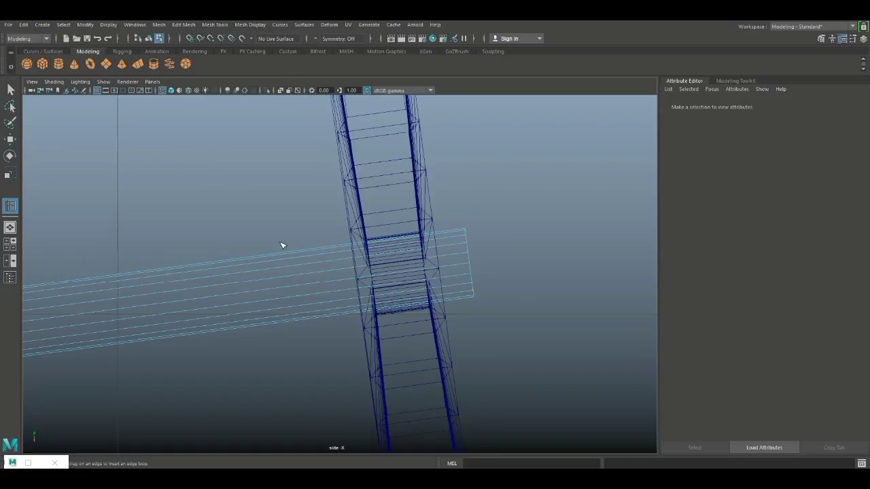
left_click(186, 25)
mouse_move(215, 24)
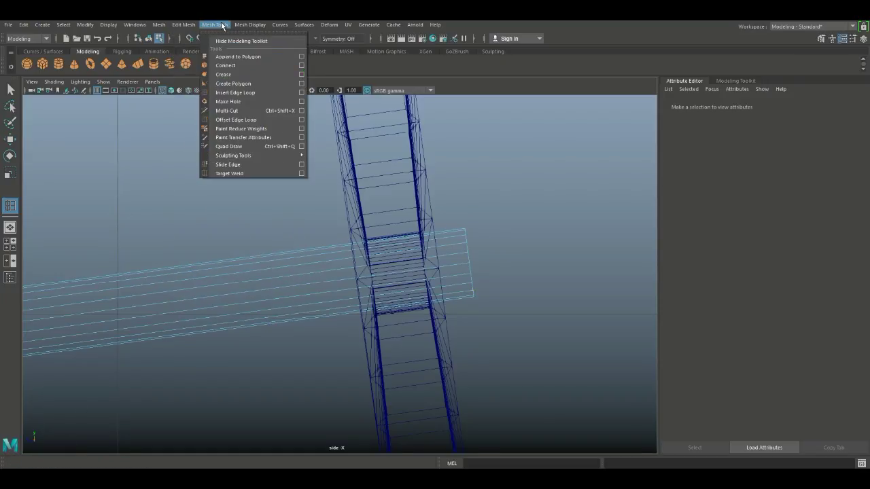
left_click(301, 93)
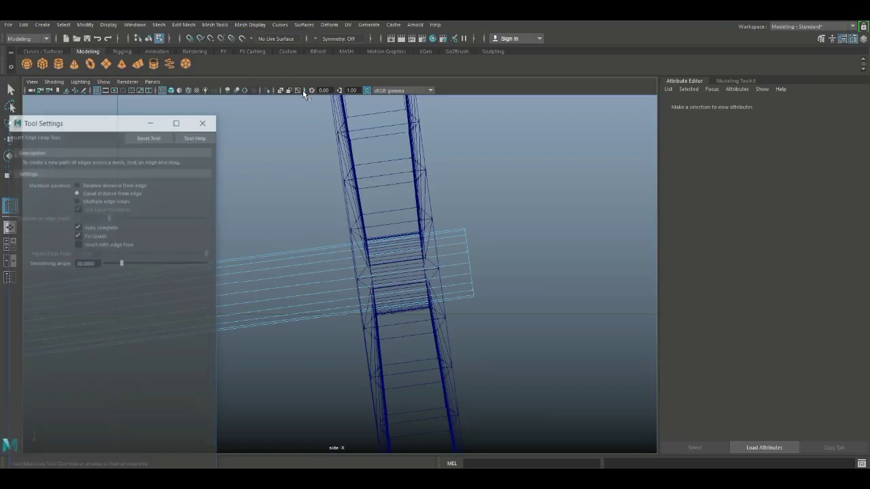
left_click(204, 120)
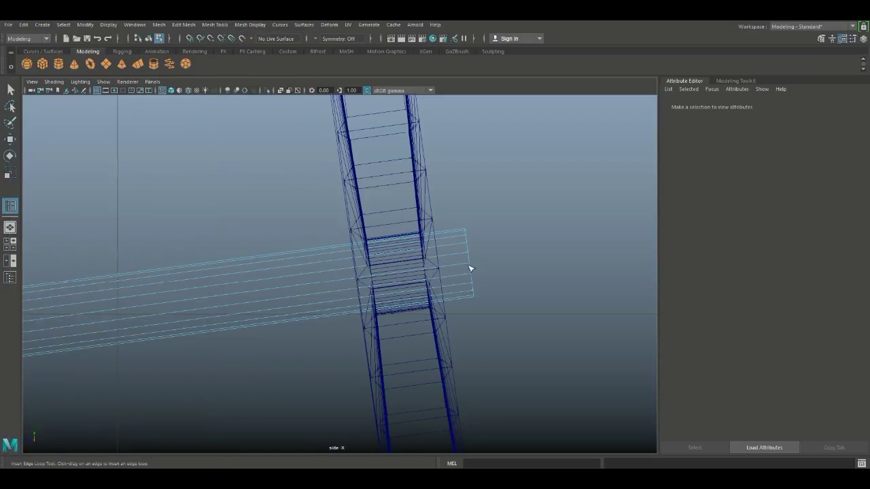
left_click_drag(459, 246, 449, 253)
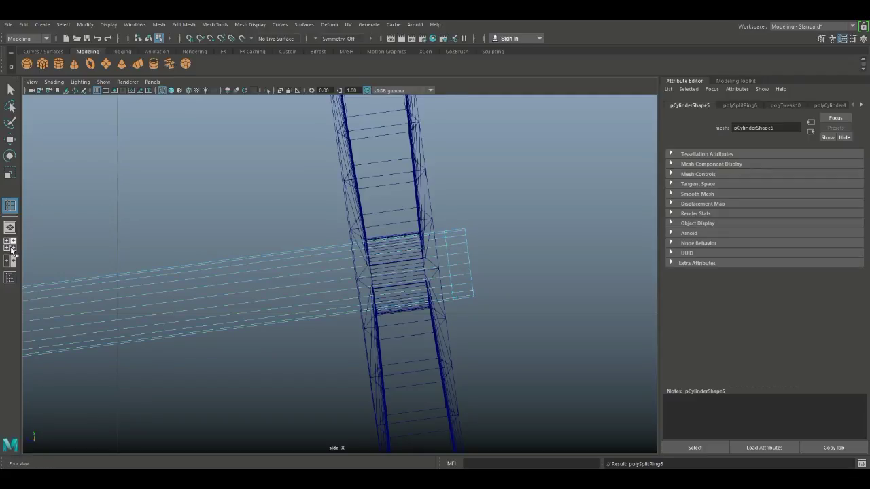
left_click(10, 248)
- Select the ring of faces by the rod's end and extrude it
key("space")
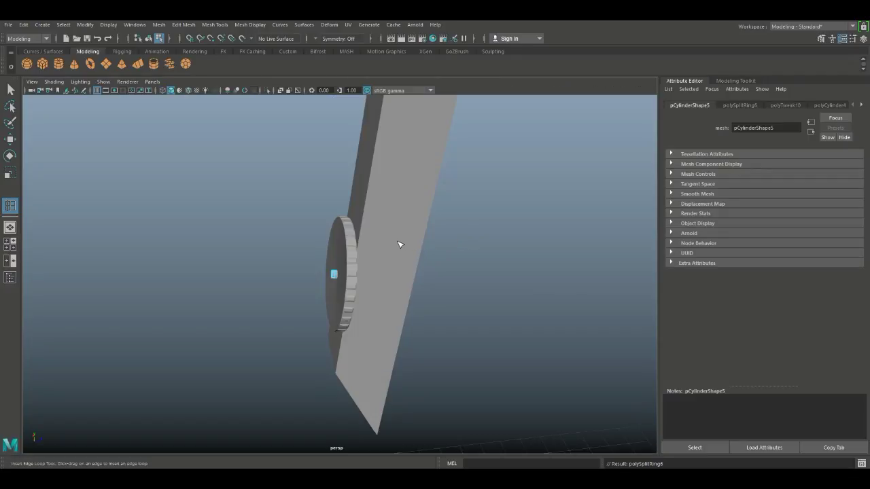
key("q")
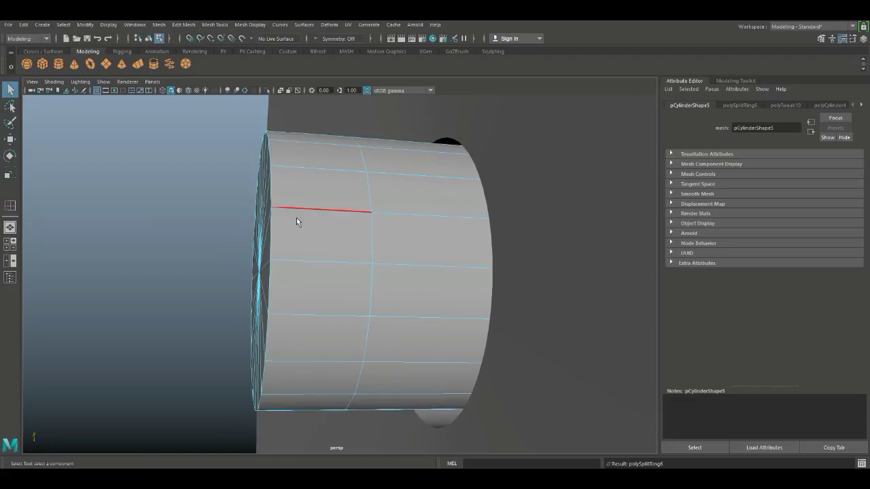
right_click_drag(296, 218, 297, 243)
double_click(316, 246)
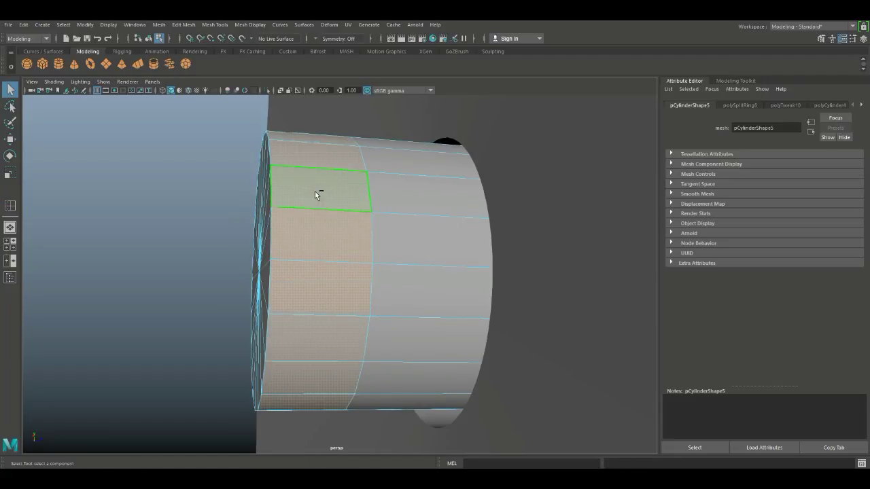
key("ctrl+e")
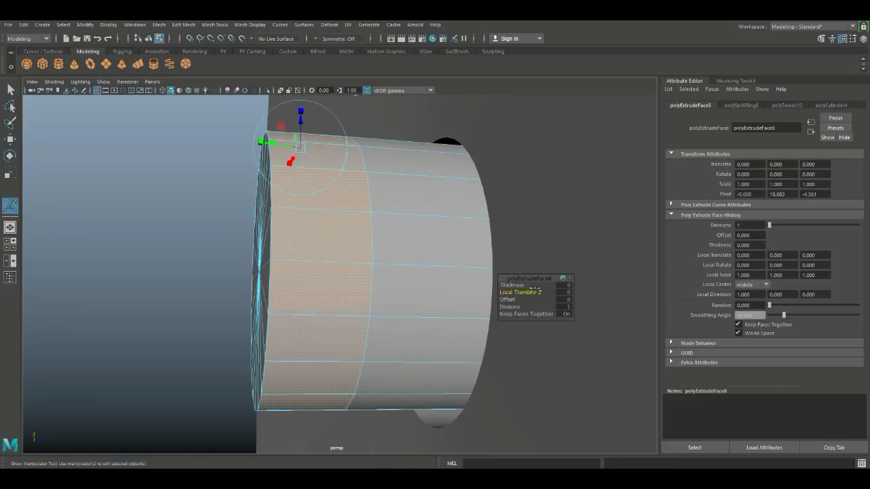
- Set the extrusion thickness to 0.2, then reduce it to 0.02
left_click_drag(524, 285, 509, 285)
left_click(564, 285)
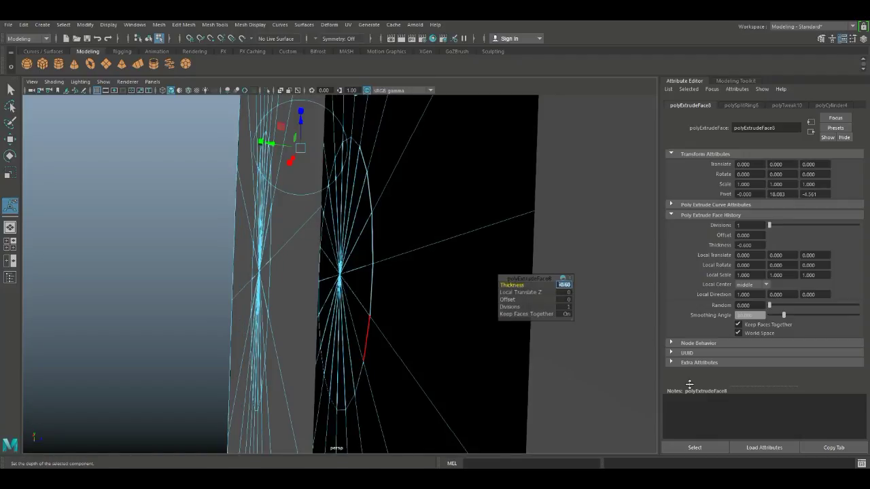
type("0.2")
key("Return")
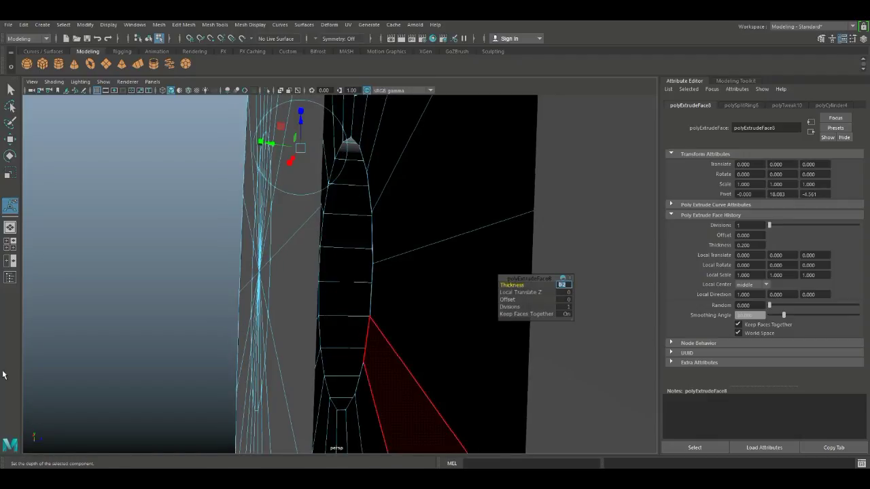
scroll(159, 344, "down", 5)
left_click_drag(150, 344, 146, 343, "alt")
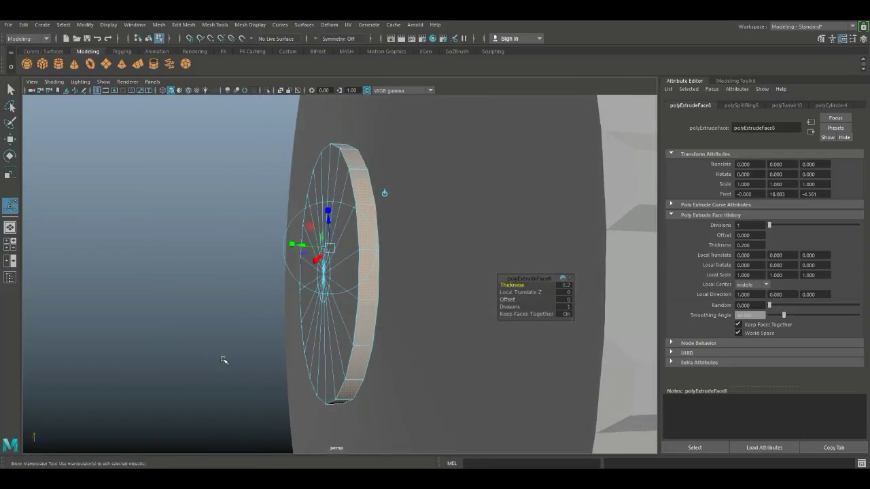
left_click(562, 286)
type("0.02")
key("Return")
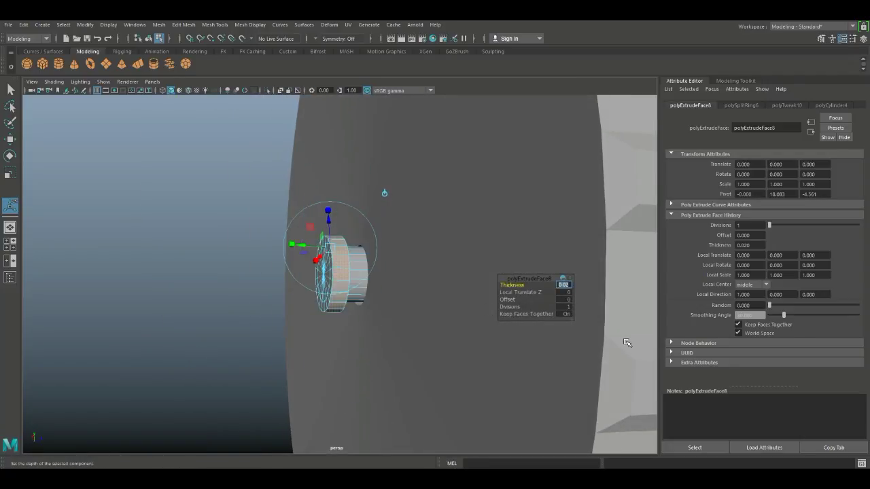
left_click_drag(592, 326, 444, 305, "alt")
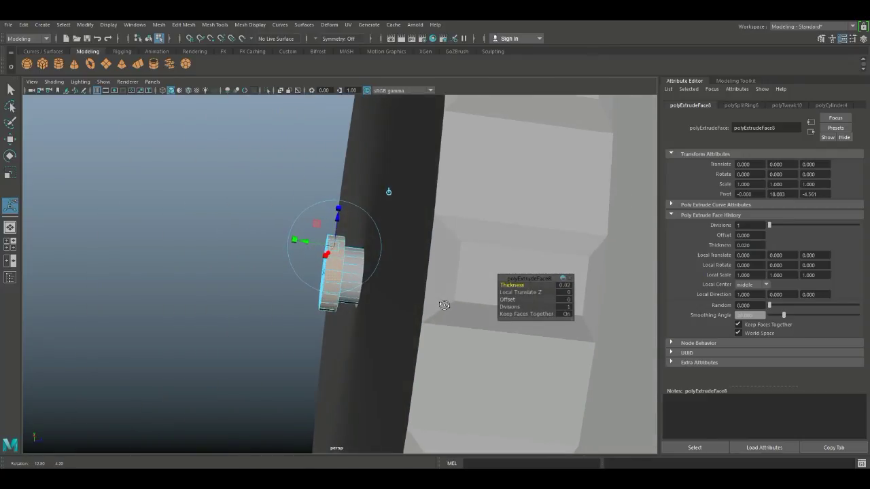
- Slide the rod left along its length into the gear's centre, then view it in perspective
left_click(12, 246)
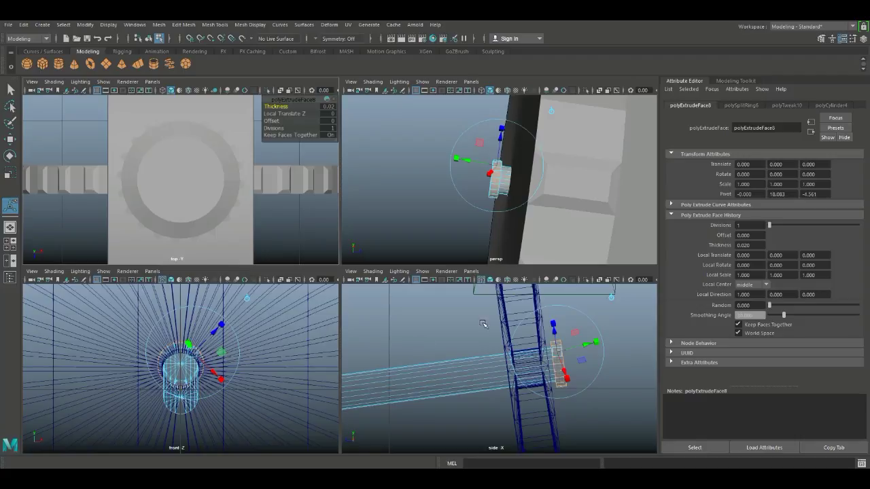
key("space")
left_click_drag(492, 349, 333, 266, "alt")
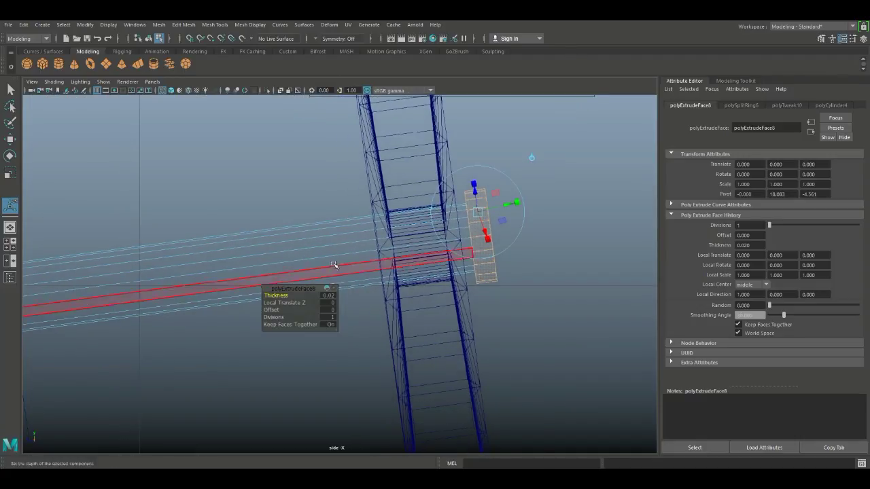
key("super")
key("super")
left_click(281, 320)
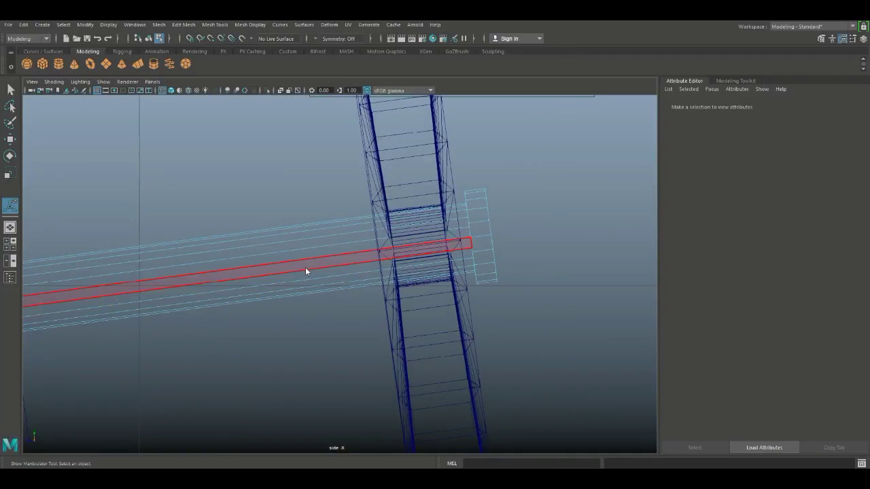
right_click_drag(305, 224, 350, 212)
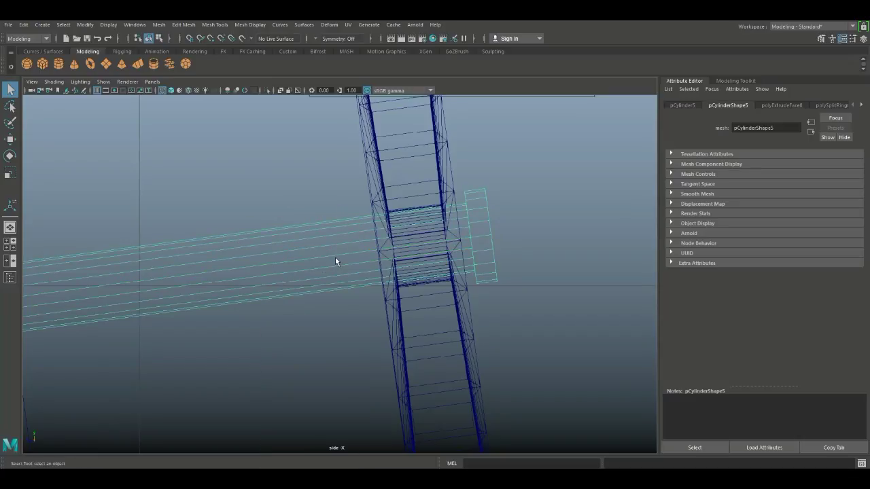
key("w")
left_click_drag(421, 245, 411, 244)
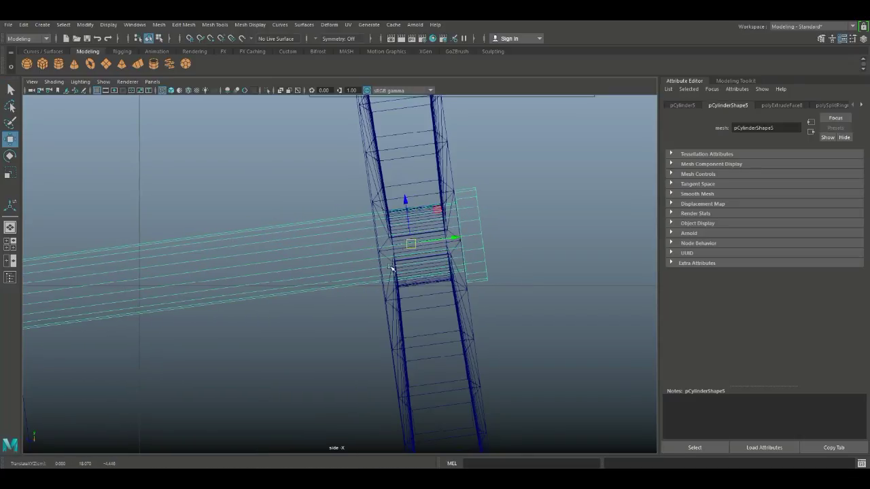
middle_click_drag(197, 378, 415, 363, "alt")
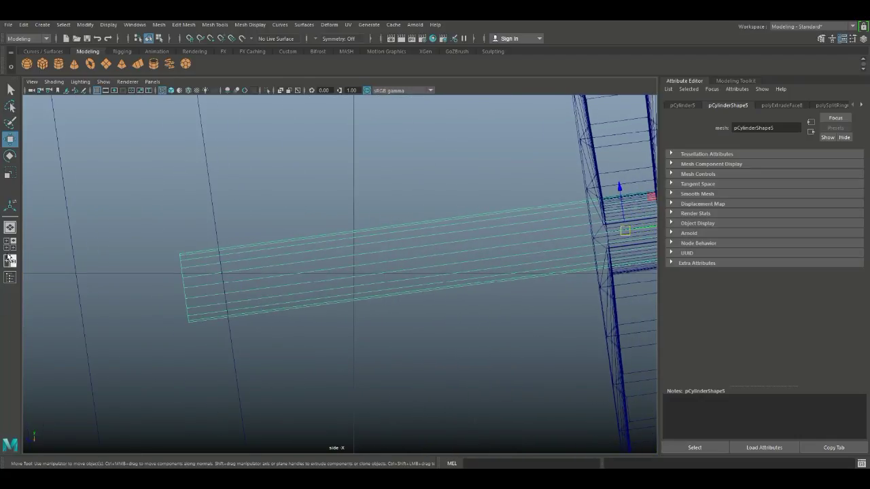
left_click(9, 259)
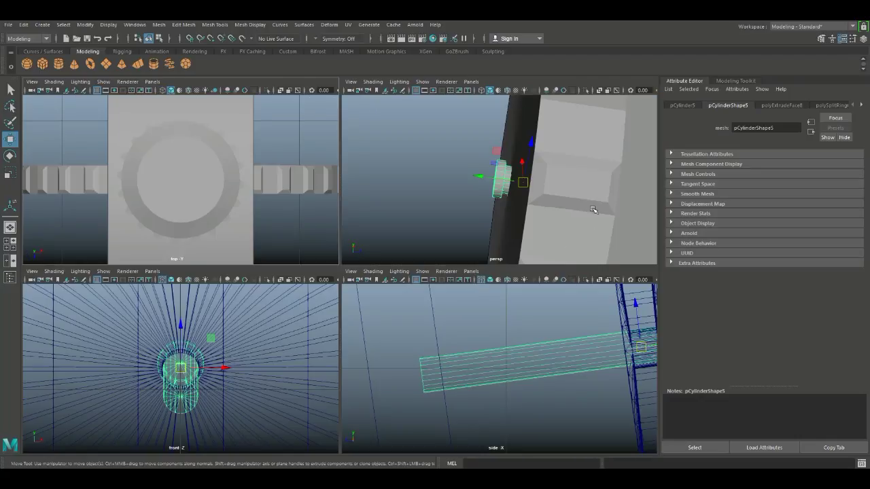
key("space")
left_click(255, 269)
mouse_move(254, 266)
left_mouse_down("alt")
mouse_move(262, 276)
mouse_move(390, 257)
mouse_move(357, 270)
mouse_move(257, 278)
left_mouse_up("alt")
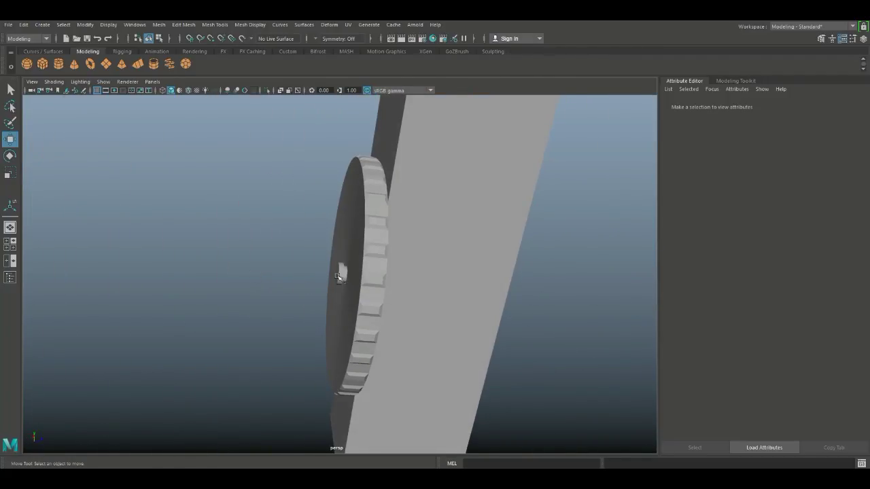
- Combine the shaft and gear into one mesh with Mesh > Combine
left_click(339, 276)
left_click(381, 277, "shift")
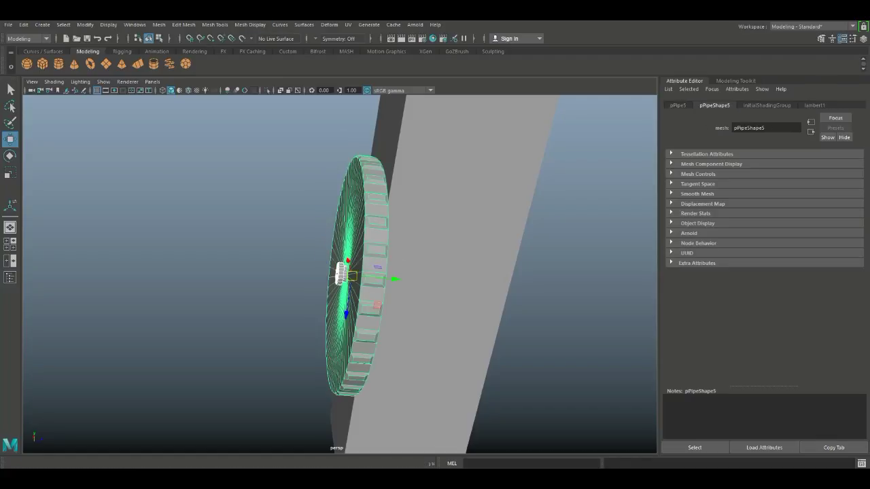
left_click(158, 25)
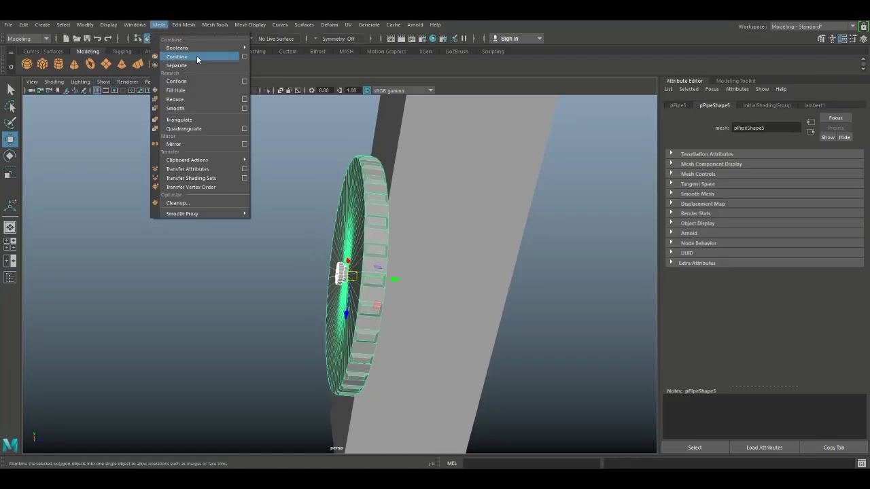
left_click(198, 57)
- Snap the combined piece's pivot onto the compass centre grid line and duplicate it
key("space")
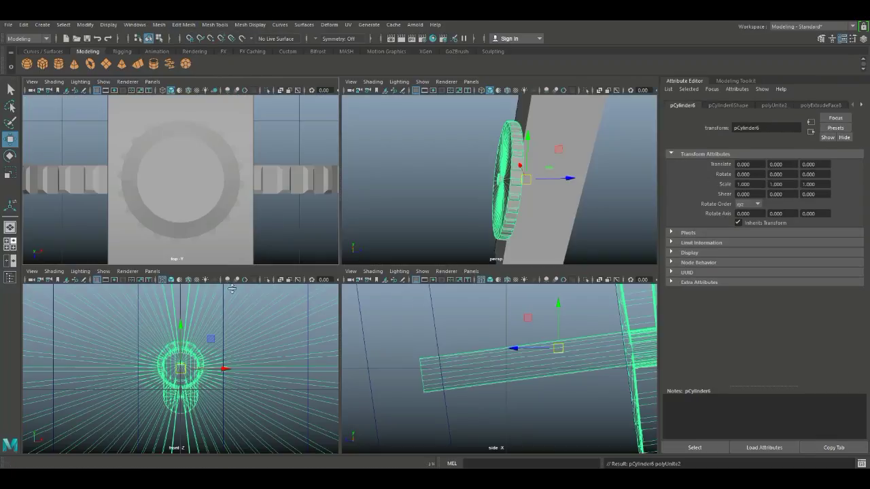
key("f")
key("space")
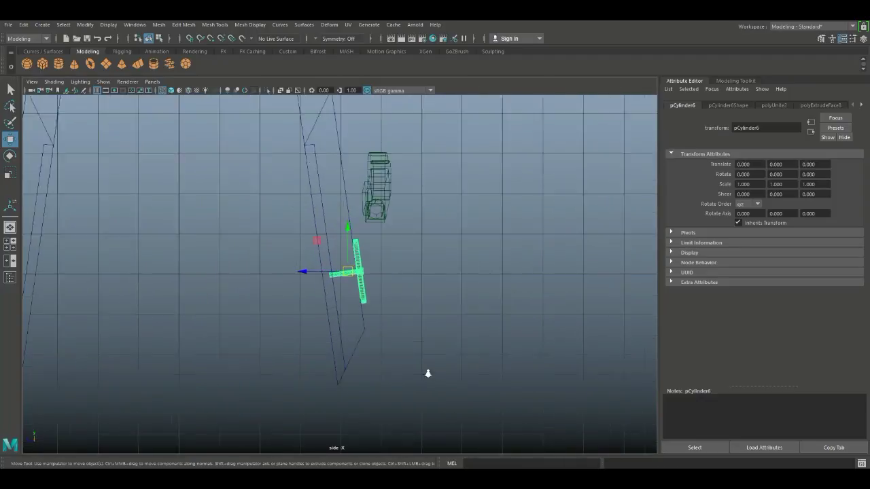
right_click_drag(428, 374, 287, 369, "alt")
middle_click_drag(288, 369, 410, 391, "alt")
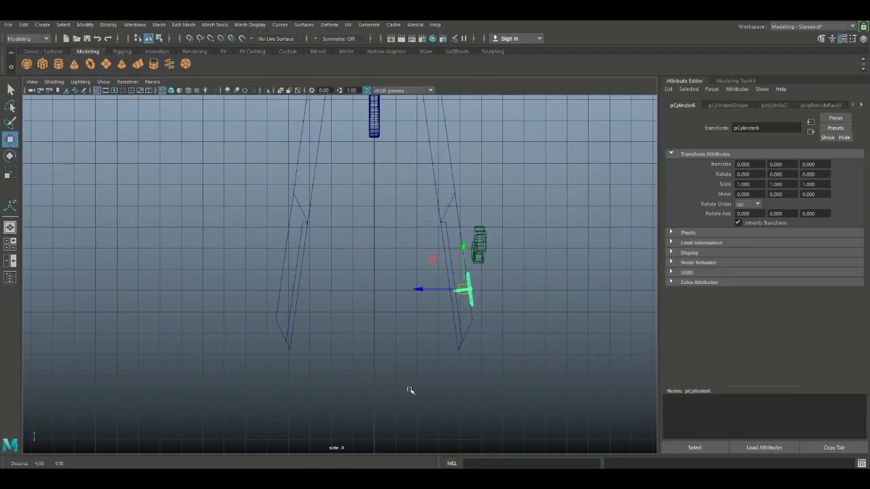
key("d")
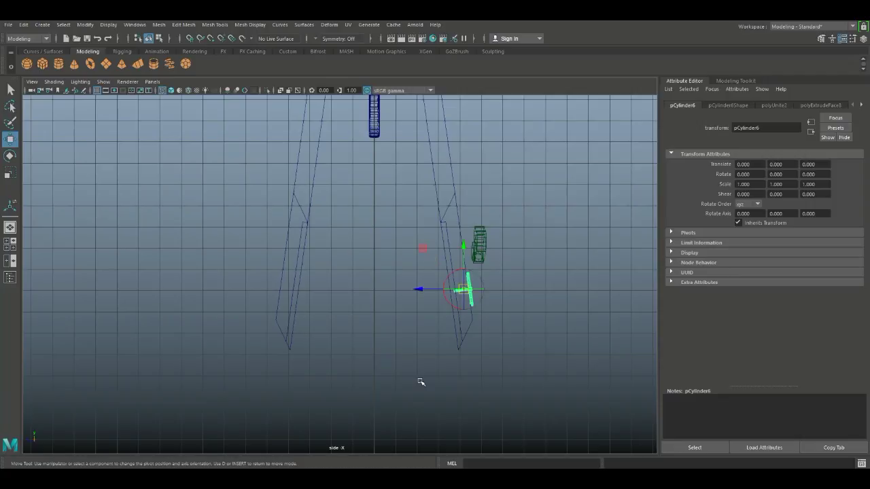
key("d")
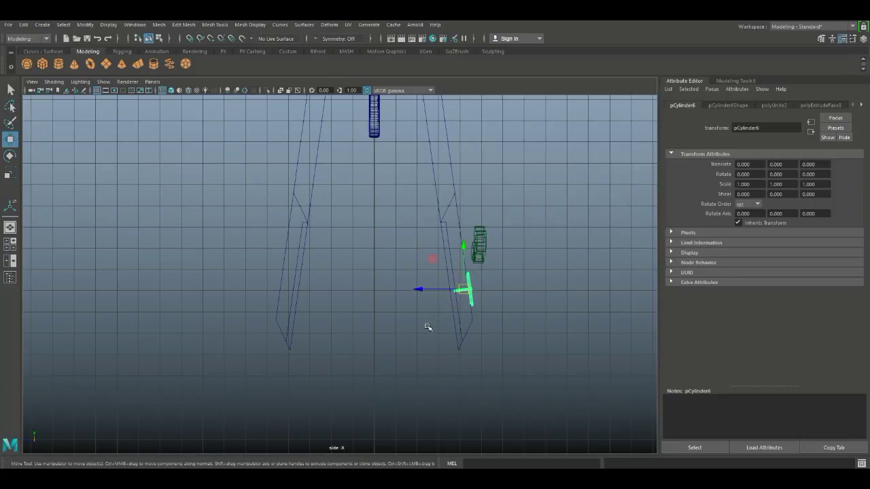
key("d")
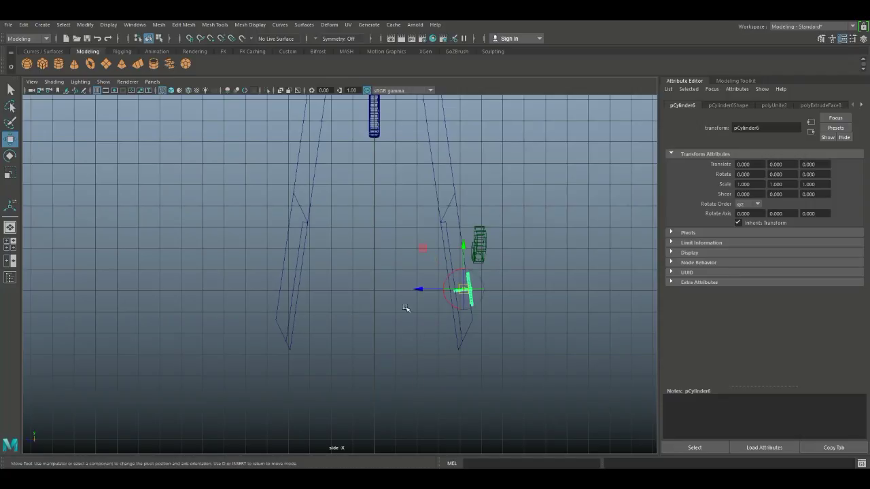
left_click_drag(414, 291, 378, 309)
key("x")
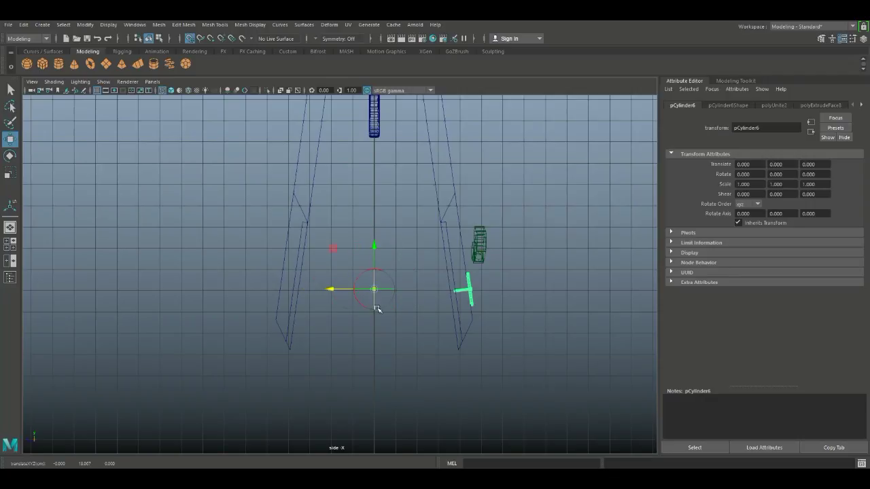
key("Insert")
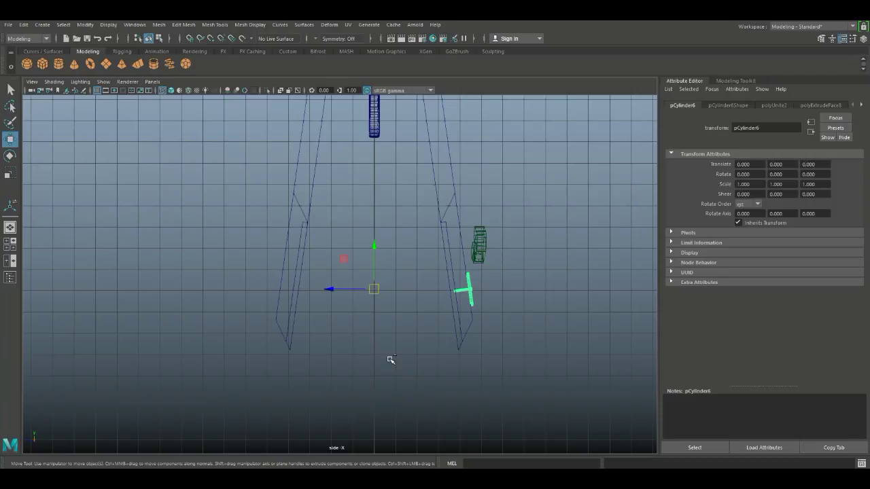
key("ctrl+d")
- Rotate the copy 180 degrees on Y onto the opposite leg and check it in perspective
key("e")
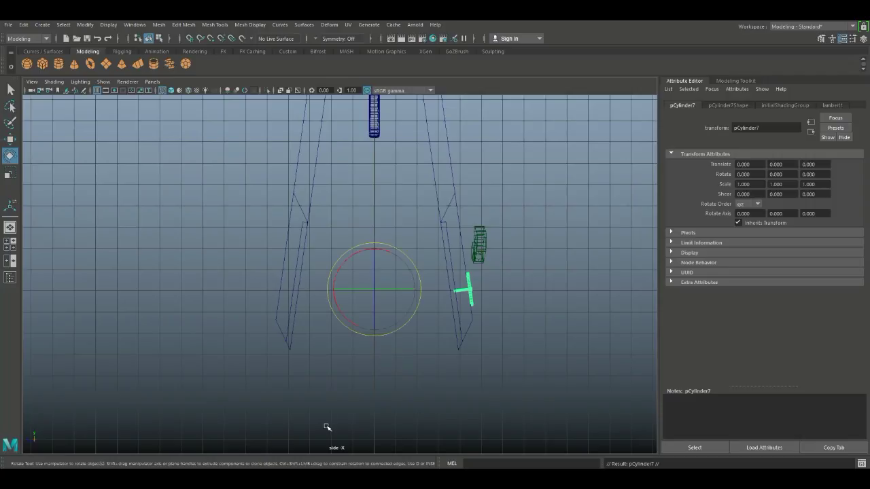
left_click_drag(348, 290, 461, 303)
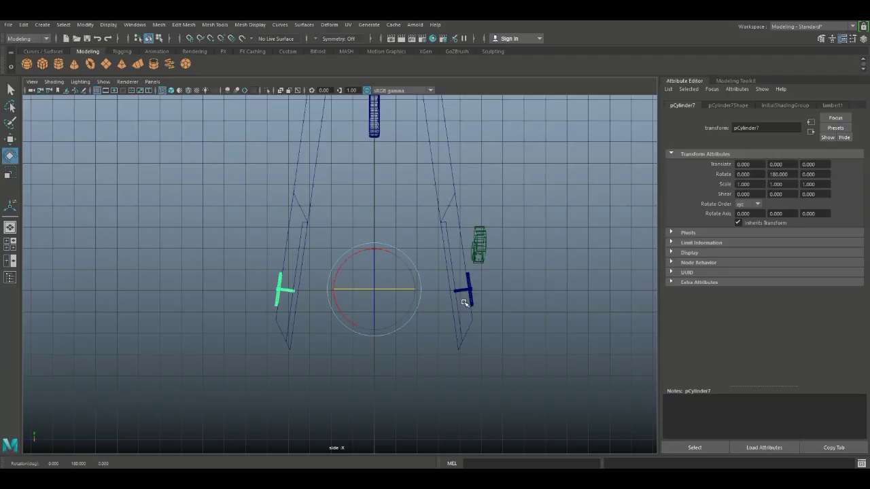
left_click(10, 251)
key("space")
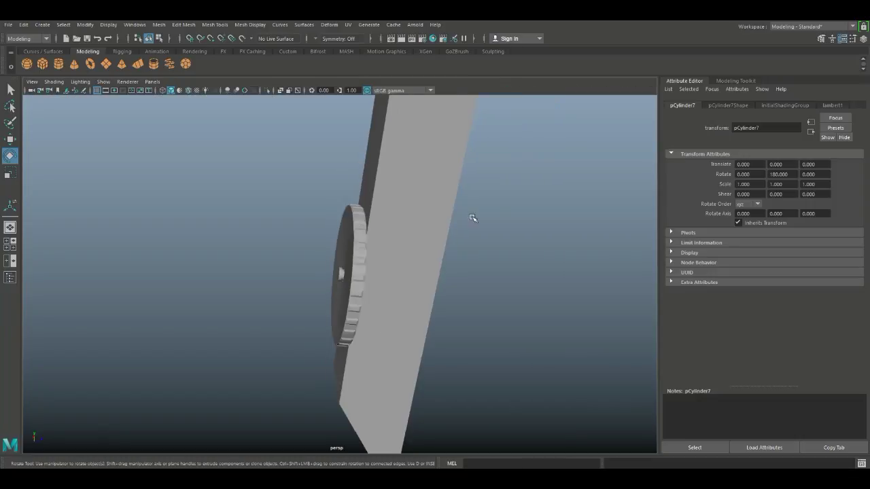
right_click_drag(472, 217, 454, 238, "alt")
left_click_drag(442, 316, 360, 330, "alt")
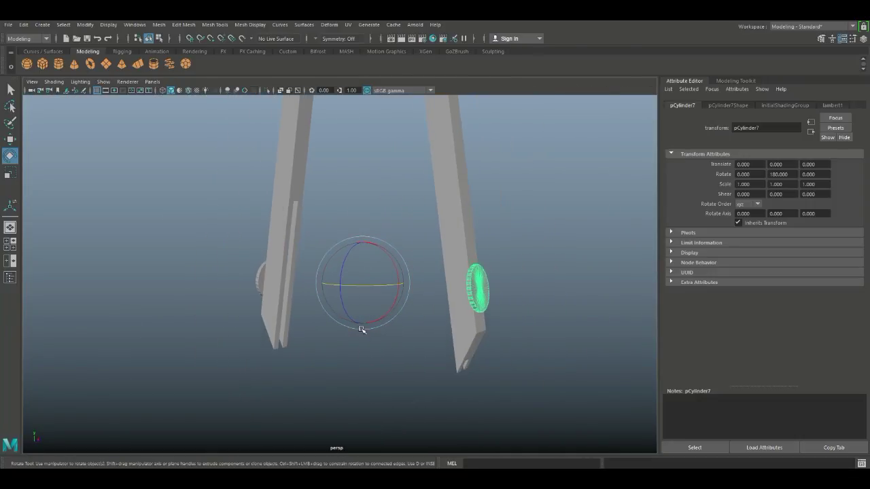
scroll(289, 301, "down", 2)
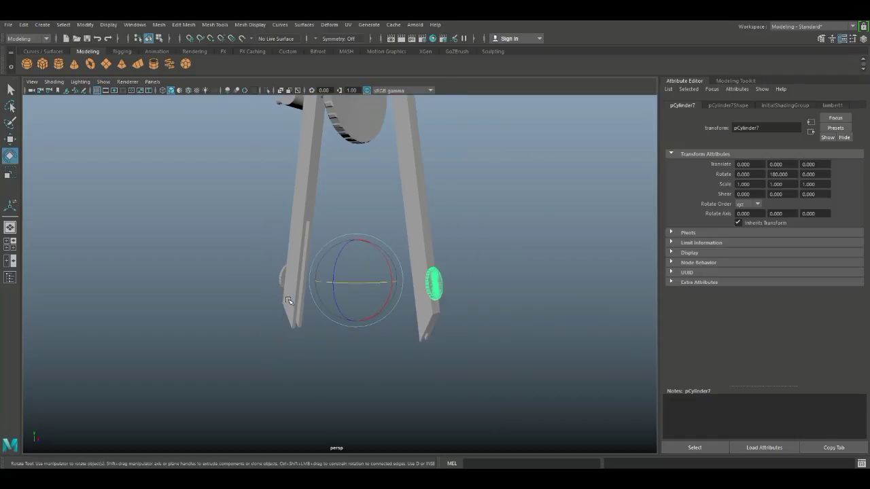
left_click_drag(292, 318, 344, 371, "alt")
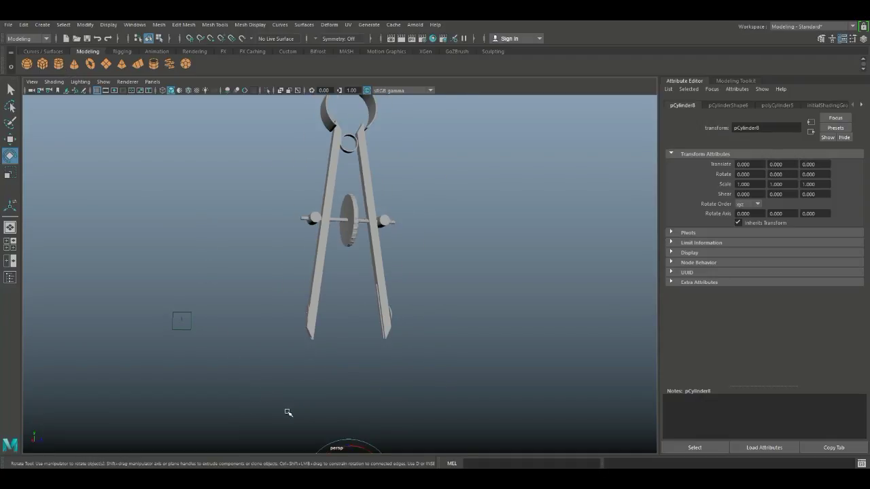
- Raise the new cylinder into the compass and stretch it much taller
key("w")
left_click_drag(352, 443, 354, 222)
key("r")
left_click_drag(350, 272, 347, 204)
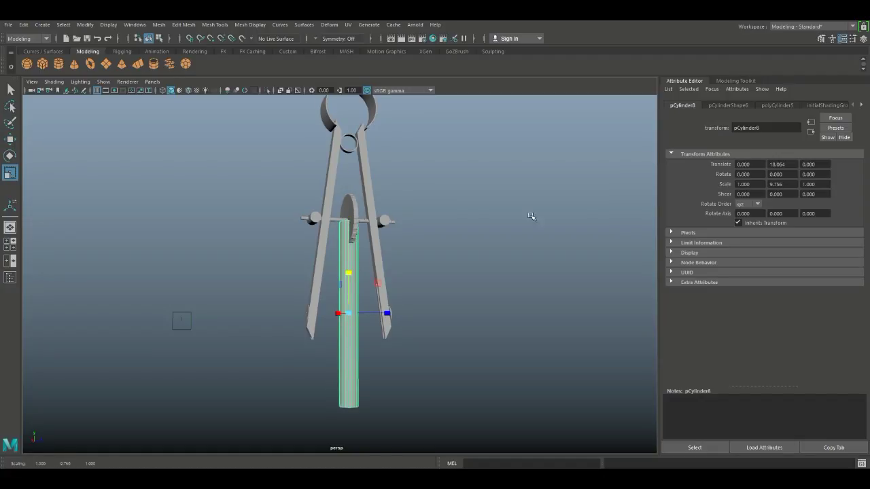
- Set the cylinder's Subdivisions Axis to 60 and Radius to 0.15 in polyCylinder5
left_click(774, 106)
left_click(758, 185)
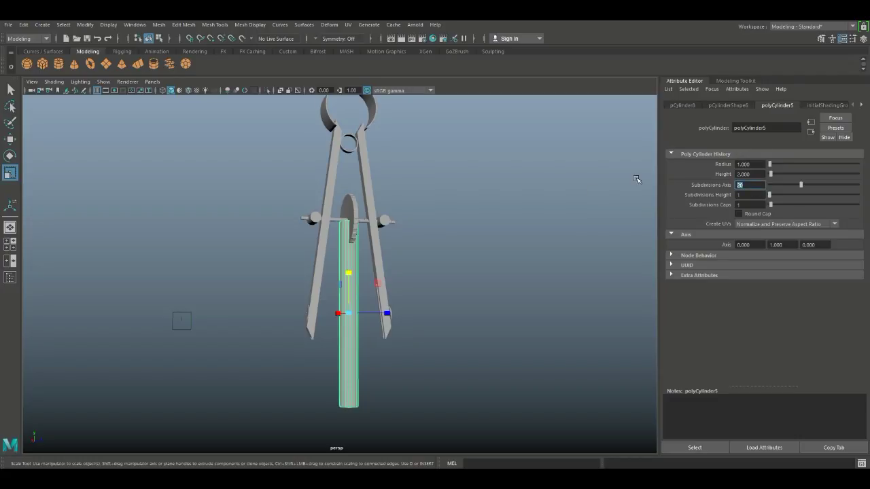
key("Return")
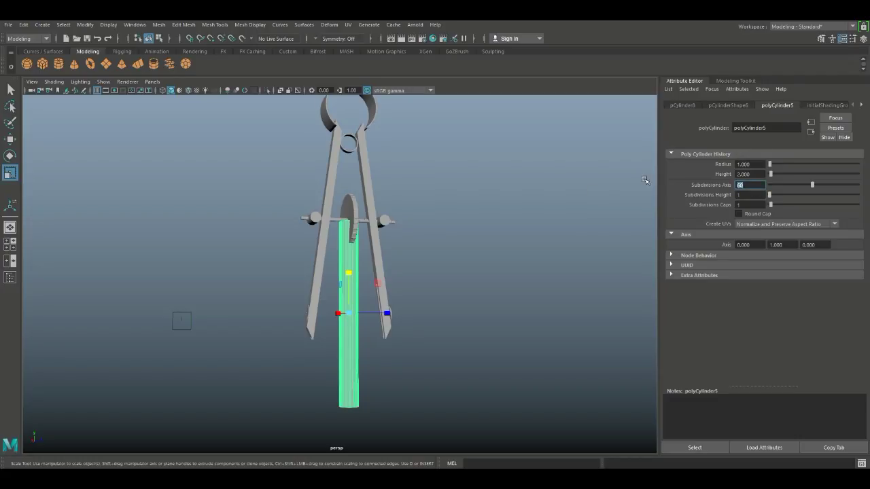
left_click(754, 164)
type("0.2")
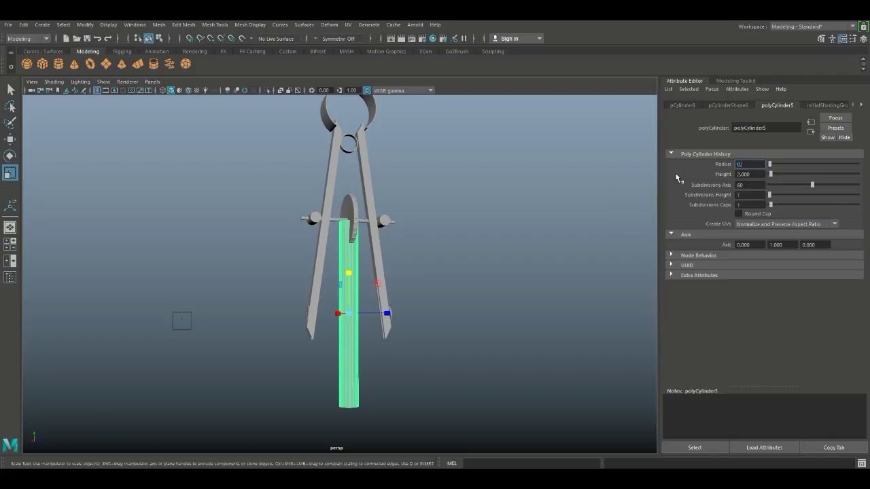
key("Return")
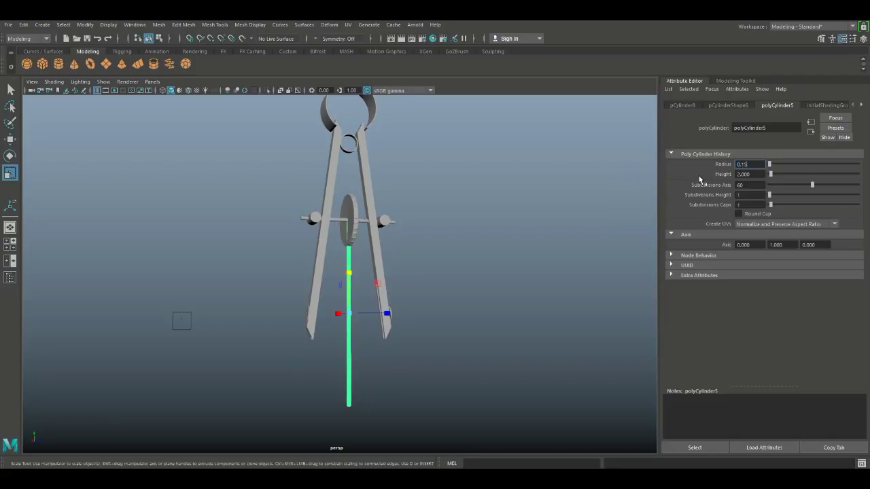
type("0.15")
key("Return")
left_click(488, 282)
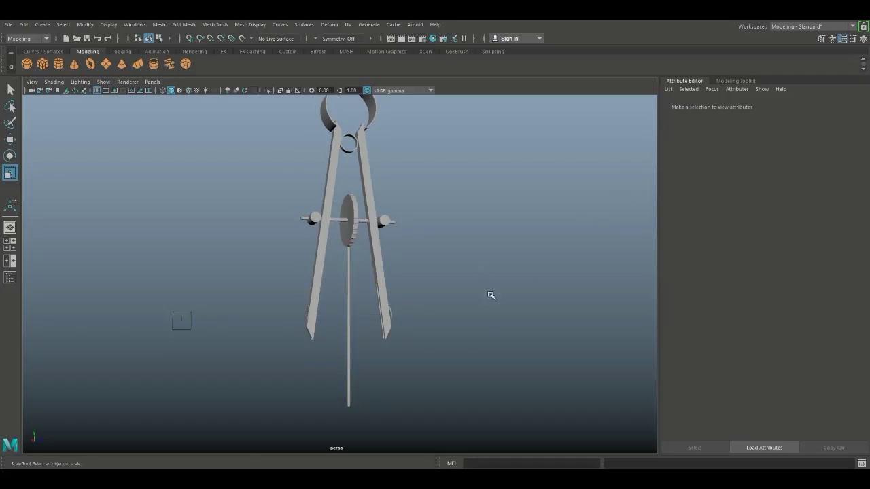
- Lower the thin rod and reduce its radius to 0.1 in the side view
left_click(349, 333)
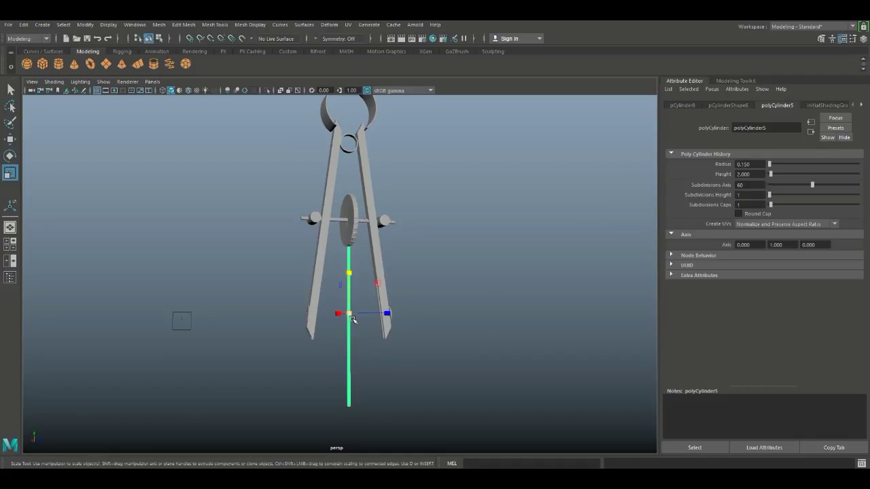
key("w")
left_click_drag(351, 270, 366, 334)
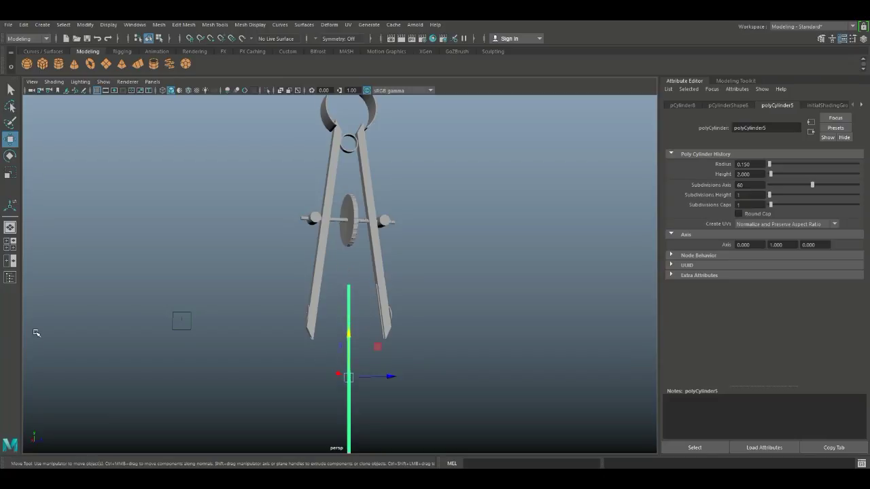
left_click(10, 246)
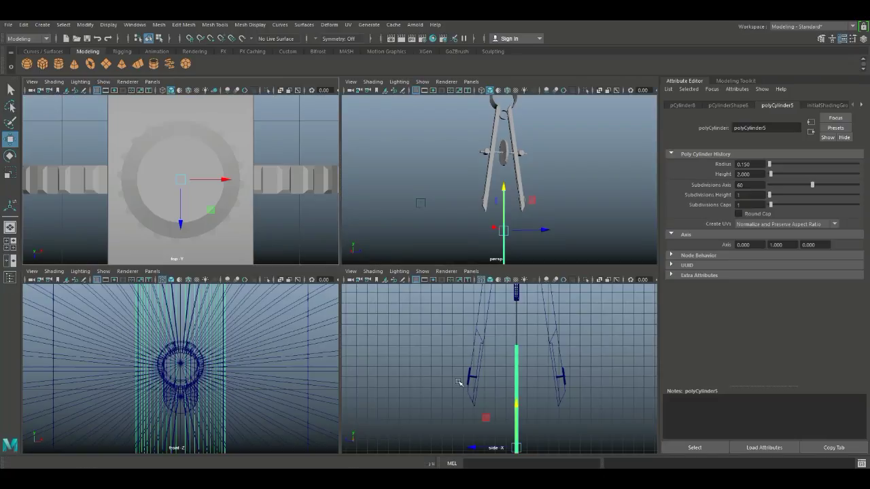
key("space")
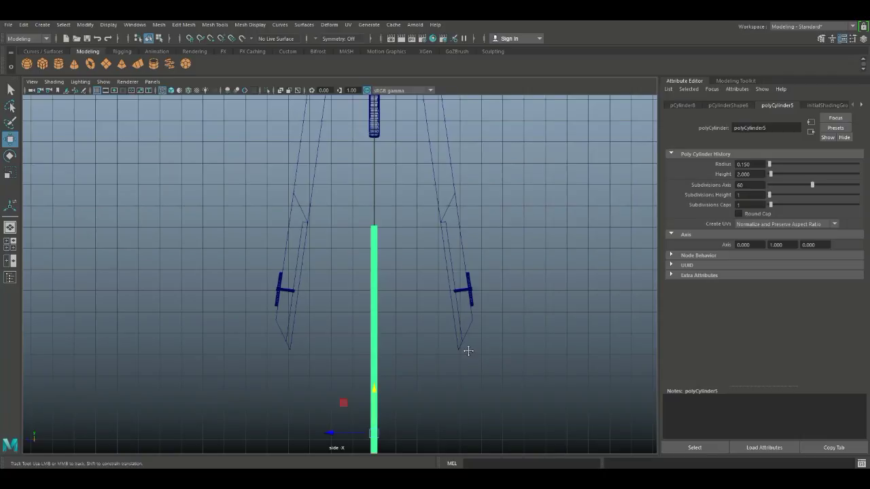
middle_click_drag(468, 349, 451, 324, "alt")
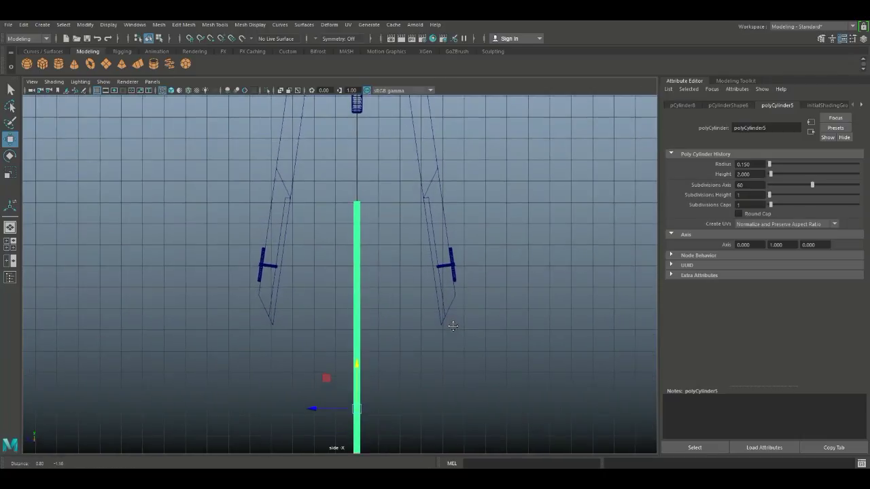
left_click(760, 164)
type("0.1")
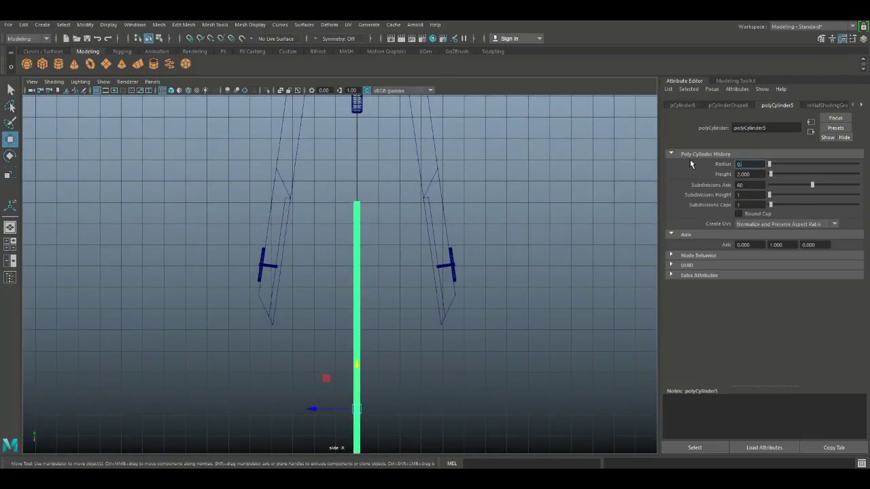
key("Return")
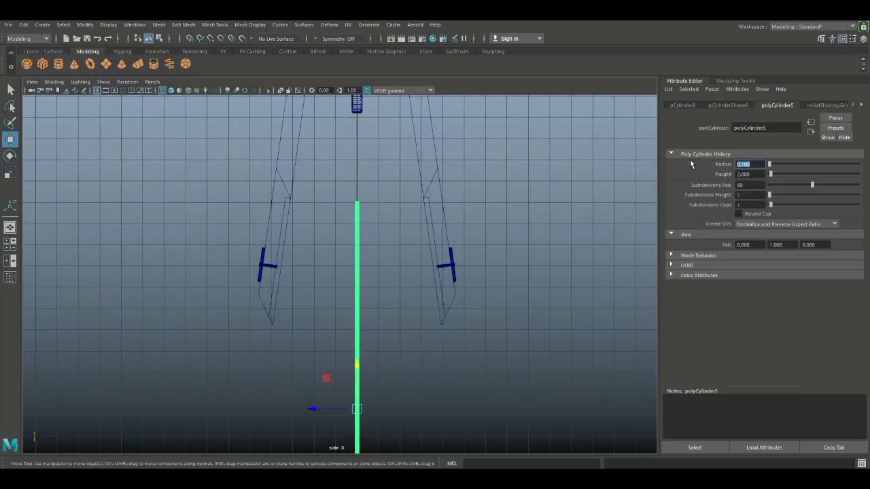
- Slide the cylinder under the right leg, move its pivot to the top end, and raise it
left_click_drag(313, 409, 382, 427)
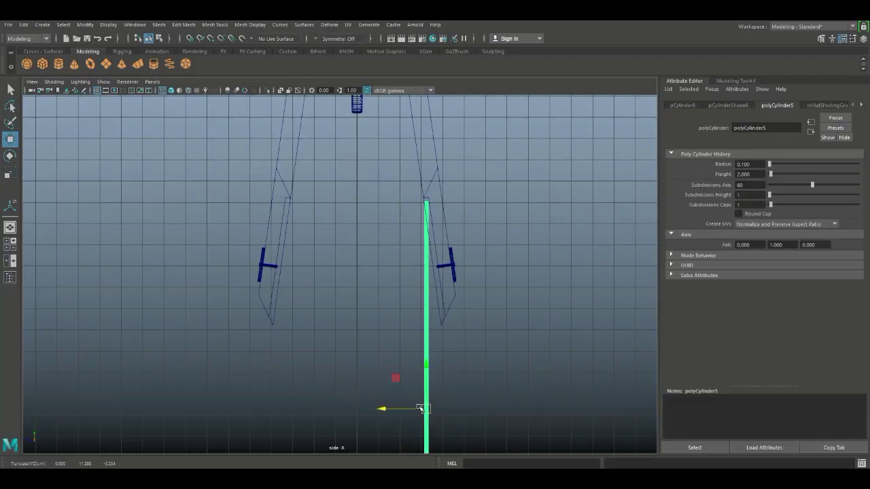
key("d")
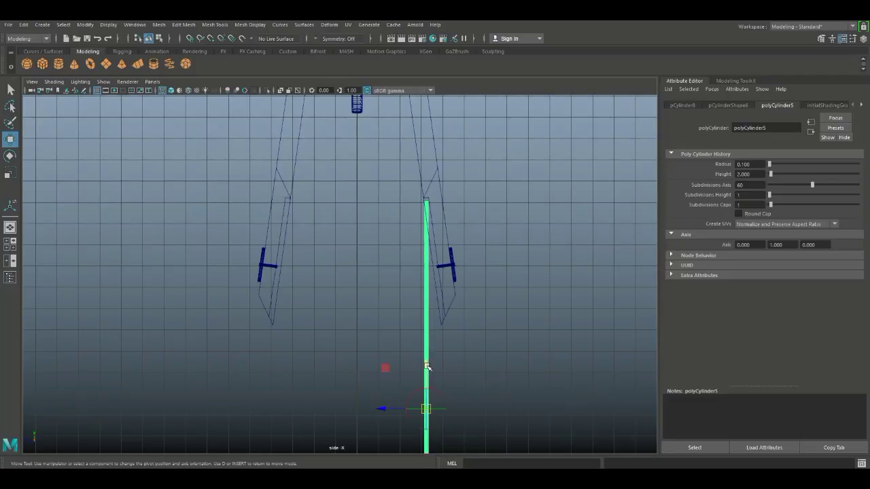
left_click_drag(428, 364, 437, 159)
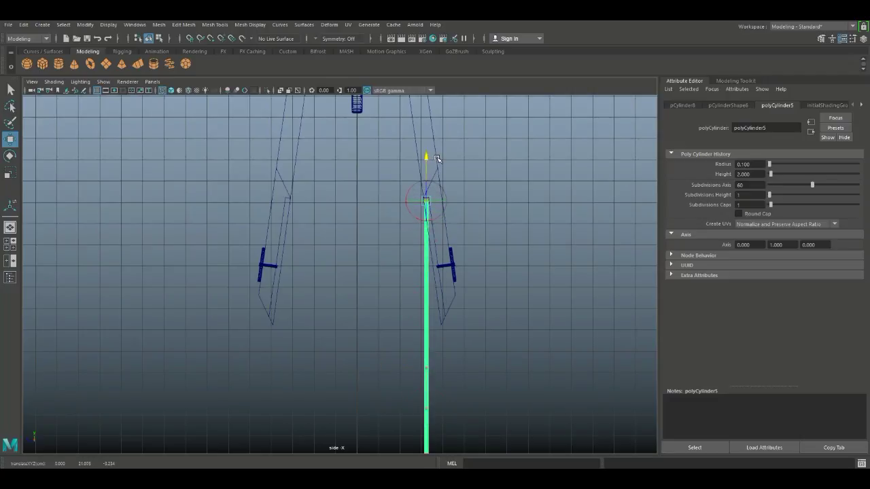
scroll(412, 216, "down", 2)
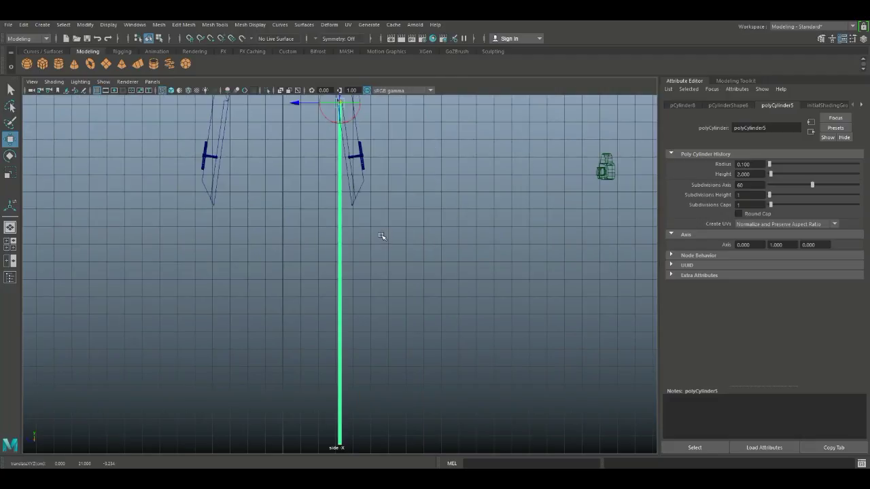
scroll(421, 394, "up", 10)
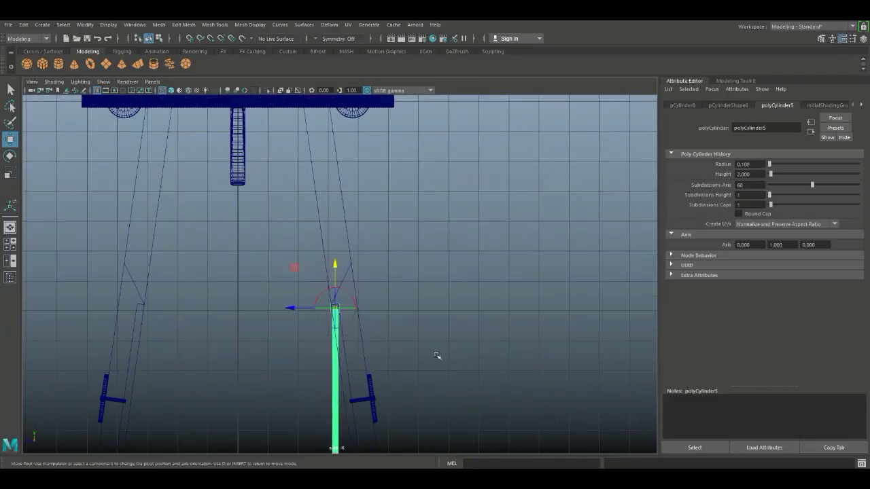
middle_click_drag(459, 302, 501, 266, "alt")
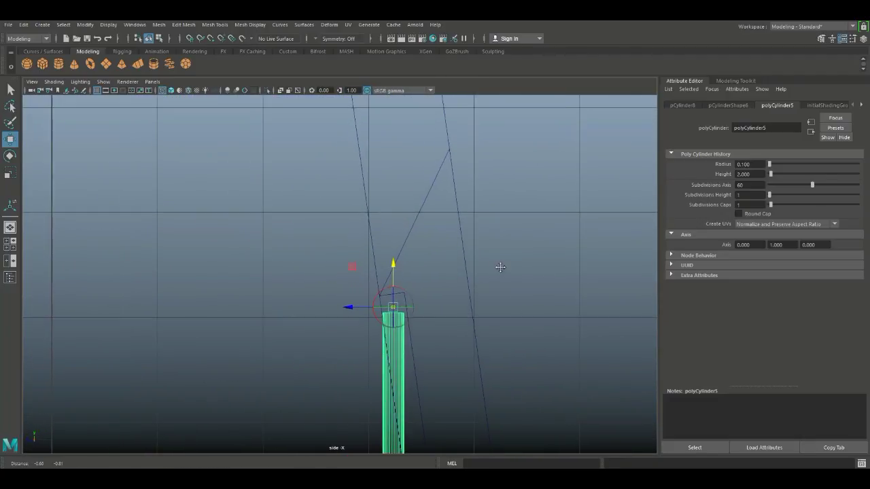
key("d")
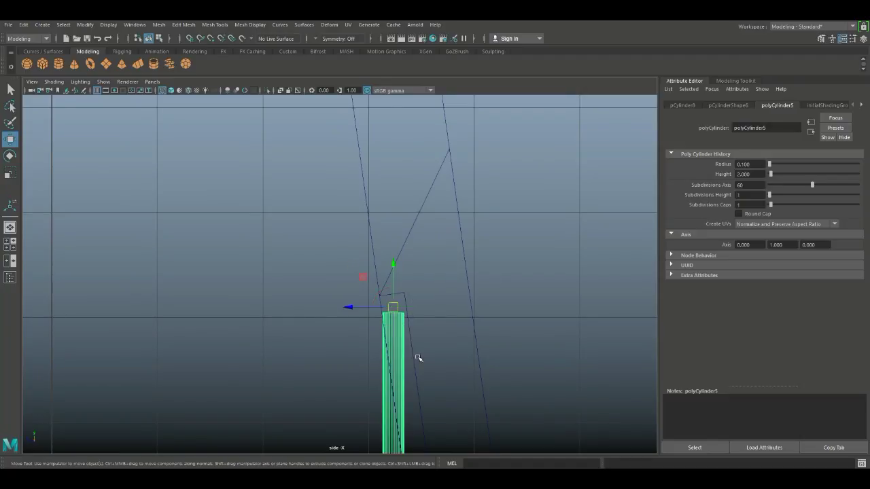
left_click_drag(396, 314, 392, 292)
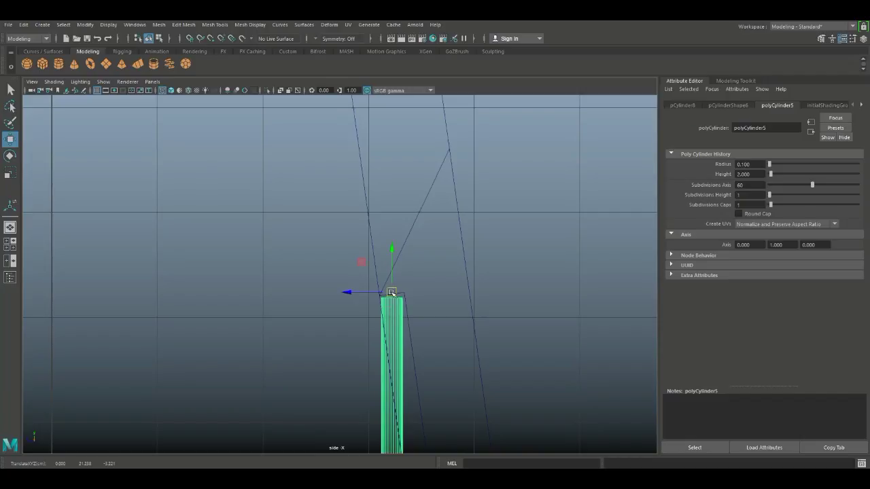
- Tilt the cylinder to lean along the leg and select its bottom-end vertices
key("e")
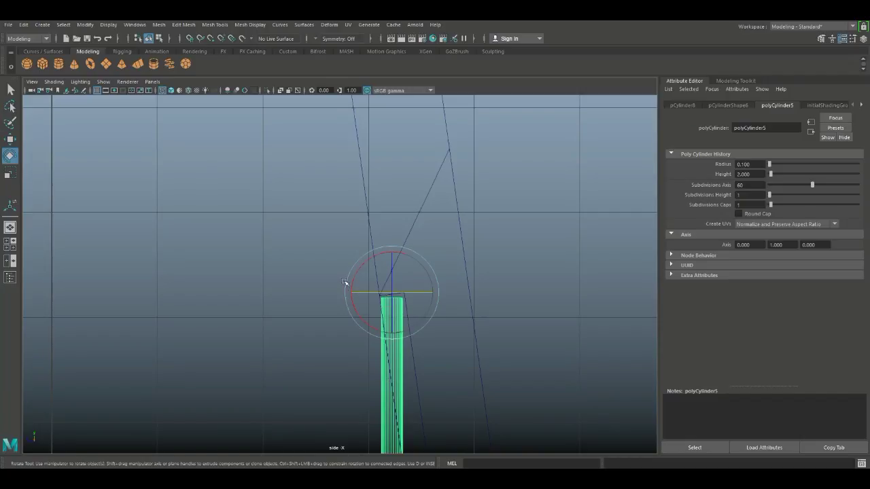
left_click_drag(352, 299, 355, 303)
scroll(293, 309, "down", 5)
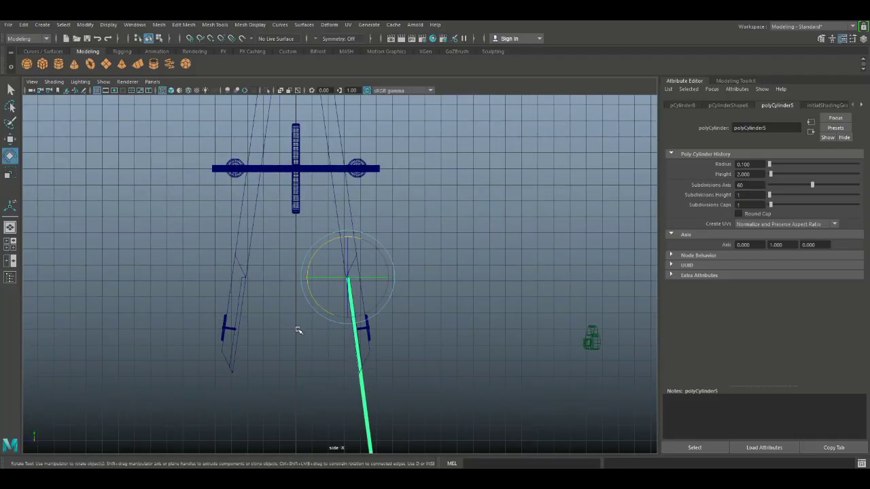
middle_click_drag(259, 349, 264, 199, "alt")
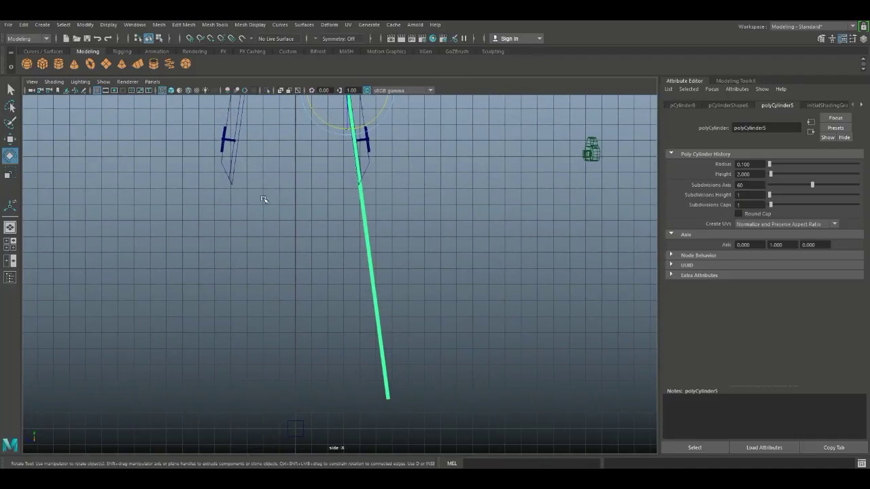
right_click_drag(385, 227, 346, 232)
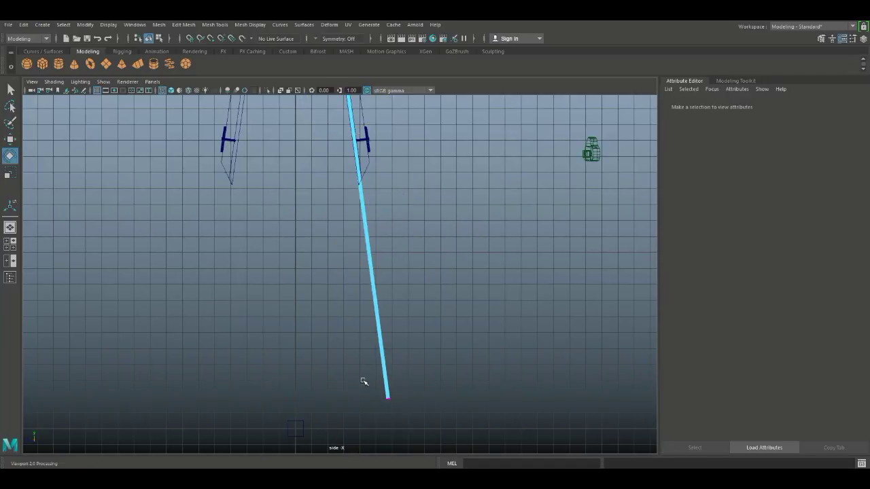
left_click_drag(364, 382, 421, 427)
- Pull the rod's bottom vertices upward so it ends a little below the leg tip
key("w")
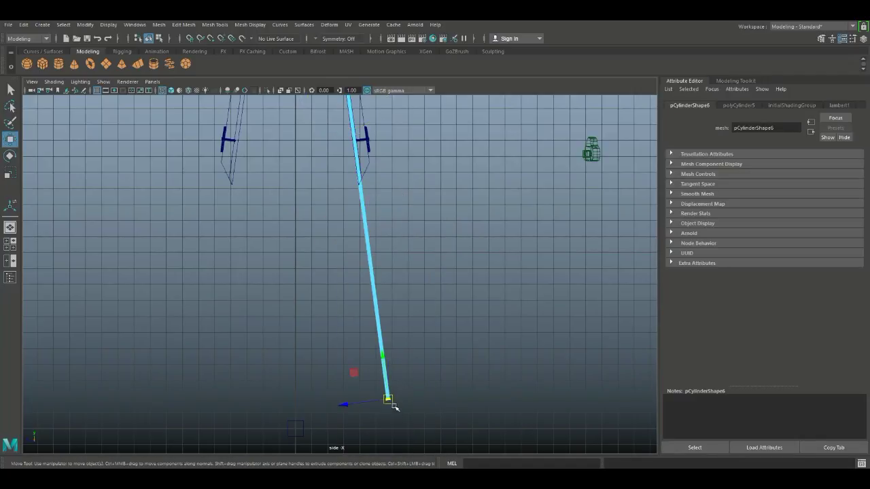
left_click_drag(388, 398, 365, 221)
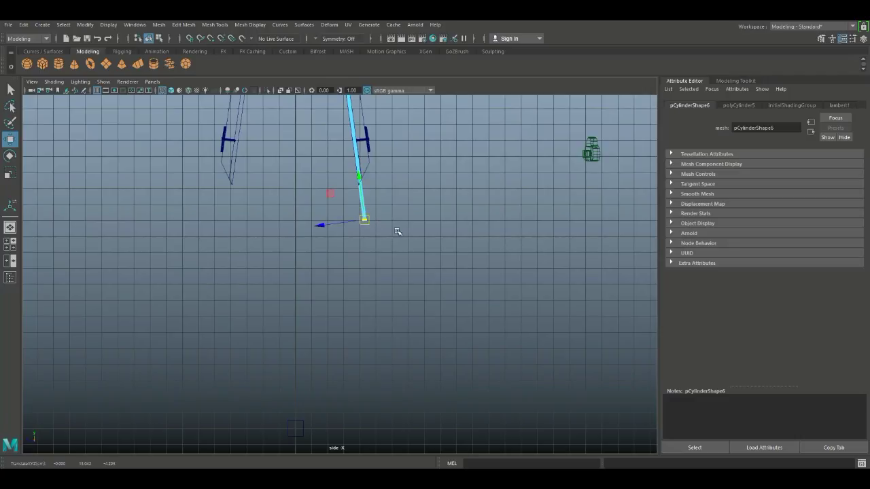
scroll(363, 256, "up", 3)
scroll(388, 265, "down", 4)
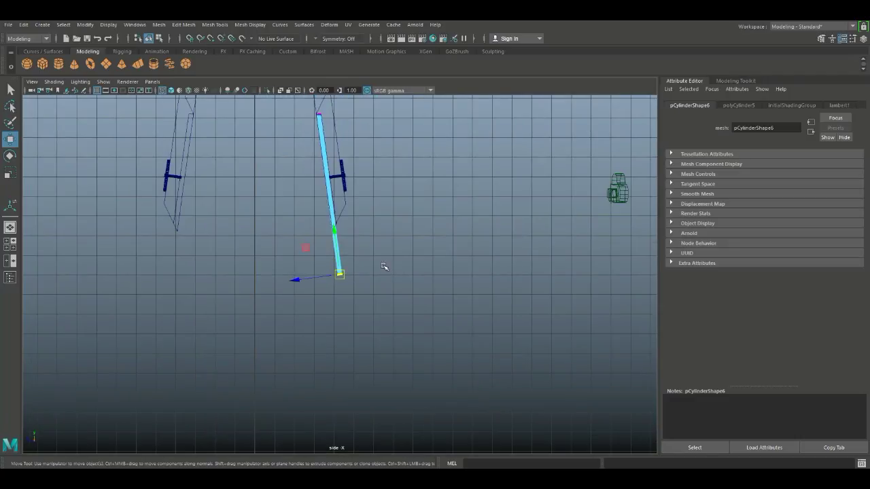
middle_click_drag(384, 268, 370, 228, "alt")
scroll(420, 322, "up", 5)
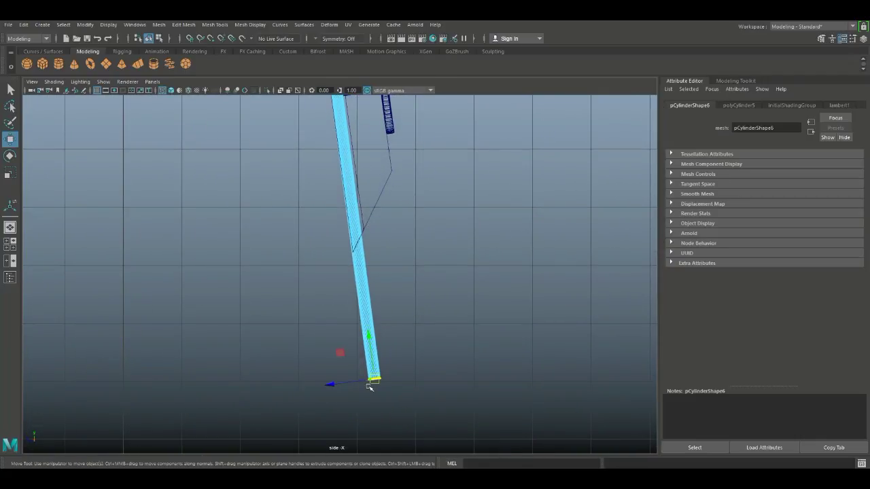
left_click_drag(372, 384, 367, 307)
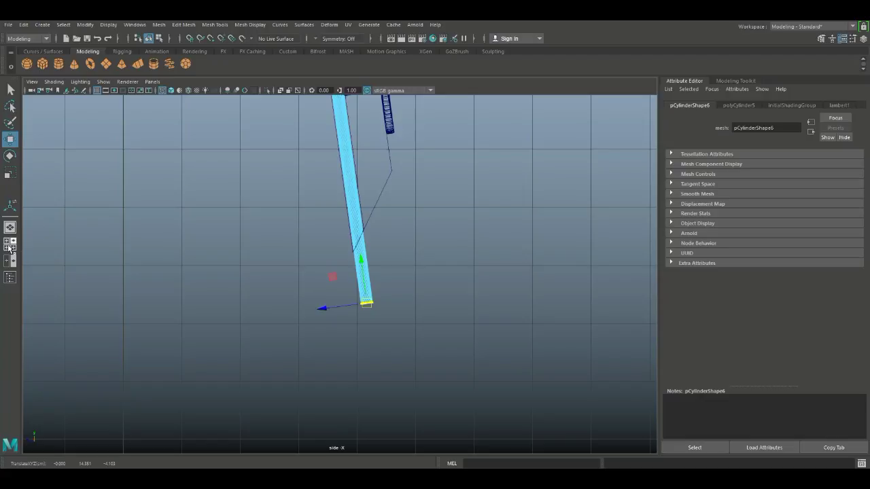
- In the perspective view, select the rod's end cap faces and grow the selection to the whole cap
left_click(9, 243)
key("space")
key("f")
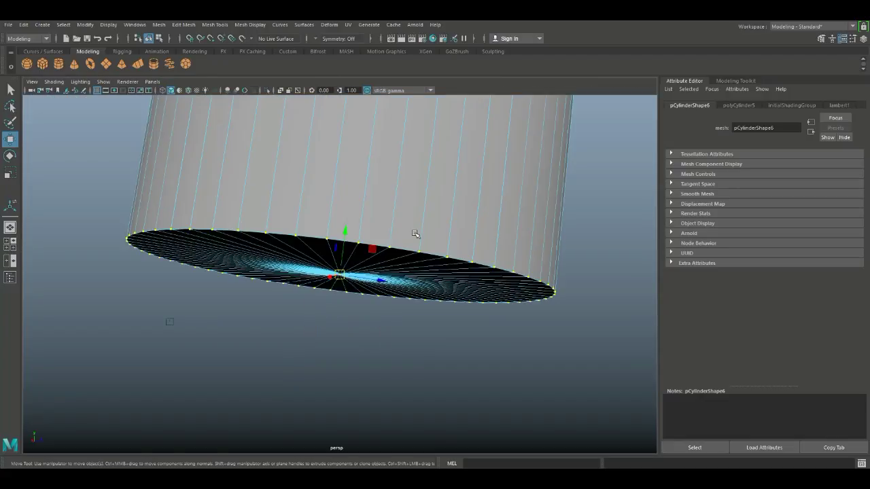
scroll(413, 244, "down", 5)
left_click_drag(417, 280, 383, 319, "alt")
left_click_drag(244, 339, 237, 276, "alt")
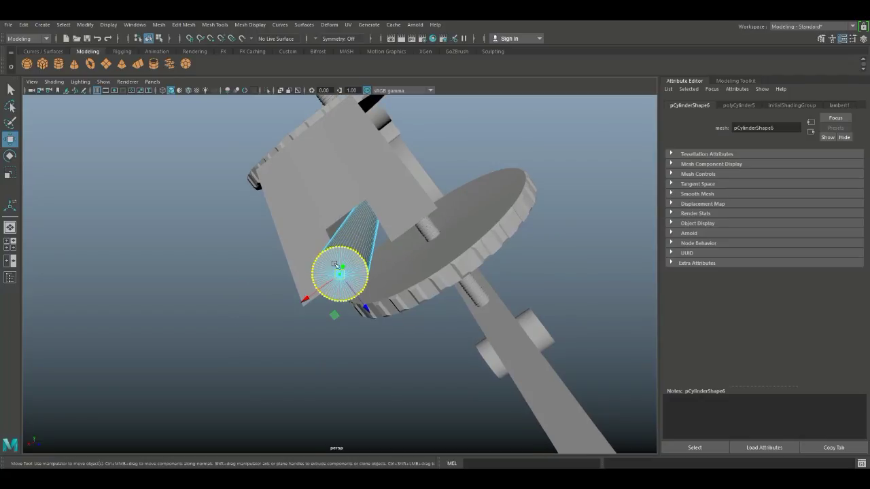
mouse_move(335, 264)
right_mouse_down()
mouse_move(334, 231)
mouse_move(336, 272)
right_mouse_up()
scroll(336, 296, "up", 5)
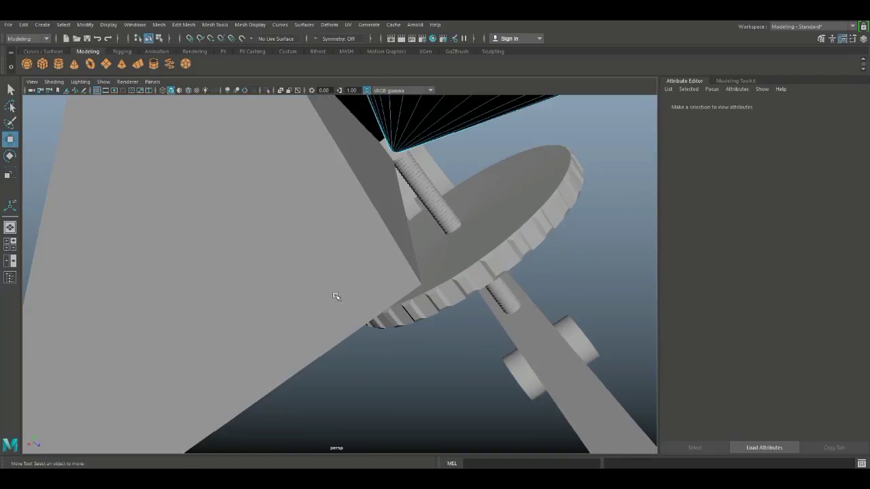
scroll(335, 297, "down", 5)
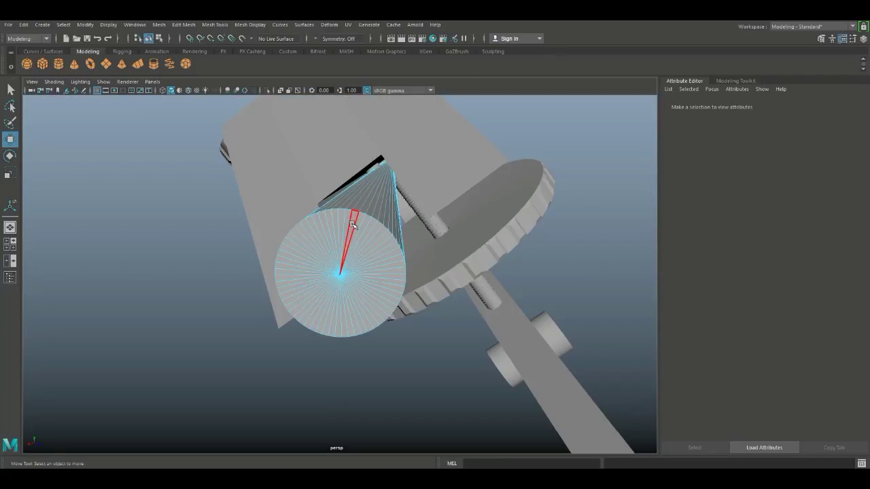
left_click(353, 224)
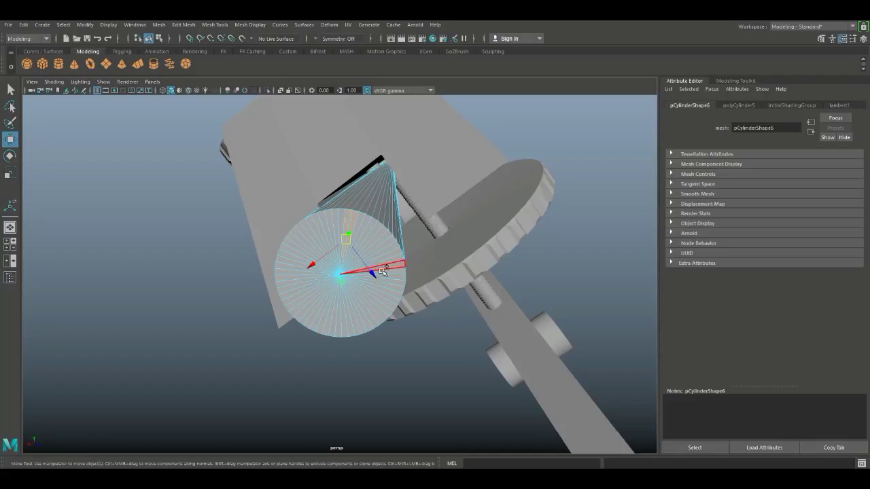
key("shift+period")
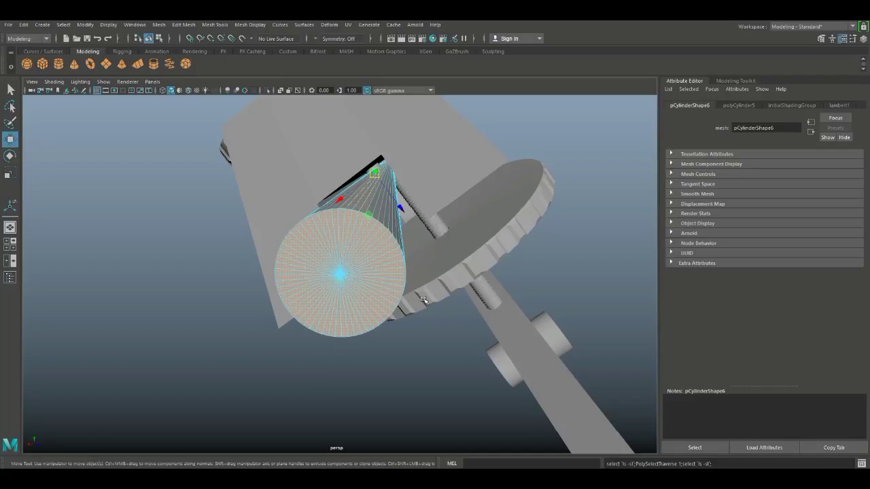
- Extrude the cap faces, creating polyExtrudeFace9, and return to the side view
key("F10")
left_click_drag(301, 268, 291, 310, "alt")
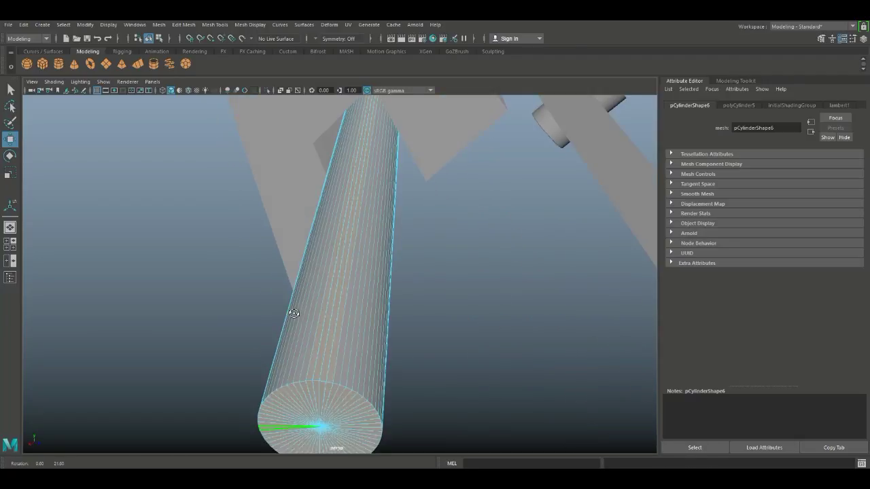
left_click(326, 353)
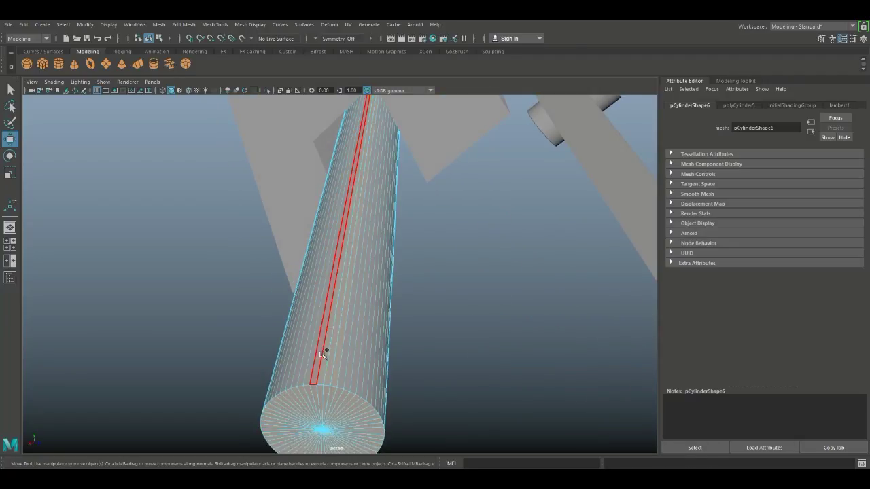
left_click(330, 360)
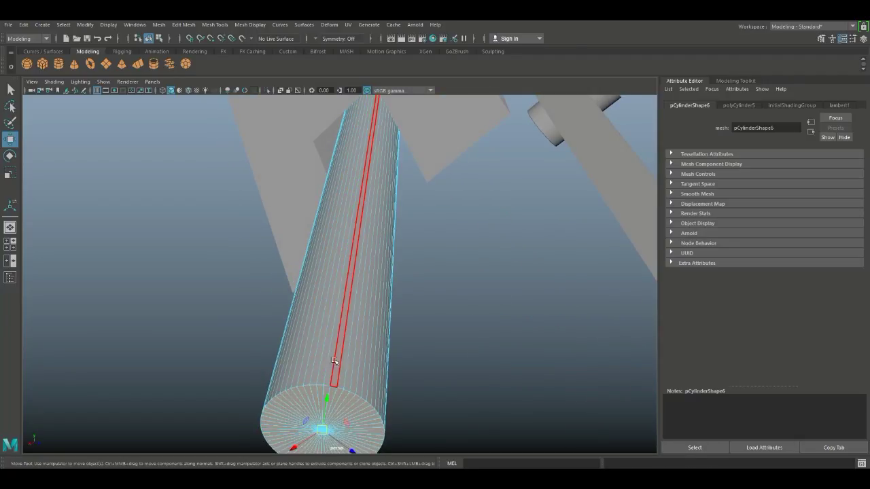
key("F8")
right_click_drag(334, 360, 253, 351, "alt")
key("ctrl+e")
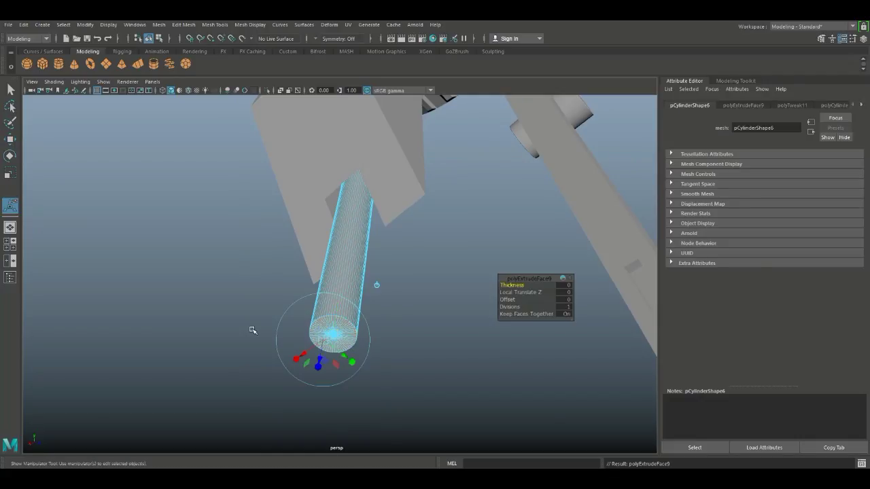
key("w")
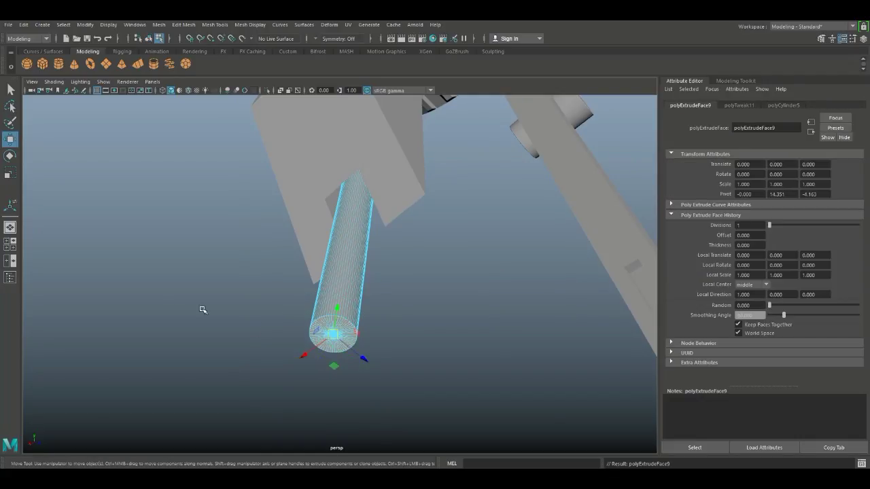
left_click(9, 243)
key("space")
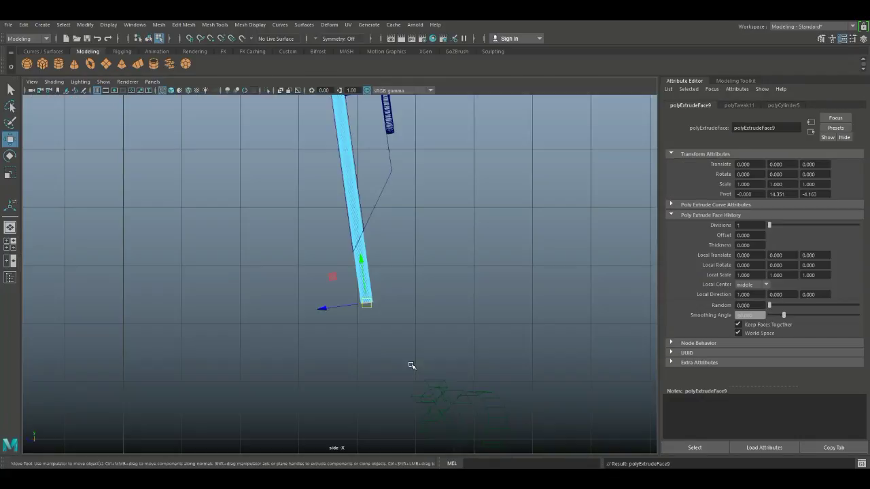
- Pull the extruded end face down to lengthen the rod
double_click(9, 142)
left_click(78, 161)
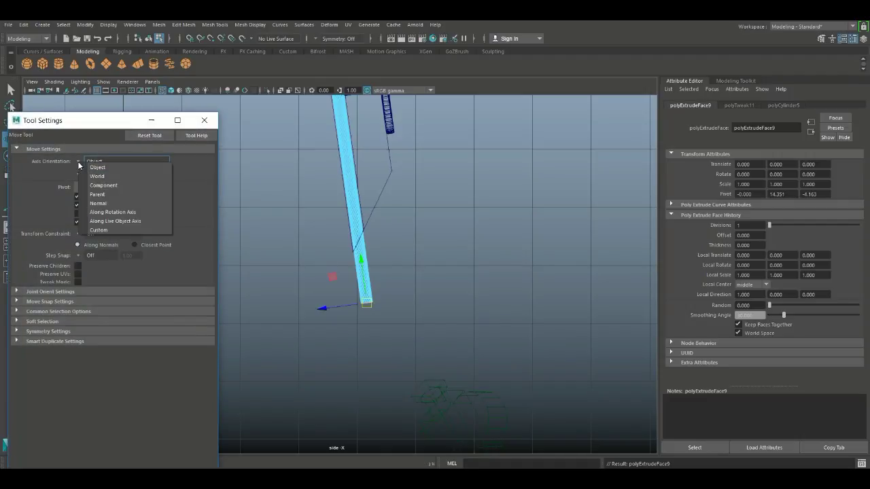
left_click(78, 163)
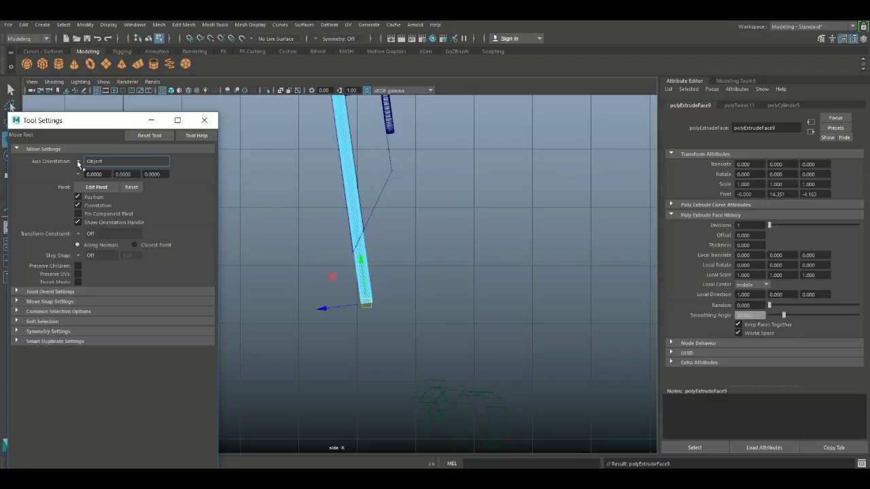
left_click(79, 160)
left_click(79, 160)
left_click_drag(362, 264, 375, 348)
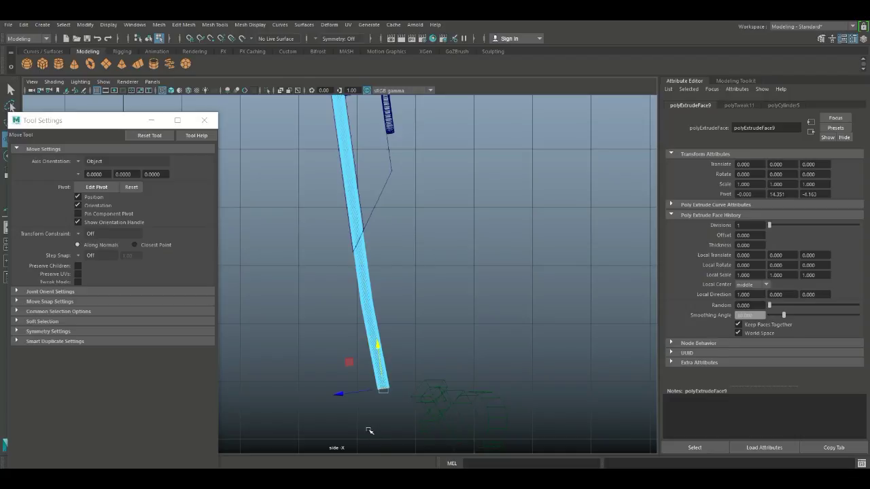
- Scale the end face down to about 0.165, tapering it into a sharp needle point
key("r")
left_click_drag(384, 389, 379, 392)
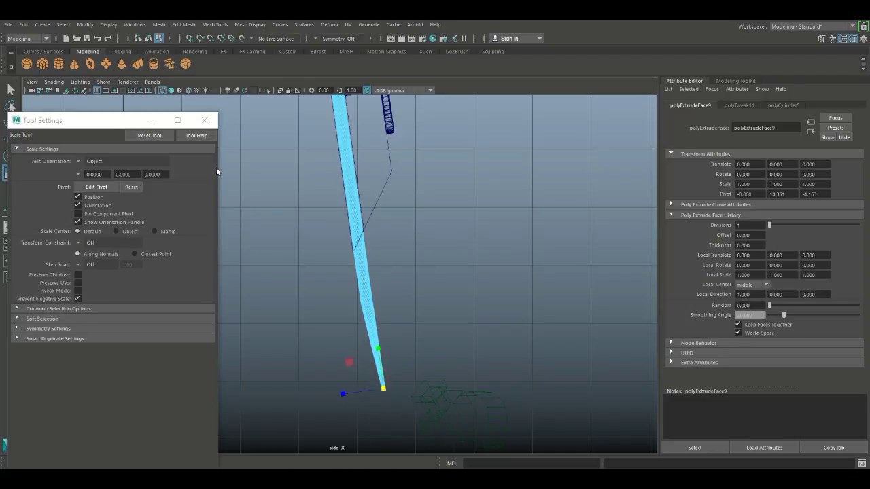
left_click(203, 120)
left_click(12, 243)
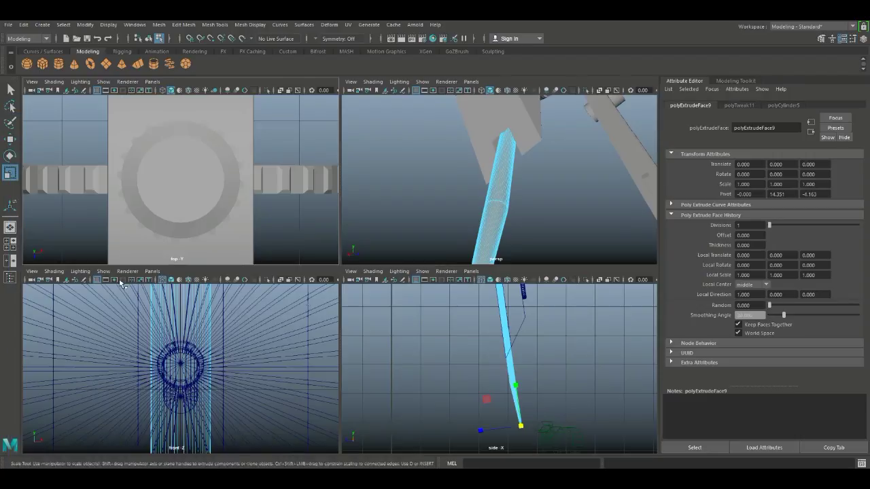
key("space")
scroll(456, 374, "up", 2)
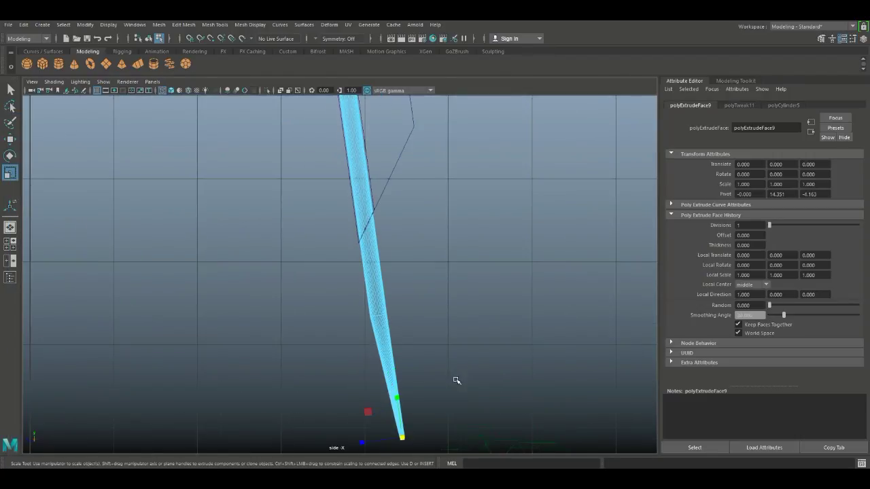
middle_click_drag(456, 378, 443, 334, "alt")
scroll(479, 289, "up", 2)
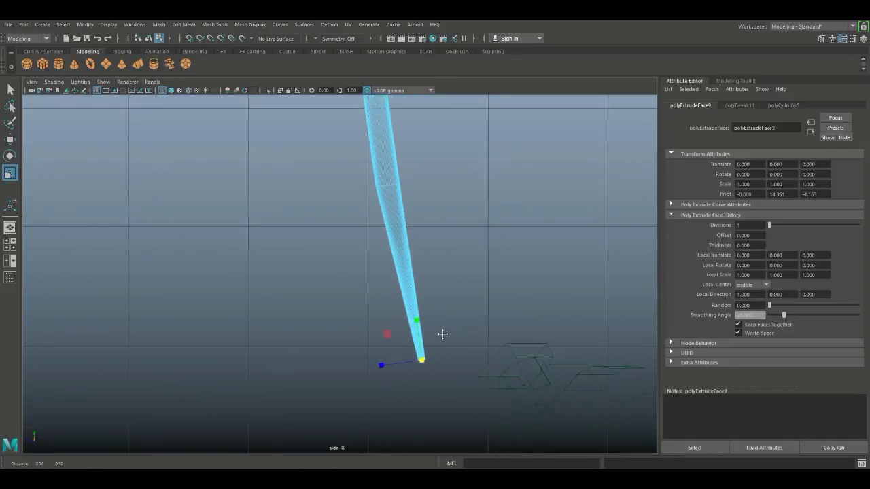
left_click_drag(422, 364, 360, 373)
key("w")
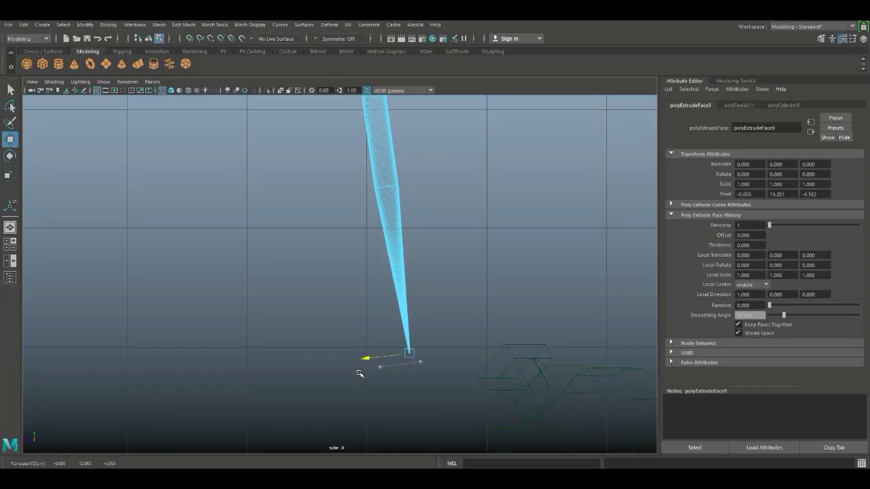
left_click(10, 244)
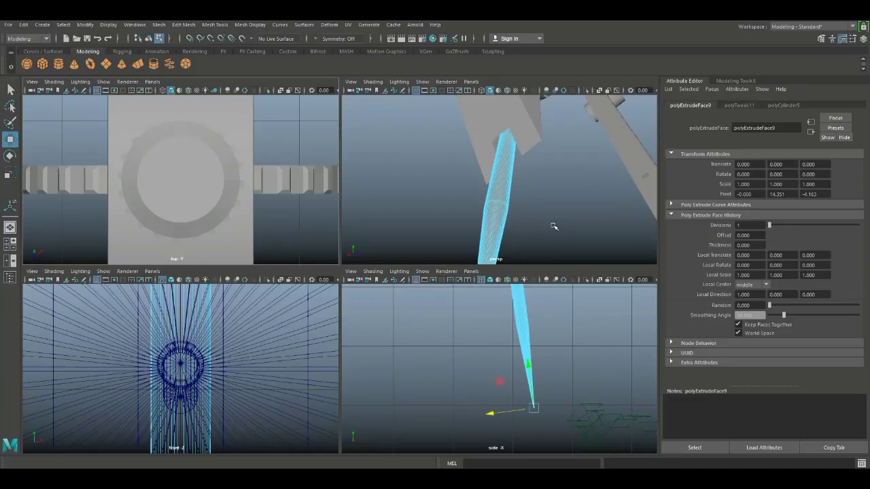
key("space")
scroll(469, 236, "down", 4)
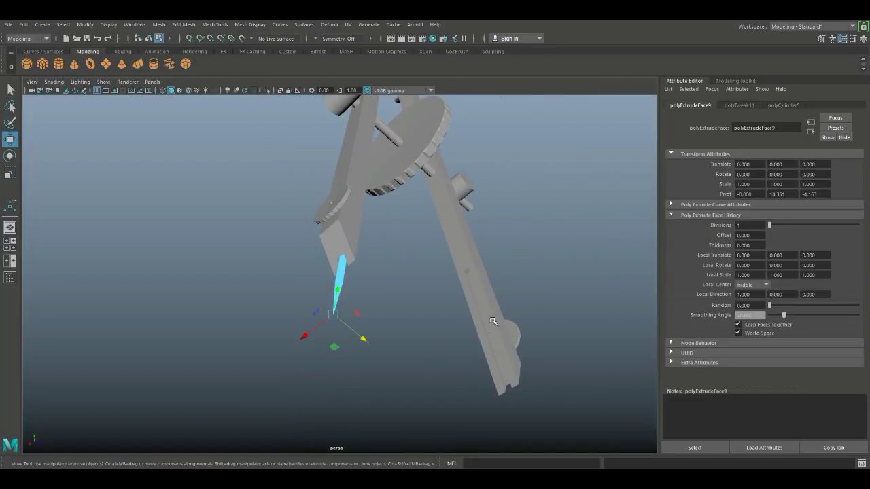
left_click_drag(493, 321, 420, 345, "alt")
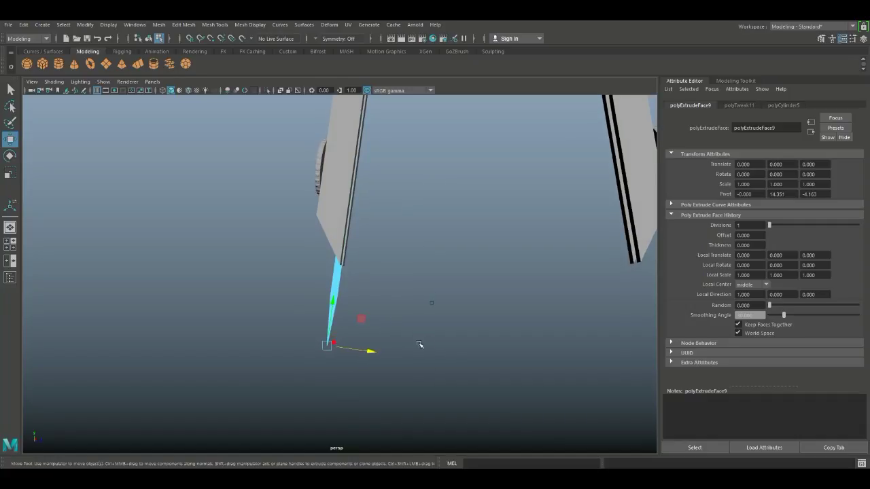
left_click(268, 318)
scroll(282, 326, "down", 5)
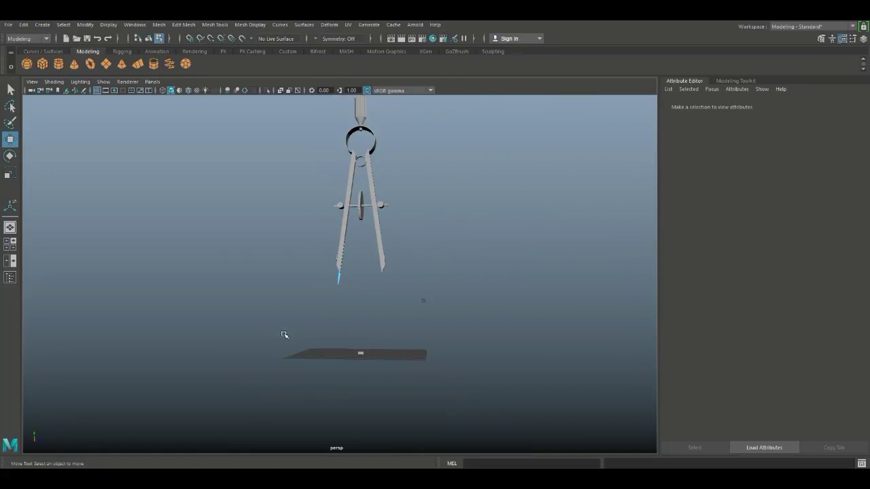
left_click_drag(282, 356, 229, 355, "alt")
scroll(296, 363, "up", 5)
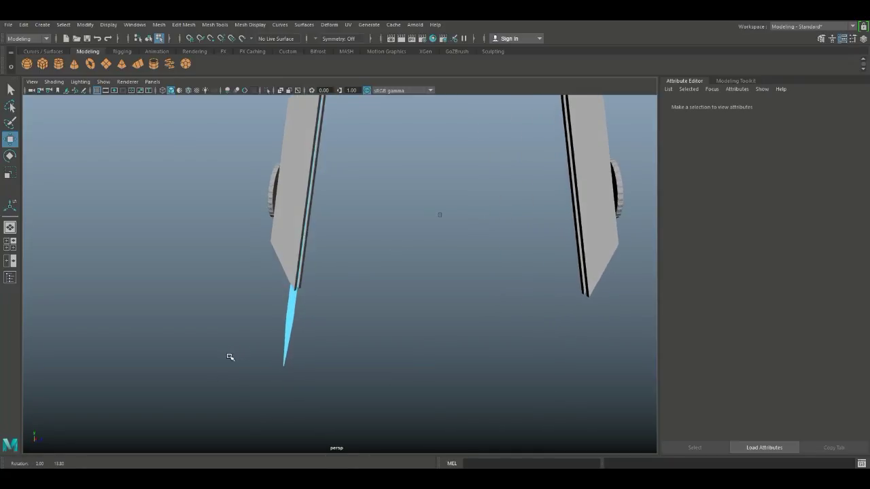
left_click(7, 250)
key("space")
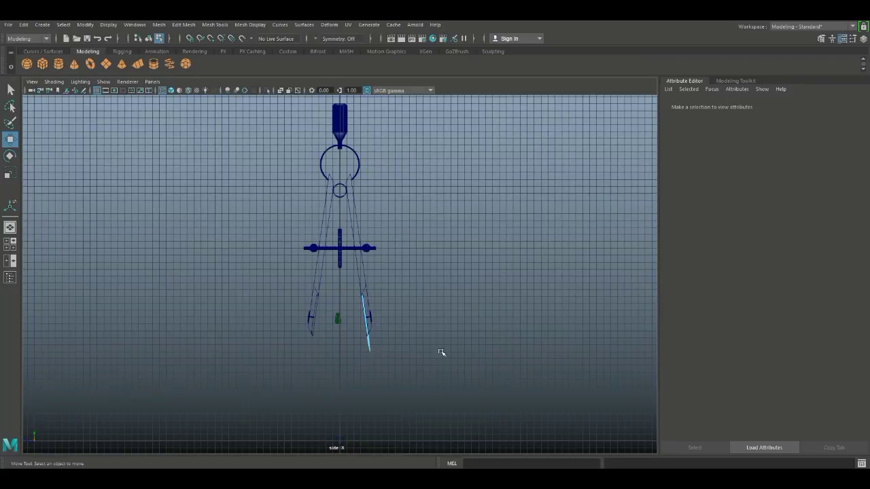
- Reframe the side view and move the stray perspective camera out to the left edge
scroll(443, 354, "down", 2)
scroll(433, 356, "up", 4)
scroll(439, 355, "up", 2)
middle_click_drag(462, 335, 490, 215, "alt")
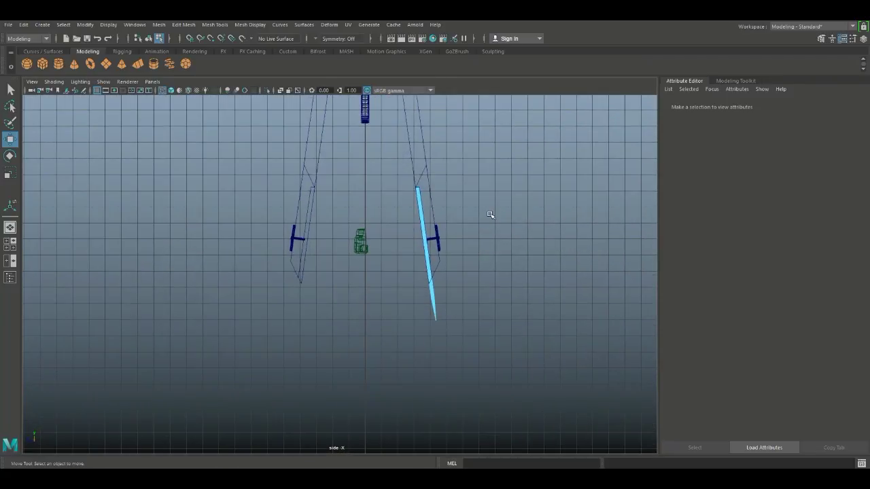
right_click_drag(433, 314, 476, 212)
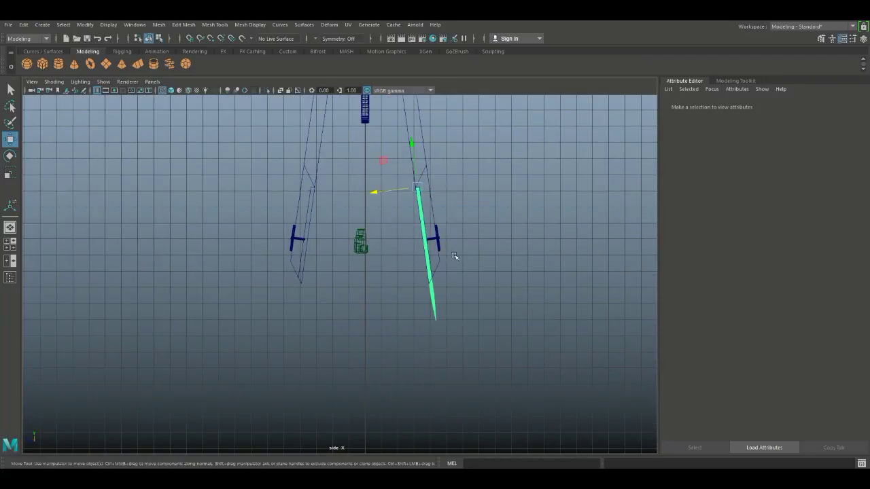
middle_click_drag(459, 289, 466, 355, "alt")
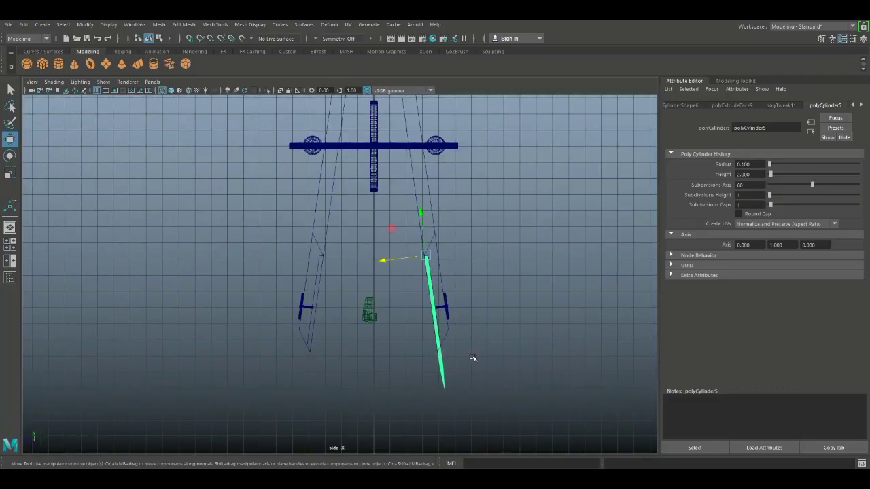
scroll(335, 320, "up", 2)
left_click(373, 325)
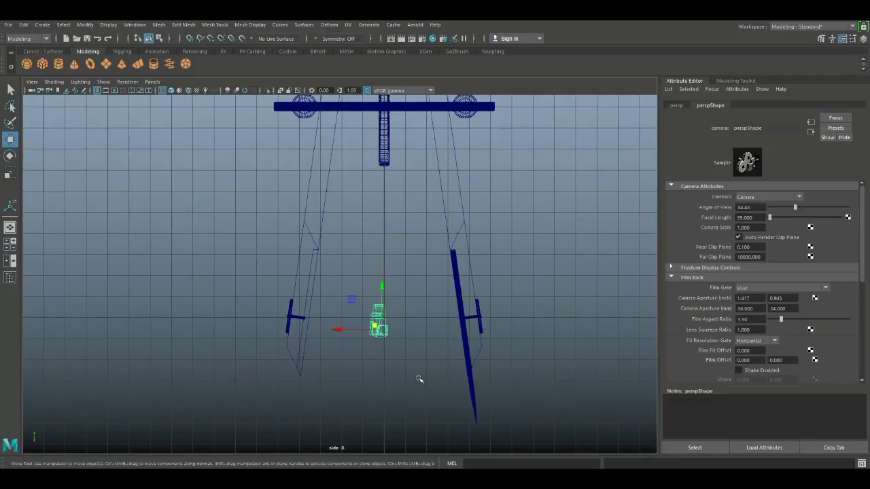
key("Delete")
left_click(409, 336)
left_click(377, 328)
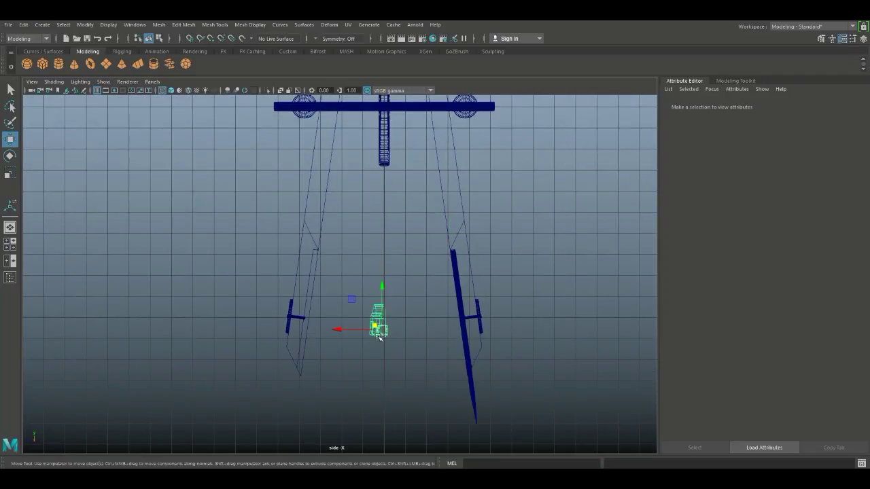
left_click_drag(339, 331, 2, 331)
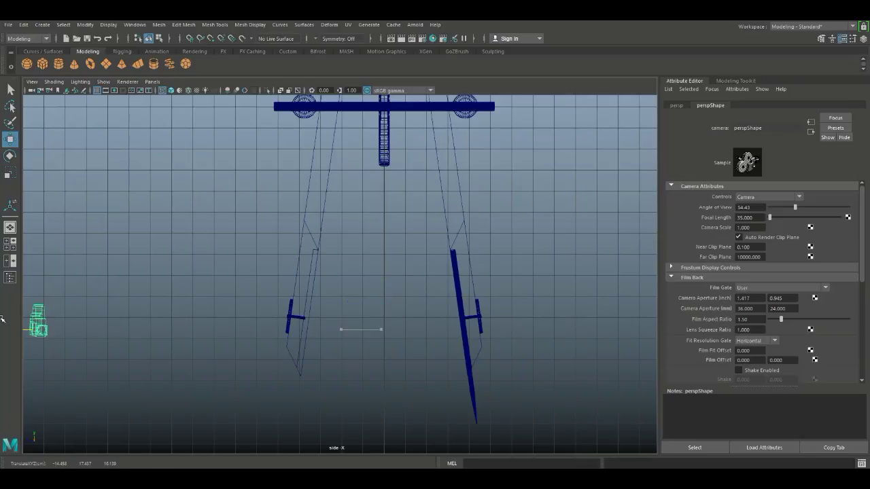
- Select the right pointed blade and set the Move axis orientation to World
left_click(472, 382)
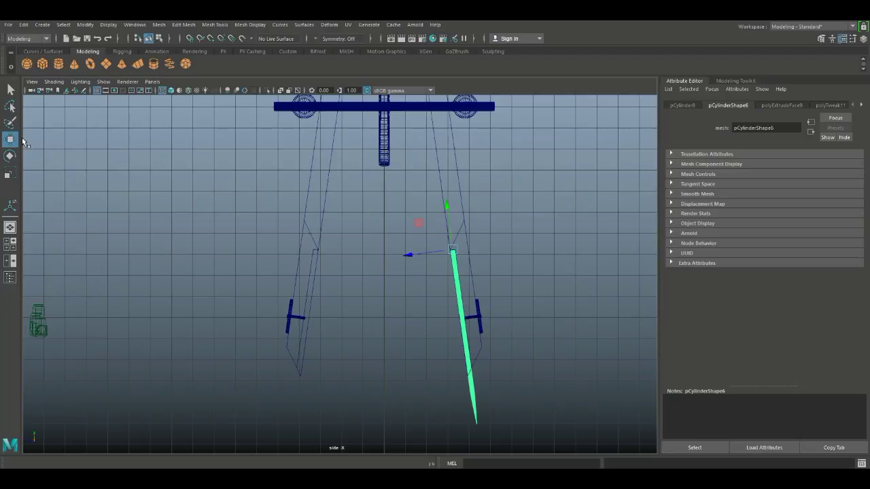
double_click(10, 139)
left_click(87, 162)
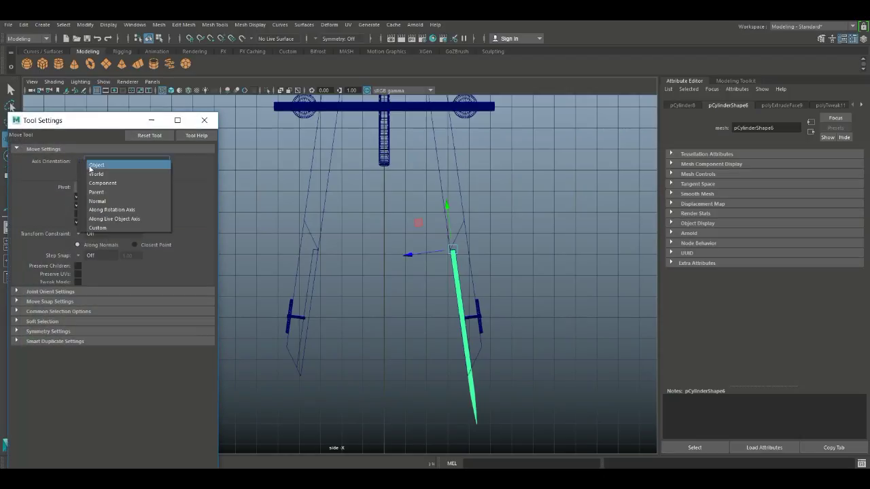
left_click(92, 171)
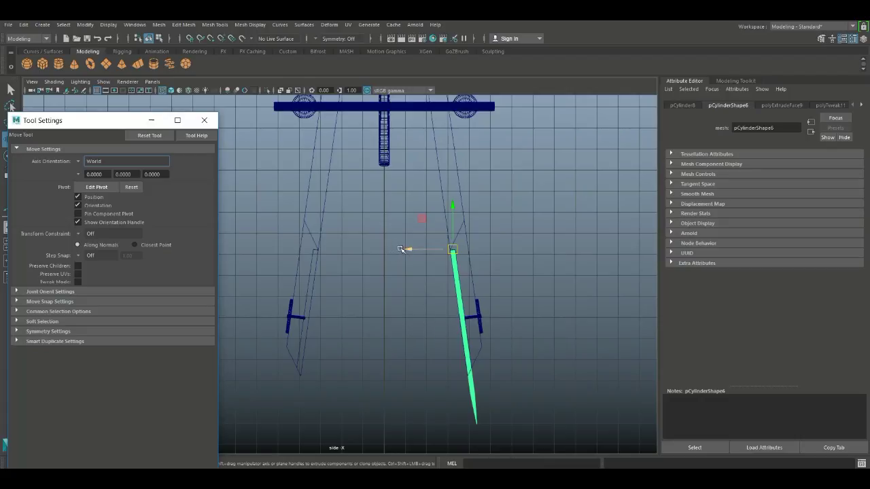
left_click_drag(407, 249, 352, 249)
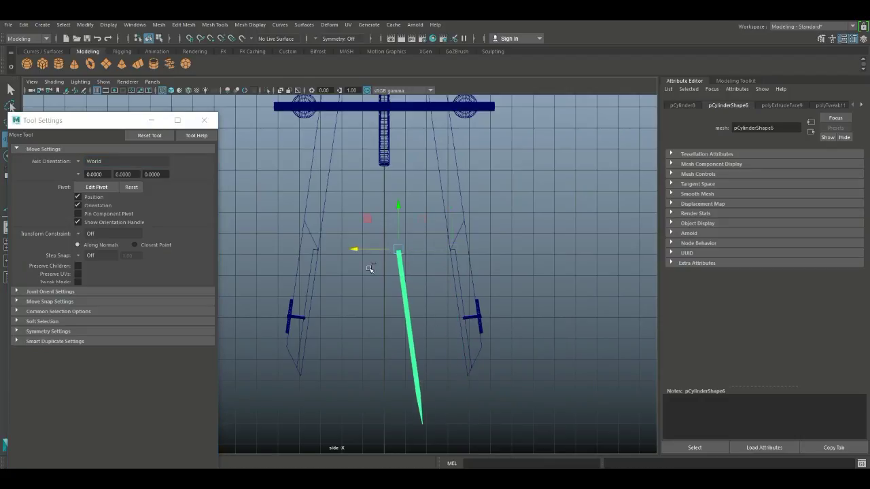
key("ctrl+z")
- Snap the blade's pivot to the compass centre line and duplicate it in place
key("d")
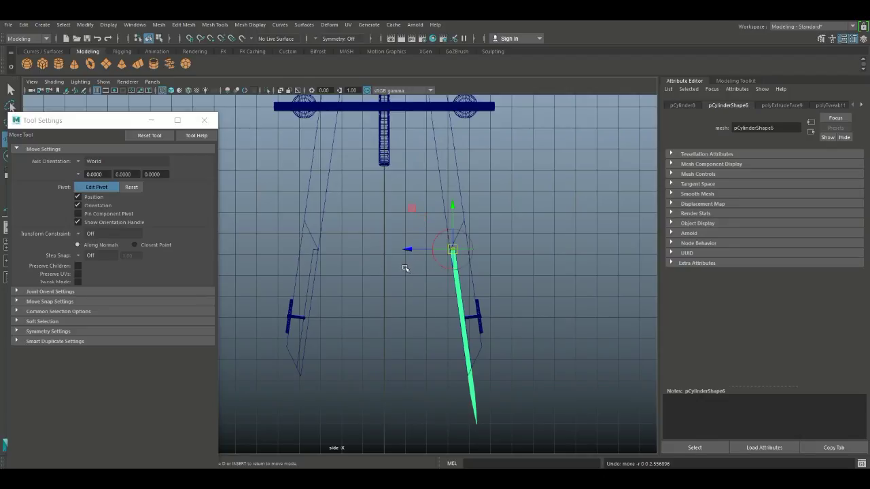
mouse_move(407, 249)
left_mouse_down()
mouse_move(341, 249)
mouse_move(336, 256)
mouse_move(350, 262)
mouse_move(299, 250)
mouse_move(381, 260)
left_mouse_up()
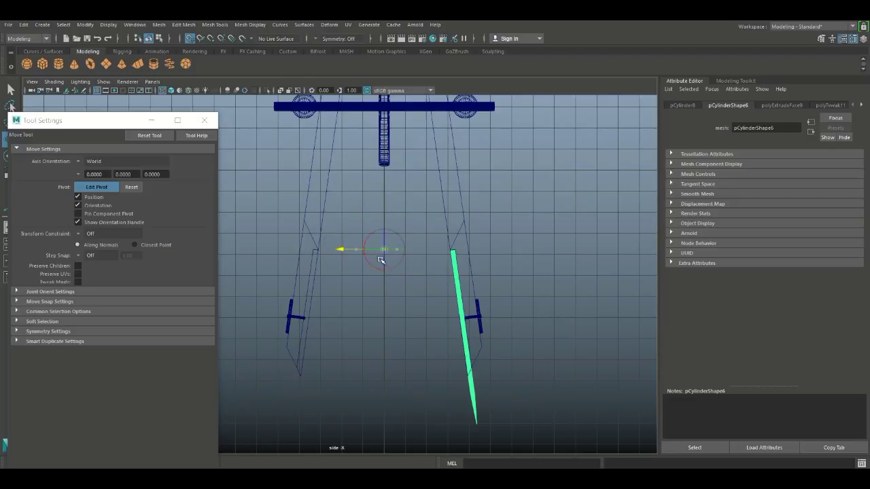
key("Insert")
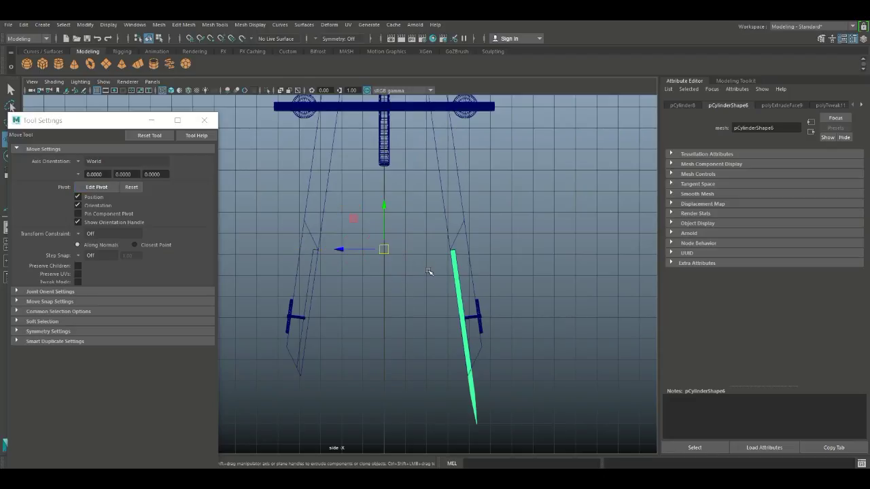
key("ctrl+d")
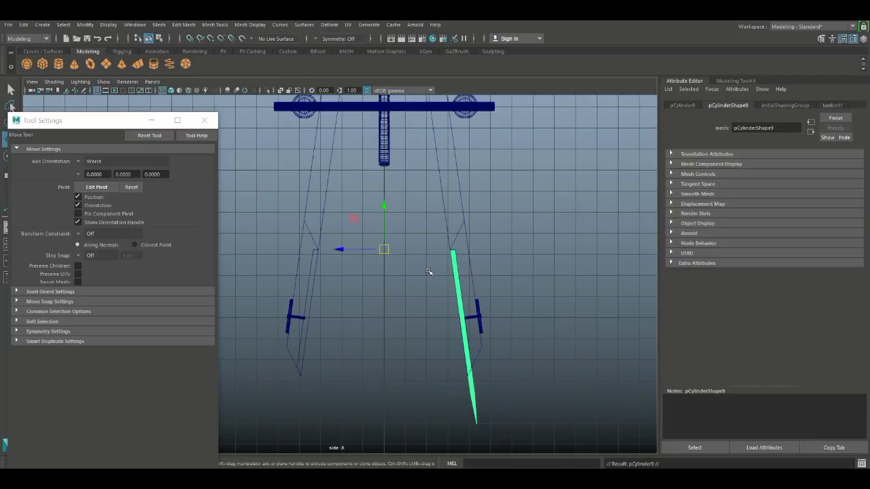
- Rotate pCylinder9 in 15° steps onto the left leg and inspect both tips in perspective
key("e")
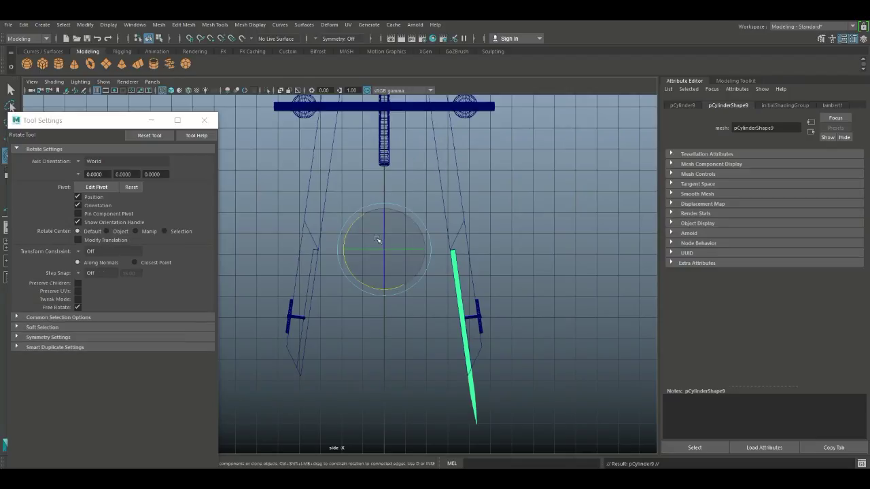
key("j")
left_click_drag(363, 250, 472, 261)
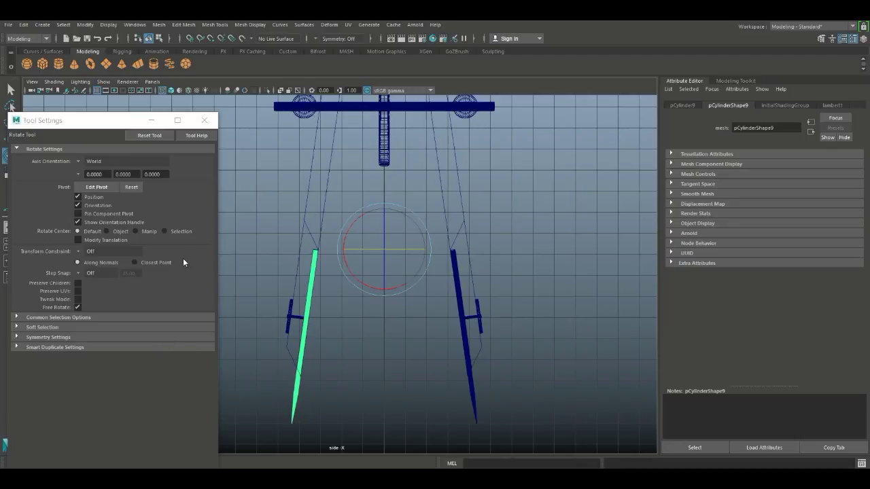
left_click(204, 121)
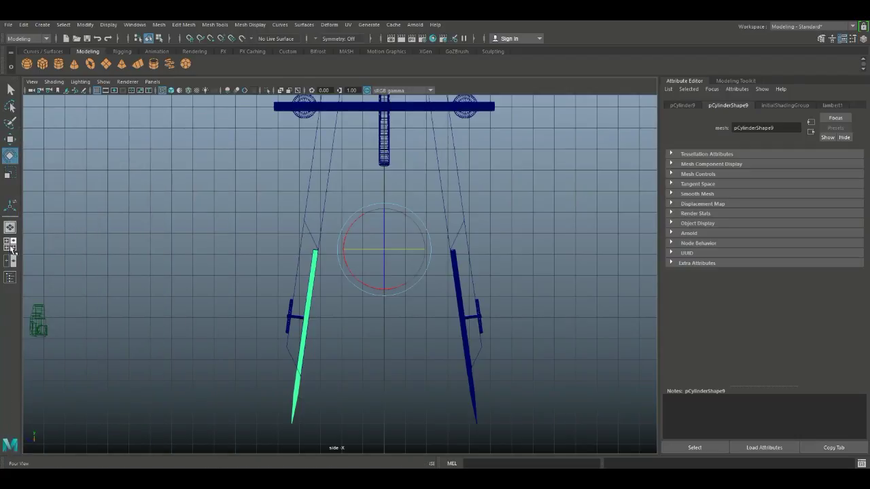
key("space")
key("space")
scroll(425, 194, "up", 5)
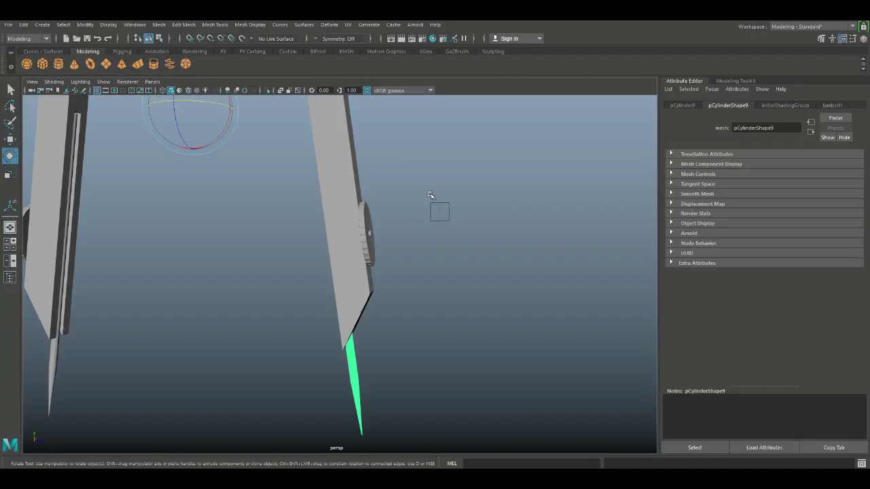
scroll(431, 196, "down", 2)
scroll(426, 214, "up", 2)
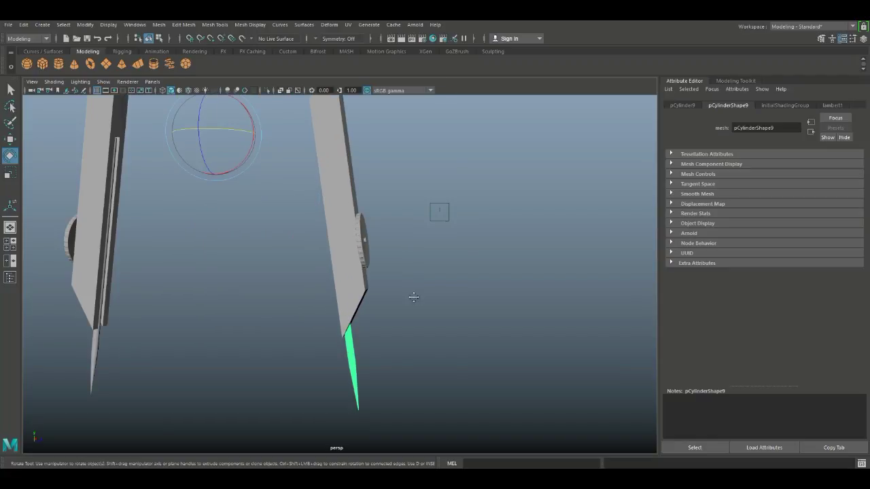
left_click_drag(414, 297, 579, 299, "alt")
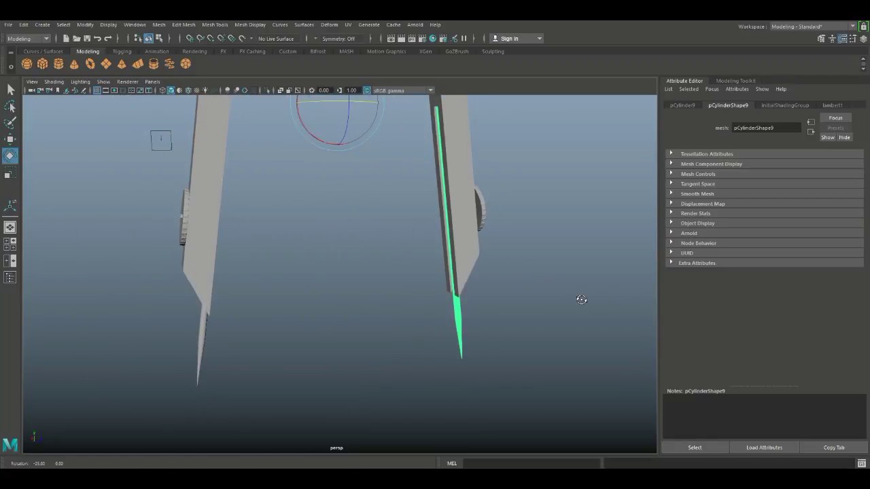
- Create a cube, raise it, and flatten it along its depth to about 0.133
left_click(43, 64)
scroll(334, 361, "down", 2)
key("w")
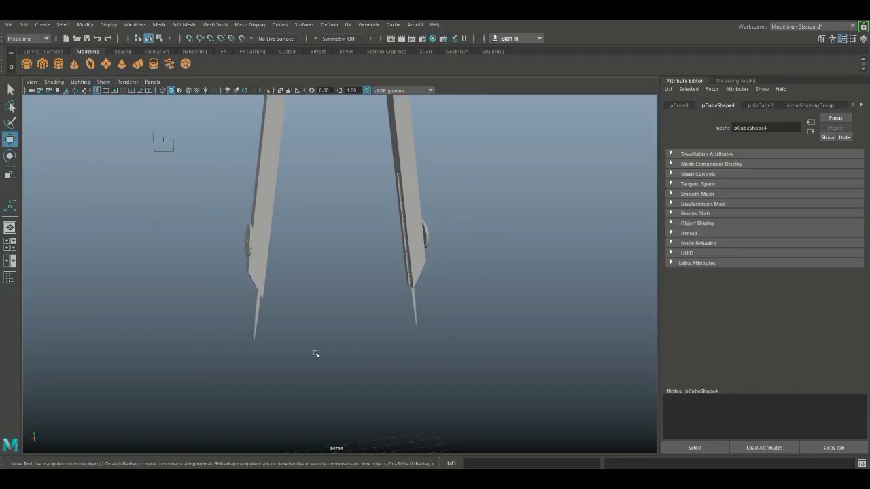
scroll(315, 351, "down", 3)
left_click_drag(340, 359, 336, 212)
key("f")
key("r")
scroll(369, 311, "down", 4)
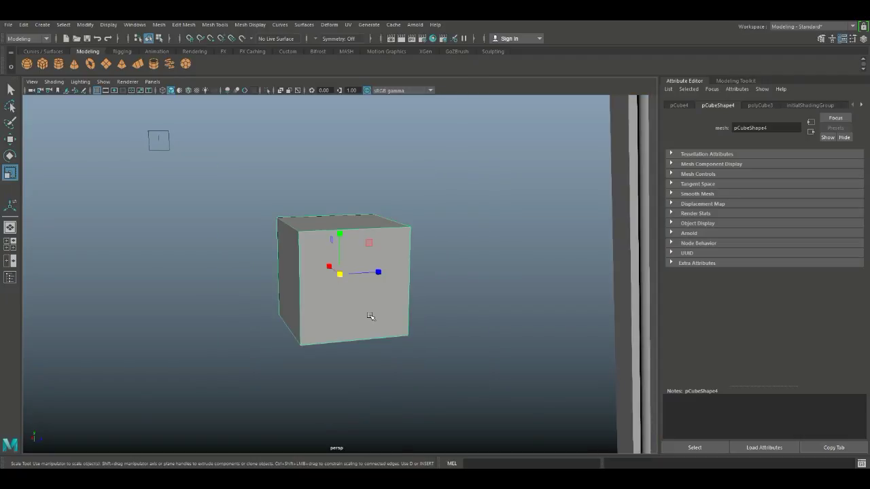
left_click_drag(379, 271, 347, 273)
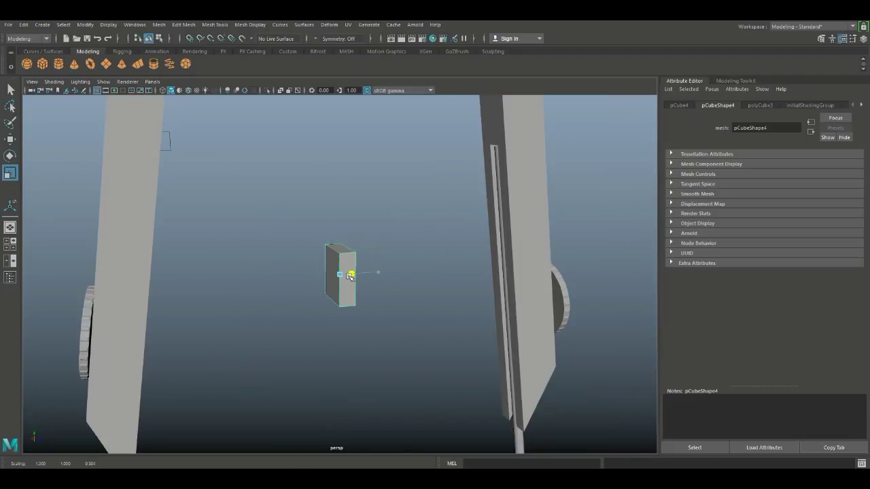
left_click_drag(349, 328, 232, 344, "alt")
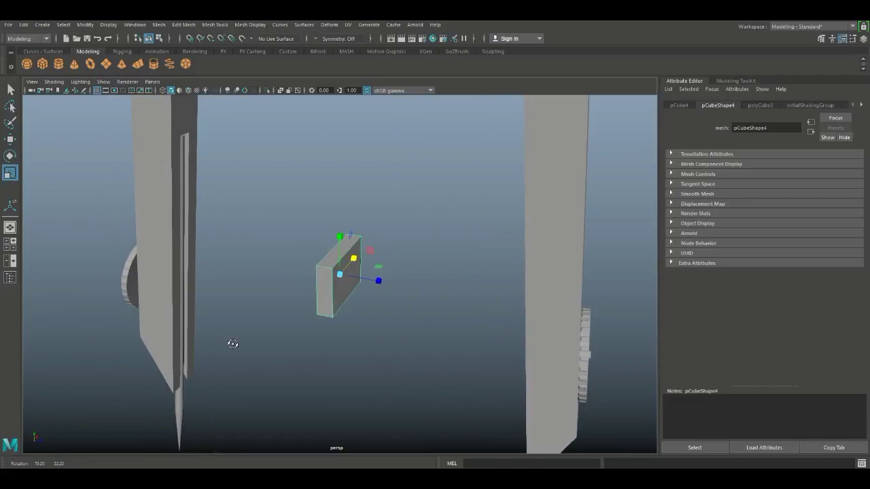
- Move the flat plate left onto the compass leg and make it narrower
key("w")
left_click_drag(378, 274, 225, 290)
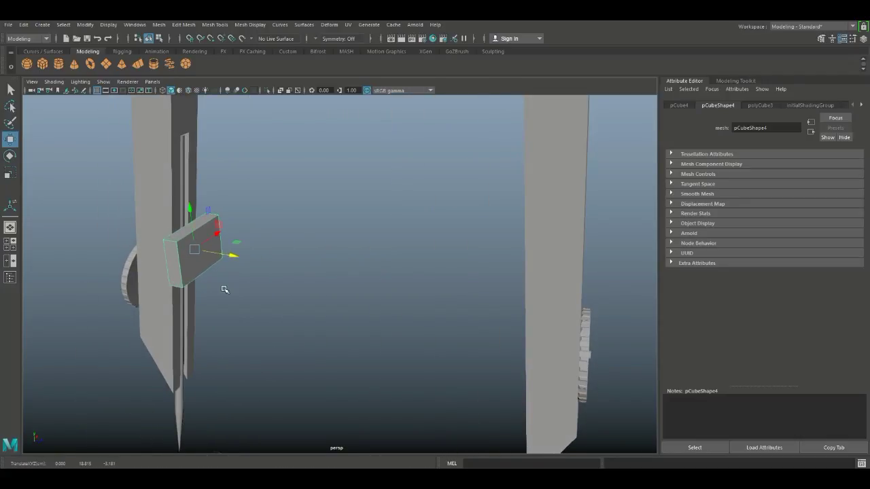
key("f")
left_click_drag(336, 326, 365, 353, "alt")
key("r")
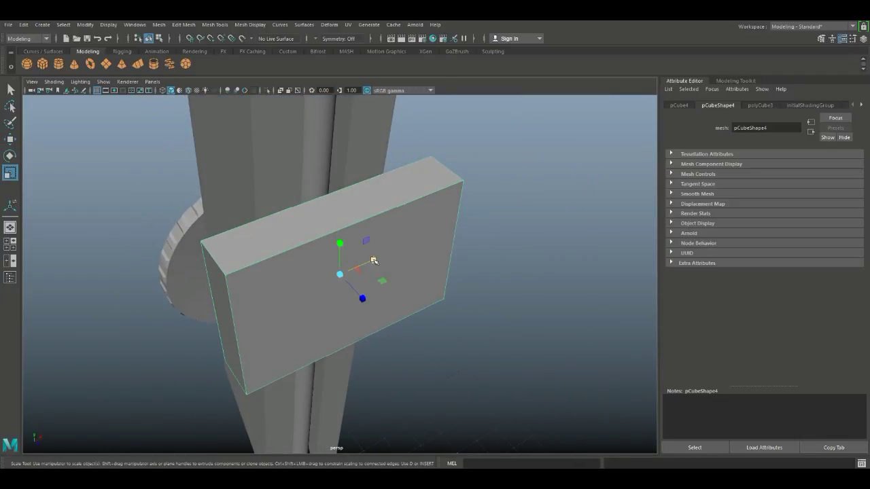
left_click_drag(373, 260, 358, 264)
left_click_drag(356, 265, 354, 266)
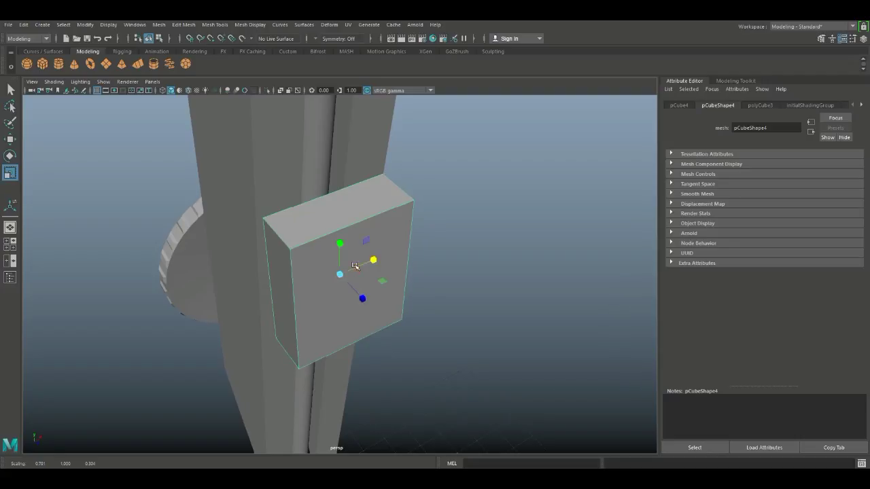
left_click_drag(358, 307, 325, 290, "alt")
key("w")
left_click(9, 243)
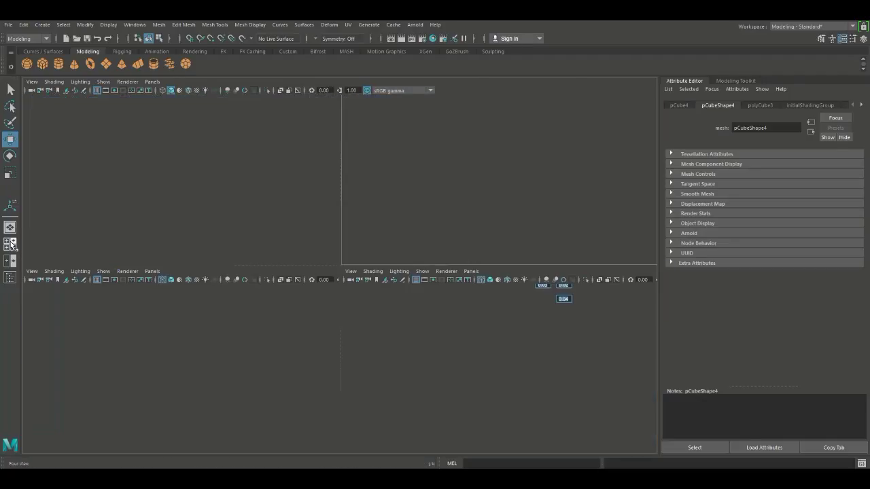
- Lower the clamp block beside the leg in the side view
key("space")
scroll(452, 366, "up", 5)
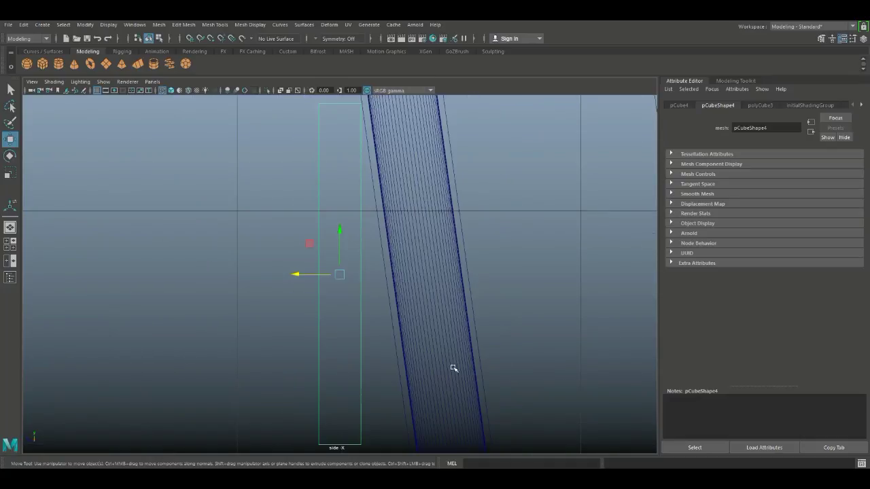
scroll(442, 367, "down", 4)
scroll(438, 368, "up", 2)
scroll(421, 364, "up", 3)
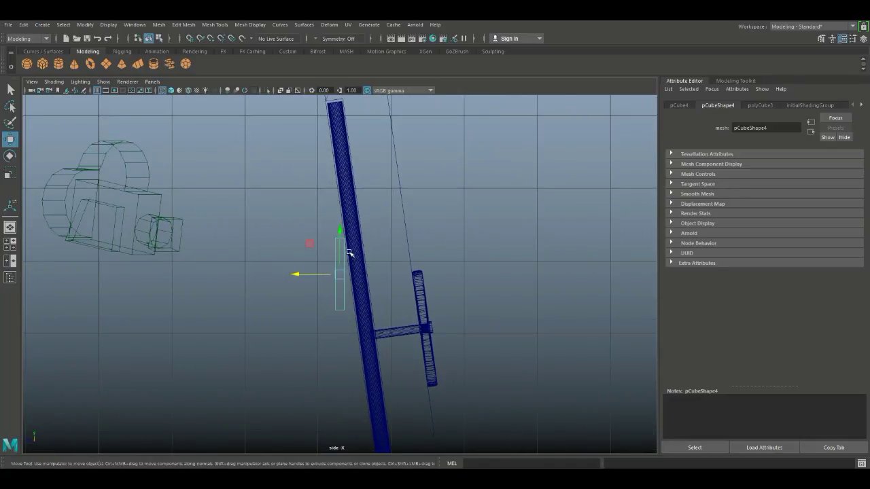
left_click_drag(337, 231, 348, 297)
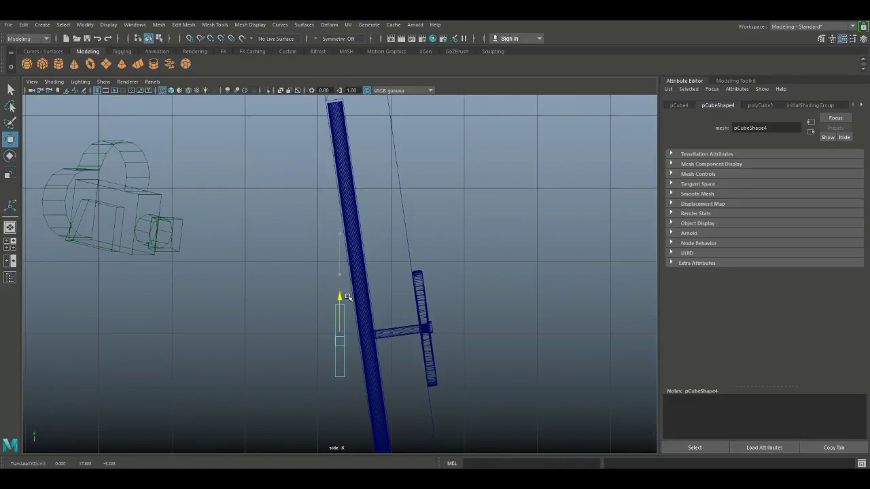
scroll(363, 297, "up", 3)
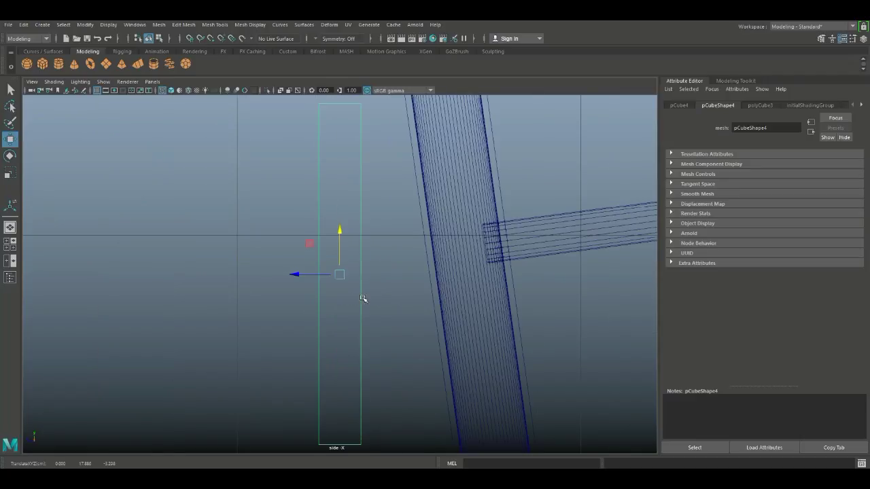
scroll(379, 315, "down", 3)
scroll(379, 315, "up", 4)
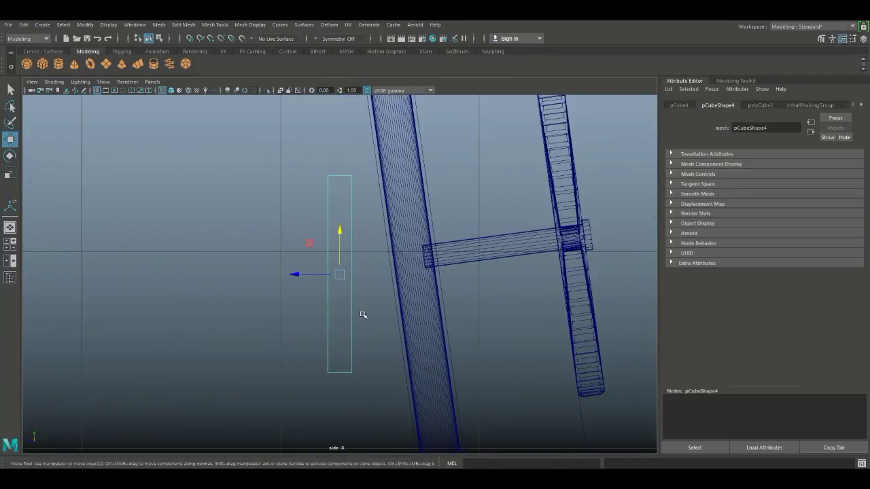
- Tilt the block about 8° to match the leg's slant and slide it flush against the leg
key("e")
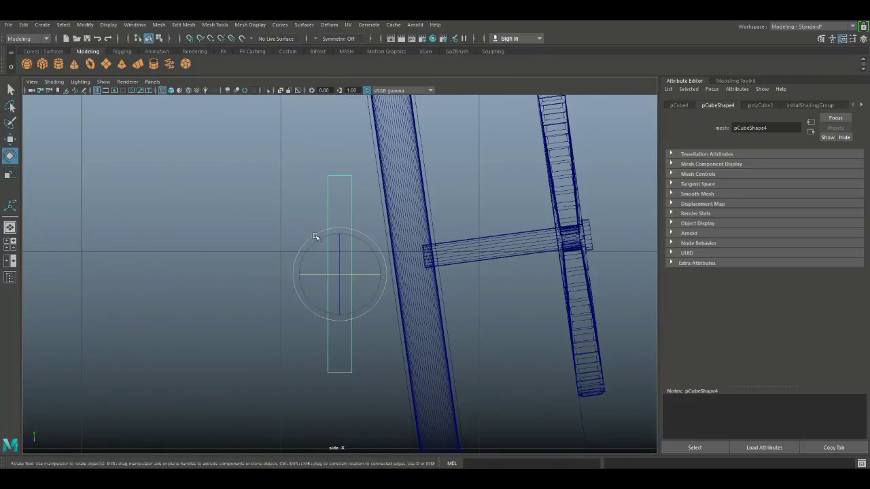
left_click_drag(316, 238, 309, 245)
key("w")
left_click_drag(344, 277, 382, 277)
key("e")
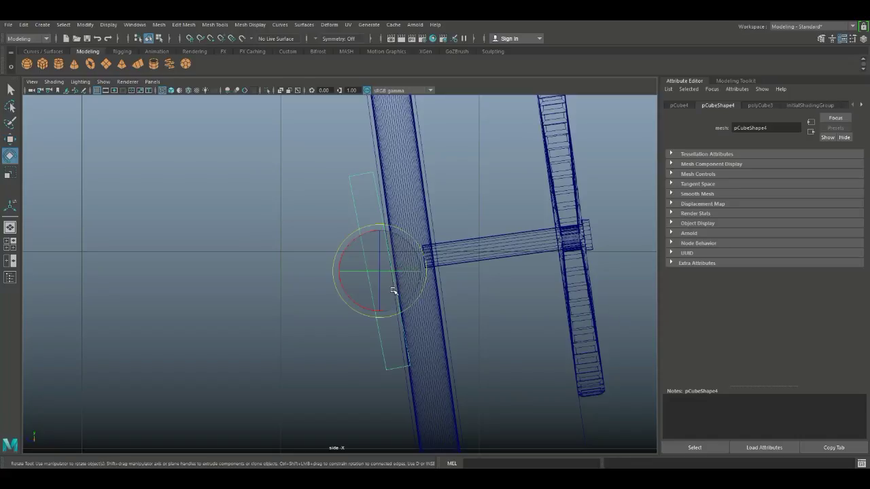
left_click_drag(420, 254, 384, 269)
key("w")
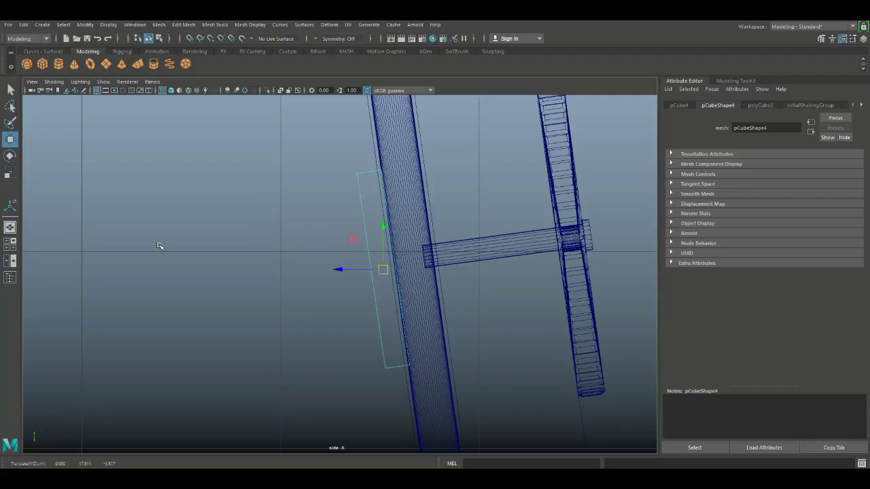
left_click(10, 243)
key("space")
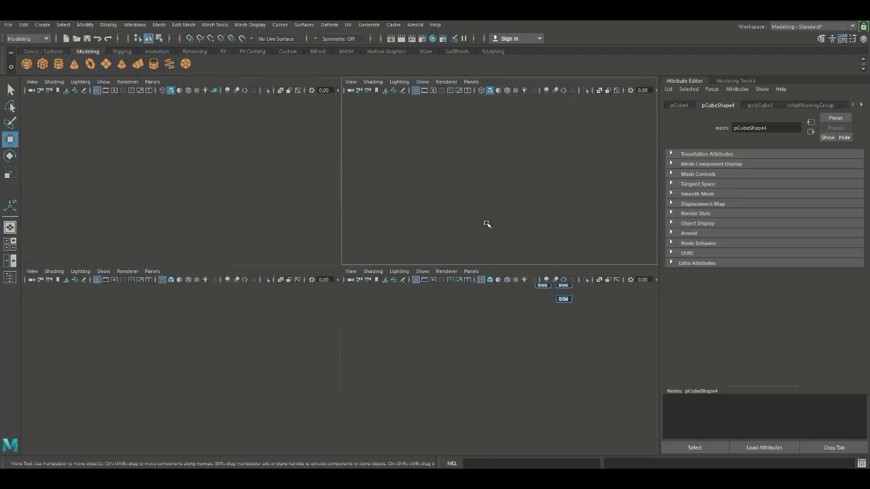
- Scale the clamp box much thinner along X
left_click(503, 253)
left_click_drag(501, 254, 488, 267, "alt")
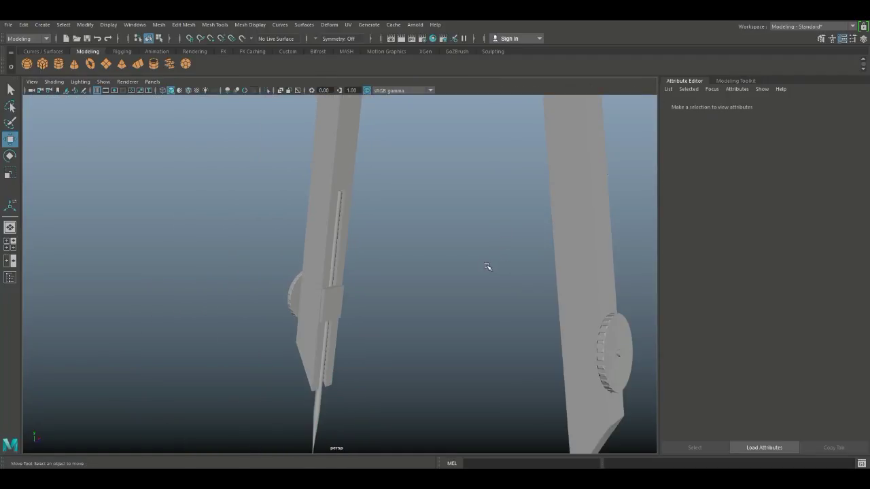
left_click_drag(436, 338, 398, 306, "alt")
left_click(397, 358)
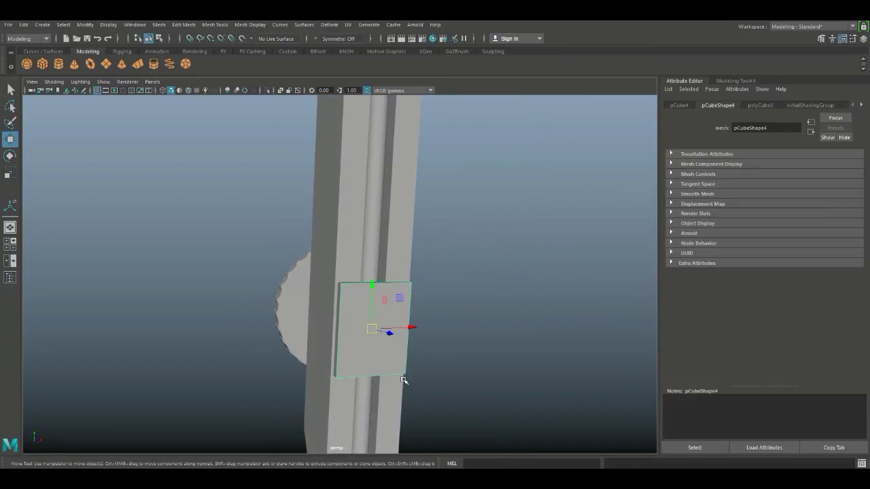
key("r")
left_click_drag(409, 329, 399, 328)
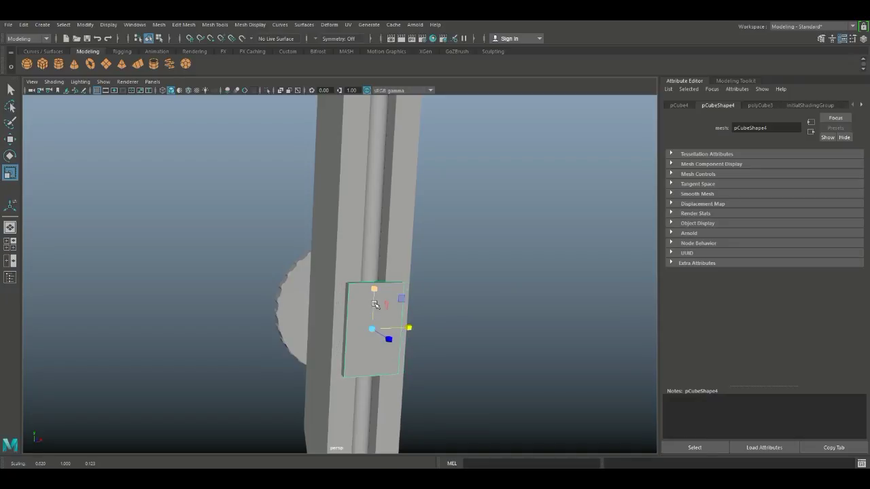
- Extrude the clamp box's front face
scroll(402, 348, "up", 1)
mouse_move(402, 349)
left_mouse_down("alt")
mouse_move(423, 346)
mouse_move(407, 343)
left_mouse_up("alt")
right_click_drag(360, 224, 357, 251)
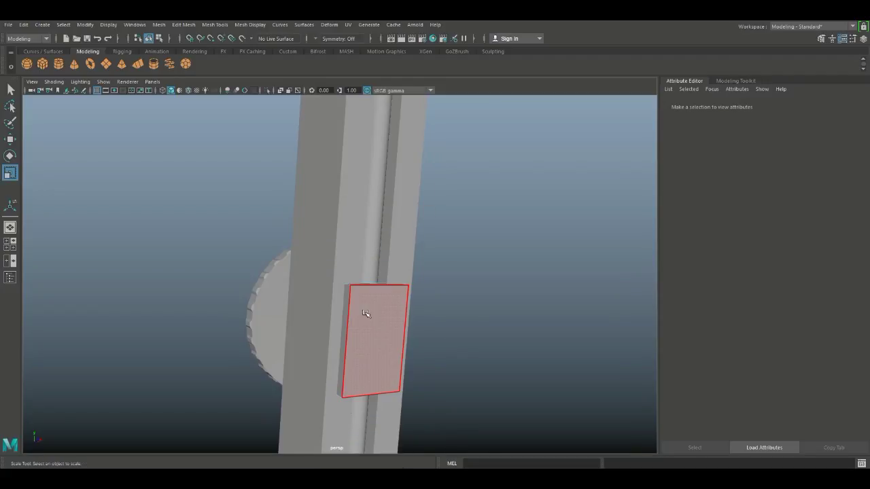
left_click(364, 316)
key("ctrl+e")
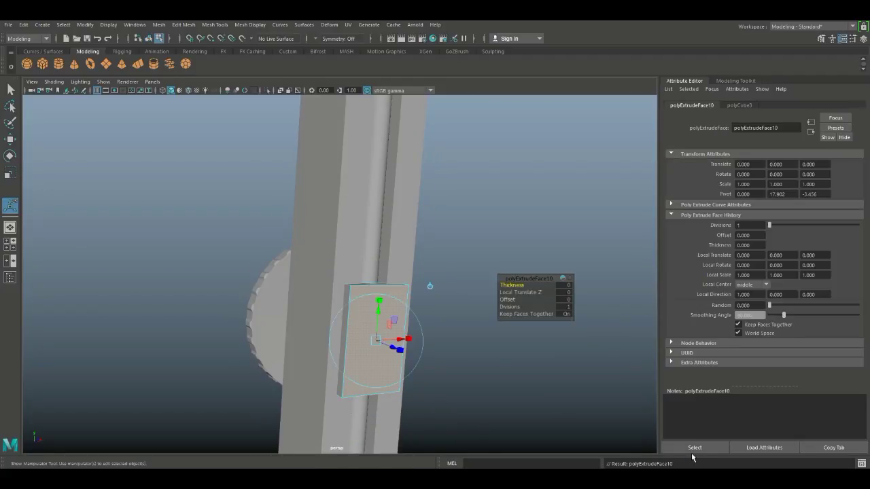
key("w")
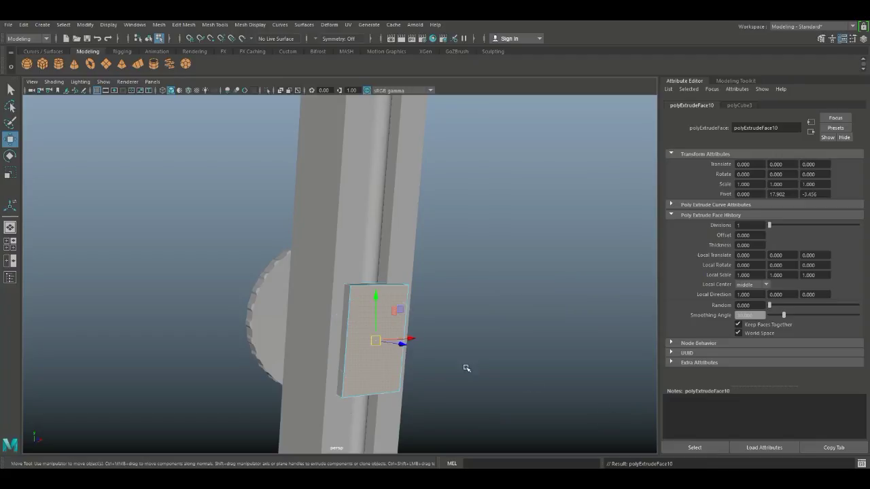
left_click_drag(460, 378, 527, 385, "alt")
- Set Move axis orientation to Object, keep the extrusion at zero offset, and show four views
double_click(10, 140)
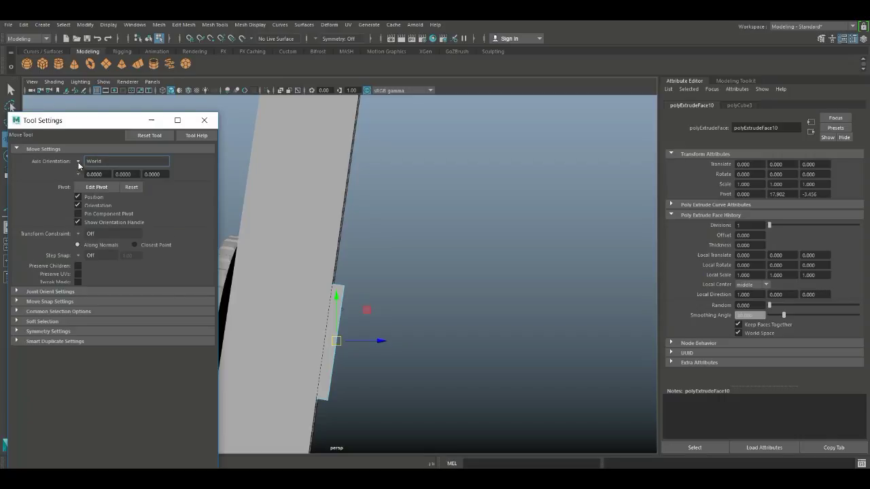
left_click(78, 164)
left_click(98, 172)
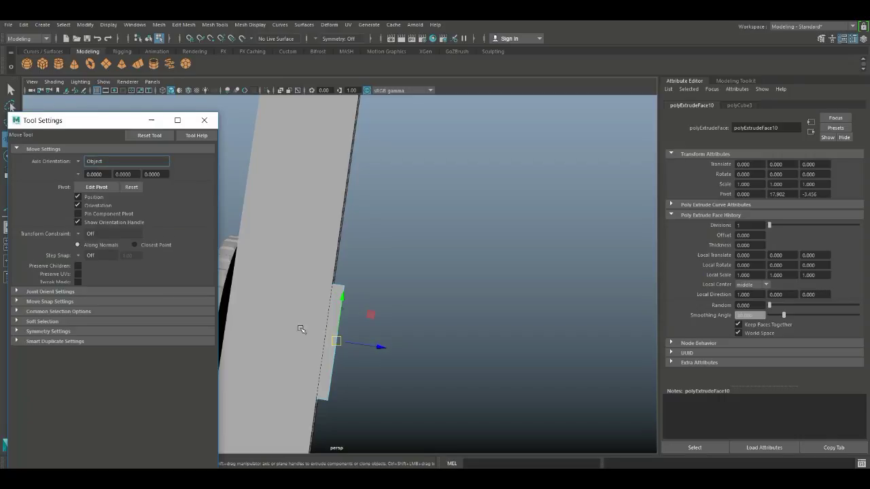
left_click_drag(381, 349, 402, 361)
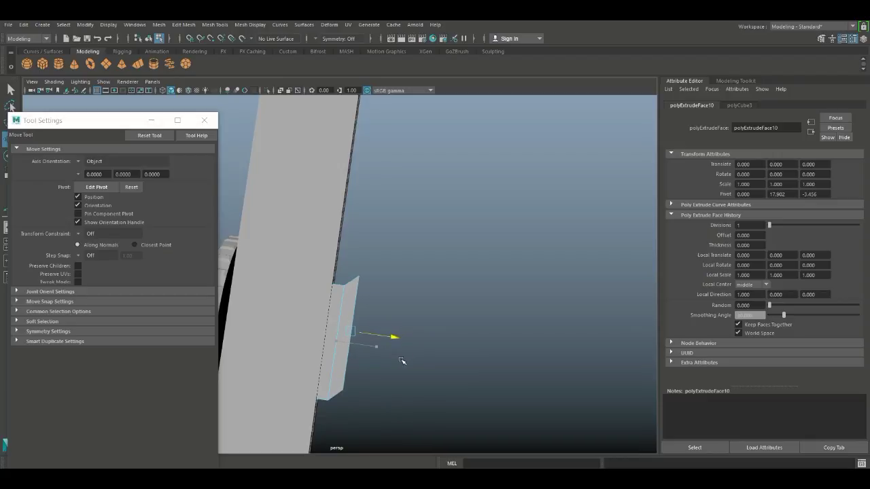
key("ctrl+z")
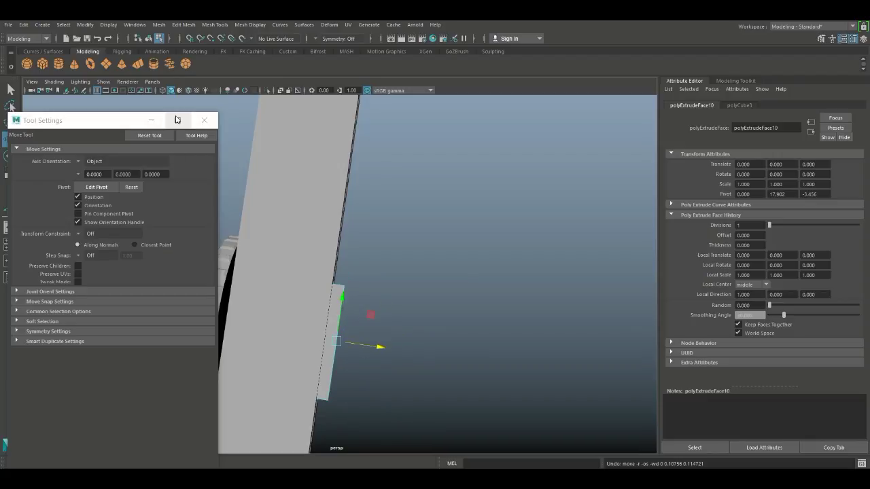
left_click(204, 120)
left_click(10, 244)
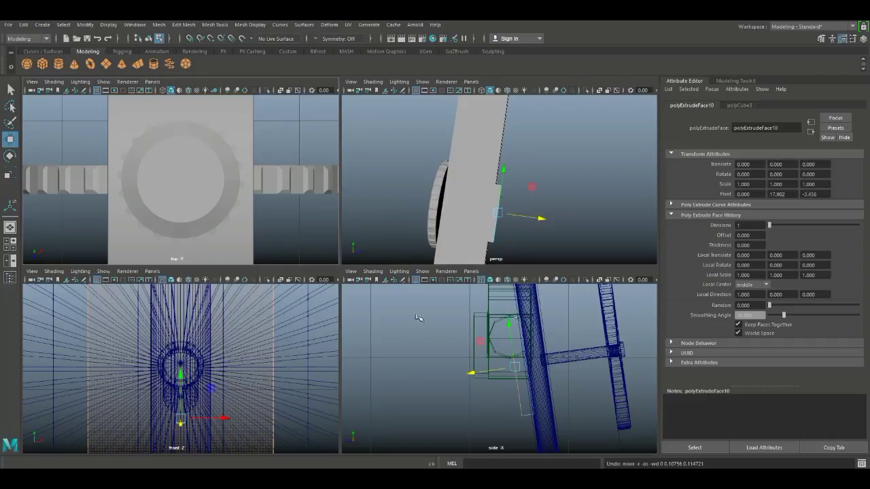
- In the side view, reposition the extruded face and shrink it slightly
key("space")
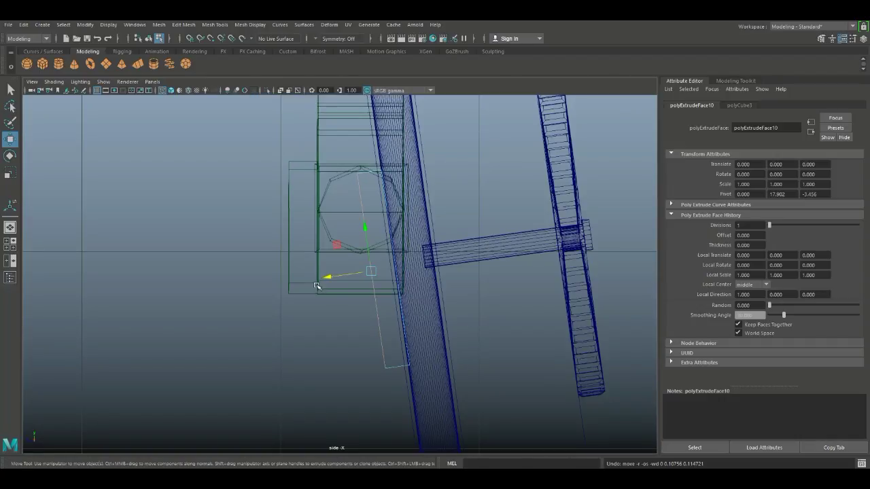
left_click_drag(329, 278, 303, 289)
left_click_drag(346, 255, 351, 279)
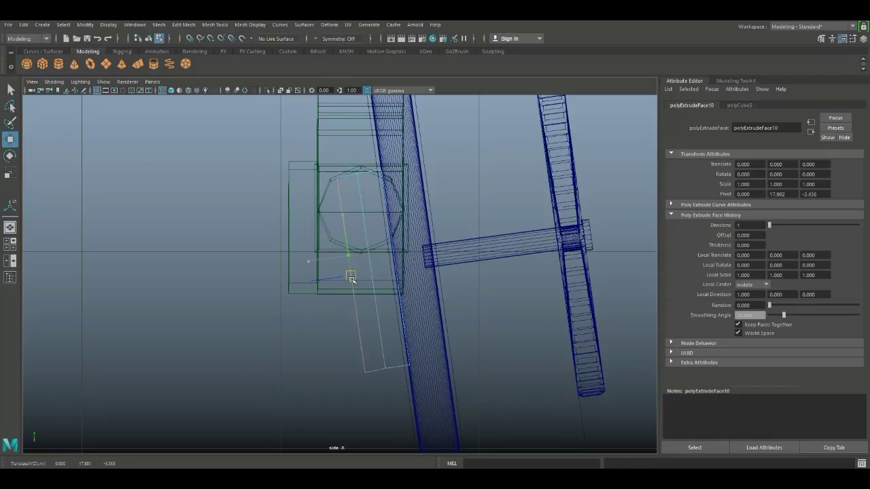
key("r")
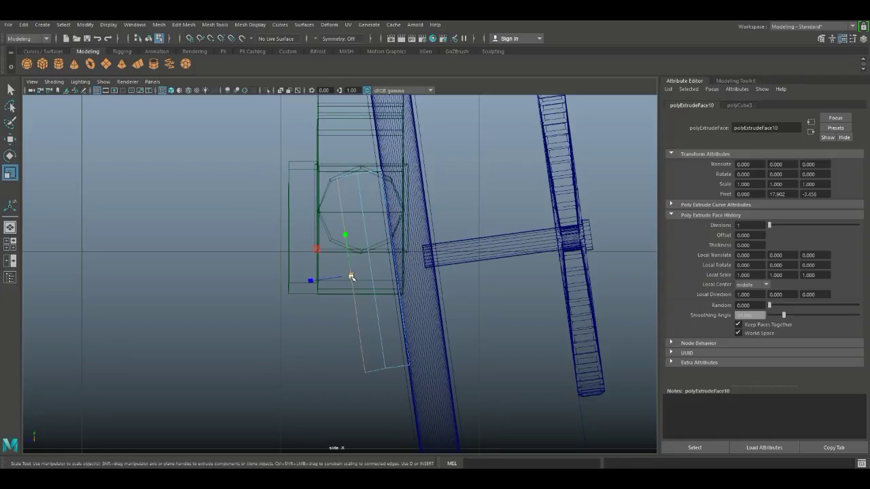
left_click_drag(350, 278, 350, 277)
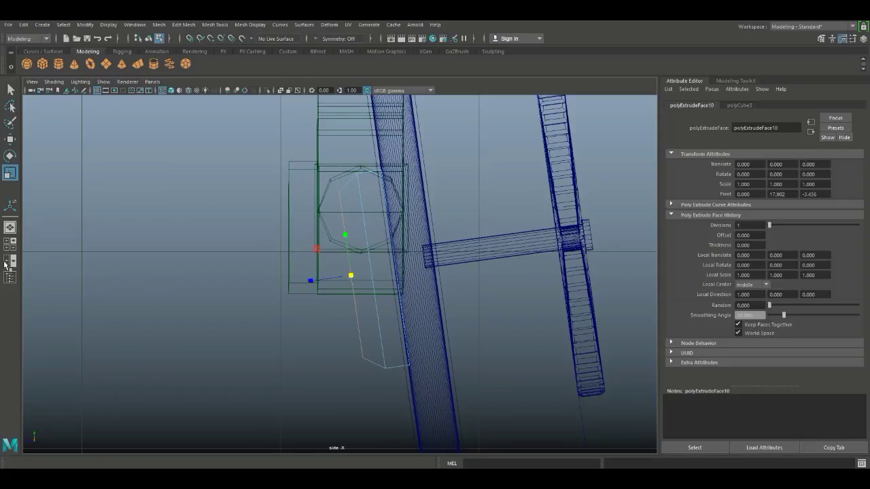
- Inspect the clamp block in perspective and side views, then return to object mode
left_click(10, 243)
key("space")
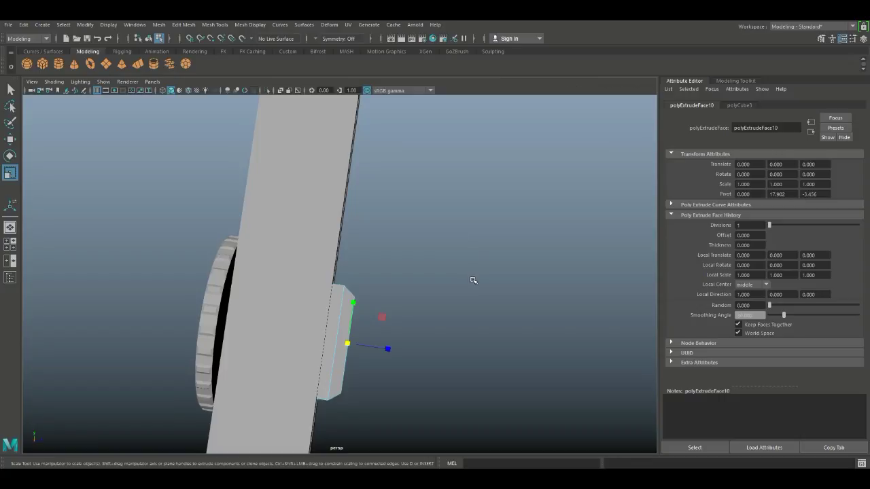
left_click(472, 281)
left_click_drag(477, 311, 475, 410, "alt")
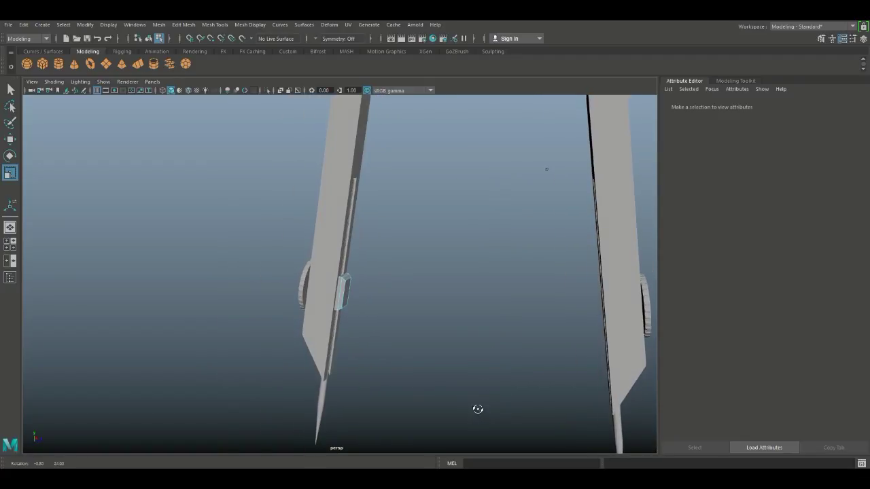
left_click(8, 250)
key("space")
scroll(396, 320, "down", 3)
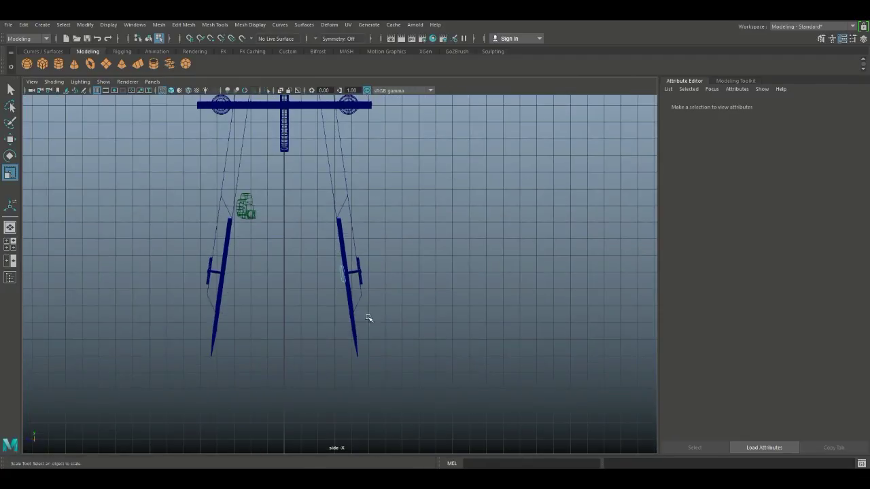
scroll(364, 313, "up", 5)
right_click_drag(343, 224, 378, 212)
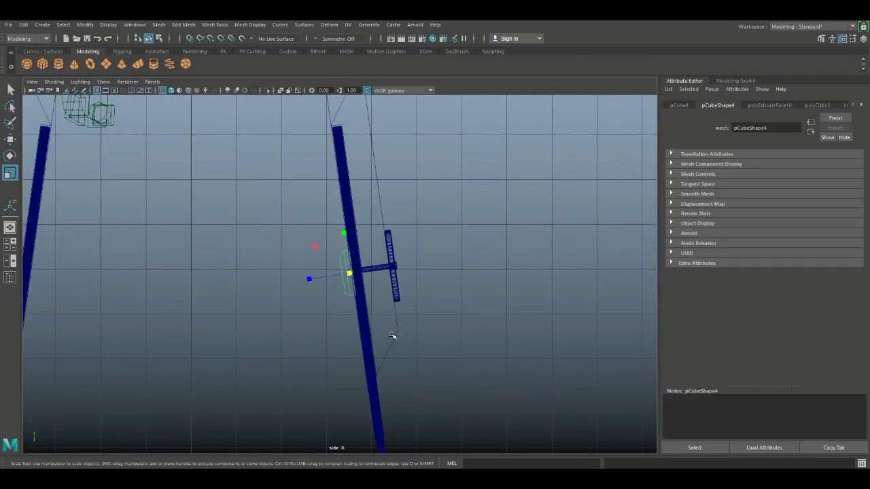
- Snap the clamp block's pivot left onto the grid, set handles to World, then undo the move
key("d")
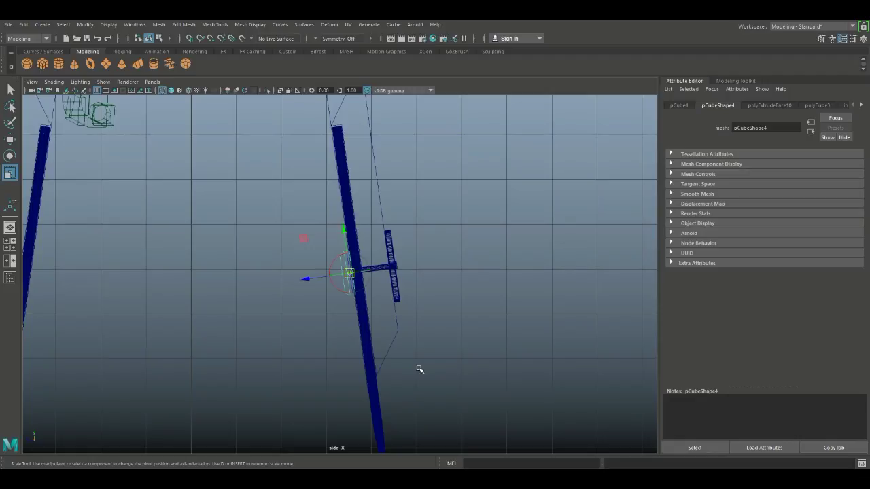
key("w")
key("d")
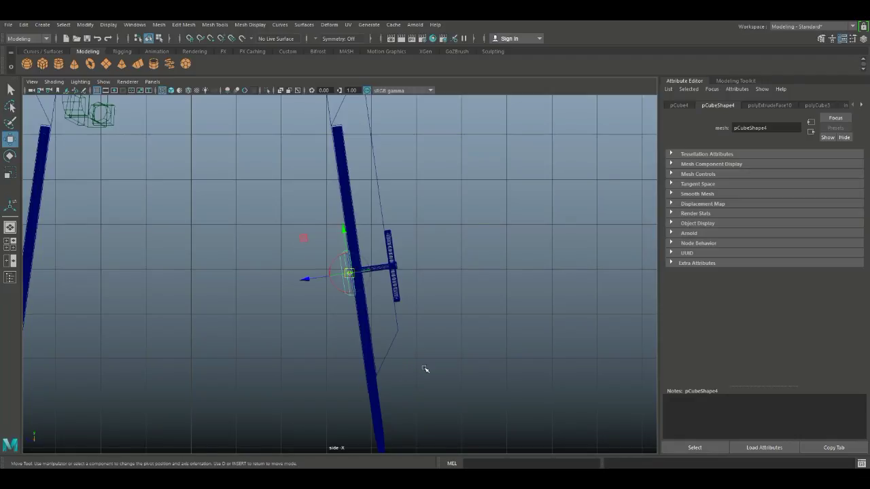
key("x")
left_click_drag(307, 278, 189, 308)
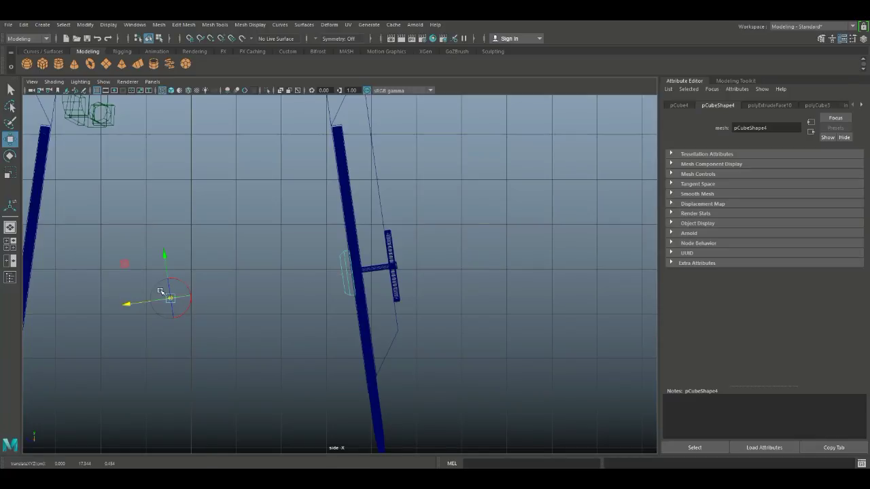
double_click(12, 140)
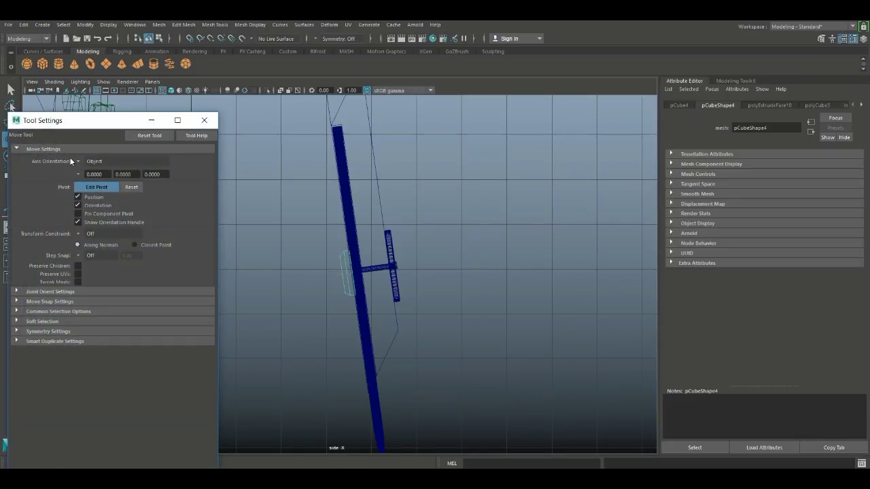
left_click(77, 161)
left_click(99, 174)
left_click(204, 120)
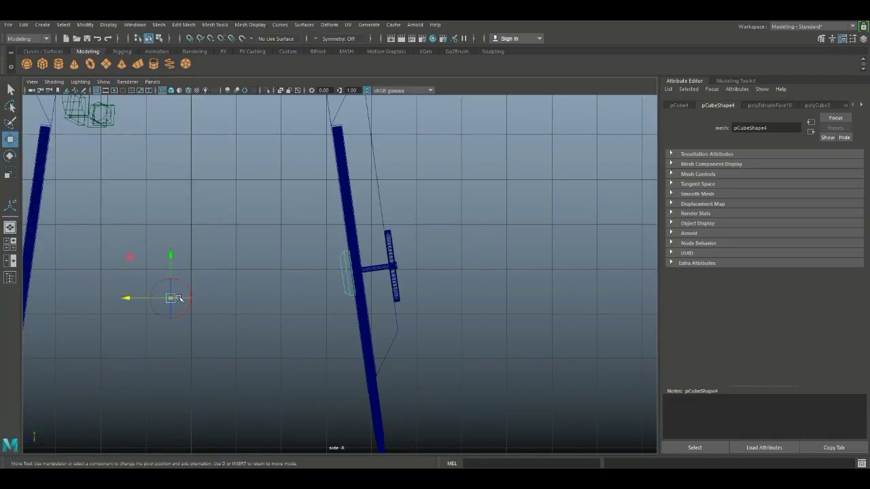
key("ctrl+z")
- With World handle orientation, slide the pivot onto the centre line between the legs
double_click(10, 140)
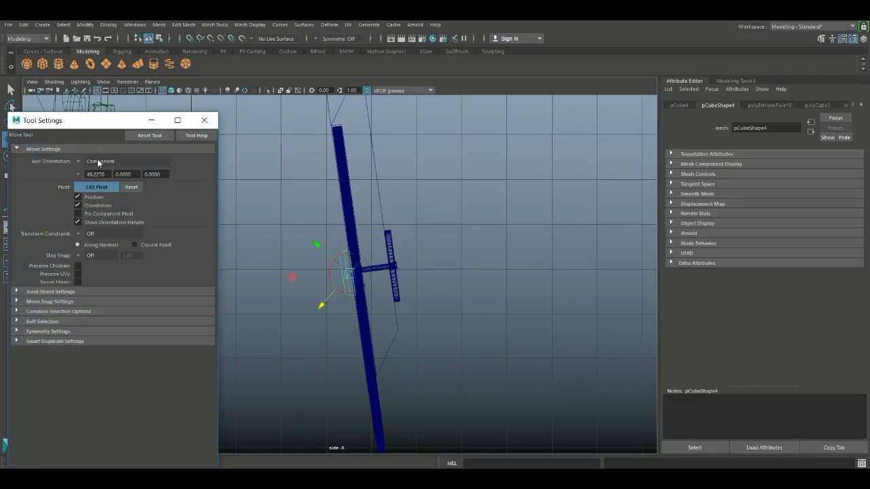
left_click(78, 162)
left_click(105, 177)
left_click(204, 120)
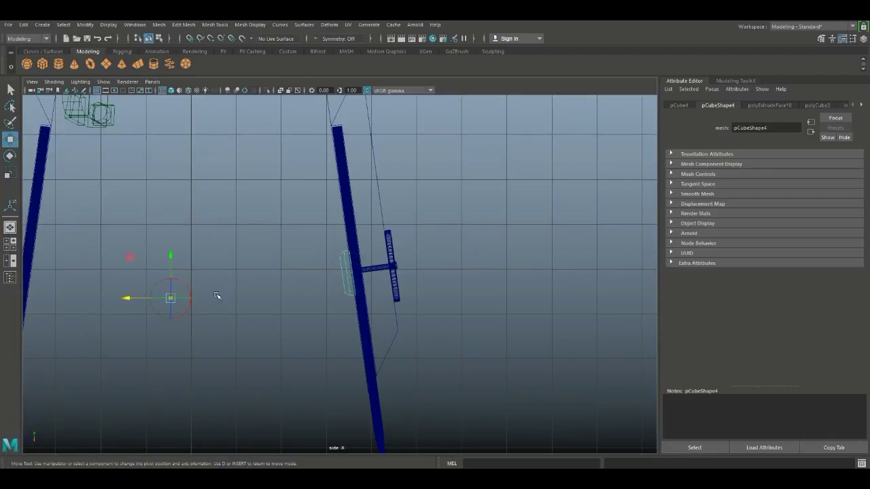
key("ctrl+z")
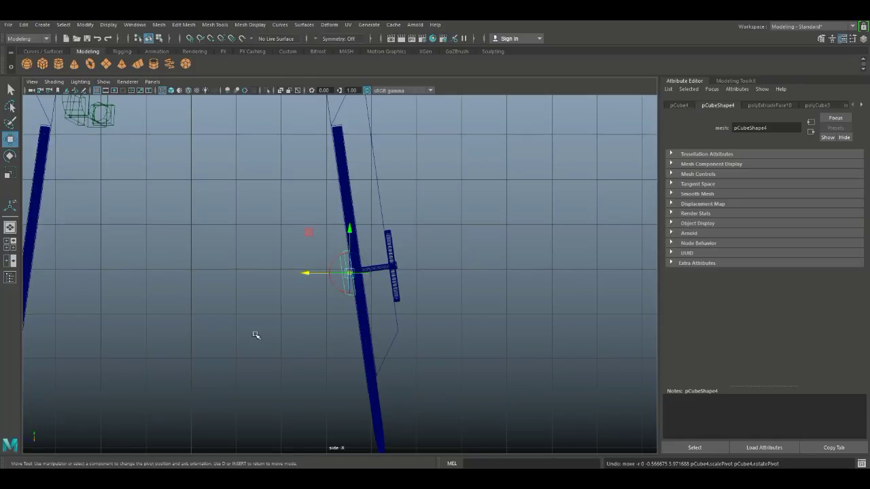
left_click_drag(305, 276, 206, 284)
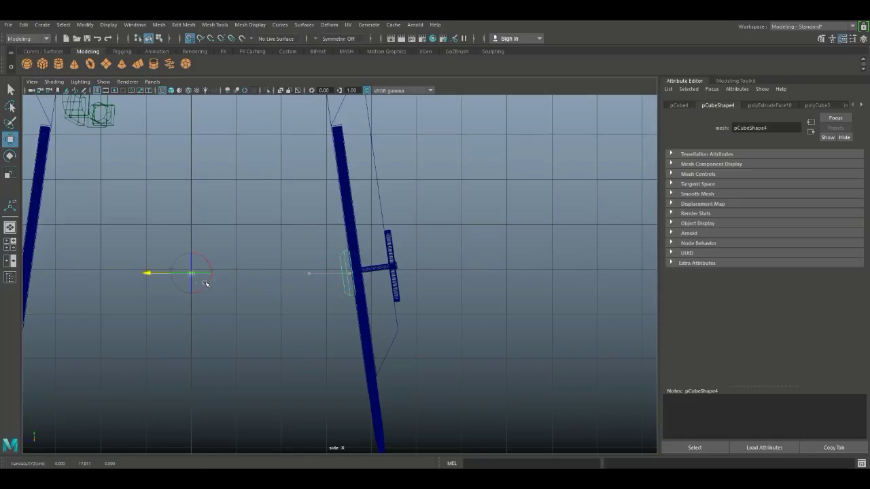
key("Insert")
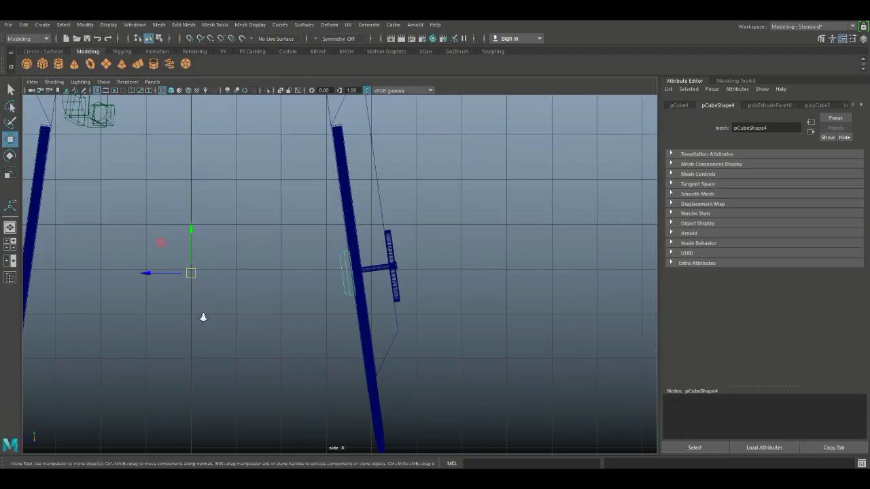
scroll(203, 317, "down", 4)
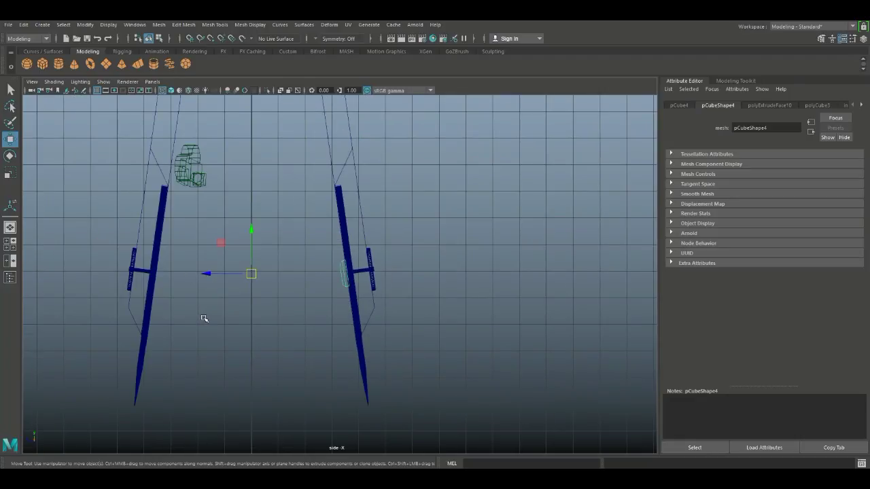
- Duplicate the clamp block as pCube5 and rotate it 180° about Y onto the left leg
key("ctrl+d")
key("e")
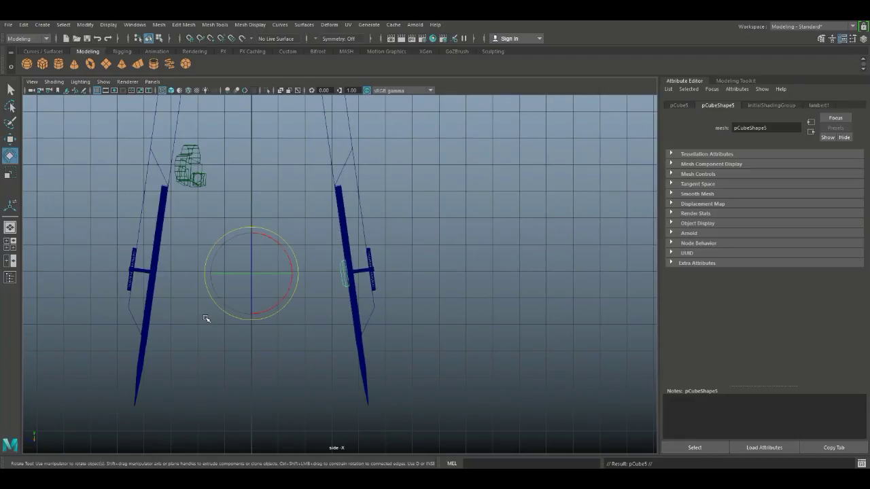
left_click_drag(233, 274, 370, 291)
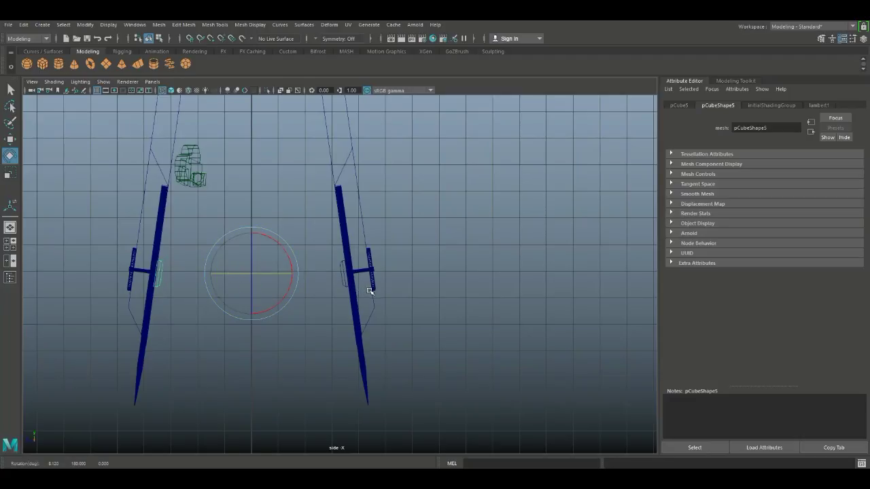
left_click(9, 243)
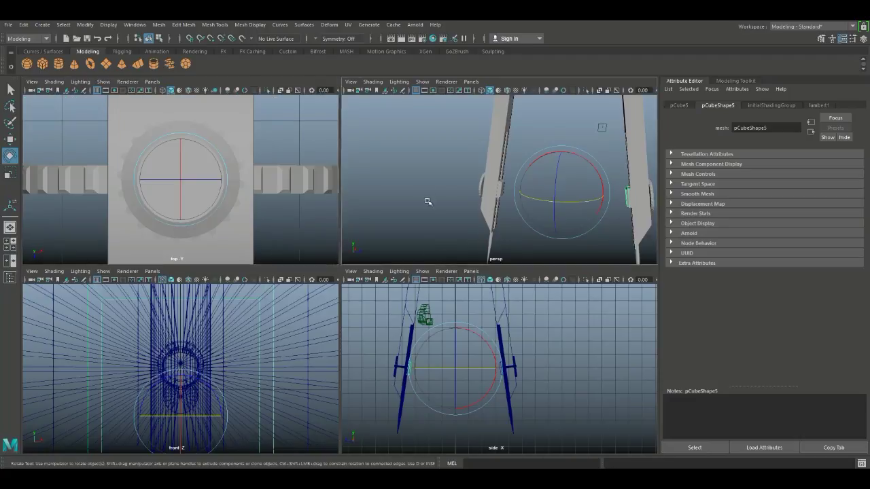
key("space")
scroll(264, 283, "down", 3)
left_click(249, 287)
scroll(250, 290, "down", 3)
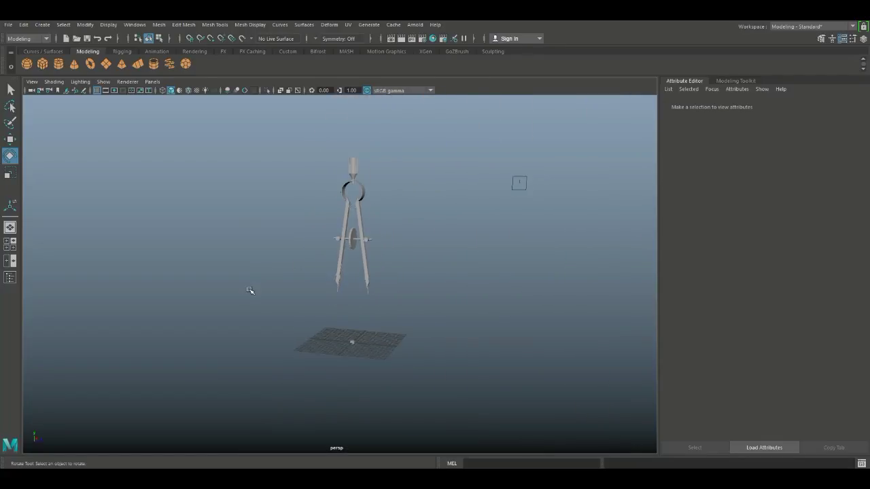
- Marquee-select every compass part and use Mesh > Combine to make pPipe6
left_click_drag(250, 290, 309, 337, "alt")
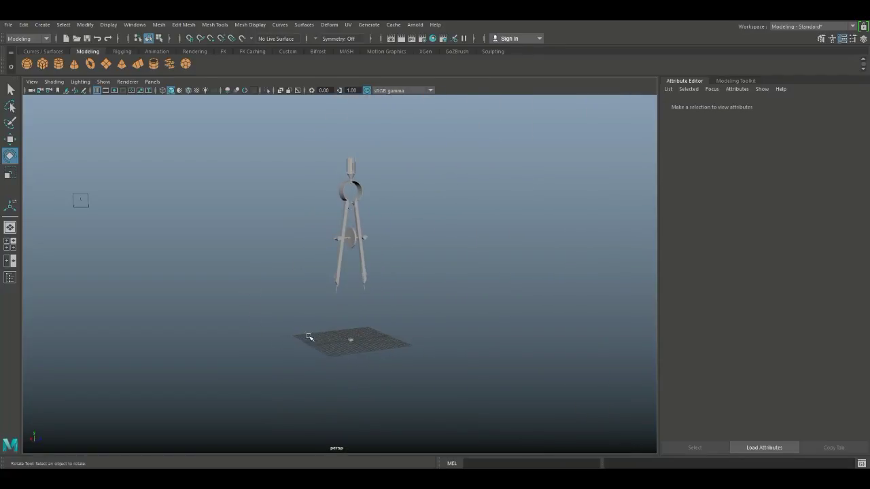
left_click(350, 341)
left_click(361, 400)
scroll(367, 395, "down", 2)
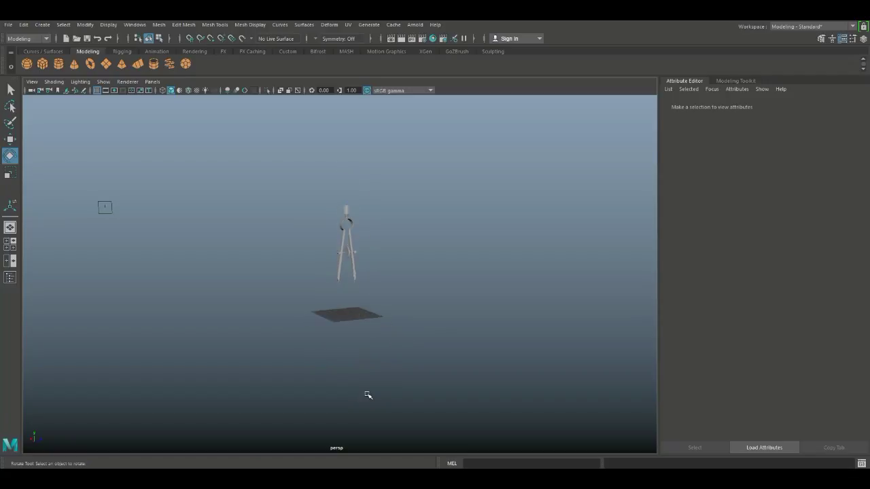
scroll(363, 308, "up", 3)
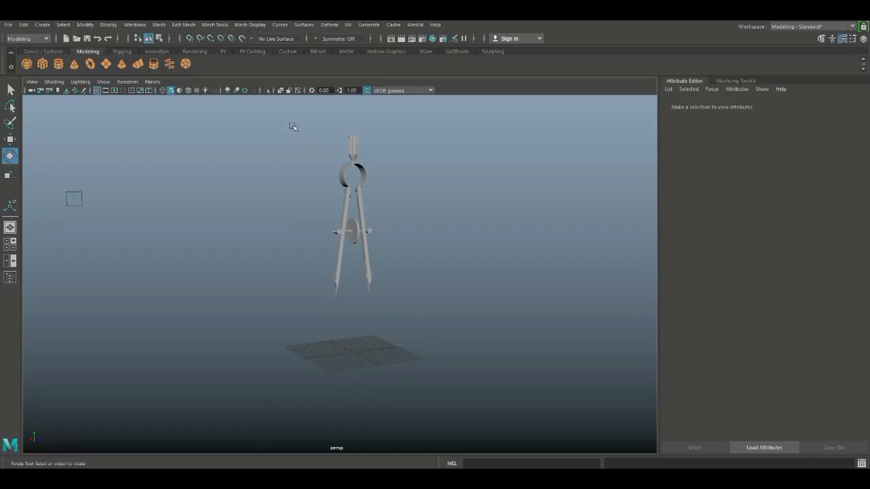
left_click_drag(292, 126, 421, 321)
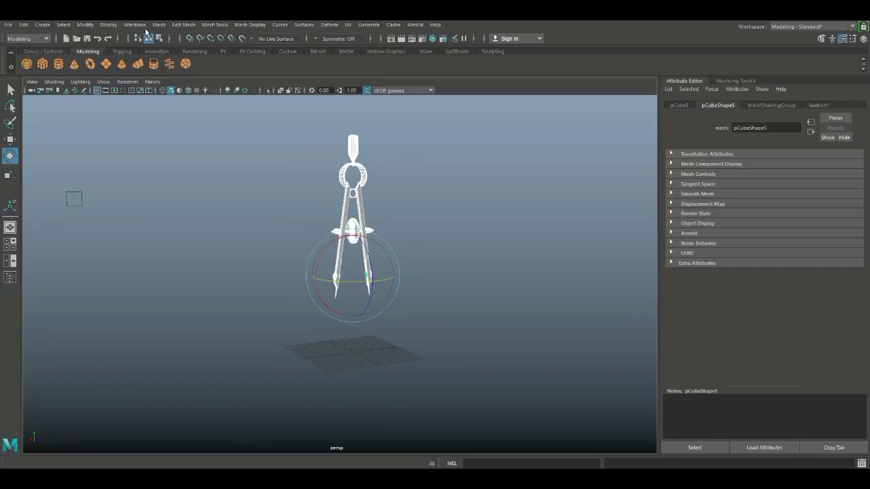
left_click(158, 25)
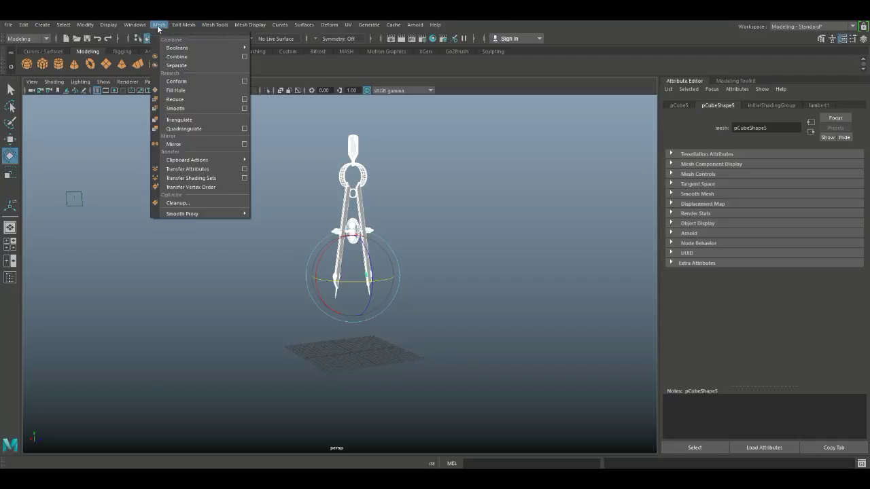
left_click(197, 59)
- Delete the combined compass's history and freeze its transformations
key("r")
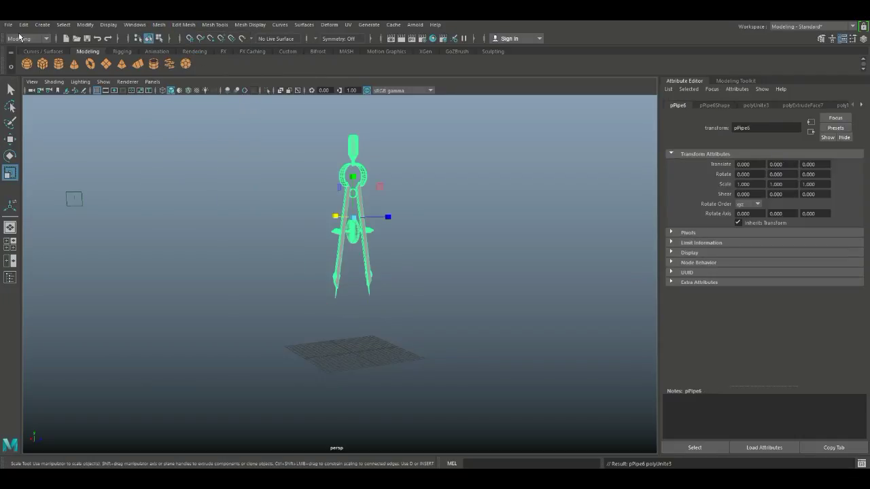
left_click(24, 24)
mouse_move(101, 133)
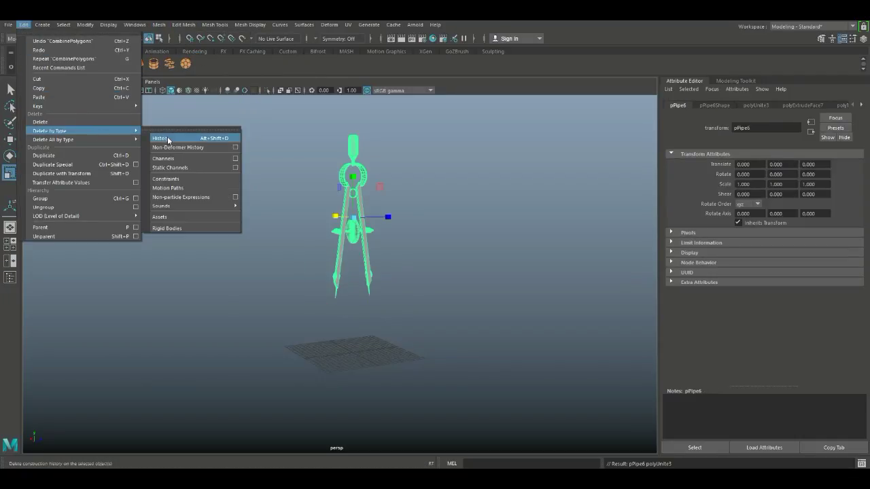
left_click(167, 134)
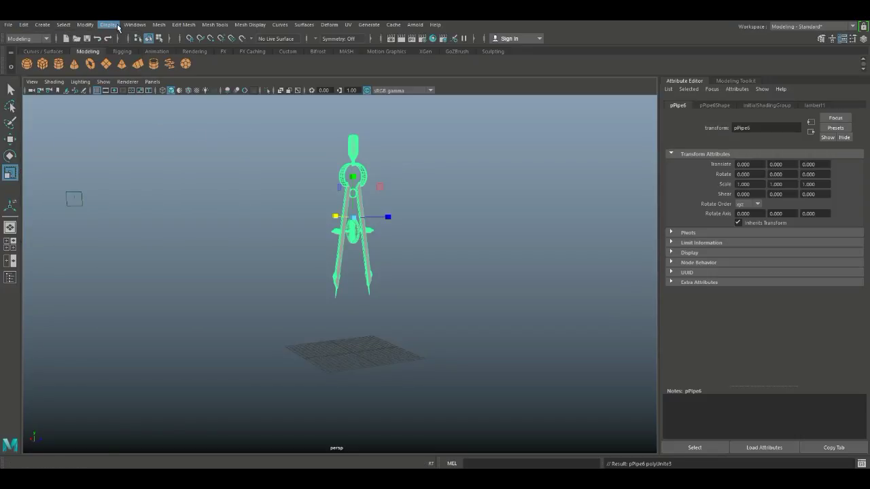
left_click(83, 25)
left_click(127, 65)
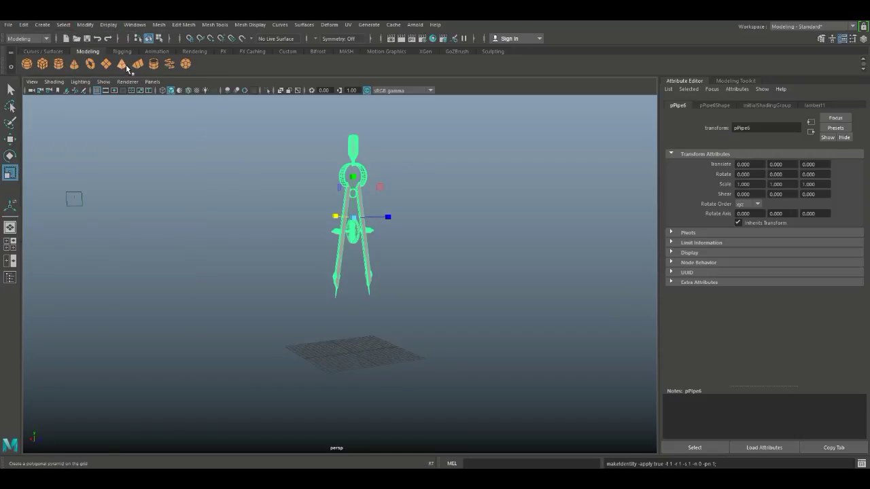
- Lower the compass to translate Y -13.655 so its legs reach the ground plane
key("e")
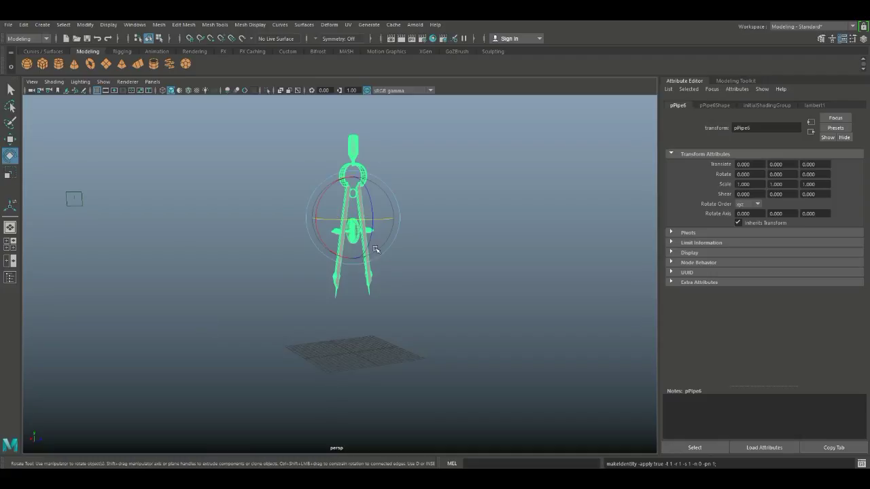
left_click_drag(374, 247, 354, 280)
key("w")
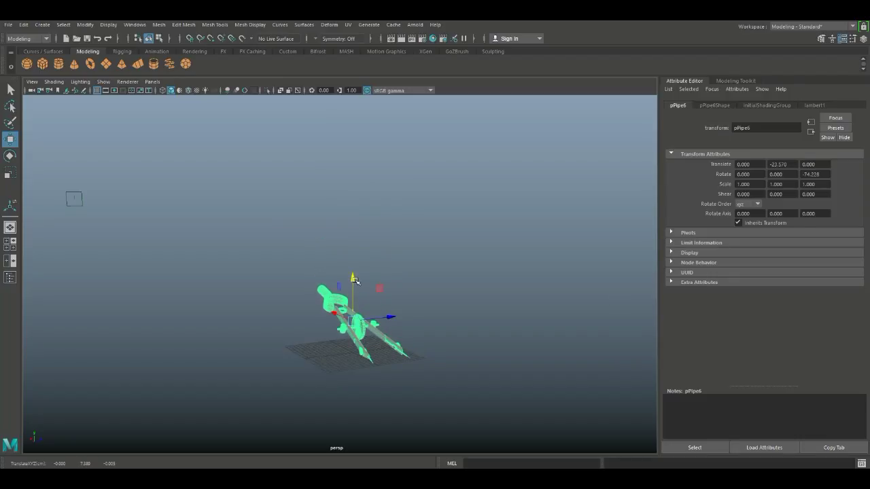
key("ctrl+z")
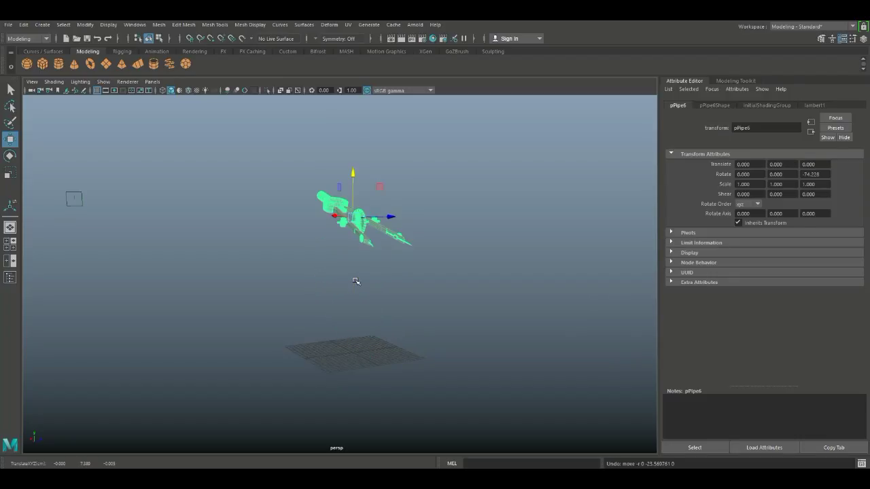
key("ctrl+z")
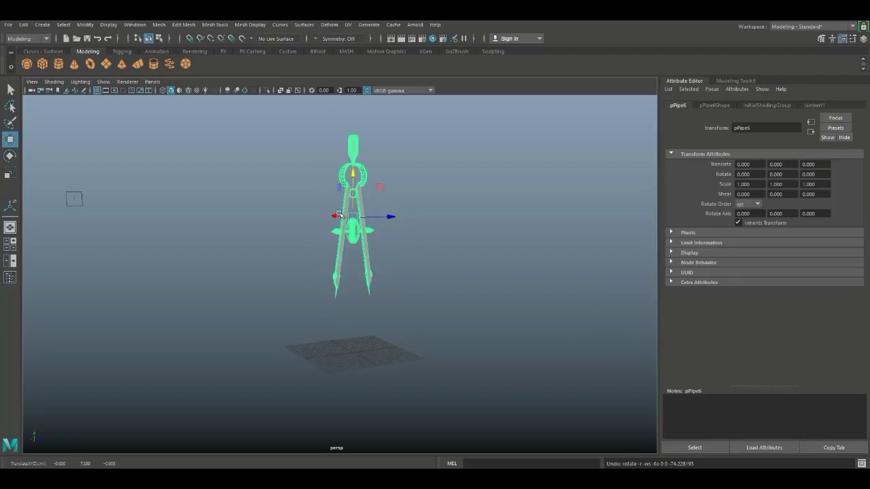
left_click_drag(353, 172, 355, 235)
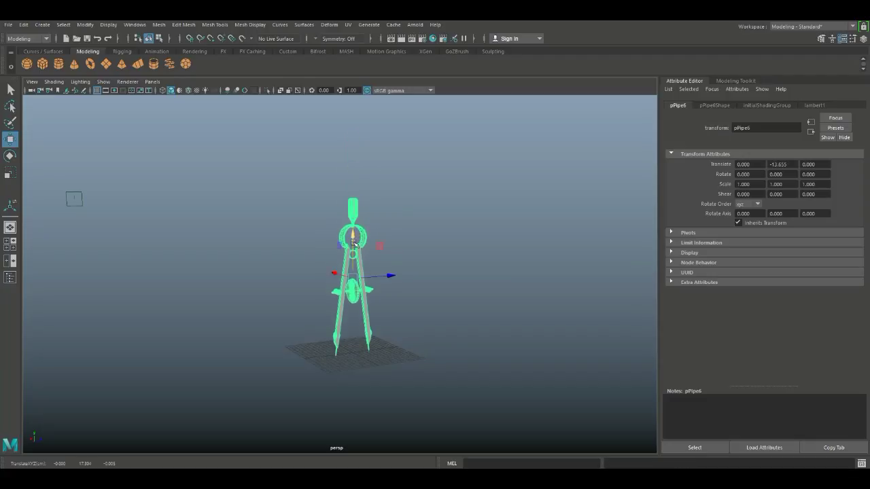
- Frame the compass in the side view and raise it slightly
left_click(12, 259)
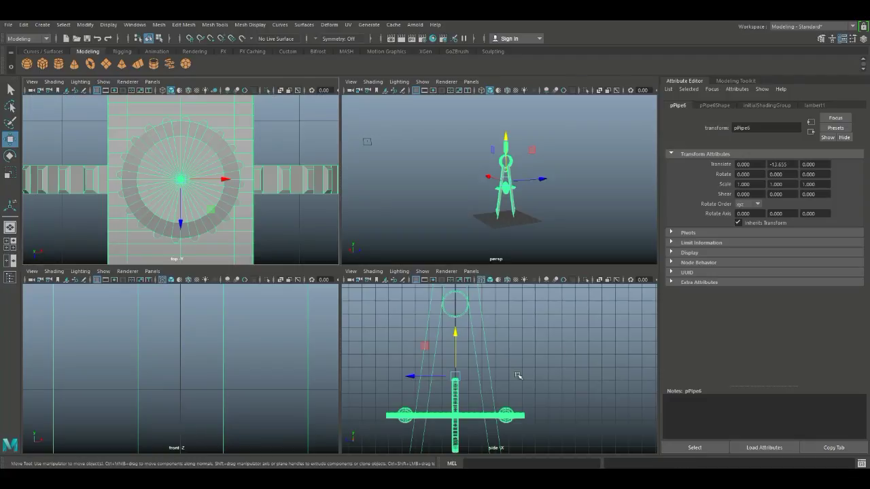
key("space")
key("a")
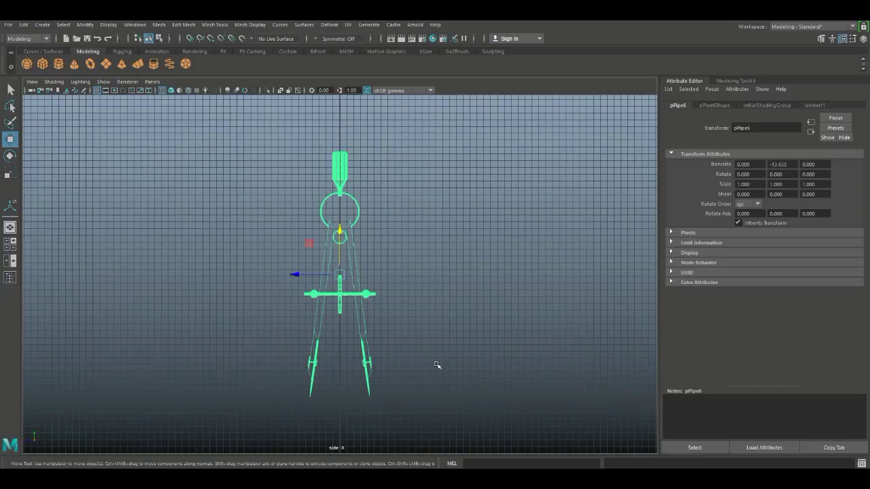
middle_click_drag(437, 366, 431, 286, "alt")
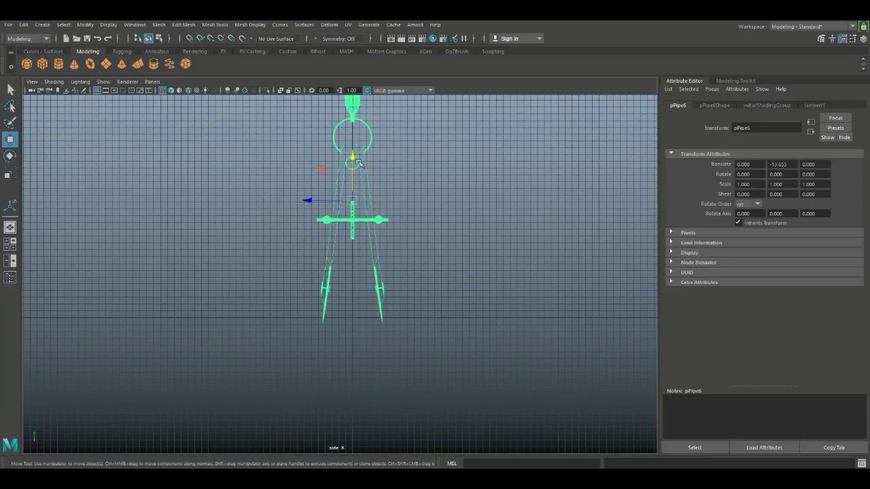
left_click_drag(349, 155, 349, 148)
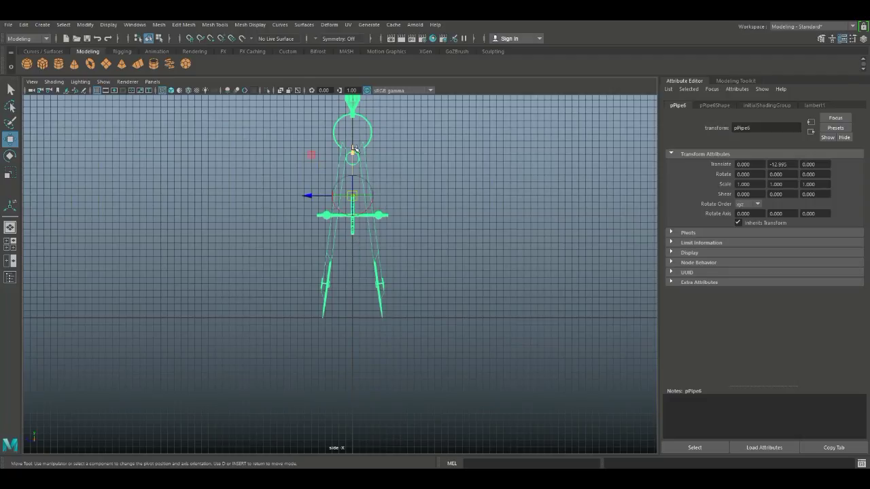
- Grid-snap the pivot down to the leg tips' level and across to the right leg
key("x")
left_click_drag(351, 153, 386, 331)
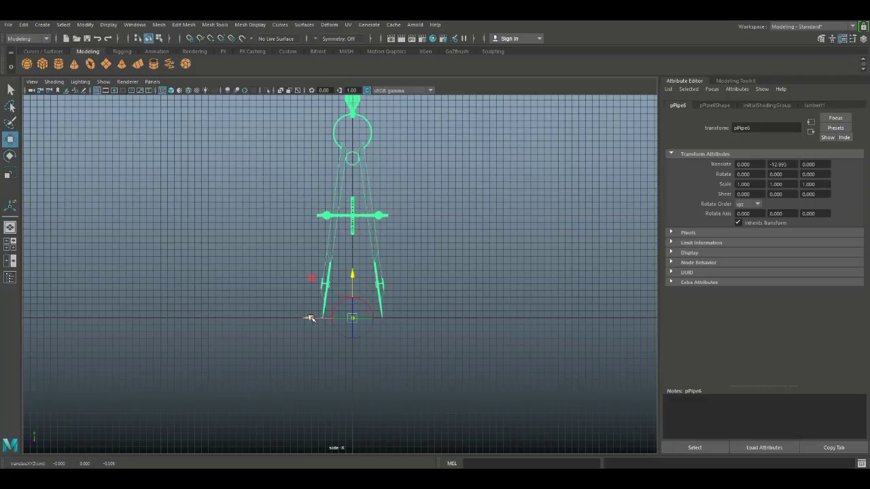
key("x")
left_click_drag(311, 318, 383, 326)
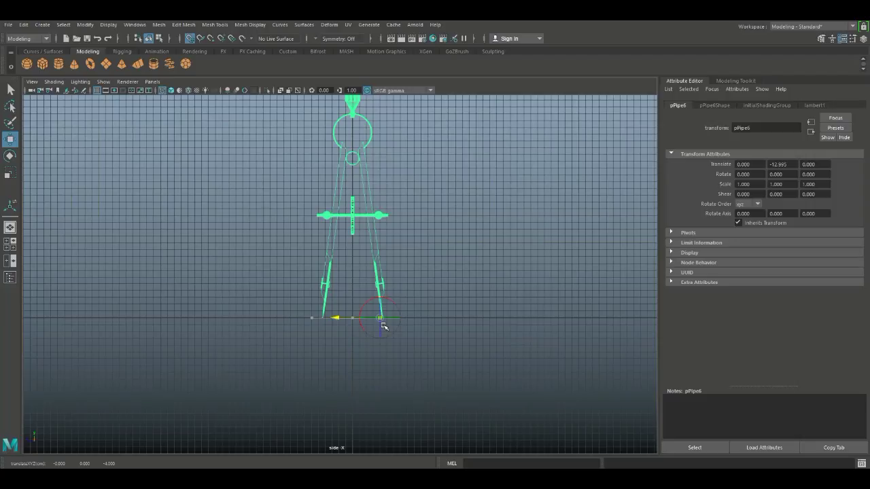
- Put the pivot exactly on the right leg's tip and raise the compass to Y -12.882
key("f")
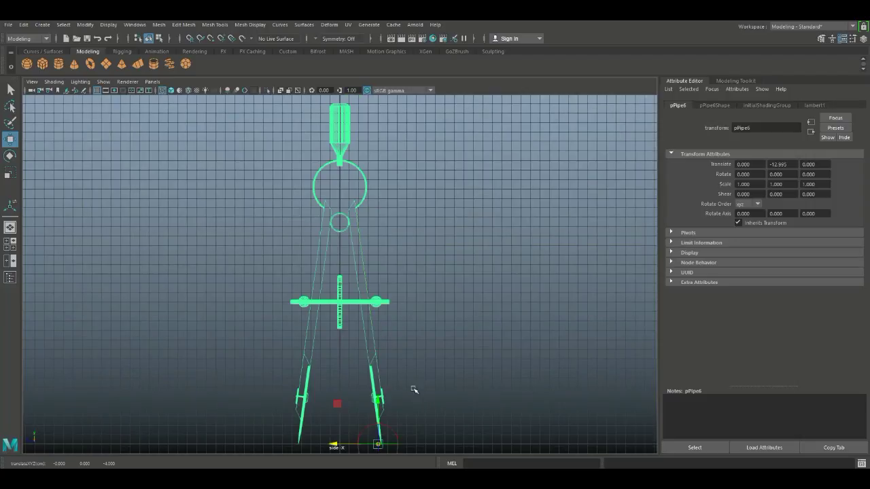
middle_click_drag(421, 394, 421, 207, "alt")
right_click_drag(421, 208, 329, 330, "alt")
scroll(329, 331, "up", 3)
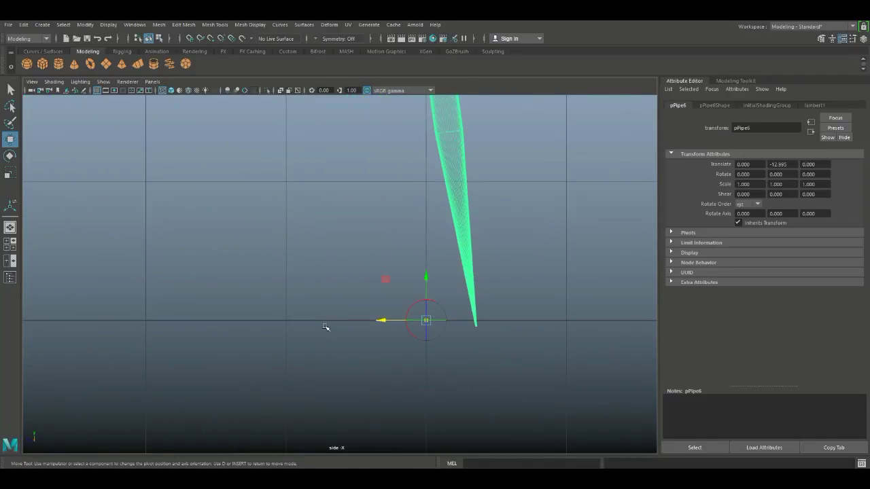
middle_click_drag(324, 328, 299, 330, "alt")
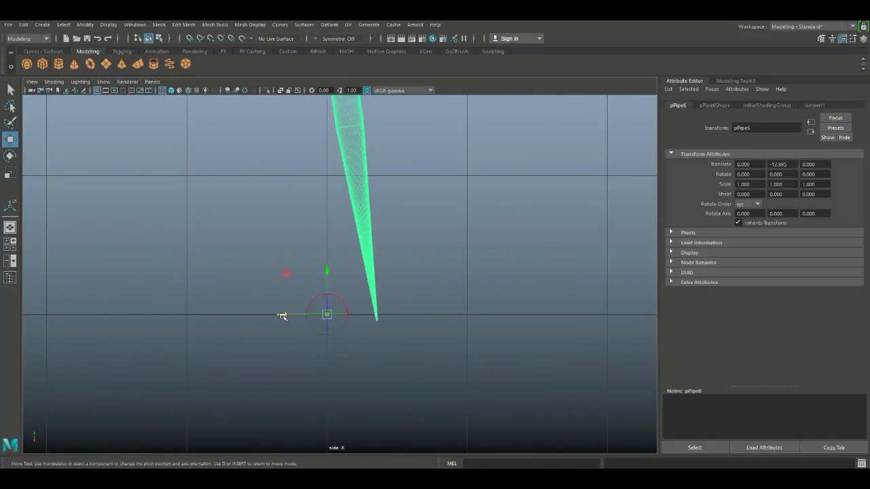
scroll(286, 299, "down", 5)
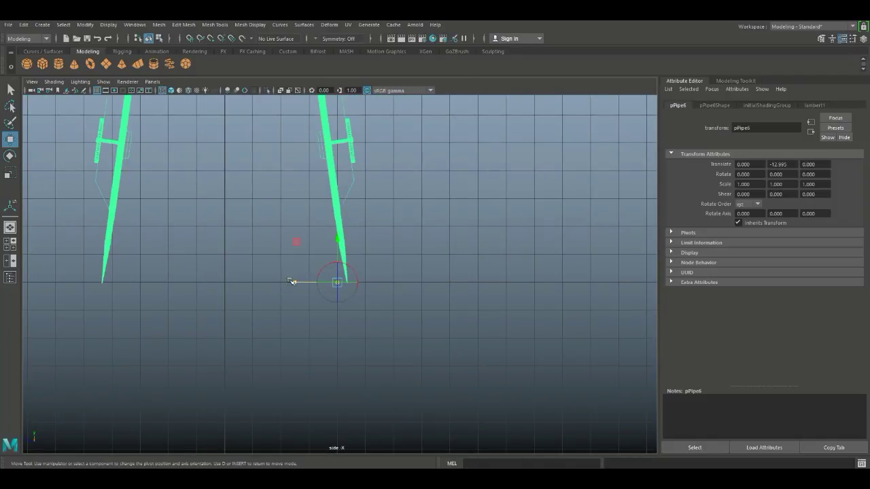
left_click_drag(292, 282, 299, 285)
key("d")
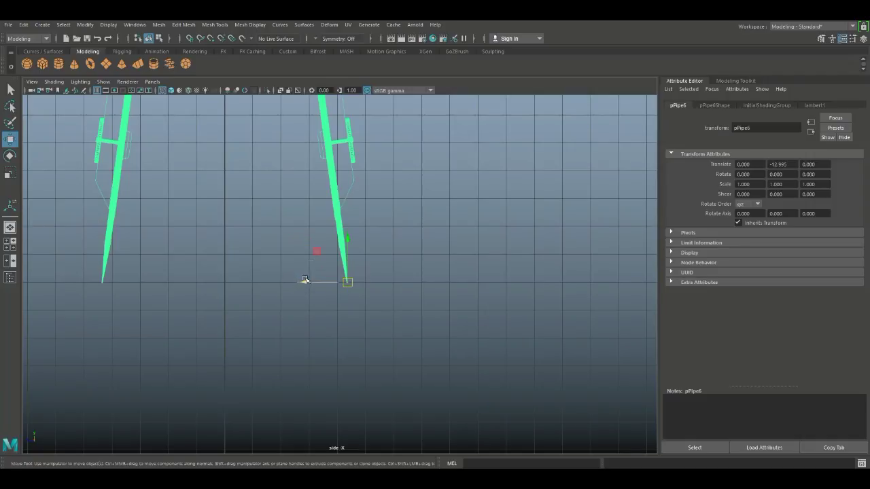
middle_click_drag(347, 237, 346, 236)
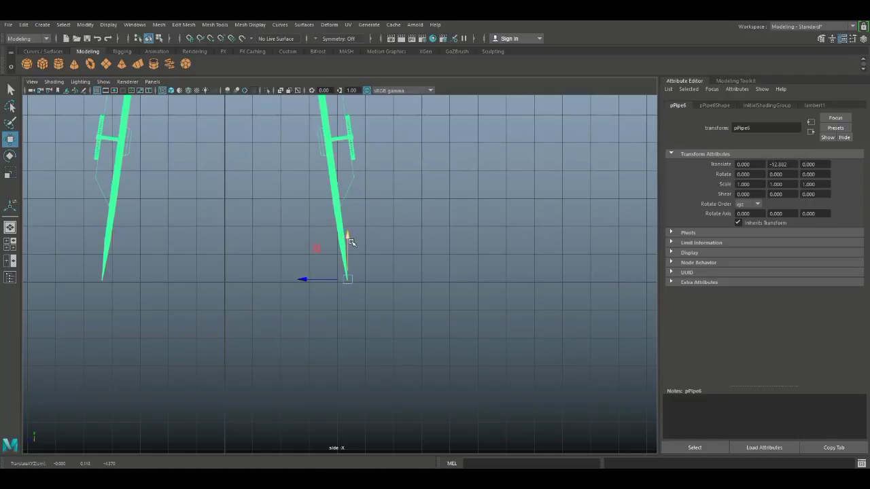
- Rotate the compass -17.838° in X about its leg tip, then deselect it
key("e")
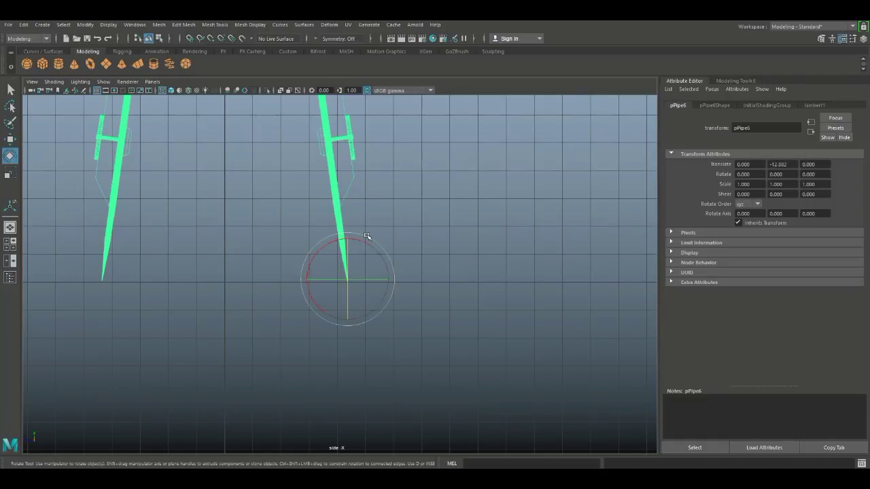
left_click_drag(362, 241, 390, 277)
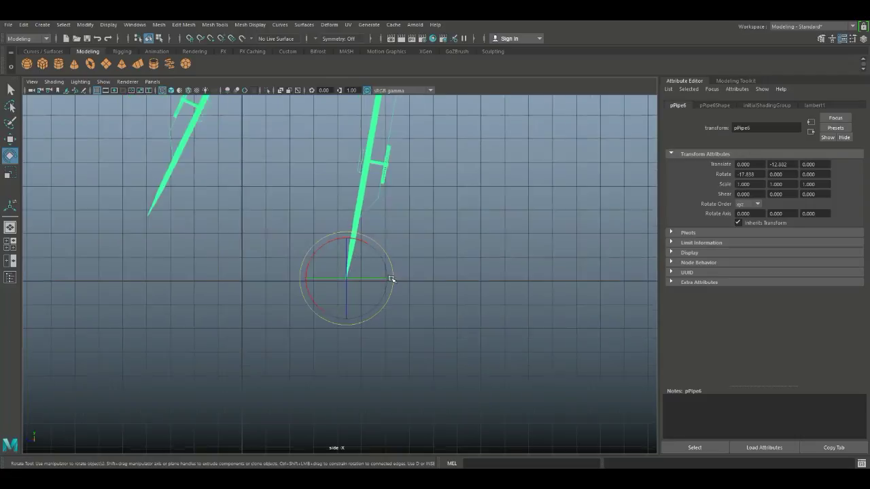
scroll(410, 291, "down", 6)
scroll(406, 308, "down", 3)
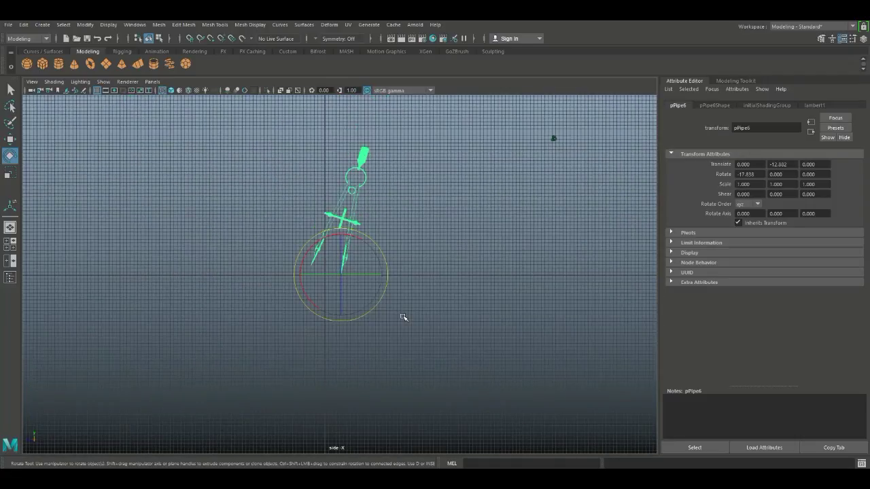
left_click(553, 140)
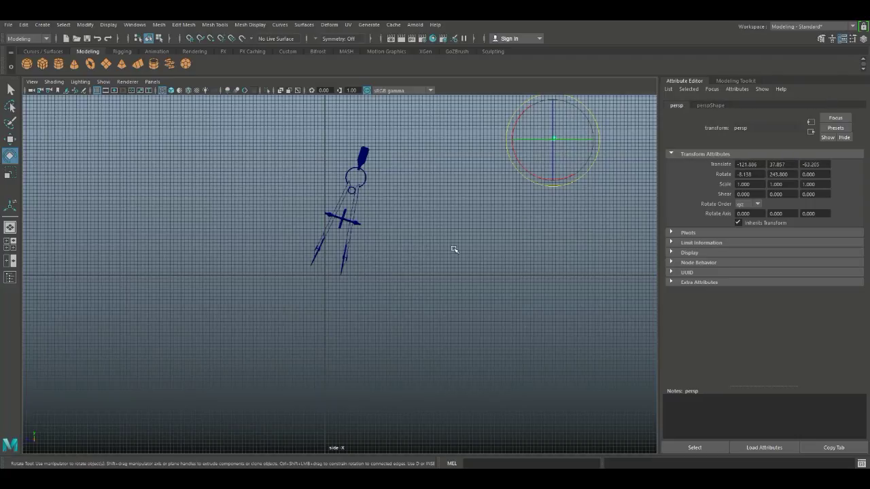
scroll(442, 235, "up", 5)
middle_click_drag(459, 203, 448, 311, "alt")
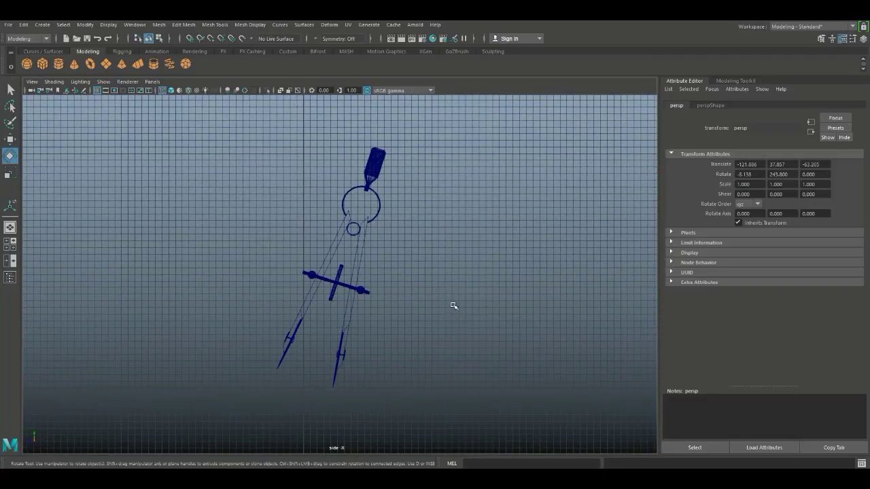